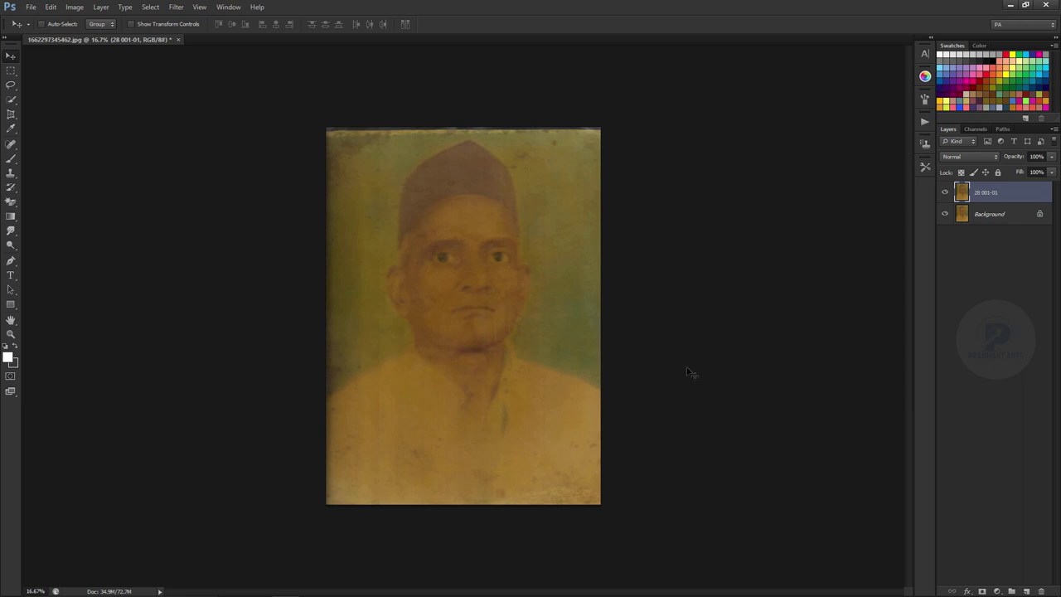
Step: Zoom the view in and out to look over the faded portrait
key(ctrl+minus)
key(ctrl+equal)
key(ctrl+equal)
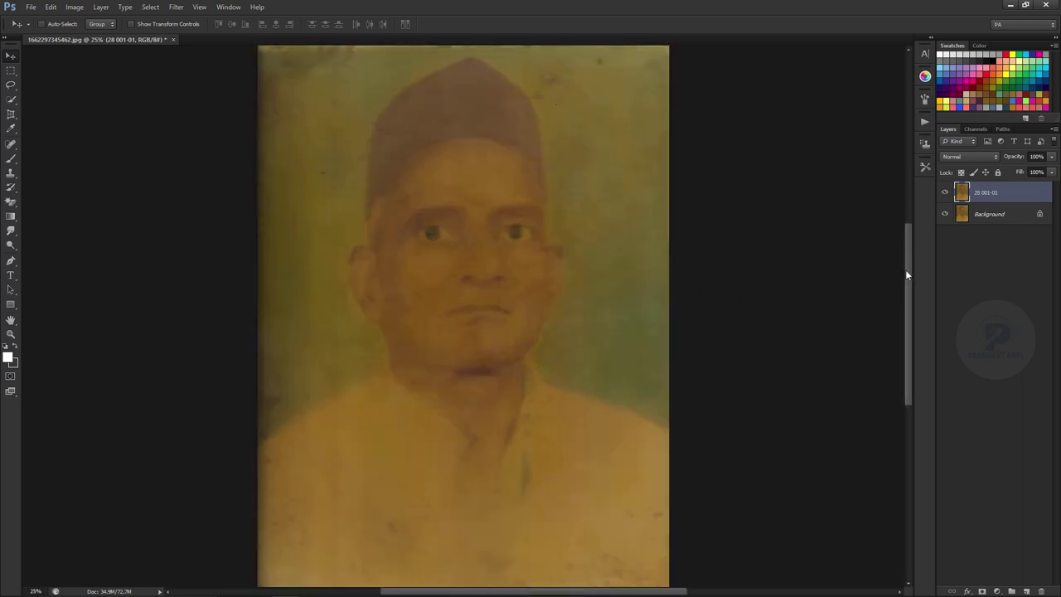
scroll(907, 270, up, 2)
key(ctrl+minus)
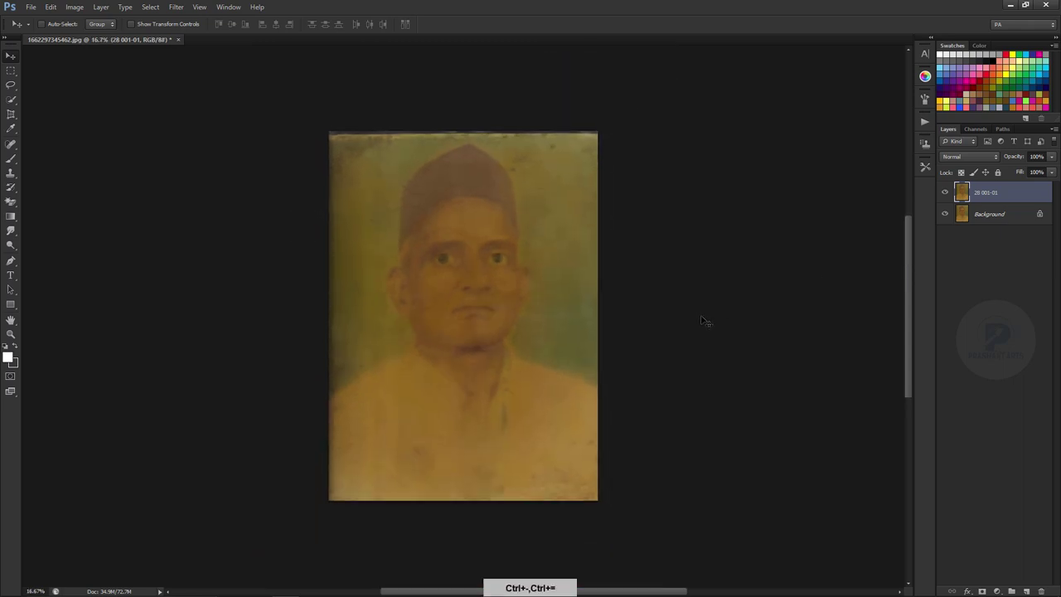
key(ctrl+minus)
key(ctrl+equal)
key(ctrl+equal)
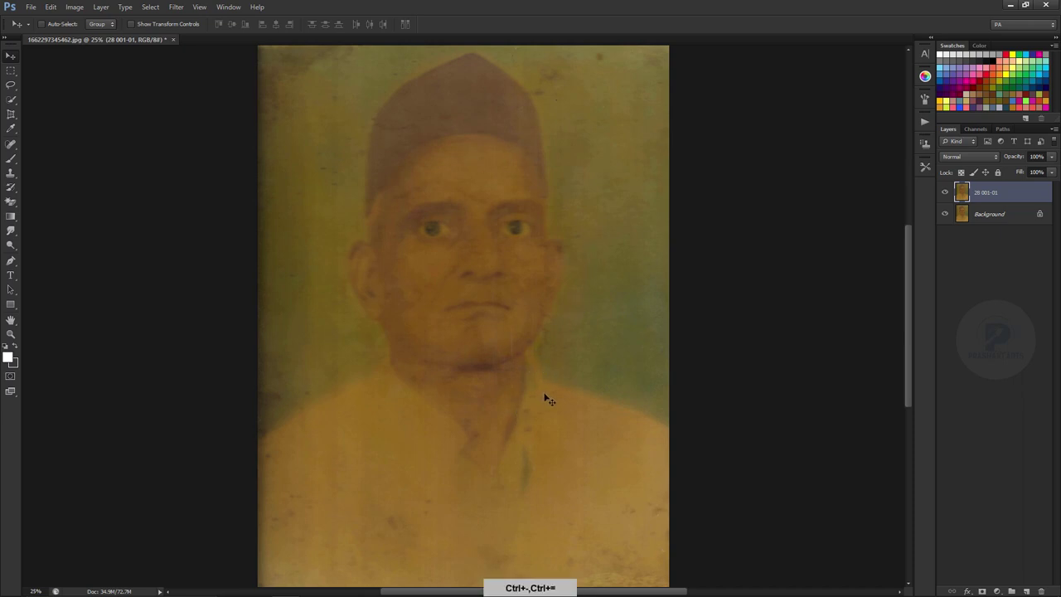
key(ctrl+minus)
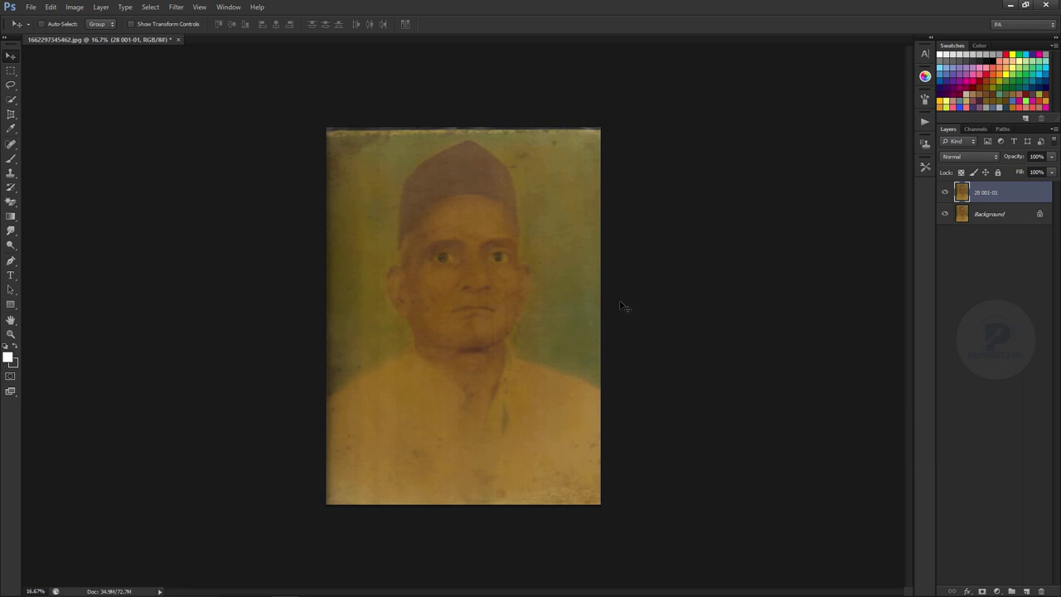
key(ctrl+plus)
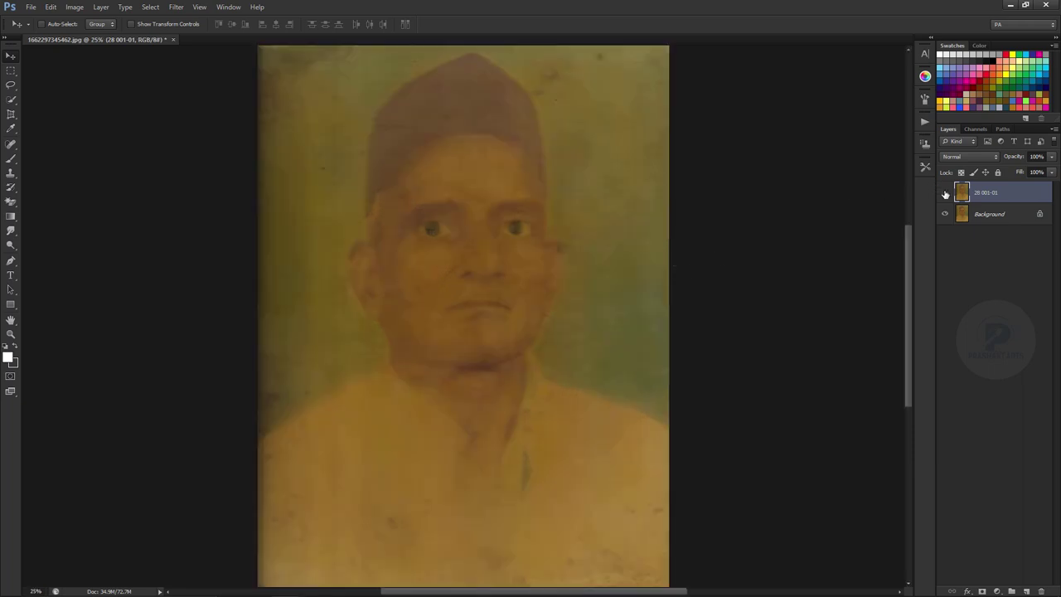
Step: Hide the 28 001-01 layer, briefly showing it again to compare with the Background
click(944, 193)
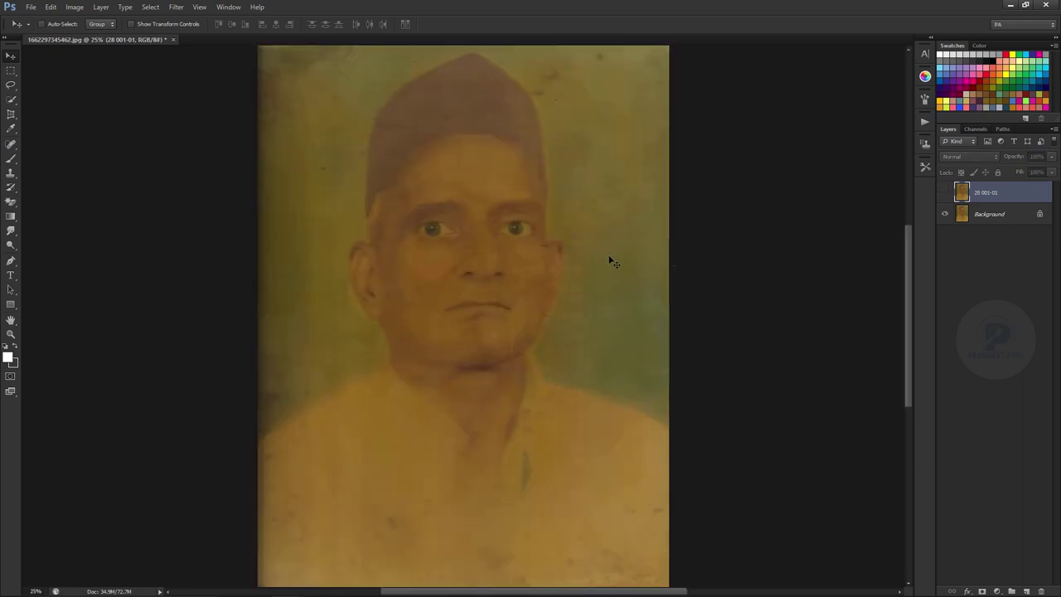
key(ctrl+plus)
key(ctrl+plus)
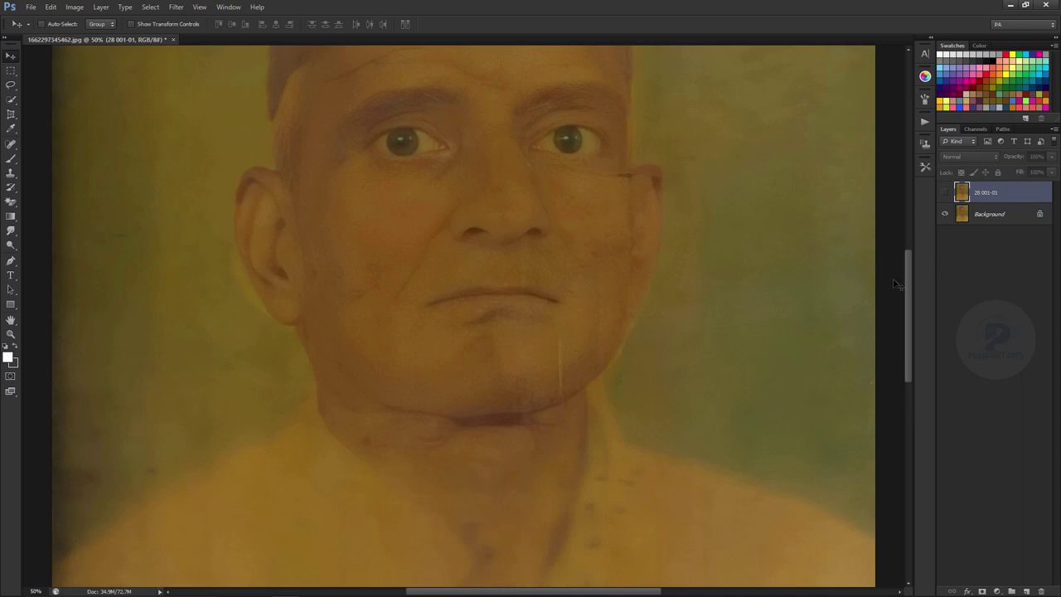
mouse_move(907, 285)
mouse_down()
mouse_move(906, 267)
mouse_move(893, 381)
mouse_move(882, 259)
mouse_up()
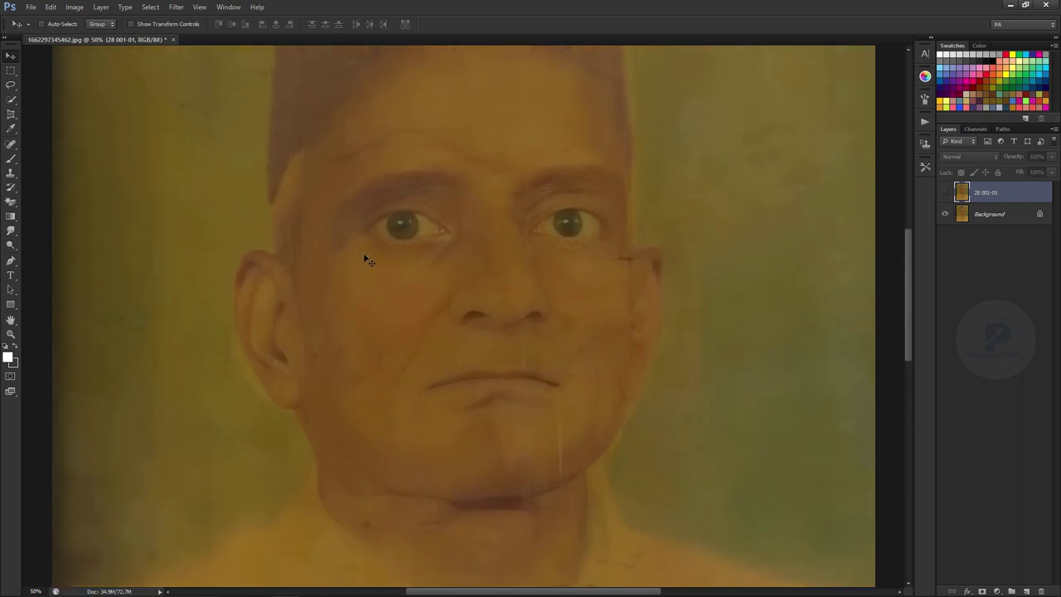
key(ctrl+minus)
key(ctrl+minus)
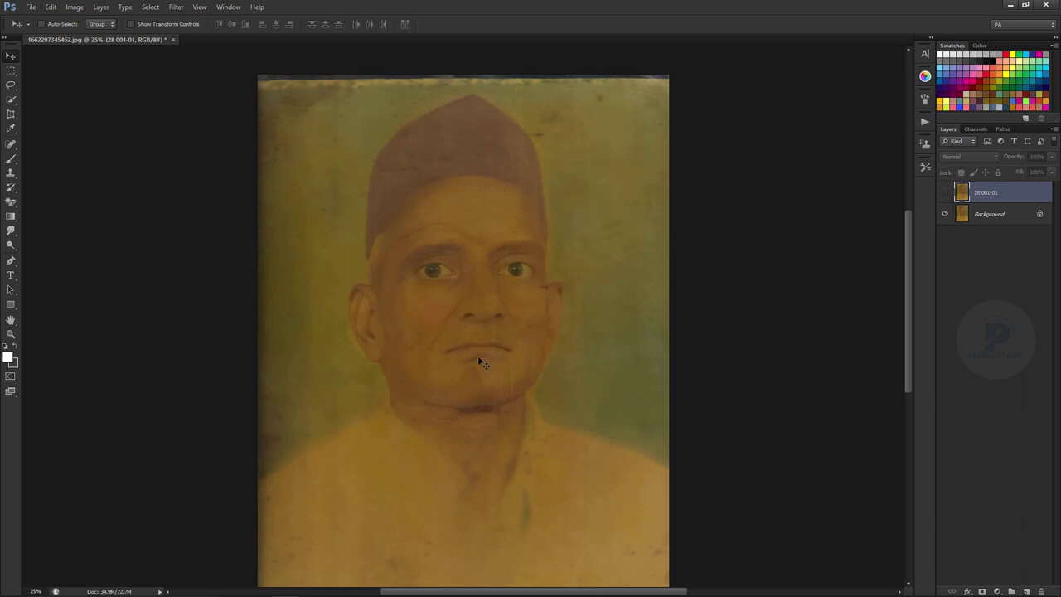
key(ctrl+minus)
key(ctrl+minus)
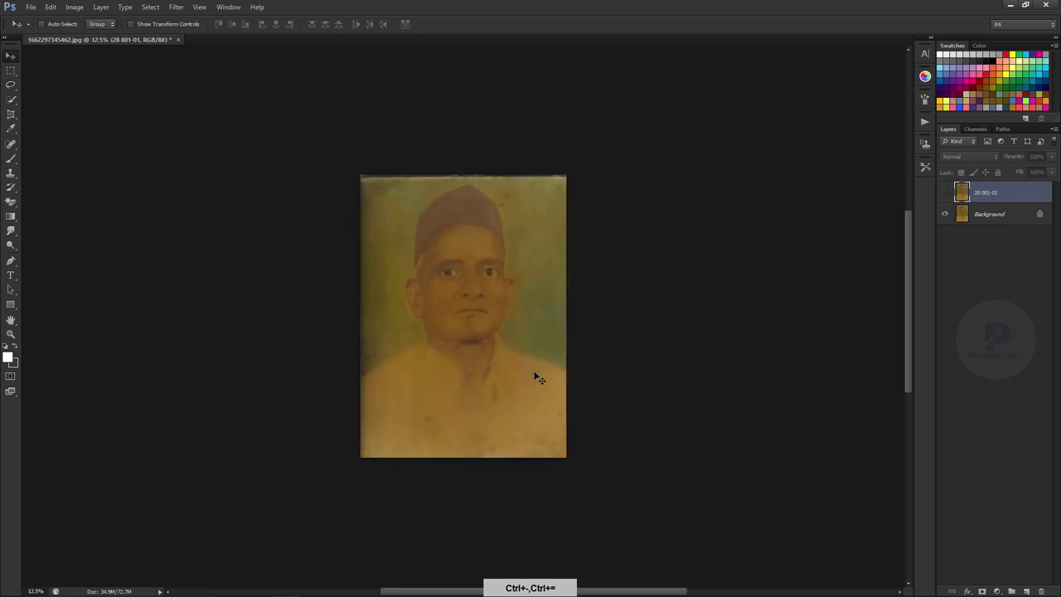
key(ctrl+equal)
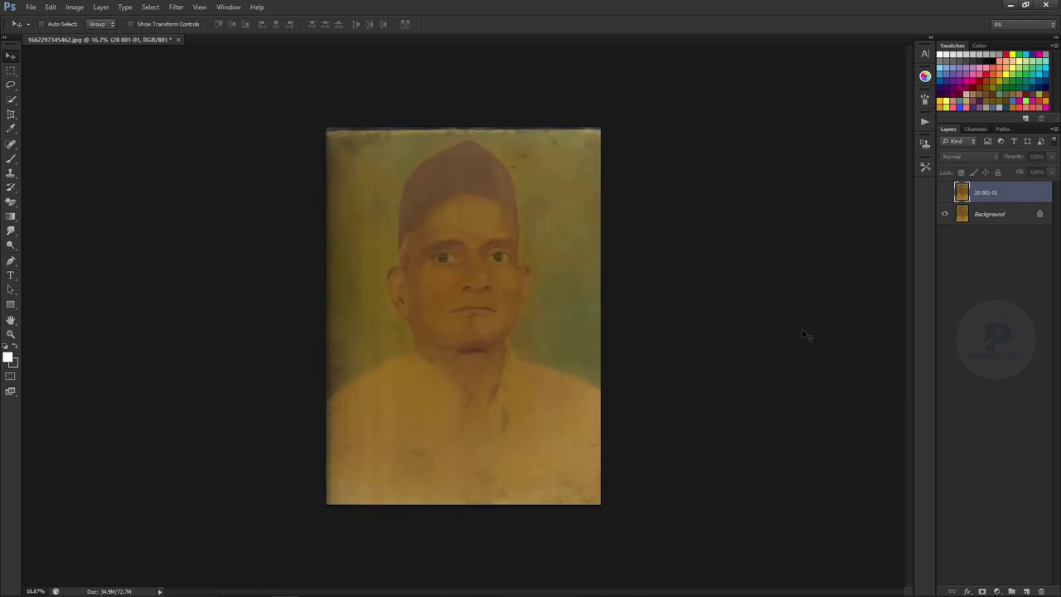
click(945, 195)
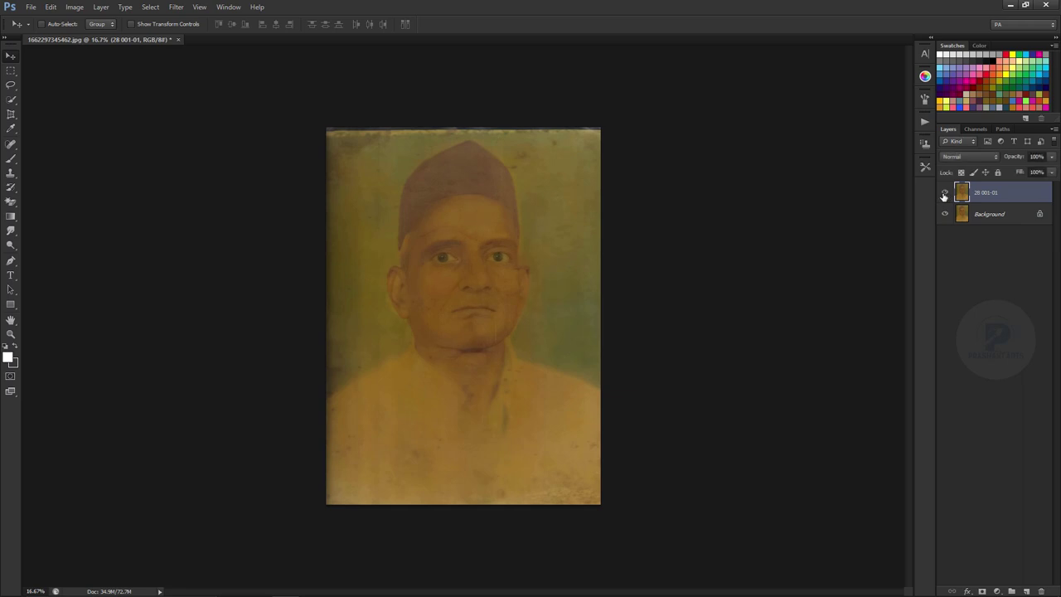
click(944, 193)
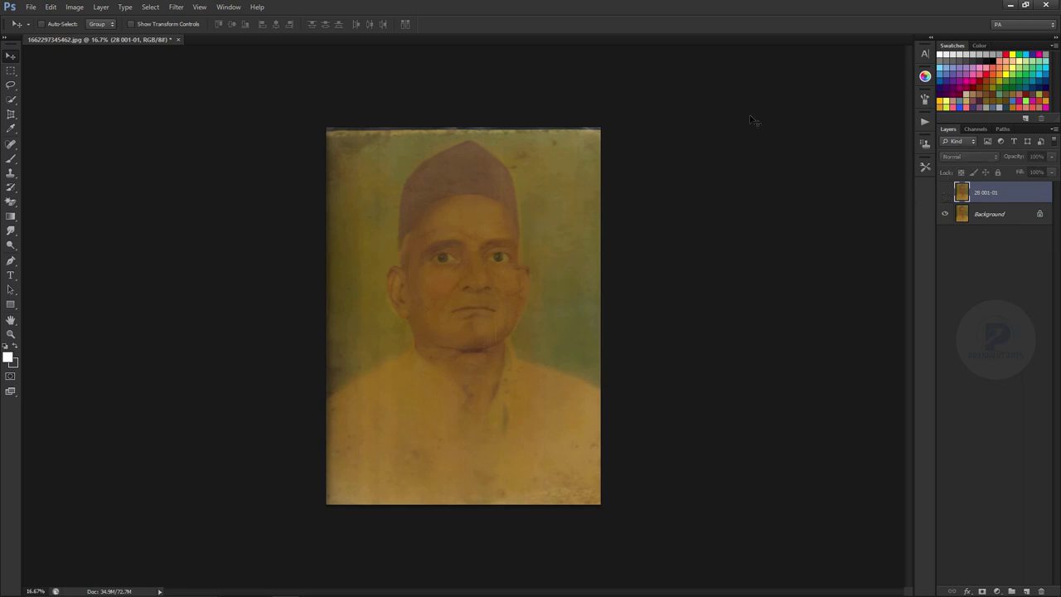
Step: Play the A3 action to create a new A3 canvas, then return to the photo
click(924, 122)
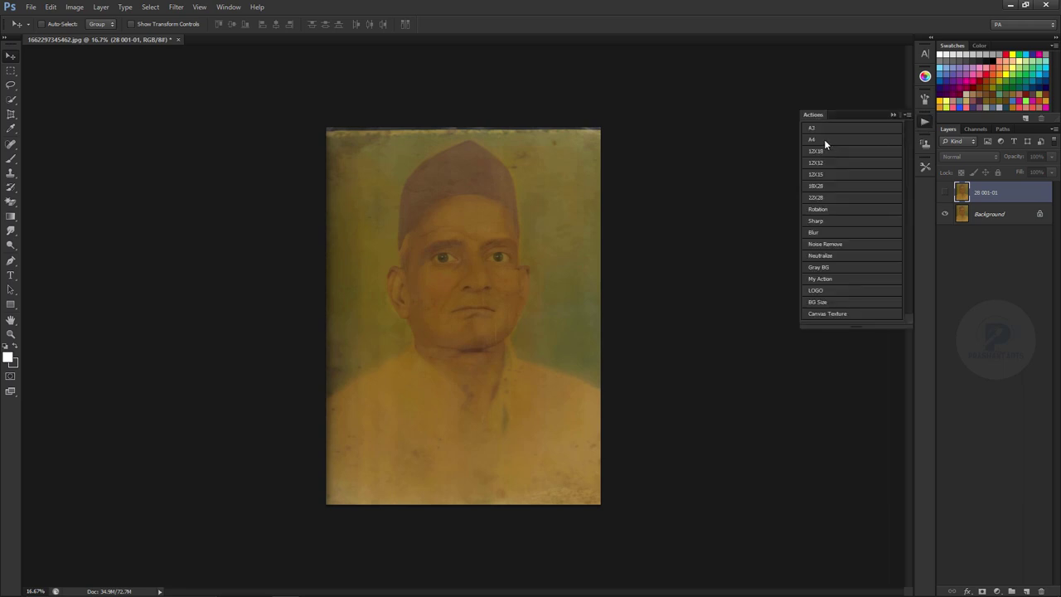
click(860, 131)
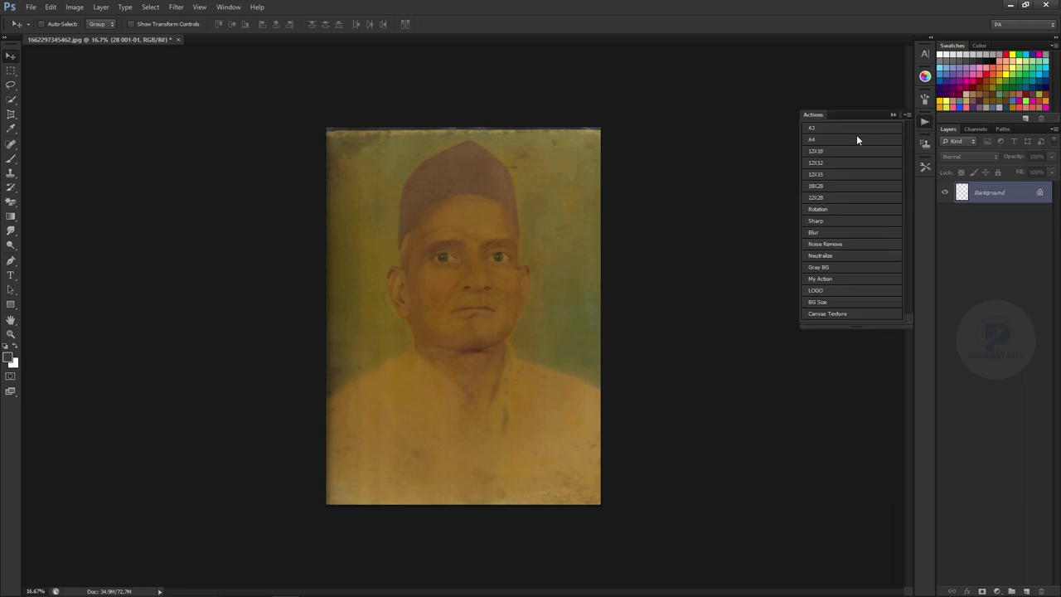
click(892, 114)
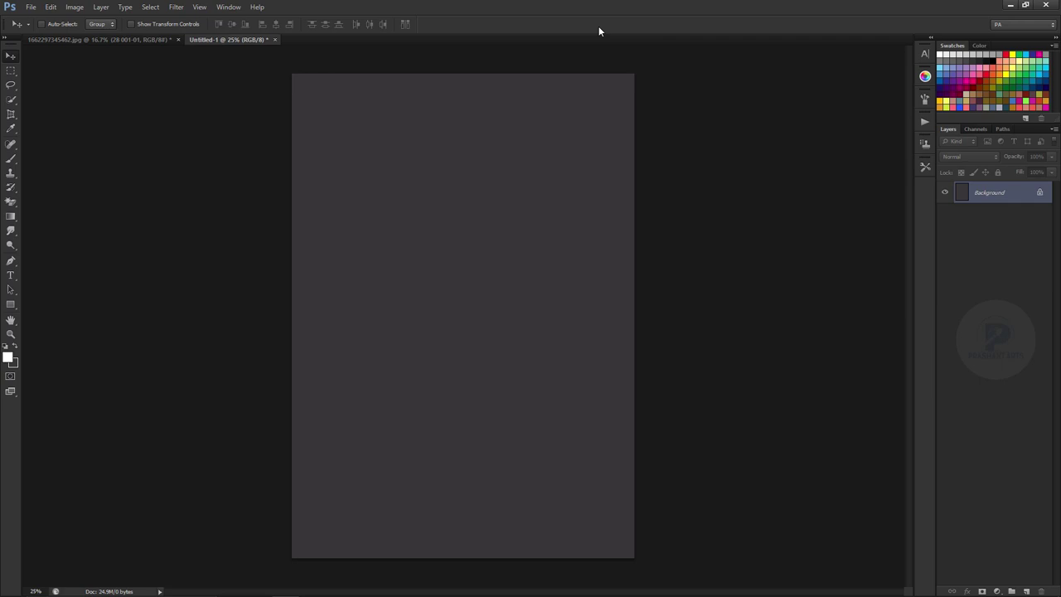
click(113, 40)
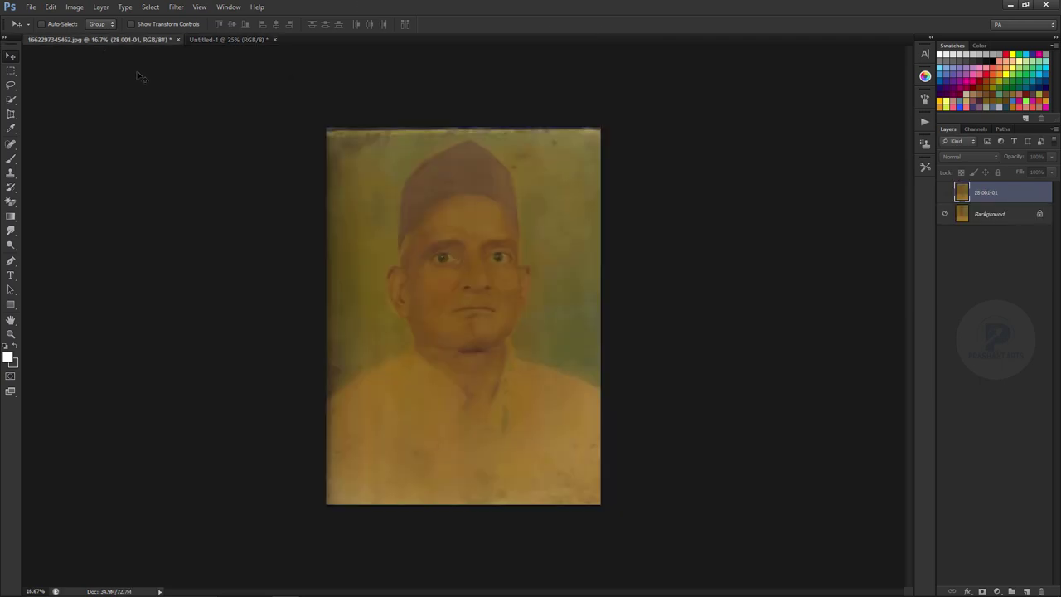
Step: Drag the photo's Background layer into Untitled-1 as Layer 1 and position it
click(1004, 216)
mouse_move(514, 200)
mouse_down()
mouse_move(231, 56)
mouse_move(232, 42)
mouse_move(448, 242)
mouse_up()
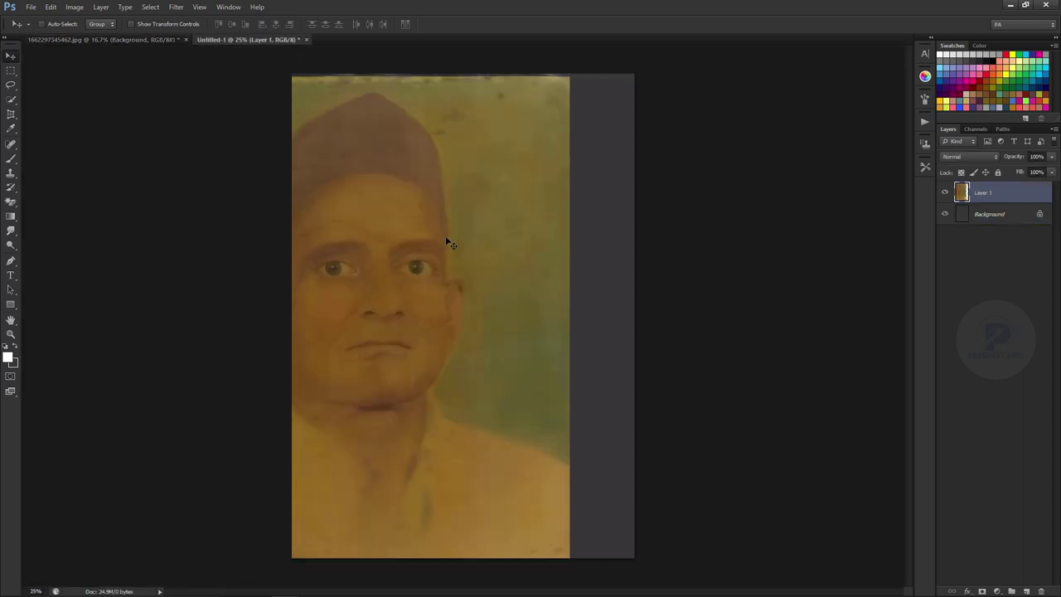
drag(505, 222, 532, 230)
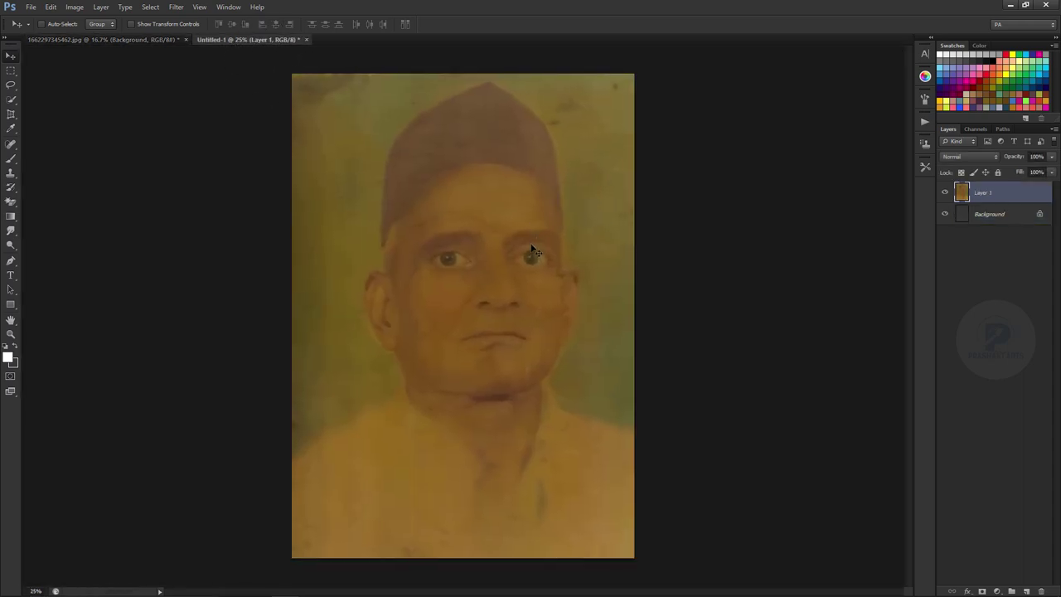
key(ctrl+minus)
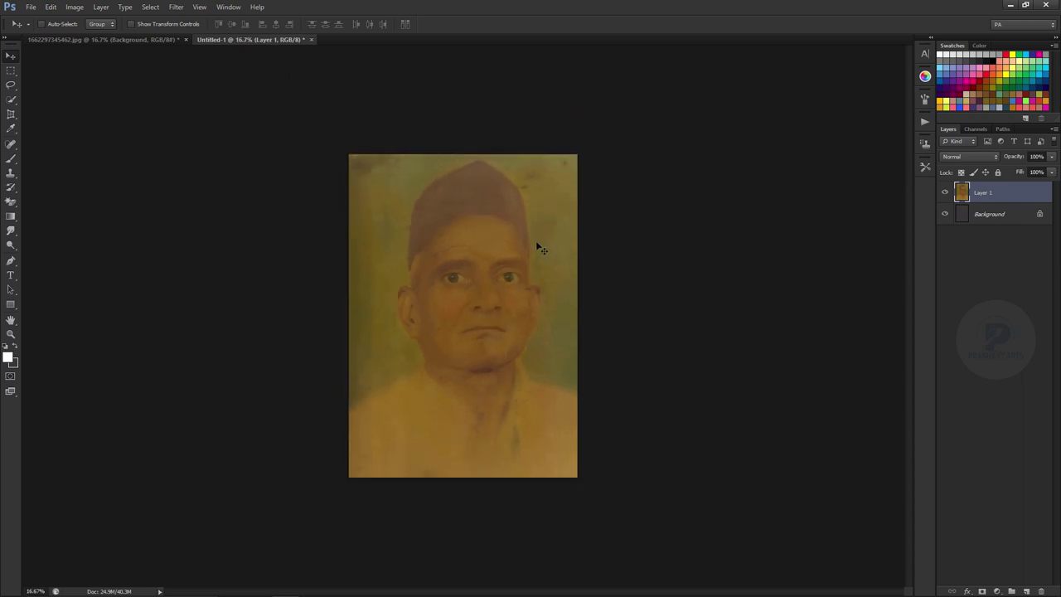
key(ctrl+t)
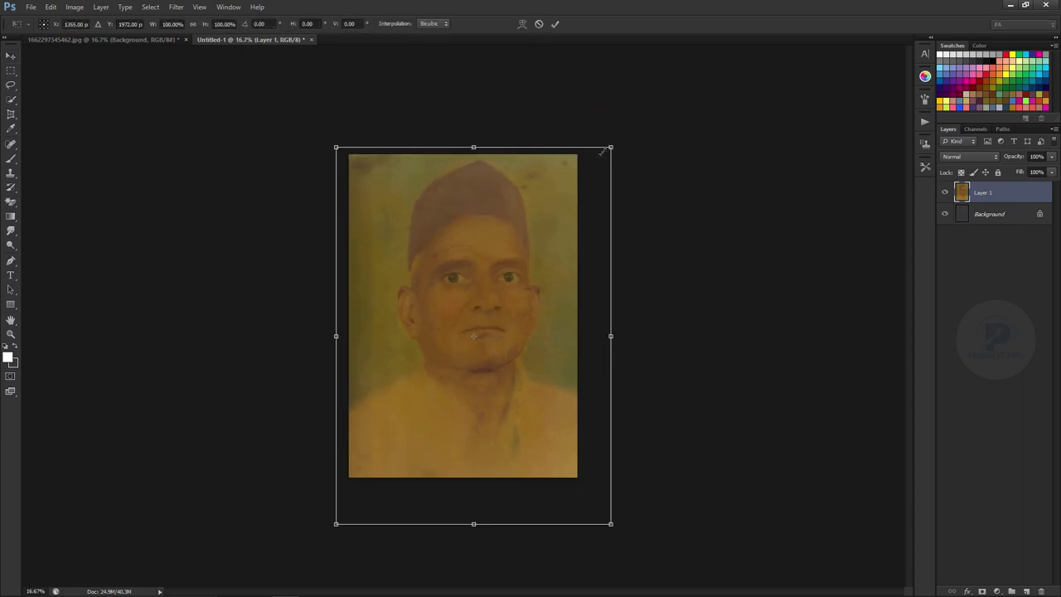
Step: Scale Layer 1 to about 81%, shift it up-left inside the canvas, and commit
drag(602, 152, 580, 178)
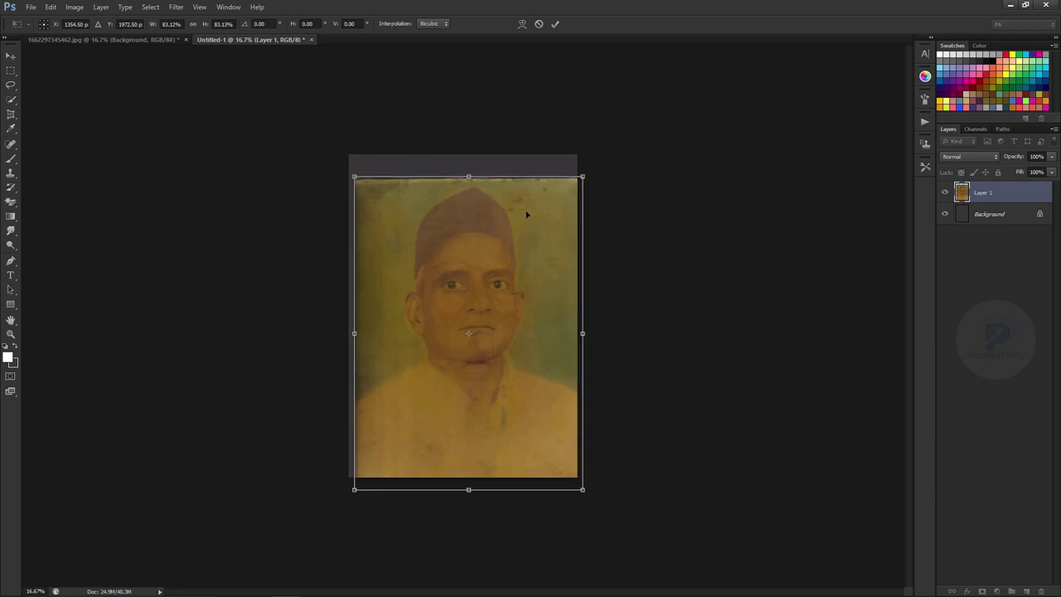
drag(525, 215, 524, 210)
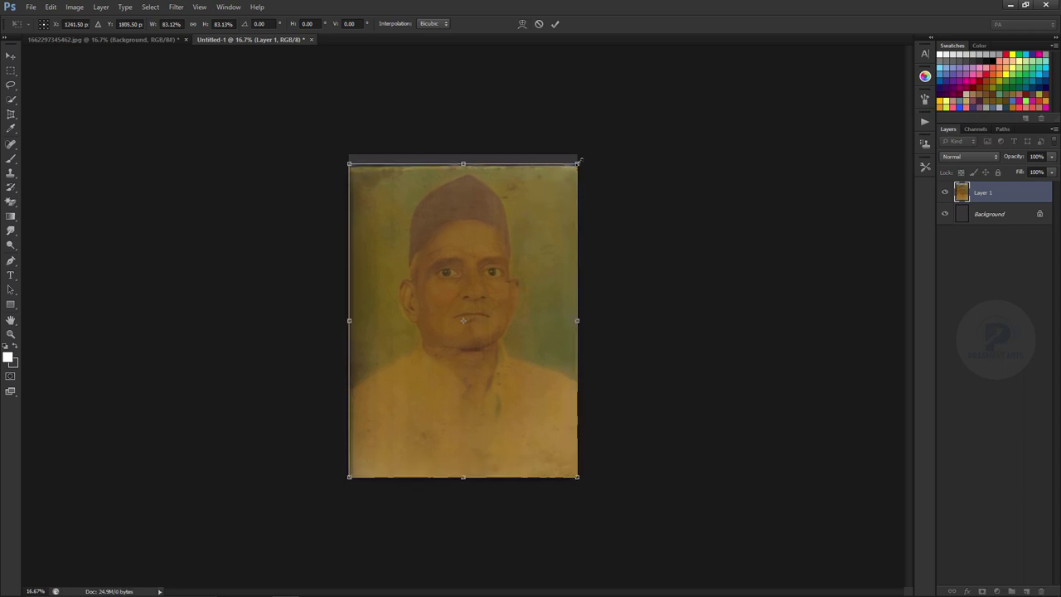
drag(576, 163, 574, 167)
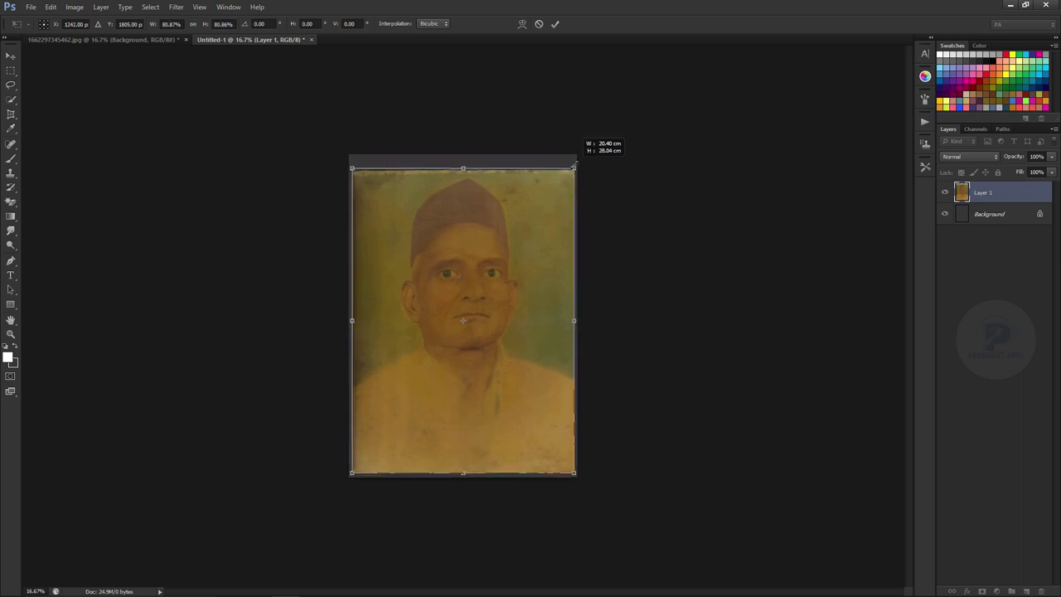
drag(573, 167, 575, 166)
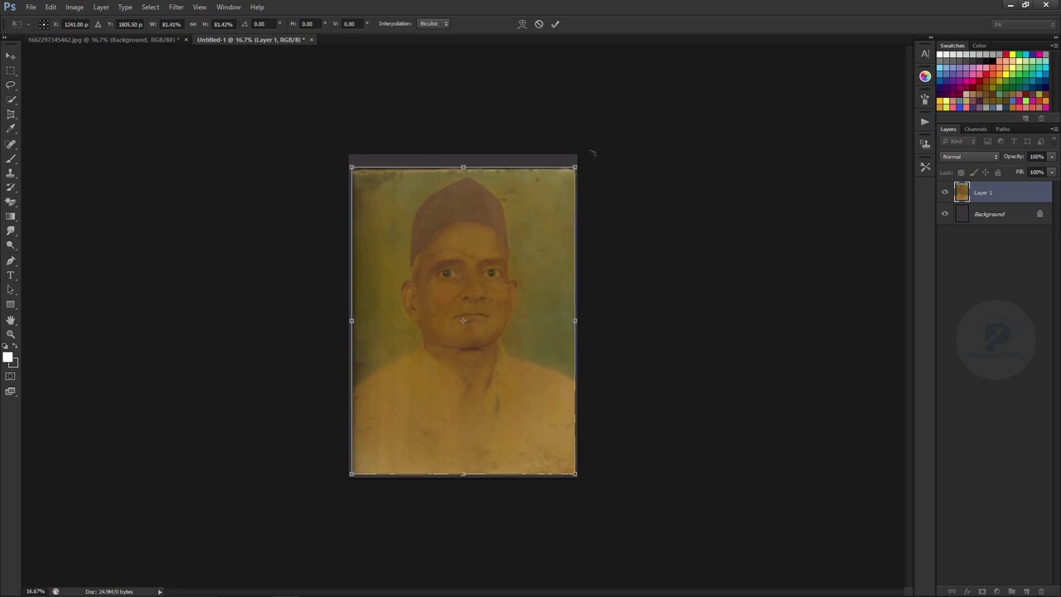
click(556, 25)
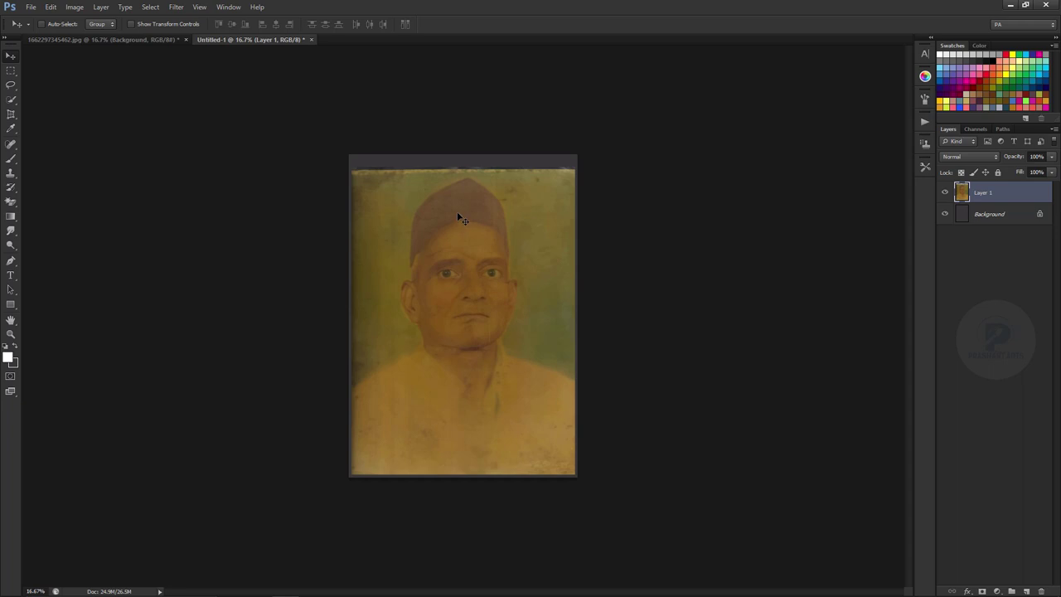
Step: Duplicate Layer 1 and zoom in on the left shoulder with the Pen tool
key(ctrl+j)
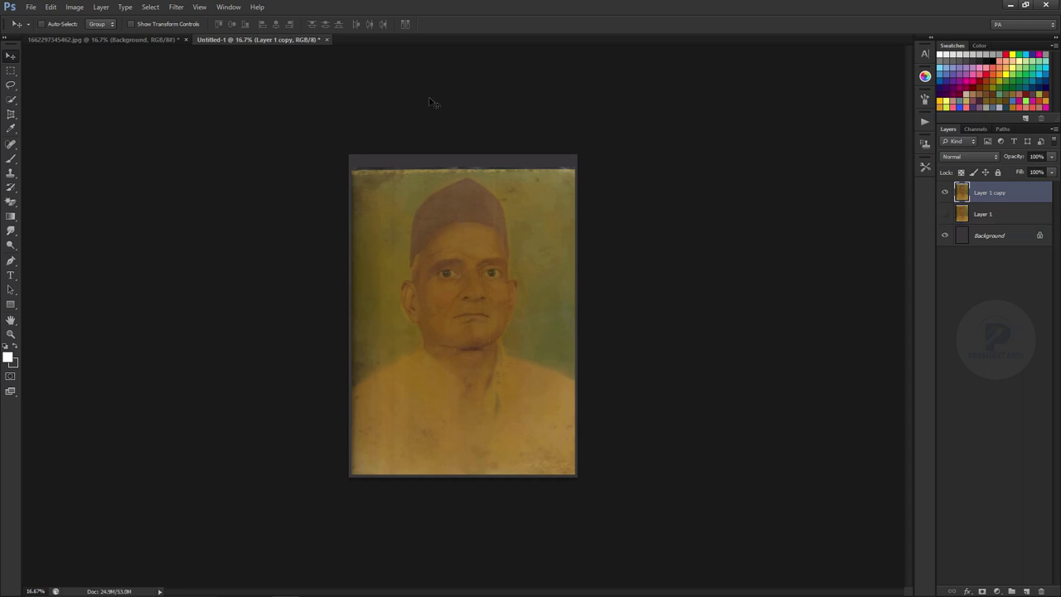
click(10, 260)
key(ctrl+equal)
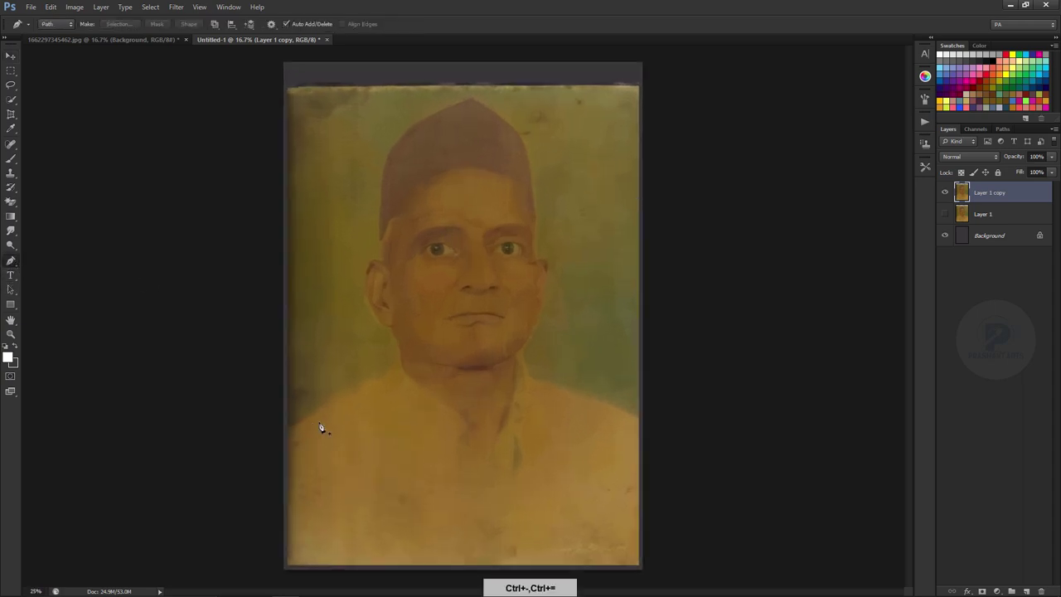
drag(208, 442, 367, 339)
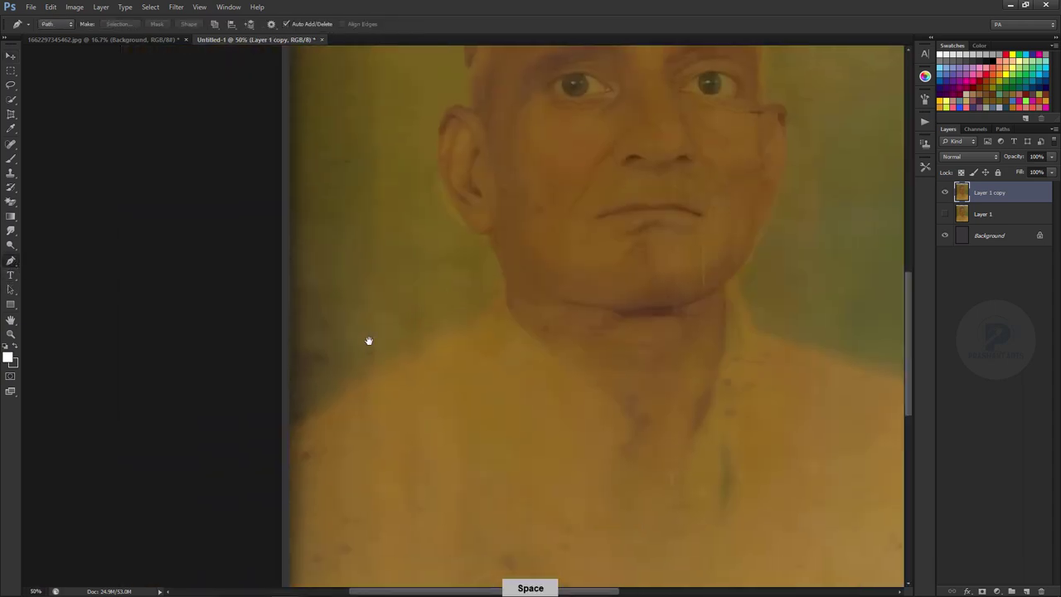
Step: Trace the pen path from the left shoulder up the neck to the ear base
click(281, 439)
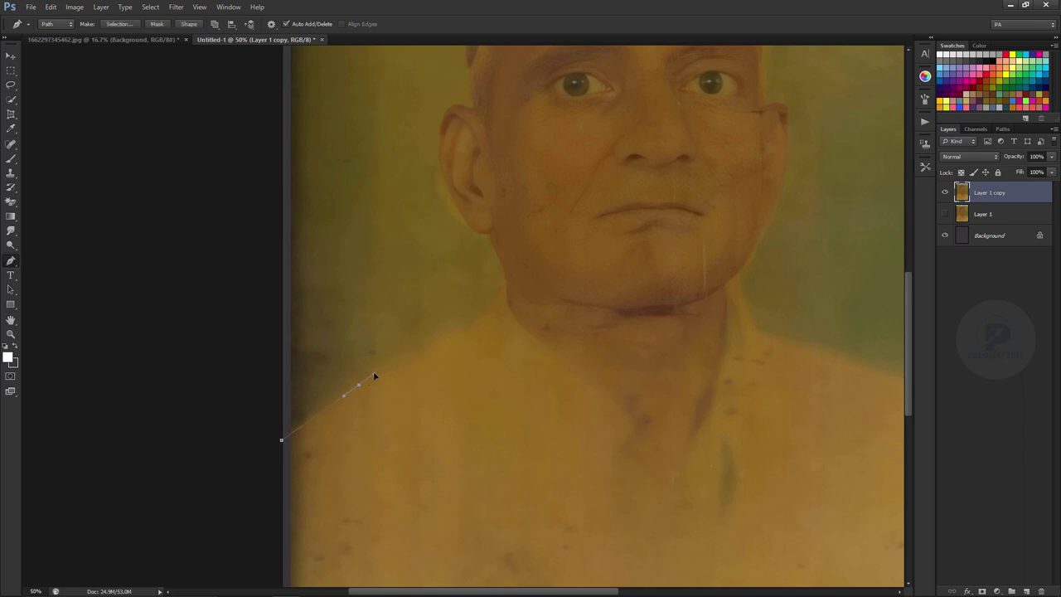
drag(457, 328, 494, 302)
ctrl+click(511, 263)
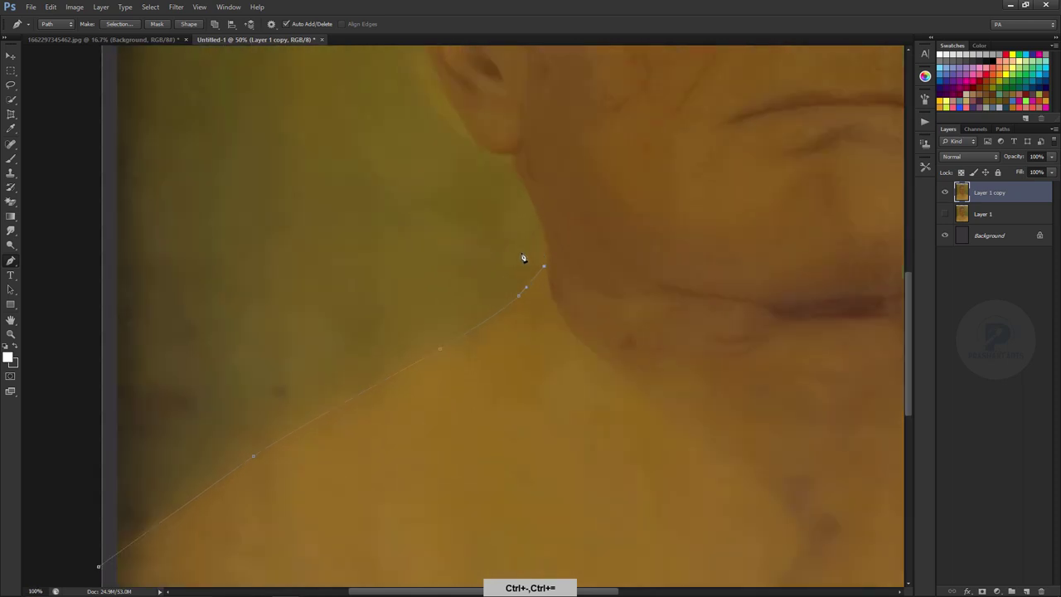
drag(559, 220, 458, 385)
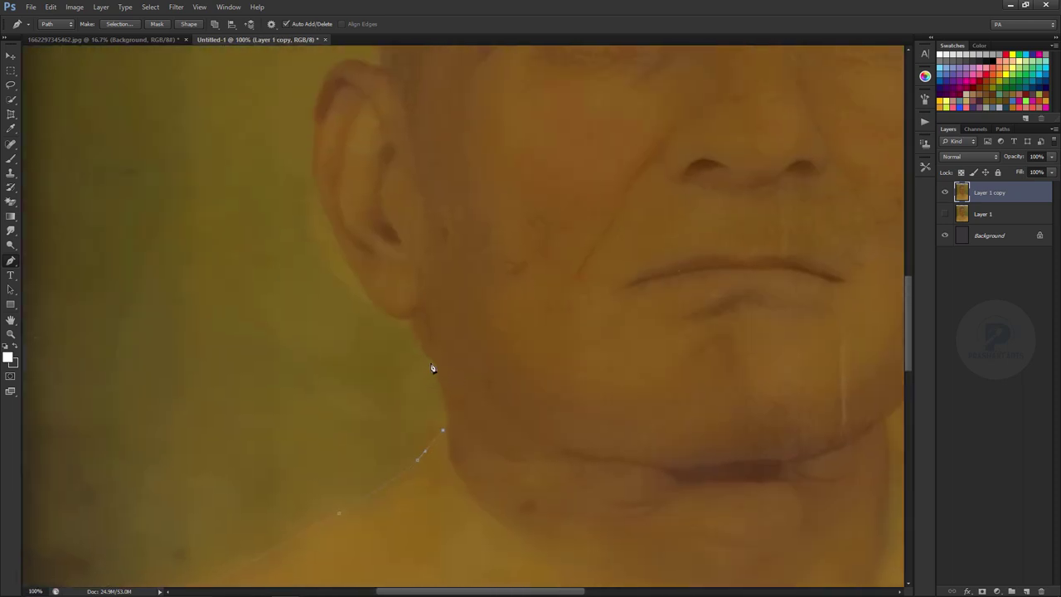
drag(419, 354, 414, 343)
click(413, 317)
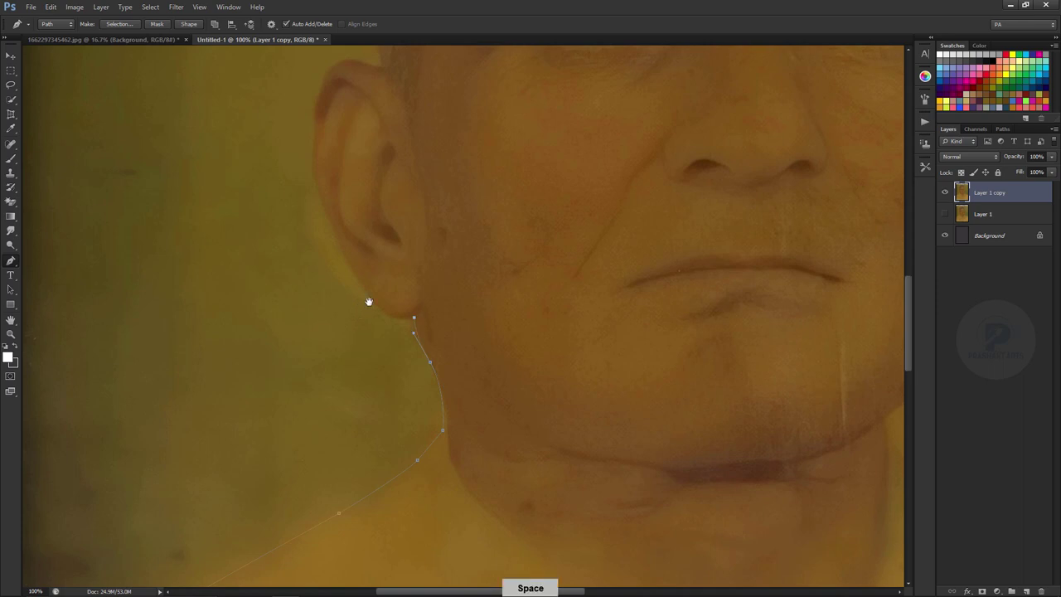
Step: Continue the path up the back of the ear, redirecting it upward at the top
drag(369, 300, 442, 444)
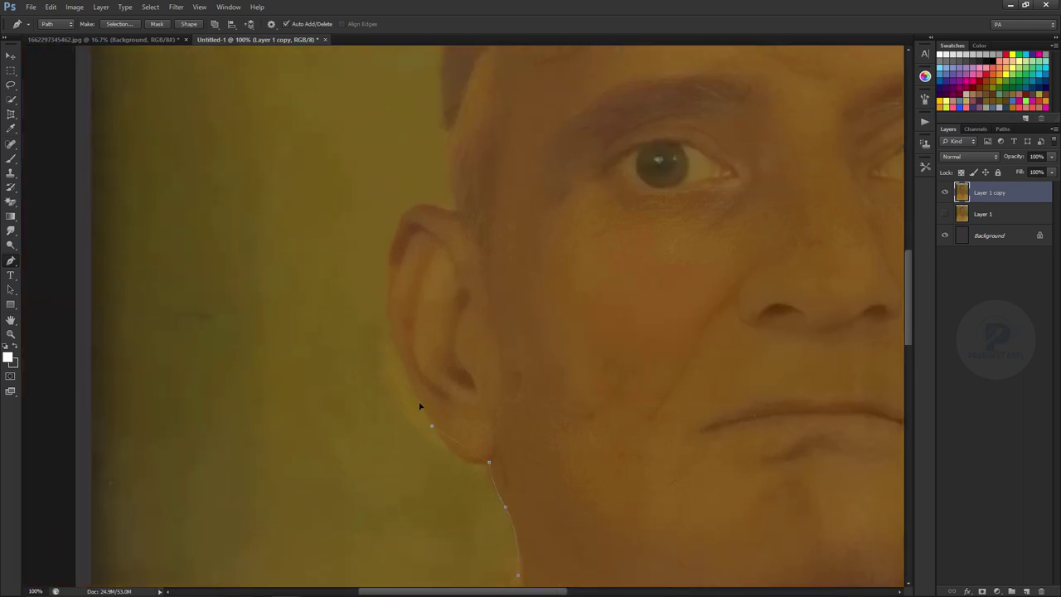
click(386, 272)
click(392, 217)
drag(431, 205, 444, 212)
key(alt)
drag(431, 209, 456, 215)
key(space)
mouse_move(478, 280)
mouse_down()
mouse_move(482, 310)
mouse_move(493, 313)
mouse_move(487, 203)
mouse_up()
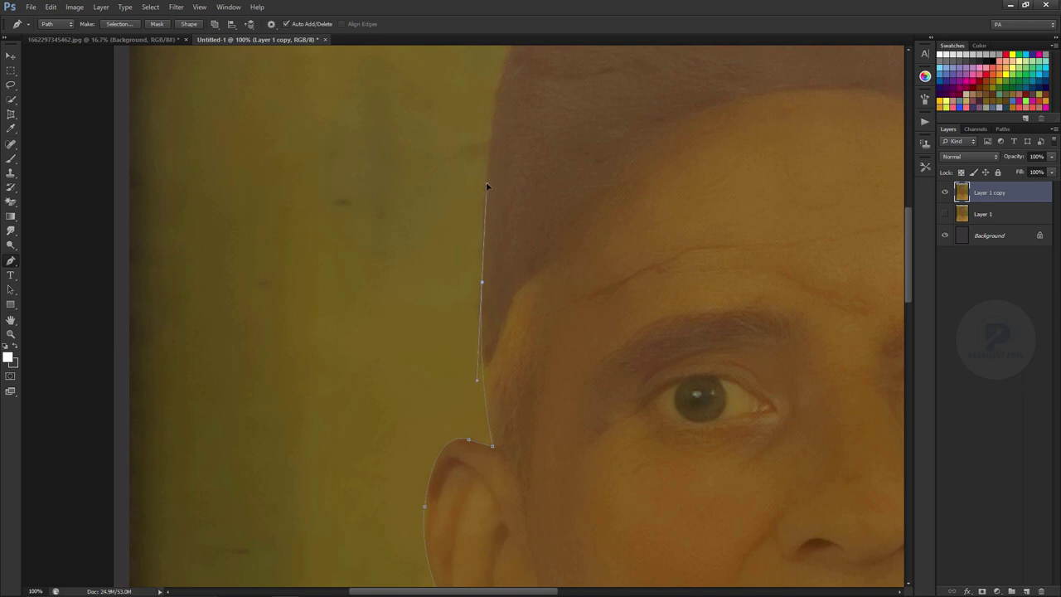
Step: Extend the path up the cap's left side with a sharp corner at the peak
key(space)
drag(522, 141, 452, 435)
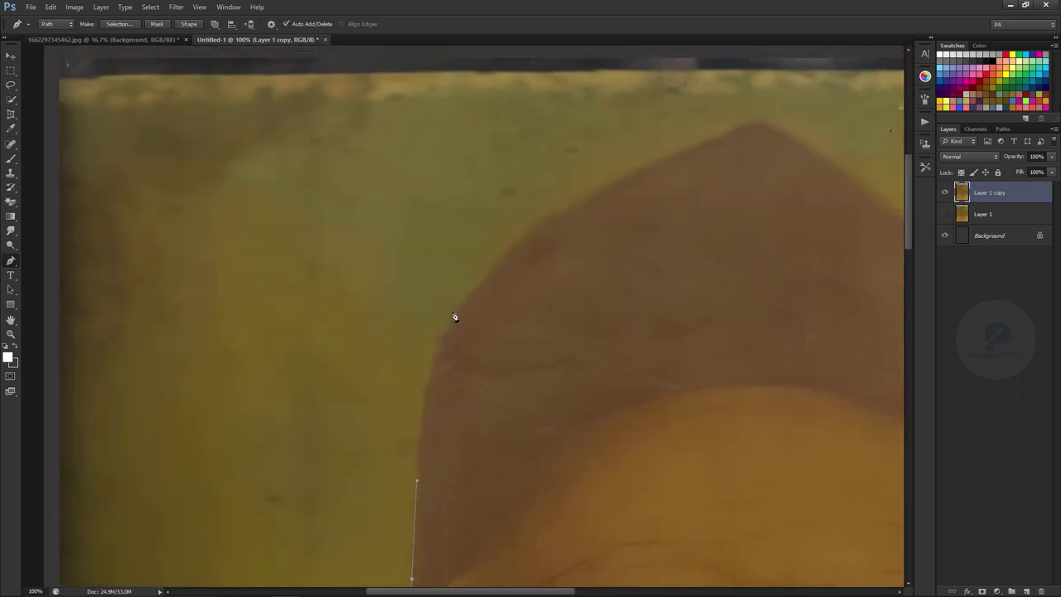
drag(538, 260, 450, 379)
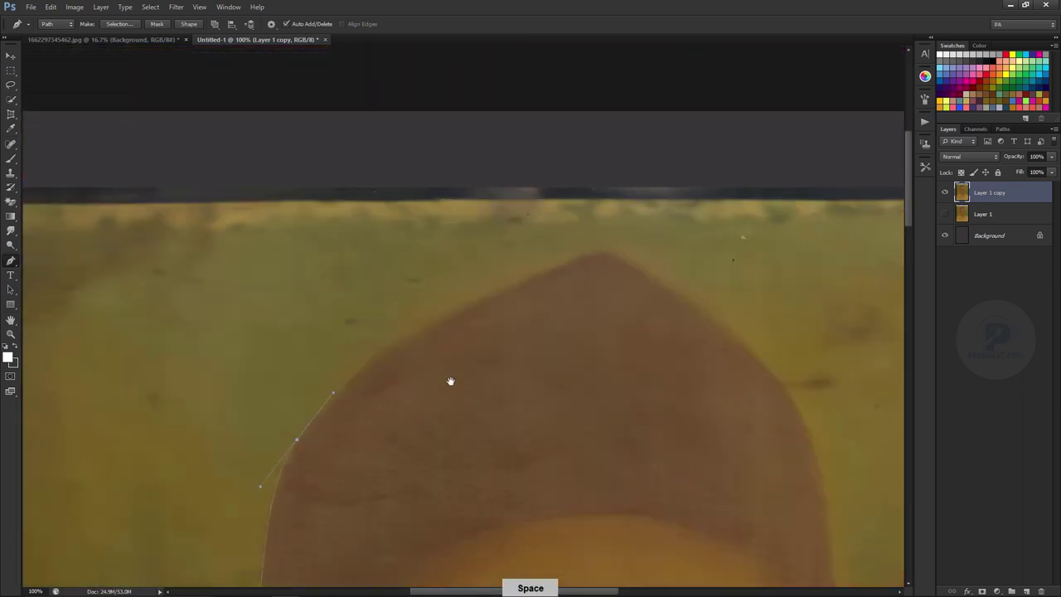
click(539, 282)
drag(540, 282, 639, 247)
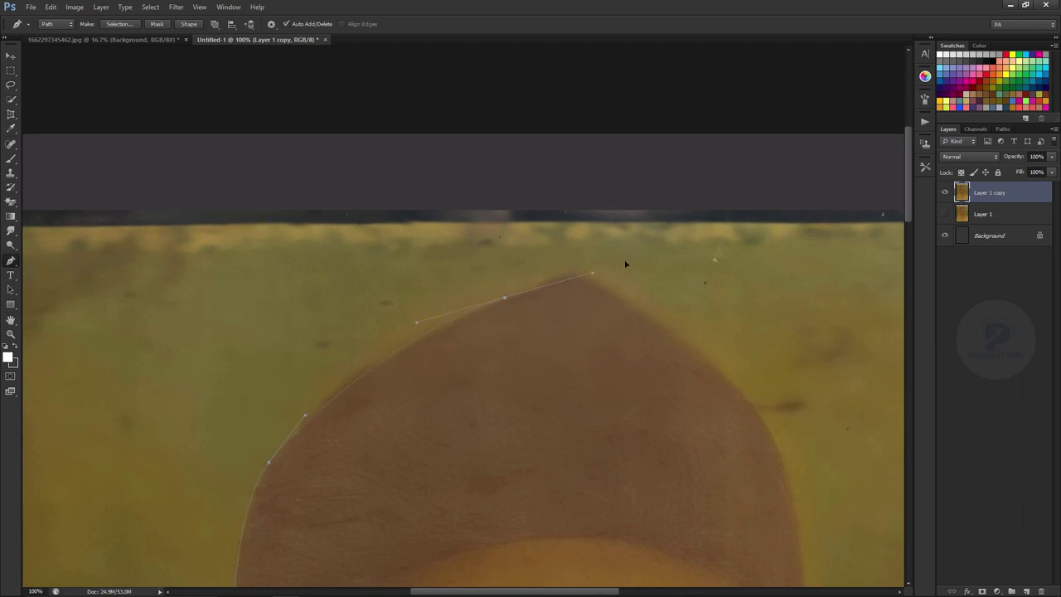
key(alt)
alt+click(514, 295)
drag(624, 304, 628, 304)
Step: Continue the path down the cap's right edge and around the right ear
drag(733, 354, 467, 225)
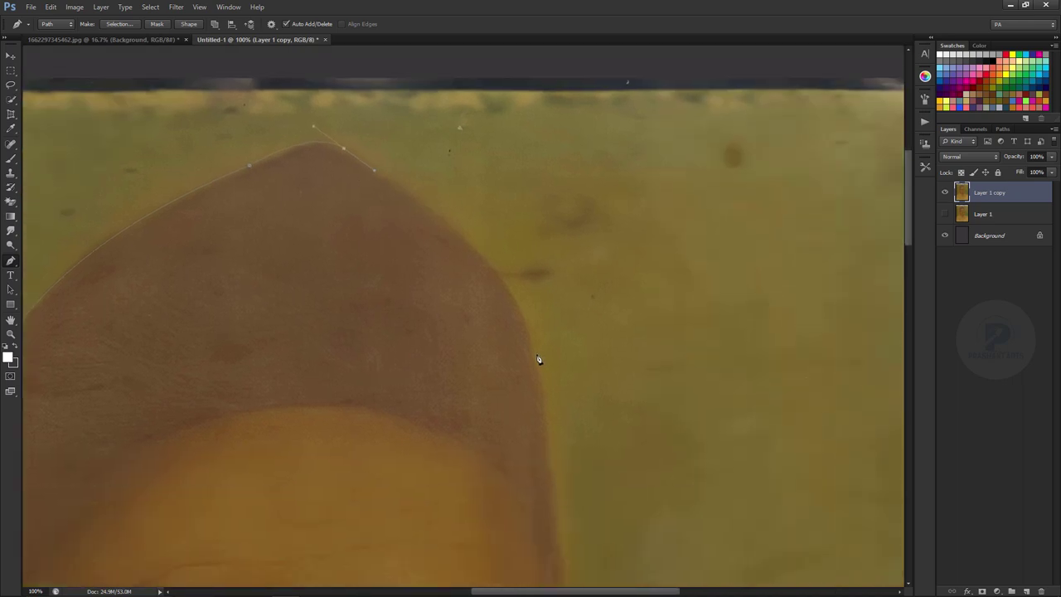
drag(537, 354, 543, 411)
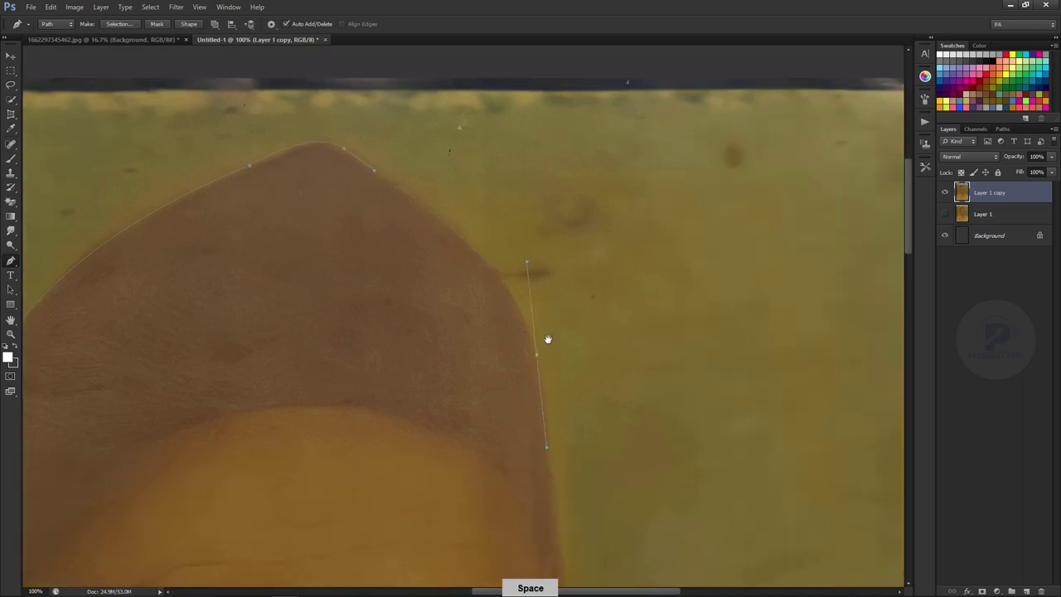
drag(547, 339, 544, 317)
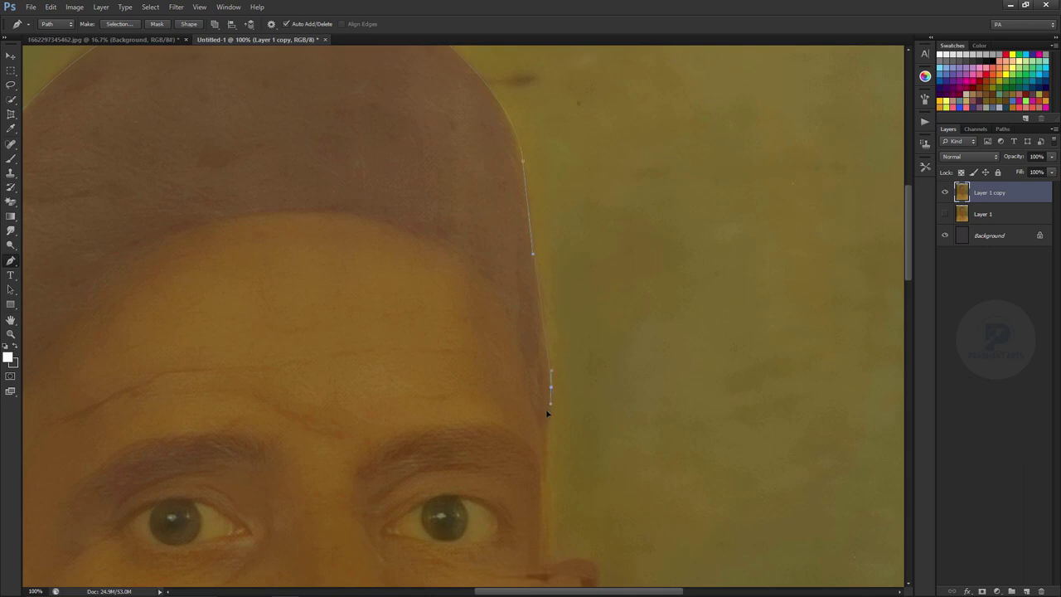
drag(552, 483, 549, 277)
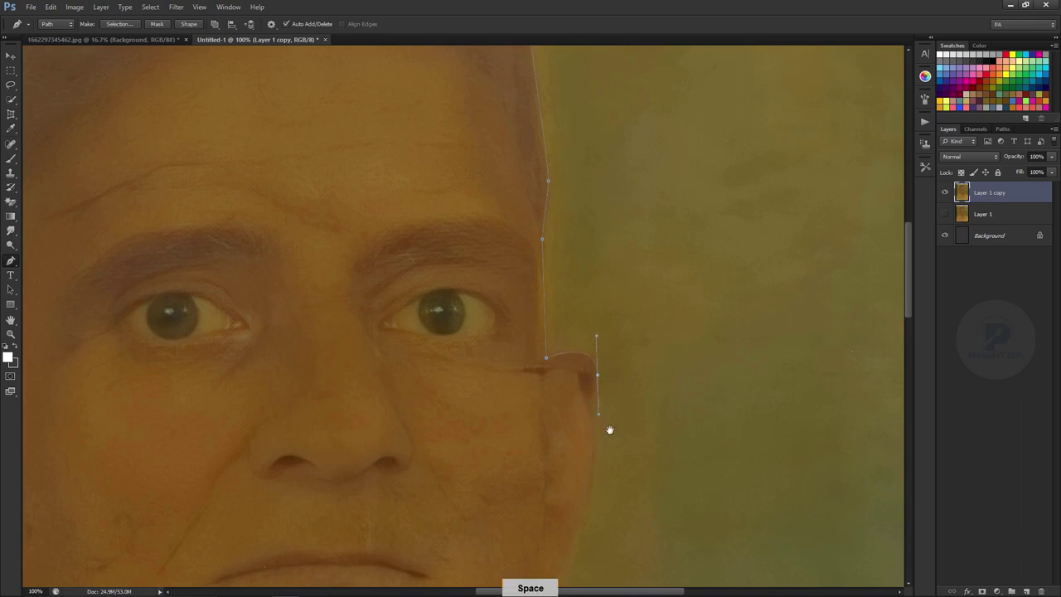
drag(610, 430, 614, 237)
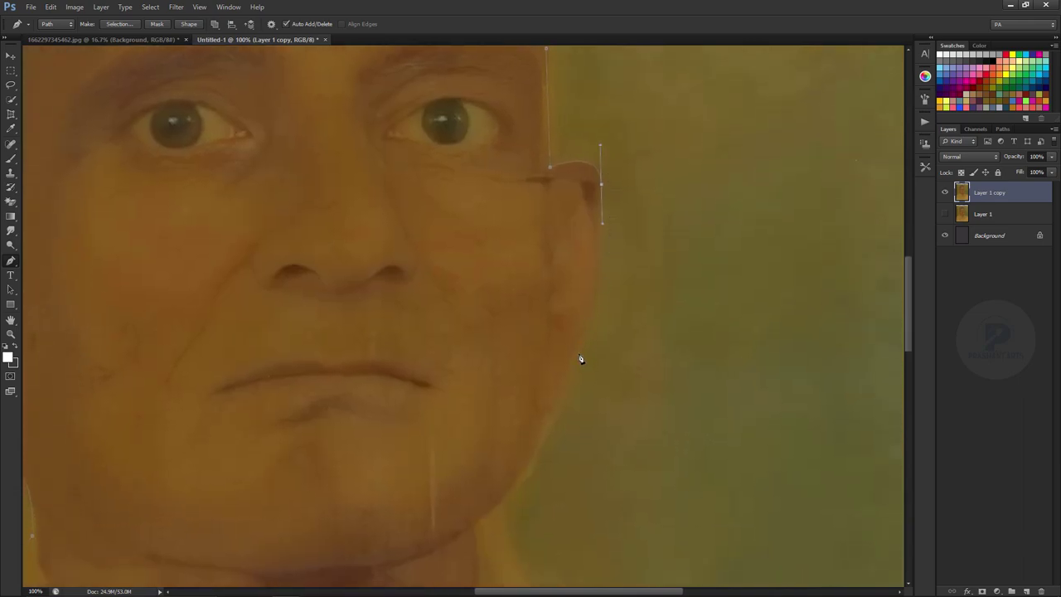
drag(579, 352, 563, 401)
ctrl+click(541, 377)
drag(543, 379, 543, 386)
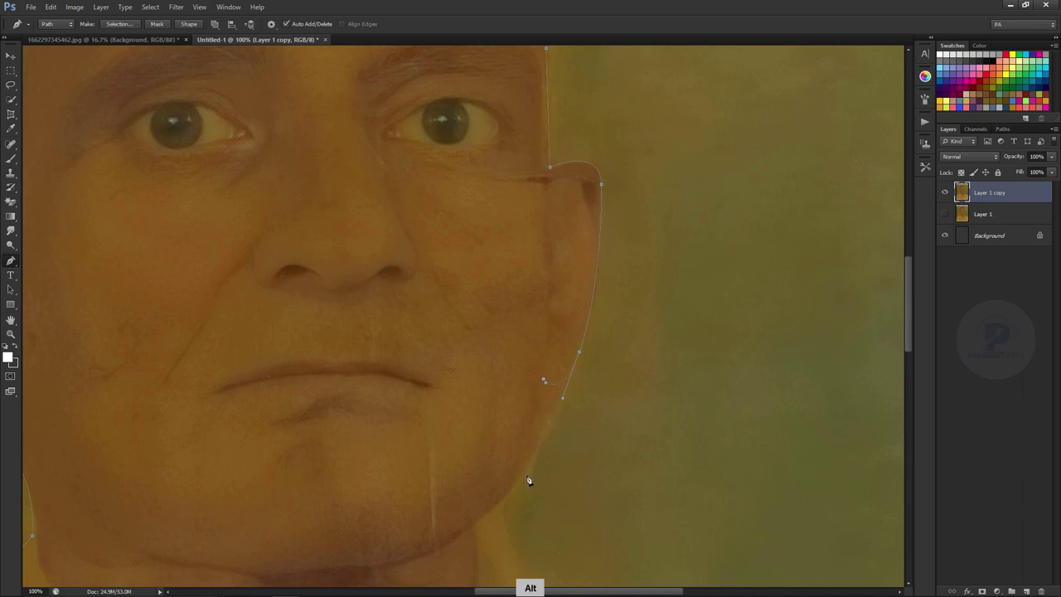
drag(489, 512, 490, 512)
ctrl+click(543, 387)
Step: Trace the path down the right side of the neck toward the shoulder
drag(499, 322, 554, 224)
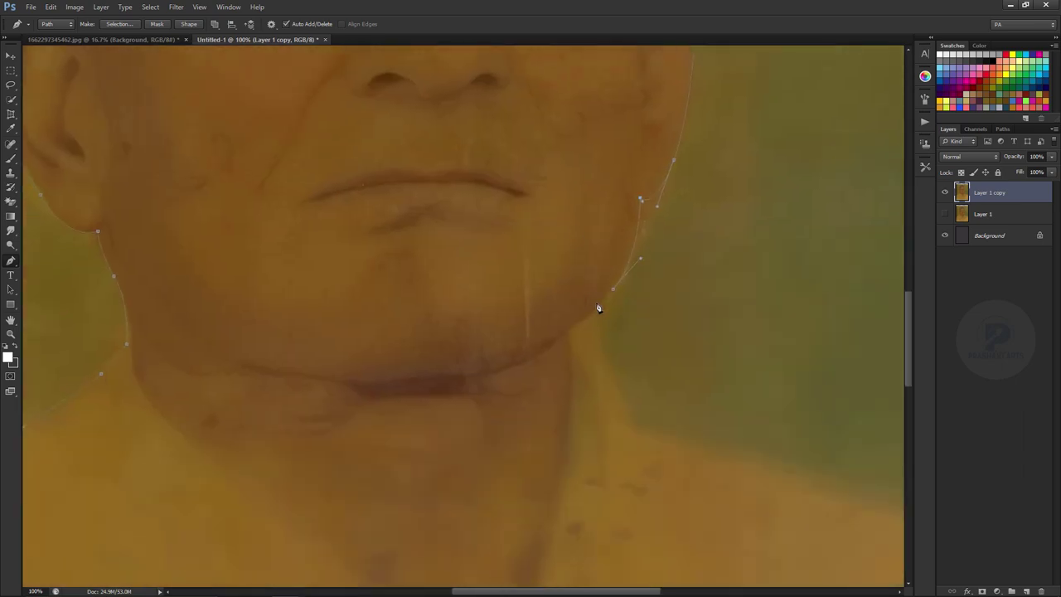
key(ctrl)
mouse_move(599, 318)
mouse_down()
mouse_move(613, 337)
mouse_move(476, 203)
mouse_up()
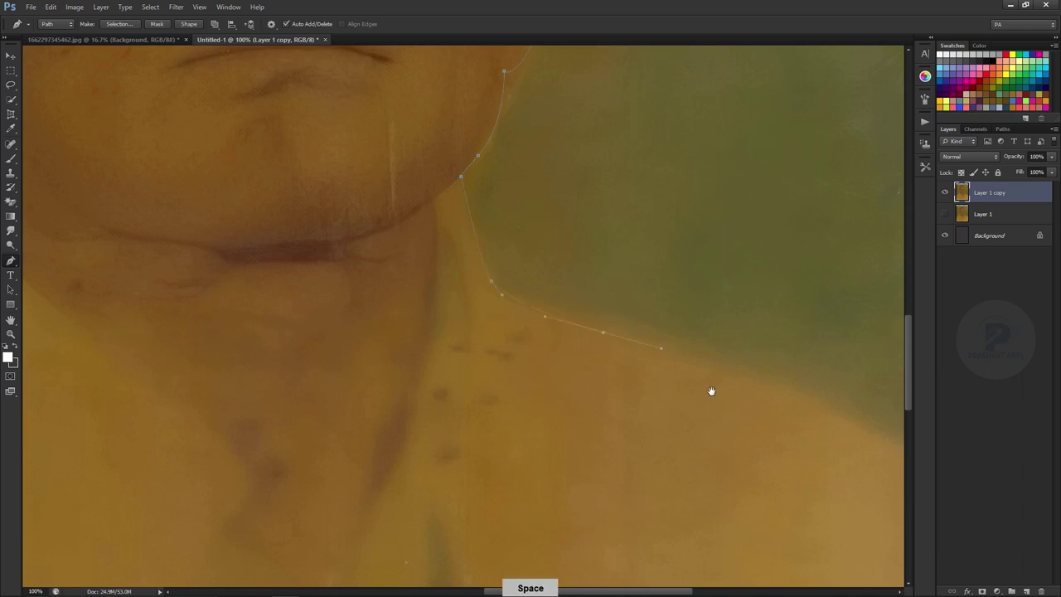
drag(713, 391, 391, 259)
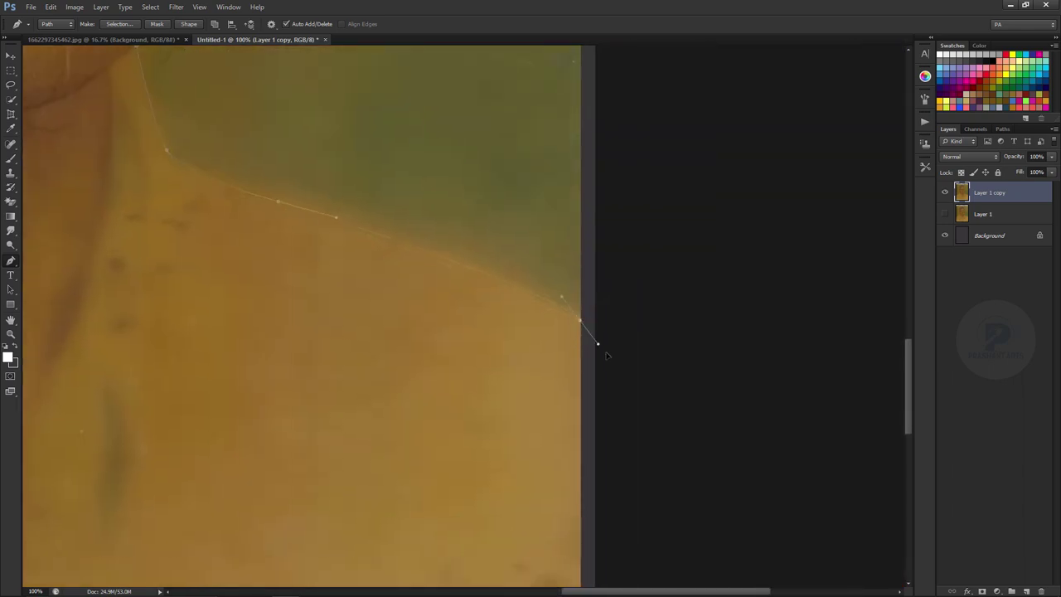
key(ctrl+minus)
key(ctrl+minus)
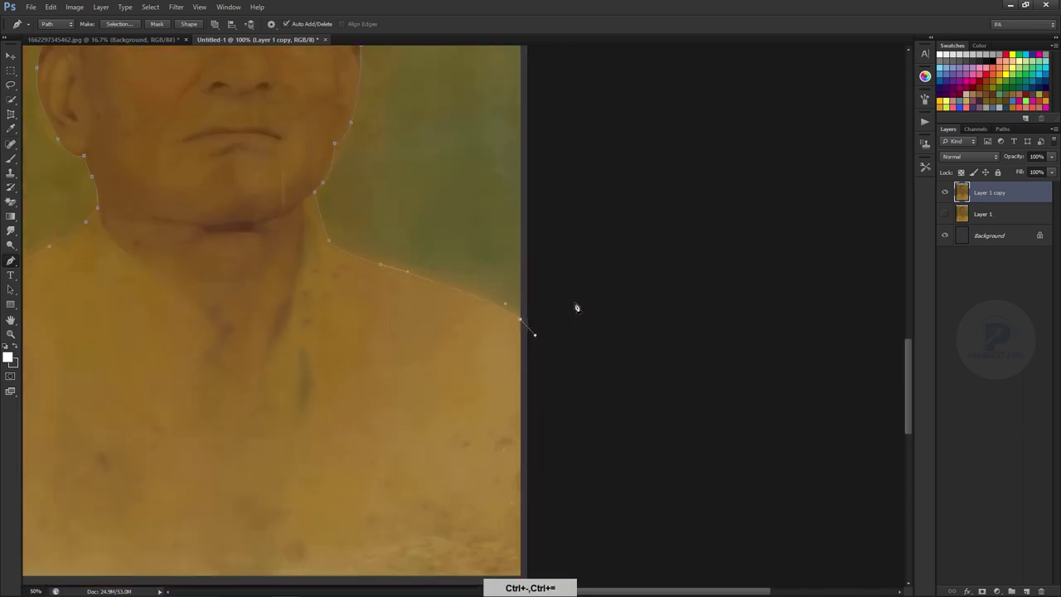
key(ctrl+minus)
key(ctrl+minus)
Step: Loop the path past the right shoulder and below the portrait back toward its start
drag(618, 445, 618, 456)
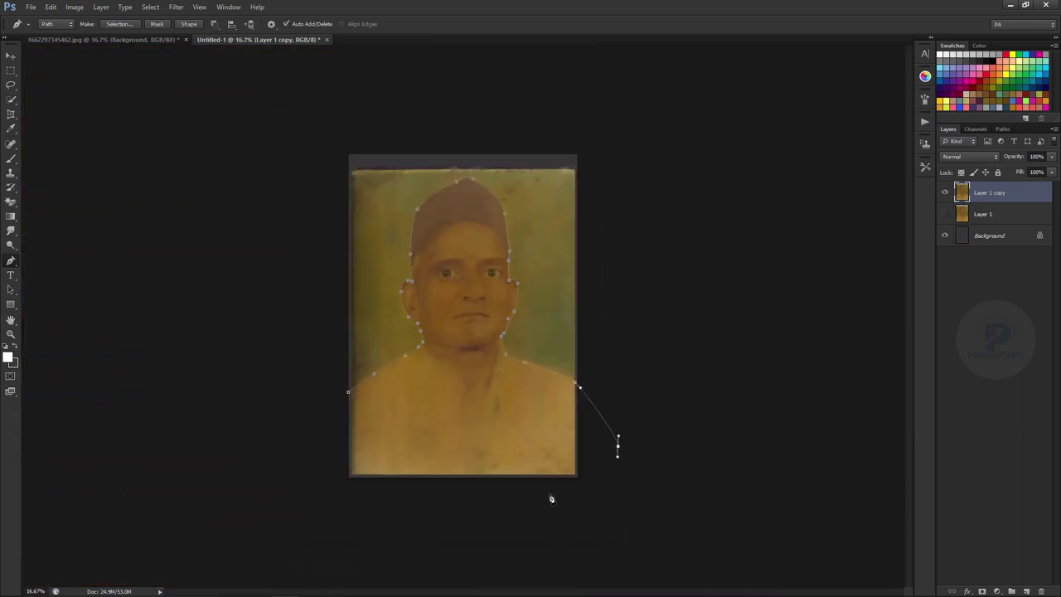
click(575, 490)
click(489, 497)
click(389, 518)
click(339, 492)
click(329, 451)
click(337, 412)
Step: Close the path, make it a feathered selection, and copy the figure to a new layer
click(350, 400)
key(ctrl+Return)
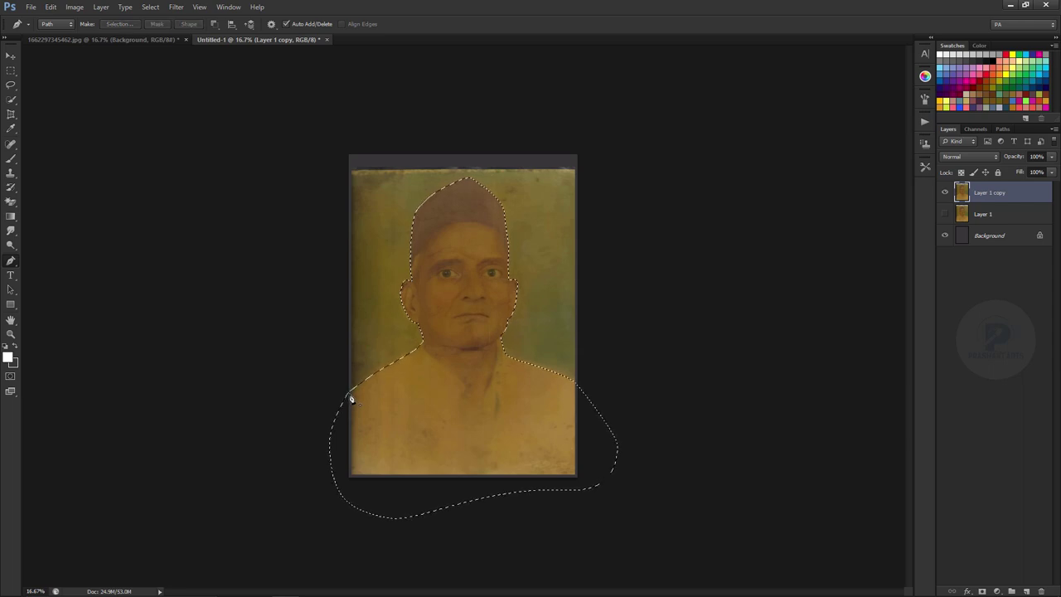
key(shift+F6)
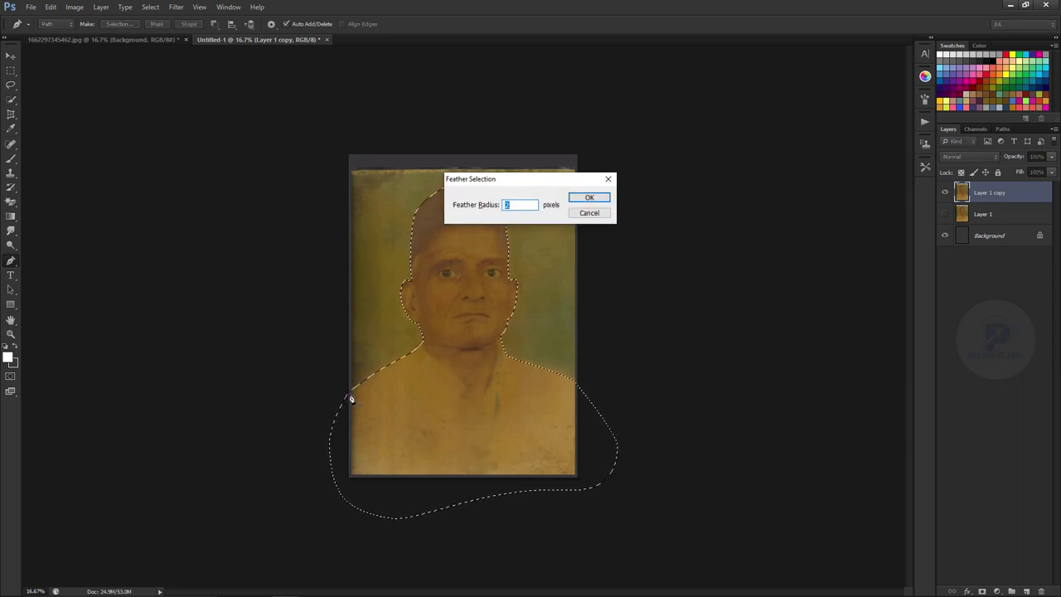
key(Return)
key(ctrl+j)
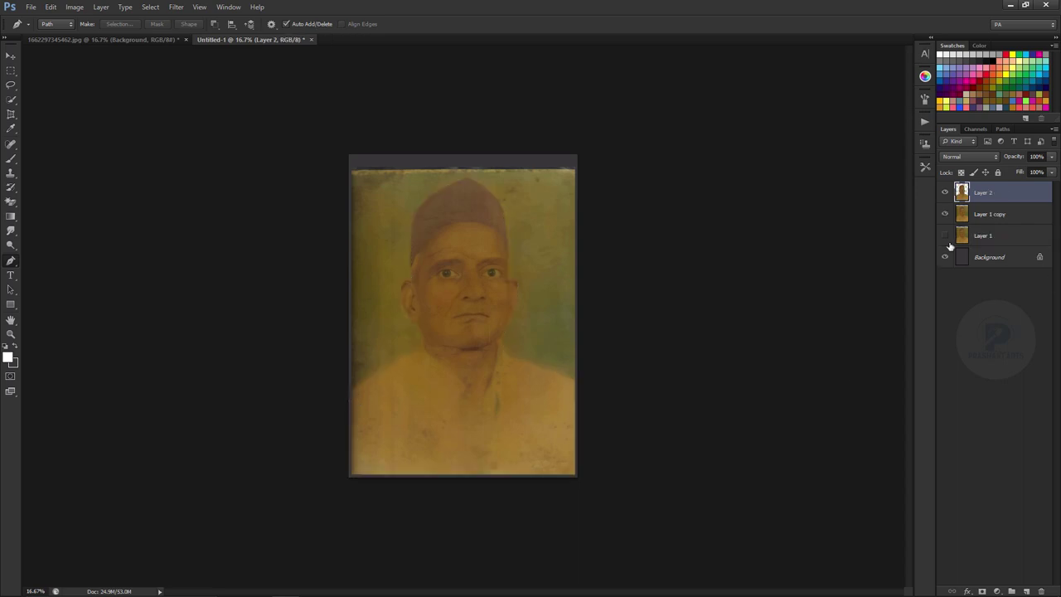
Step: Delete Layer 1 copy, zoom to 25%, and make Layer 2 active
click(992, 213)
key(Delete)
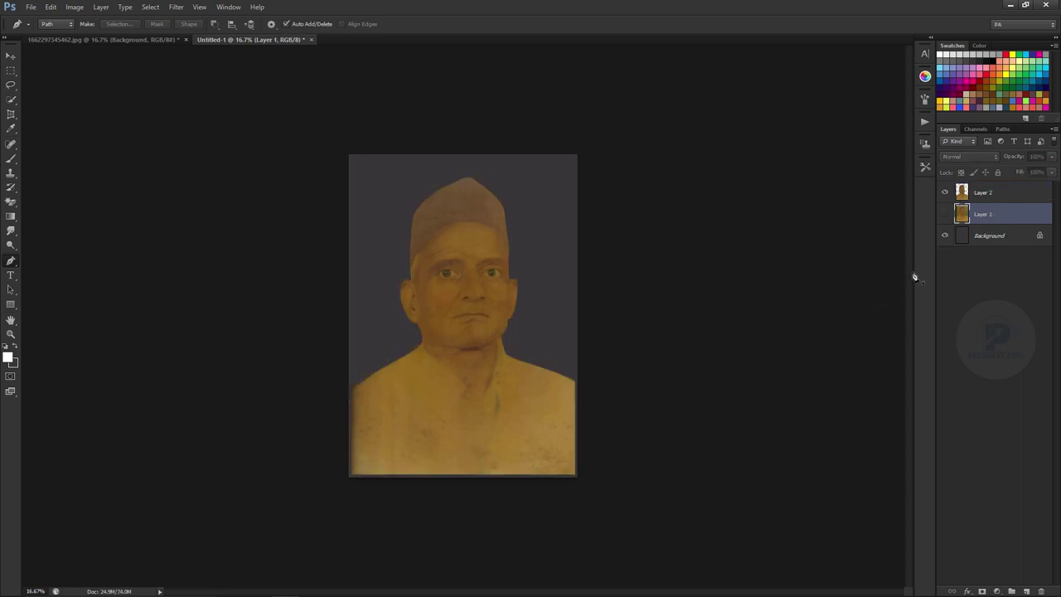
click(11, 56)
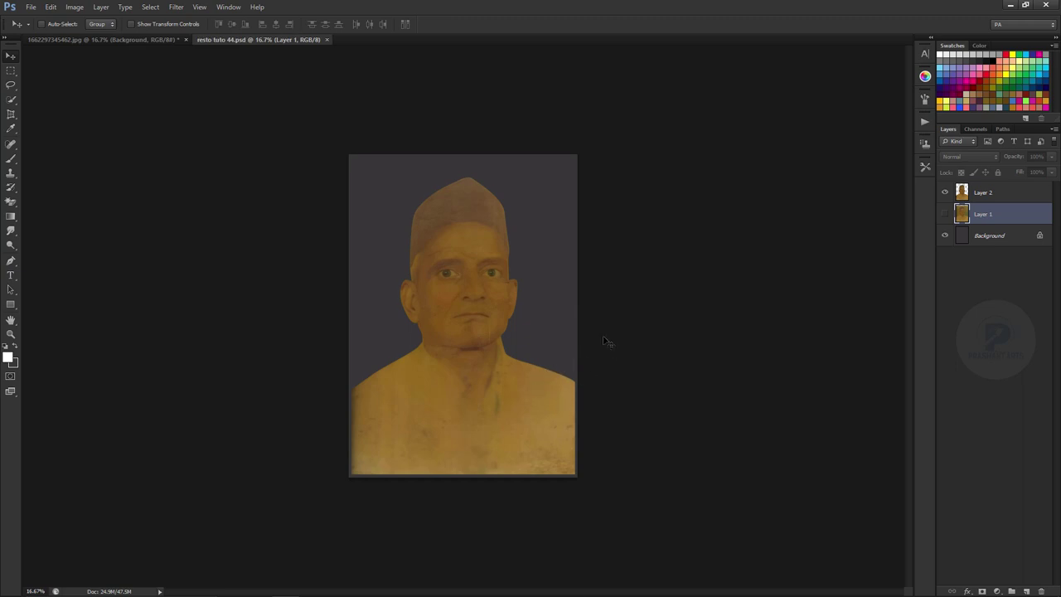
key(ctrl+equal)
key(ctrl+equal)
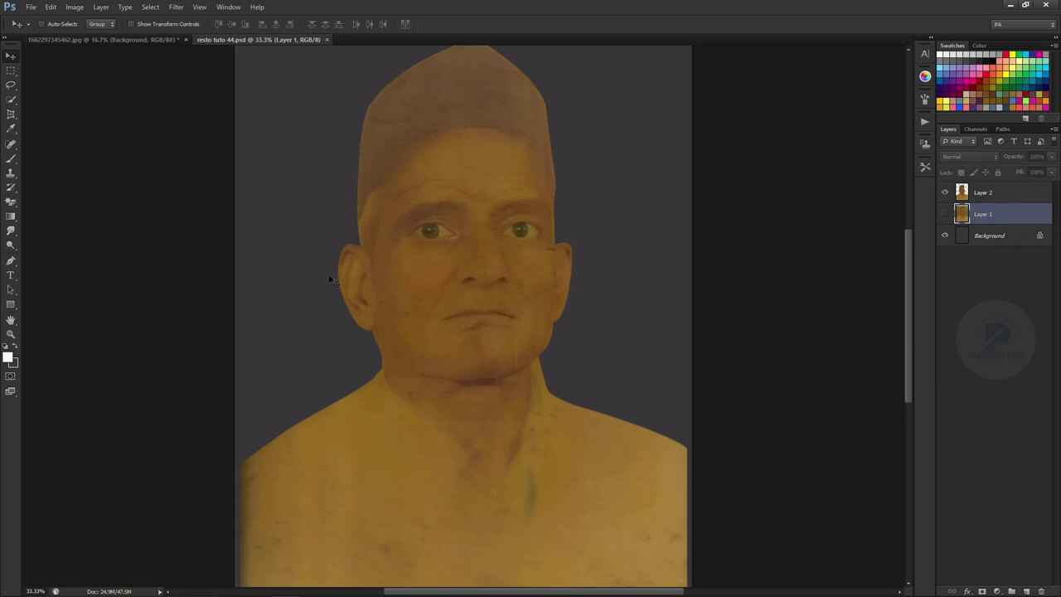
click(11, 260)
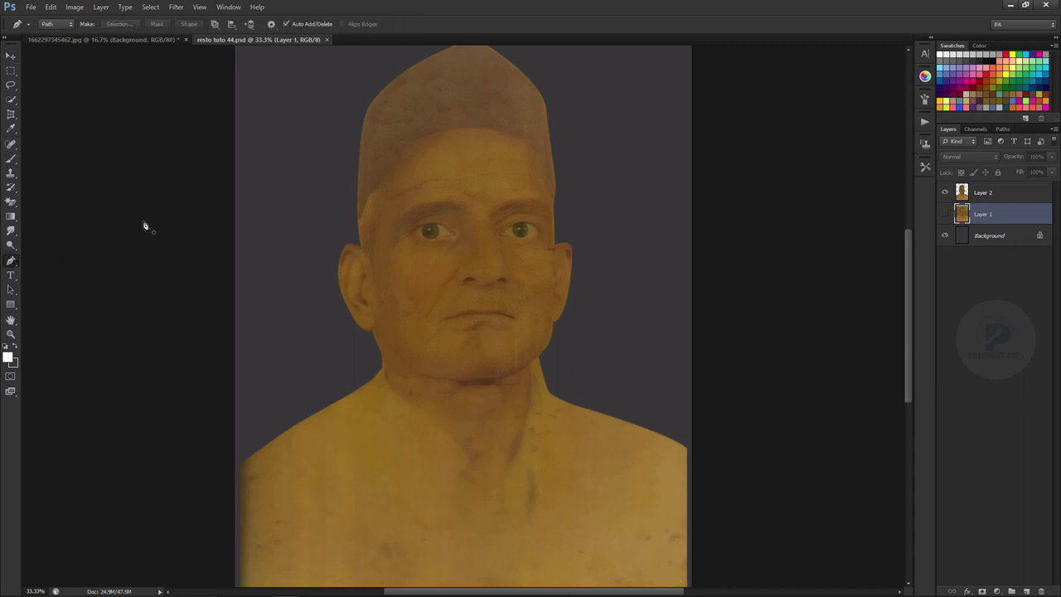
click(10, 56)
key(ctrl+minus)
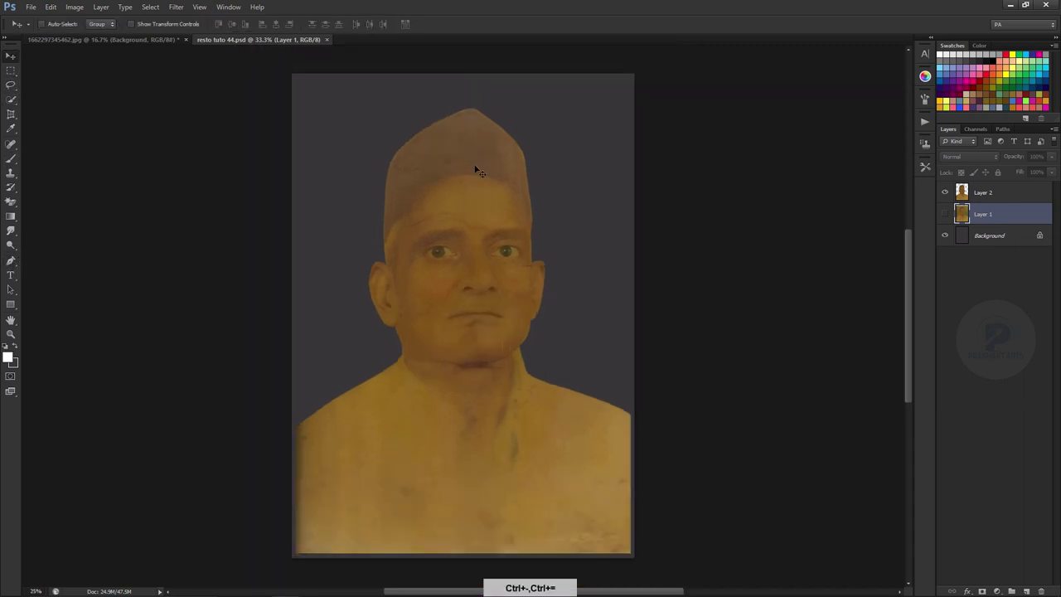
click(988, 202)
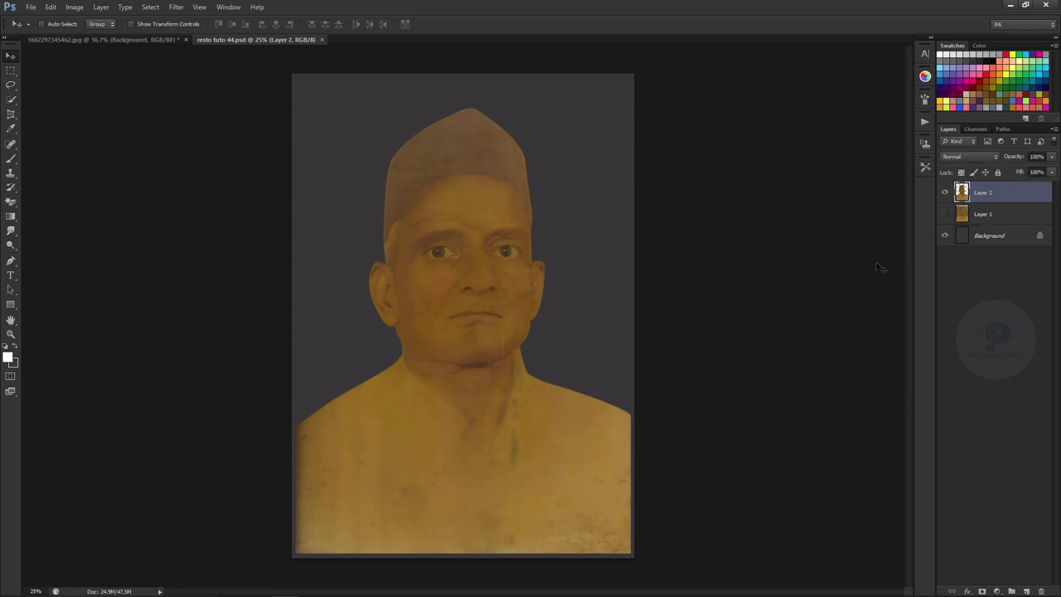
Step: In Levels, set RGB input to 20/174 and clip Red shadows with white input 175
key(ctrl+l)
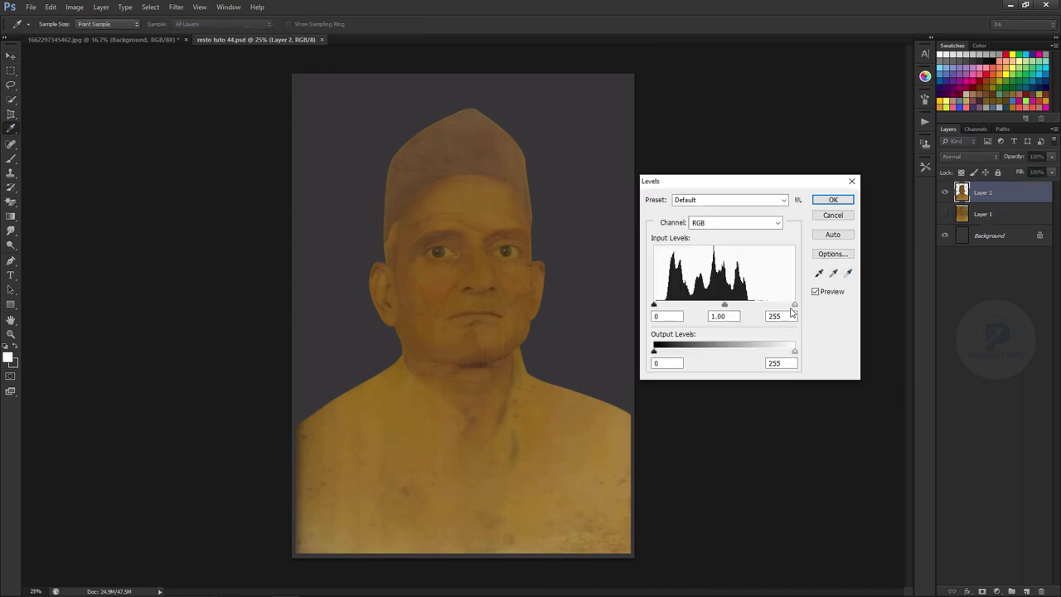
drag(655, 305, 665, 305)
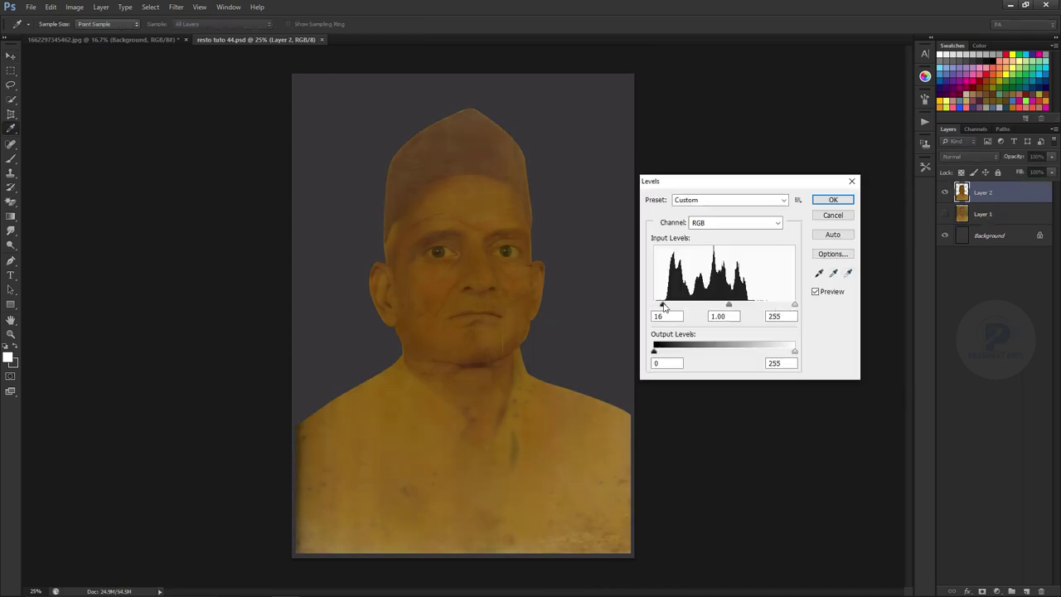
drag(794, 304, 750, 304)
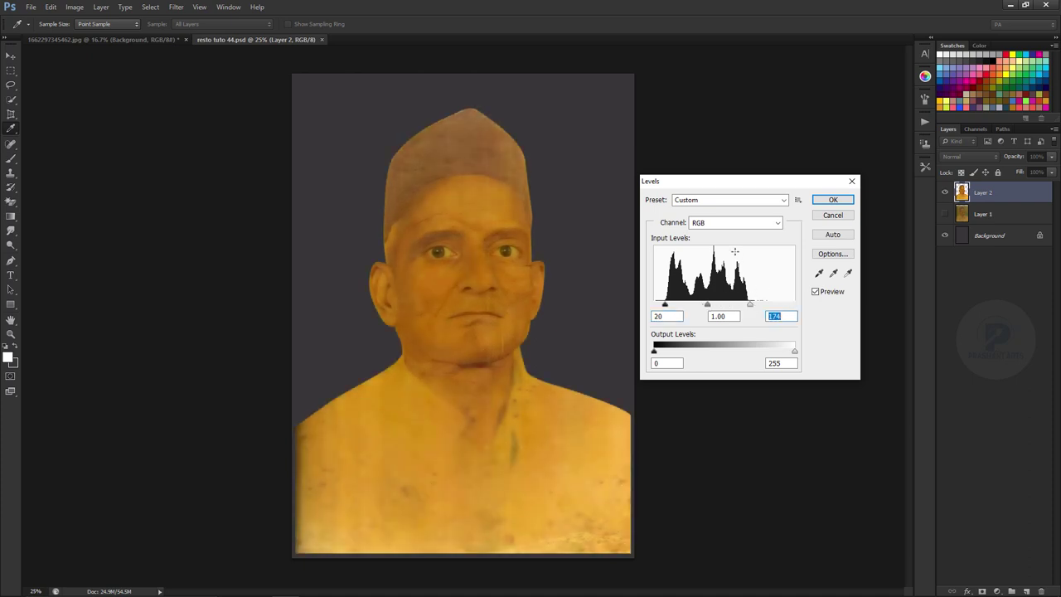
click(777, 222)
click(713, 247)
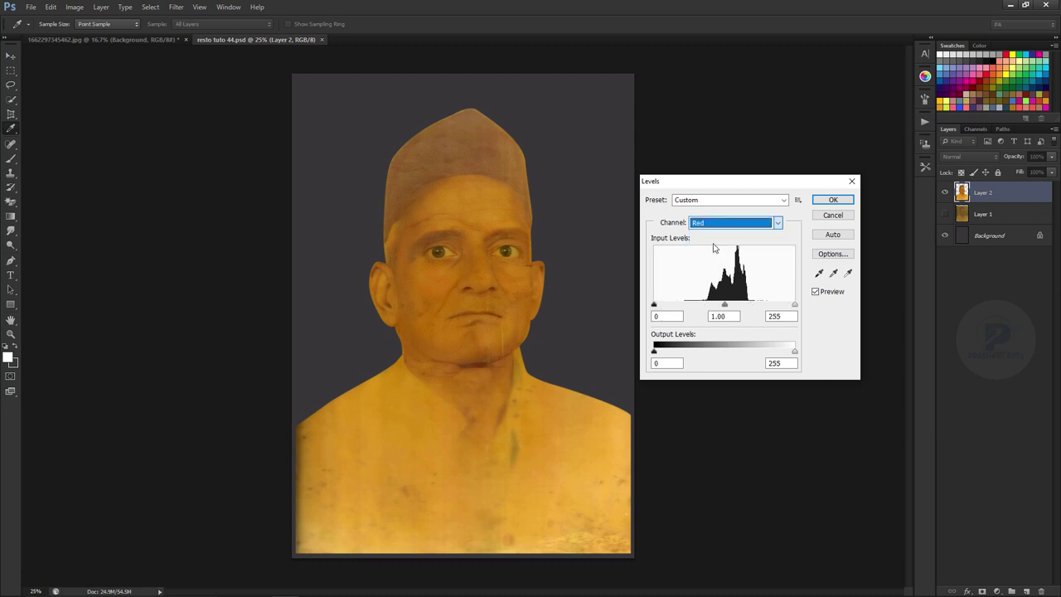
click(654, 276)
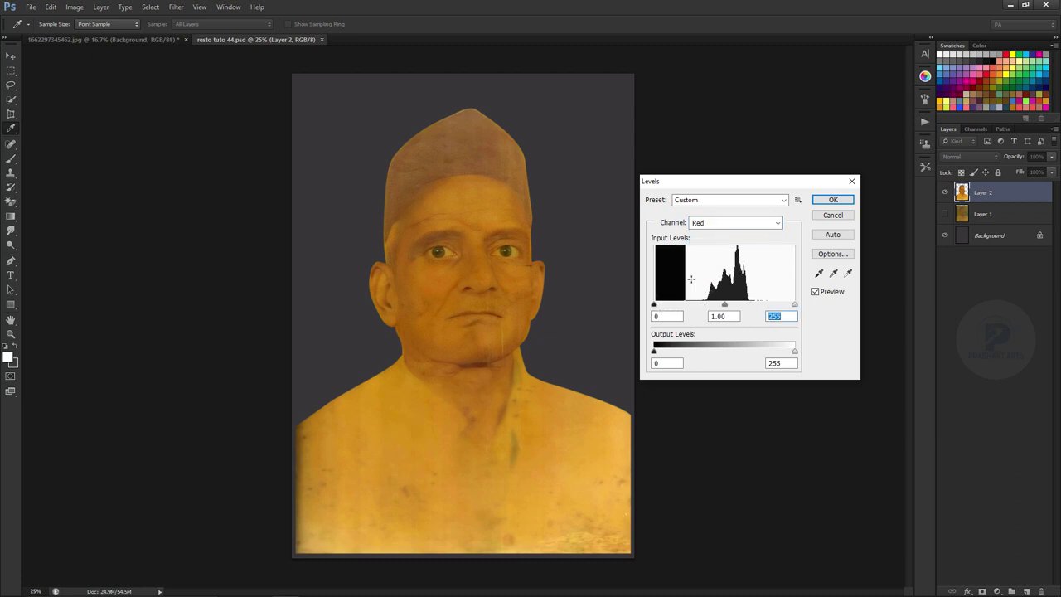
drag(654, 305, 704, 304)
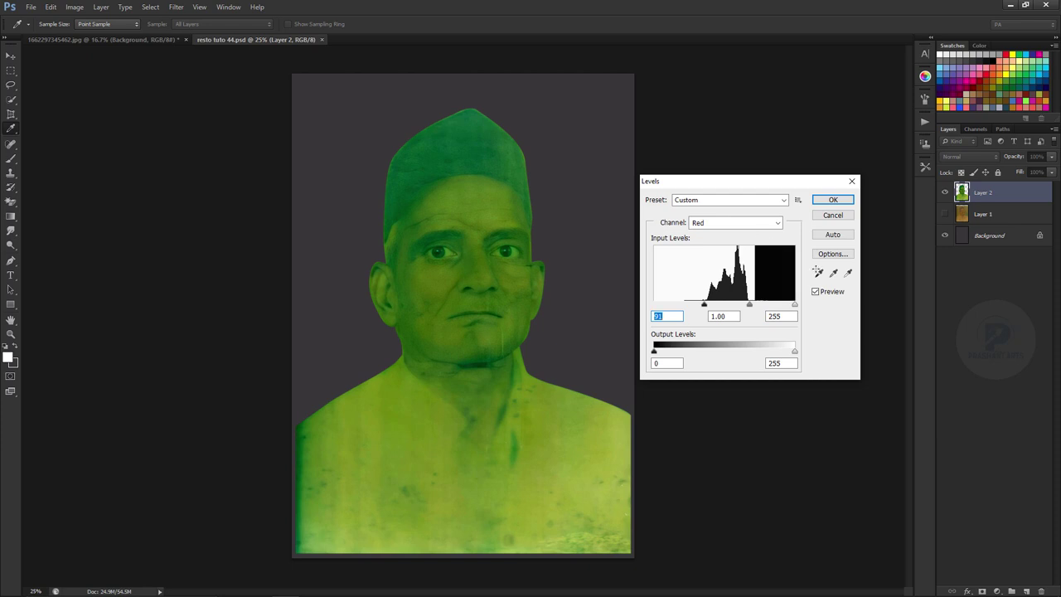
drag(794, 305, 751, 305)
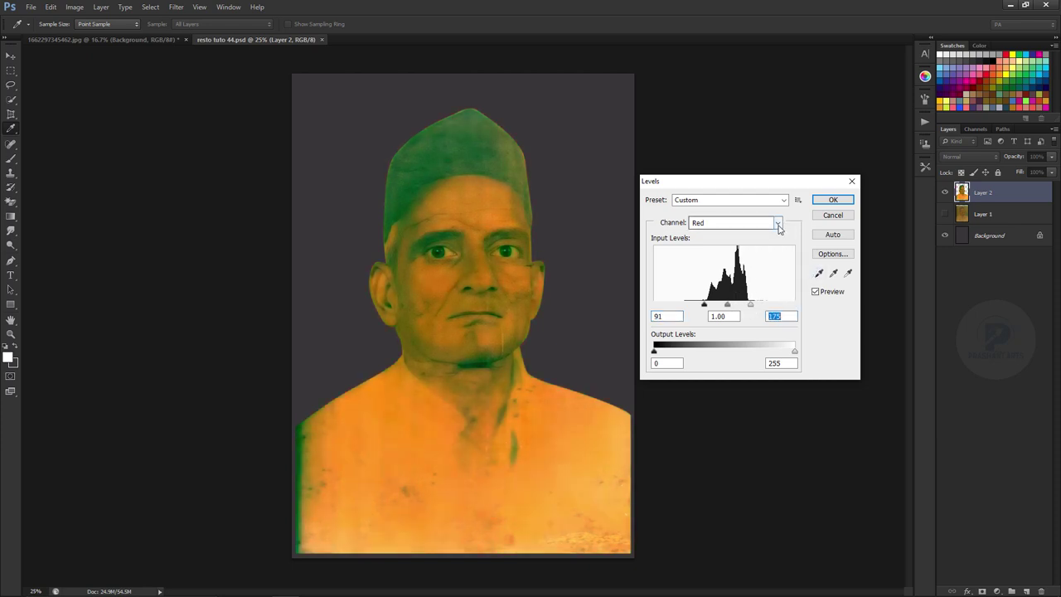
Step: Raise the Green channel's black input to 59 and lower its white input
click(740, 222)
click(742, 252)
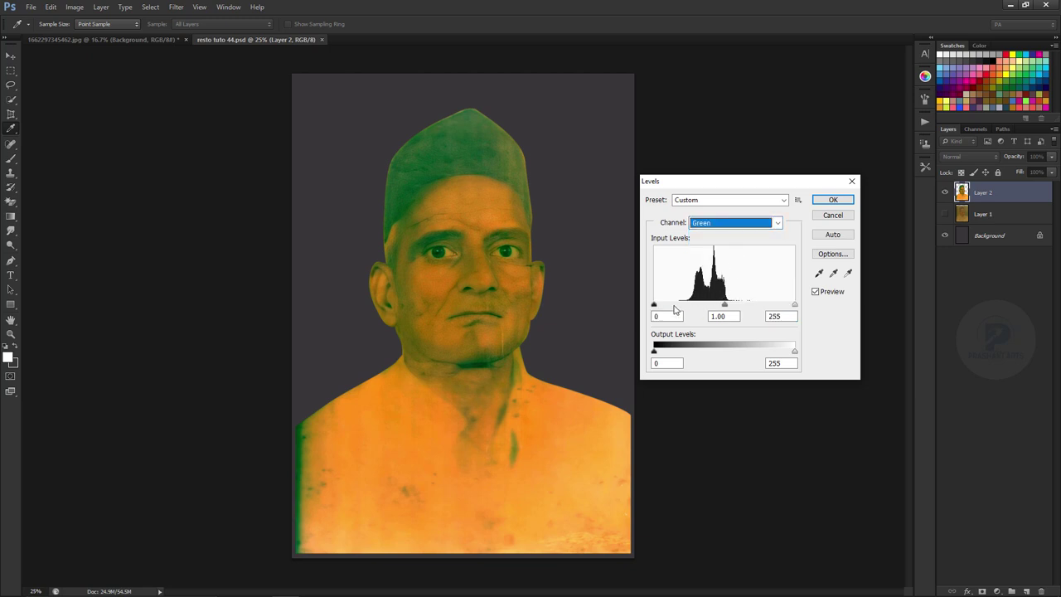
drag(655, 305, 684, 305)
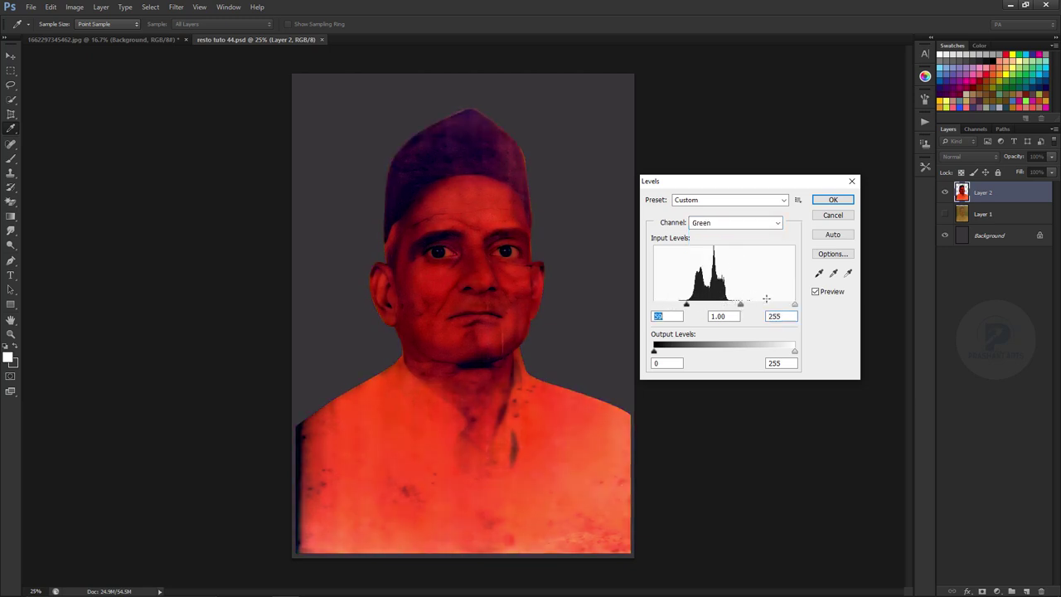
drag(793, 305, 730, 306)
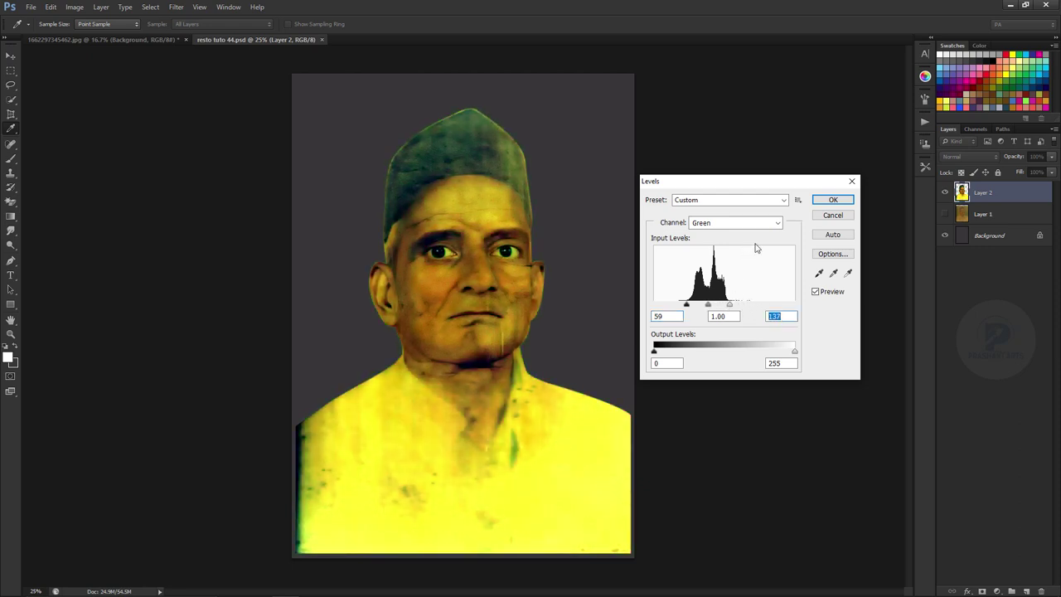
Step: Set the Blue channel input to 24/71 to turn the cap blue, compare, and apply
click(777, 223)
click(740, 262)
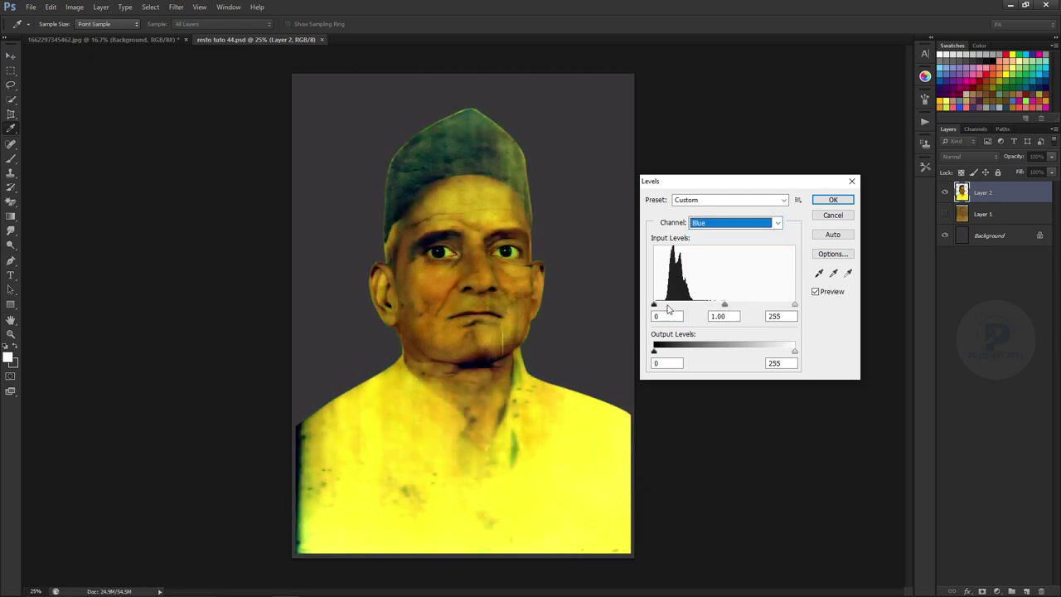
drag(654, 305, 668, 306)
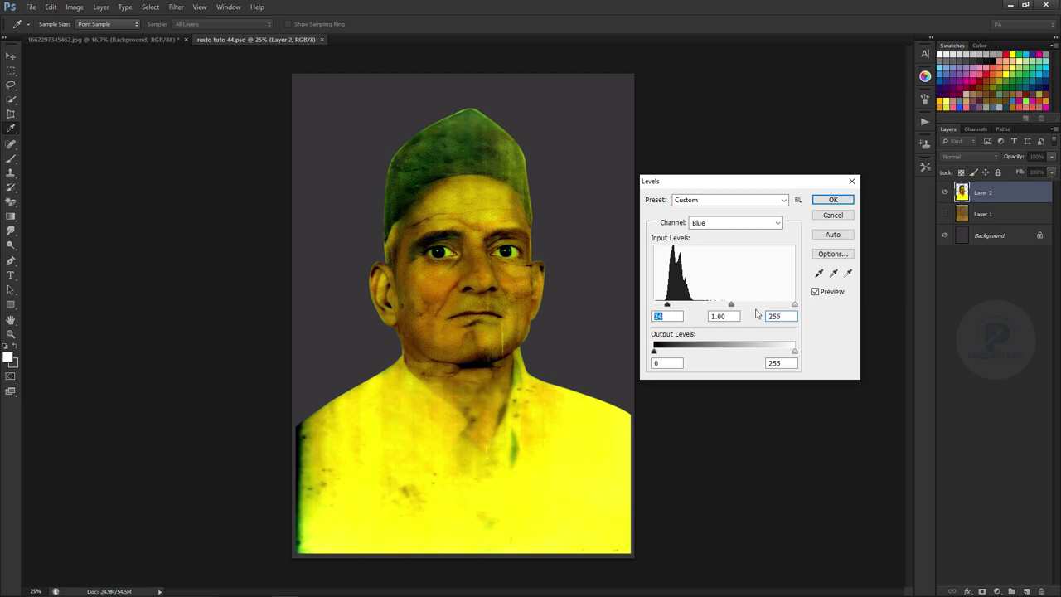
drag(793, 305, 692, 307)
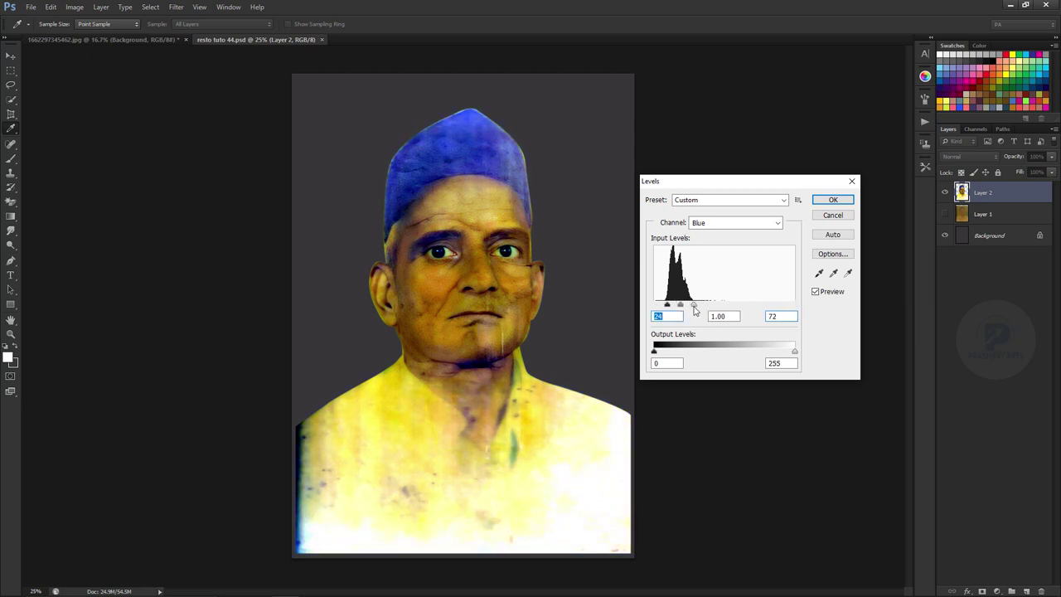
drag(691, 309, 694, 306)
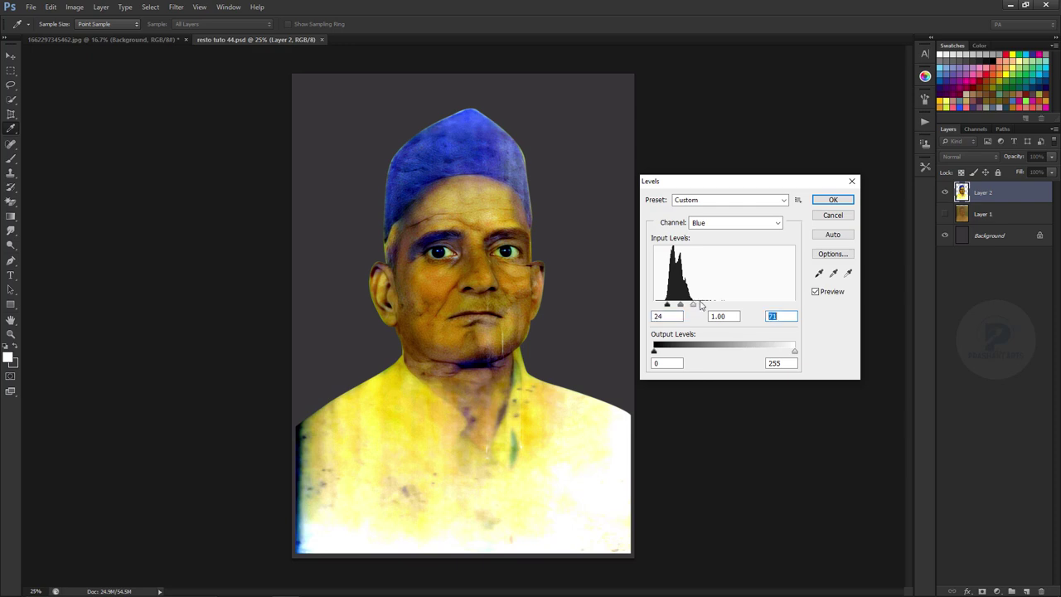
click(815, 292)
click(815, 291)
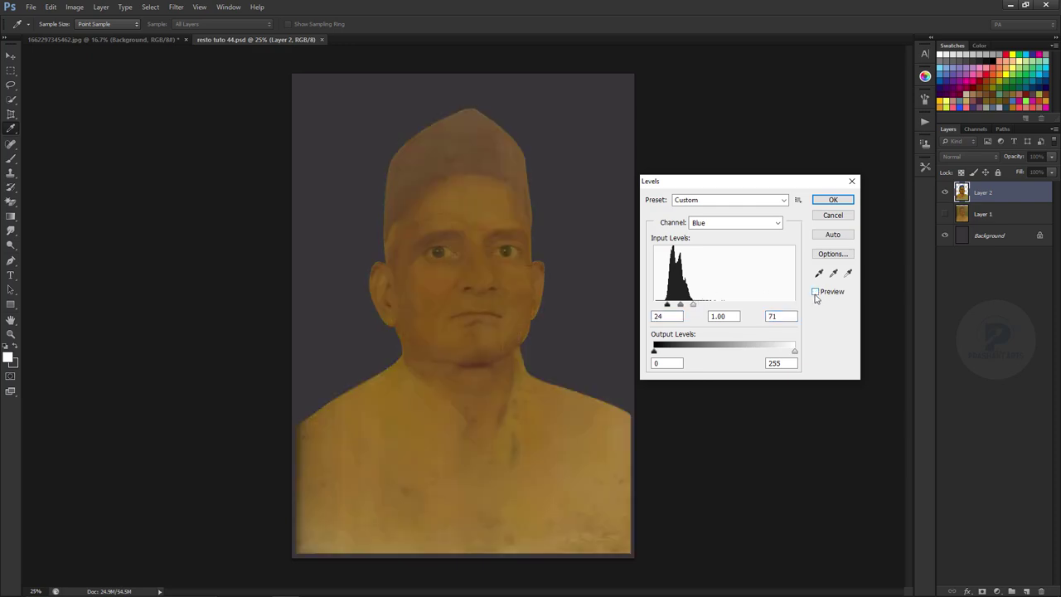
click(815, 292)
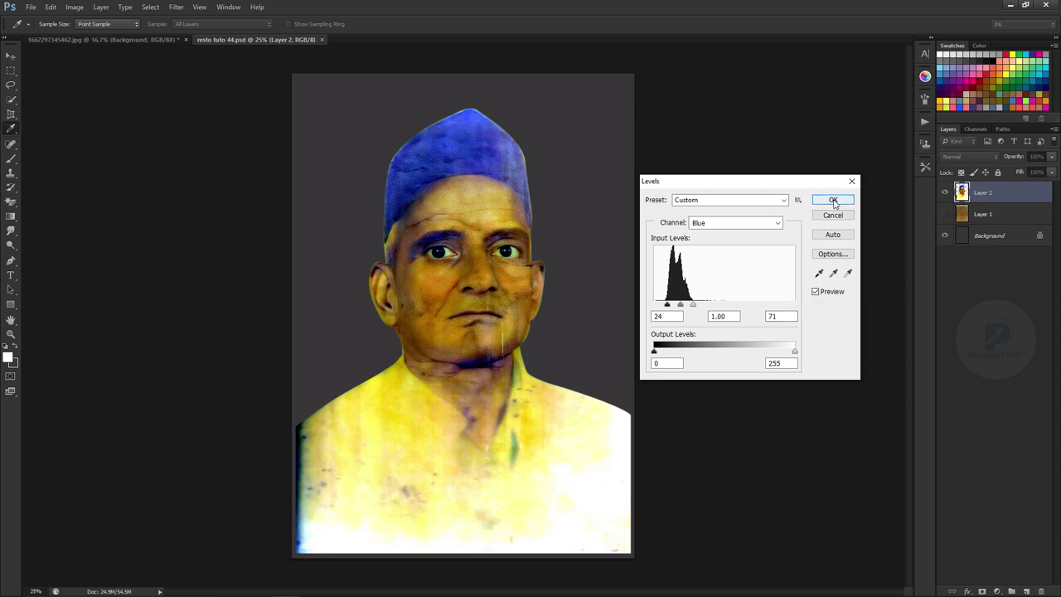
click(834, 201)
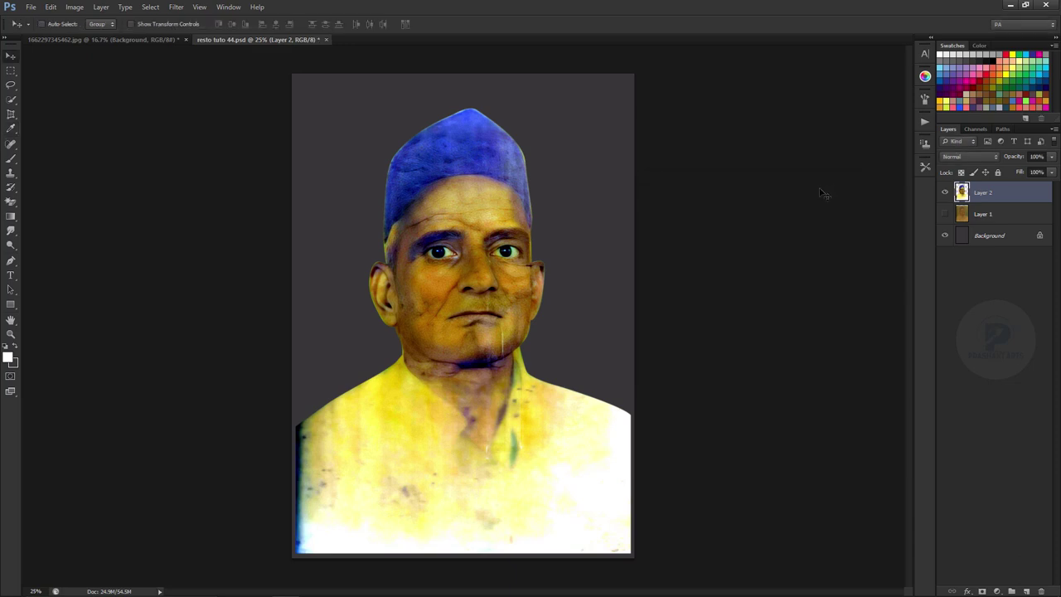
Step: Apply Color Balance to the Shadows with Magenta/Green -12 and Yellow/Blue -55
key(ctrl+b)
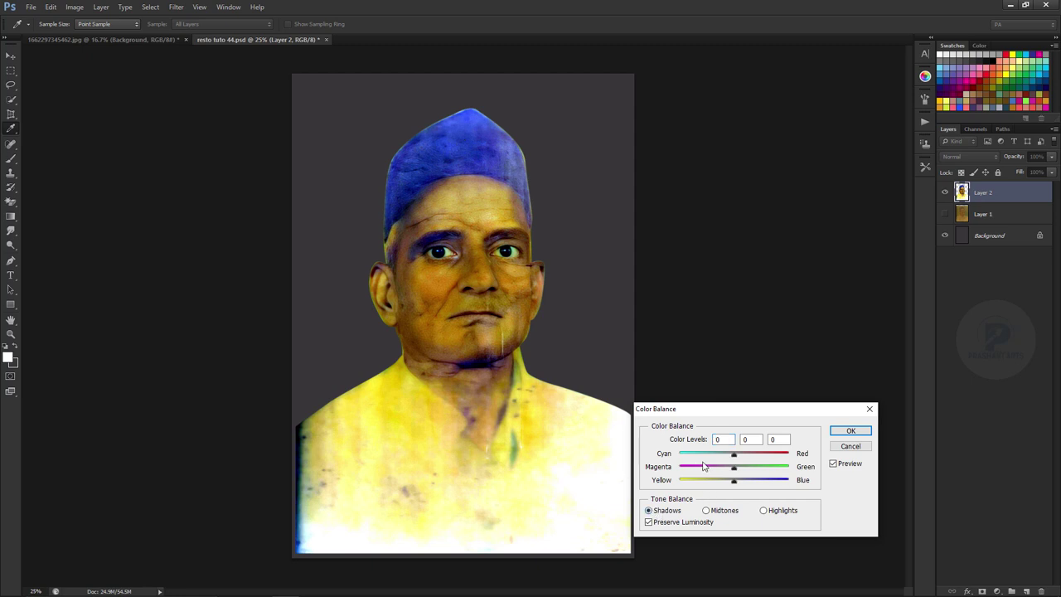
mouse_move(734, 482)
mouse_down()
mouse_move(689, 484)
mouse_move(704, 486)
mouse_up()
drag(734, 468, 722, 472)
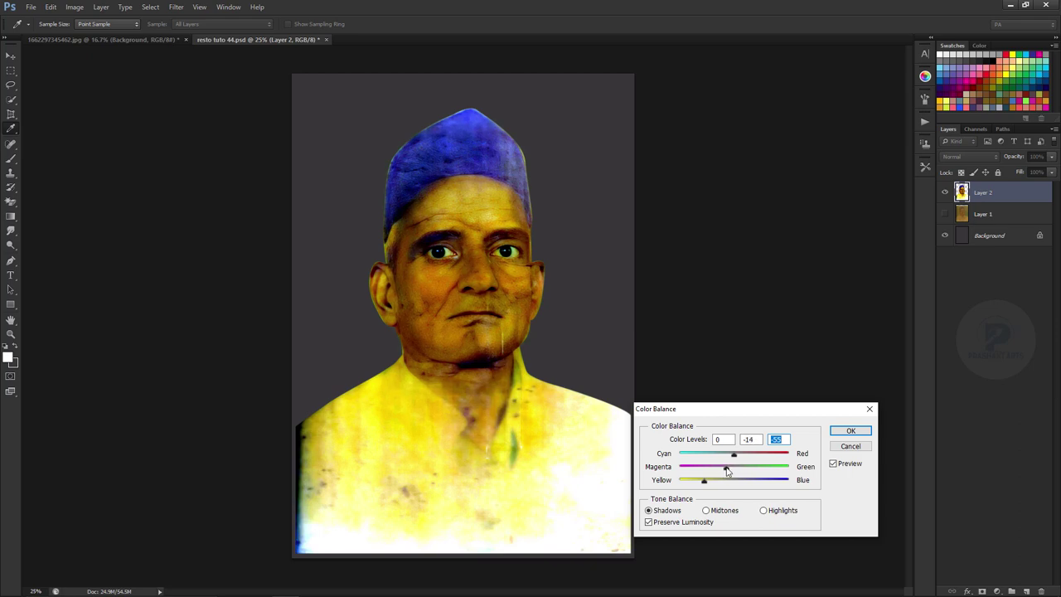
drag(727, 470, 734, 470)
click(847, 431)
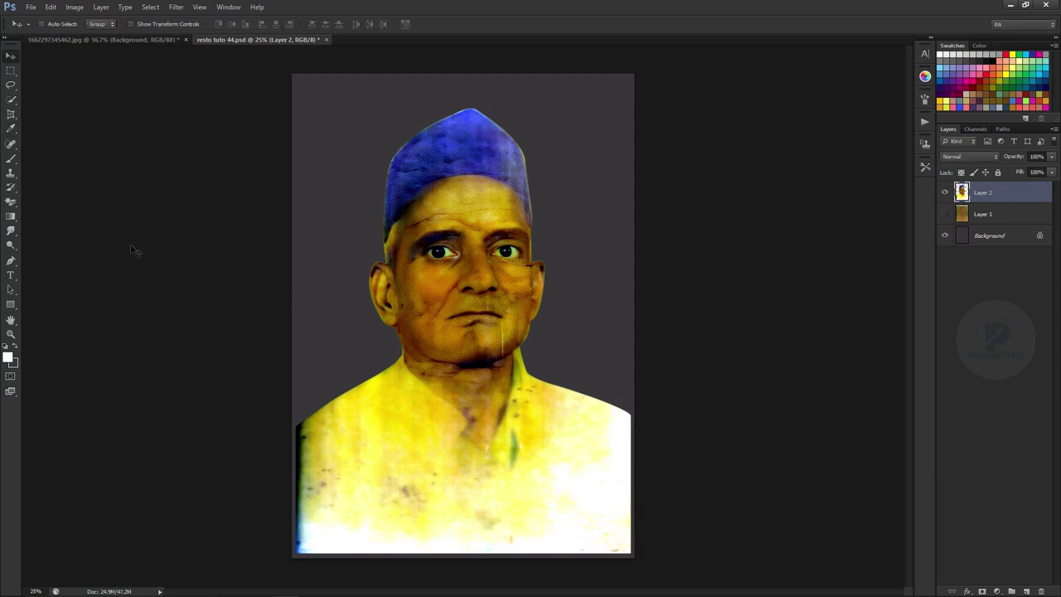
Step: Trace a pen path from the left of the neck, along the collar and up the right side of the face
click(11, 260)
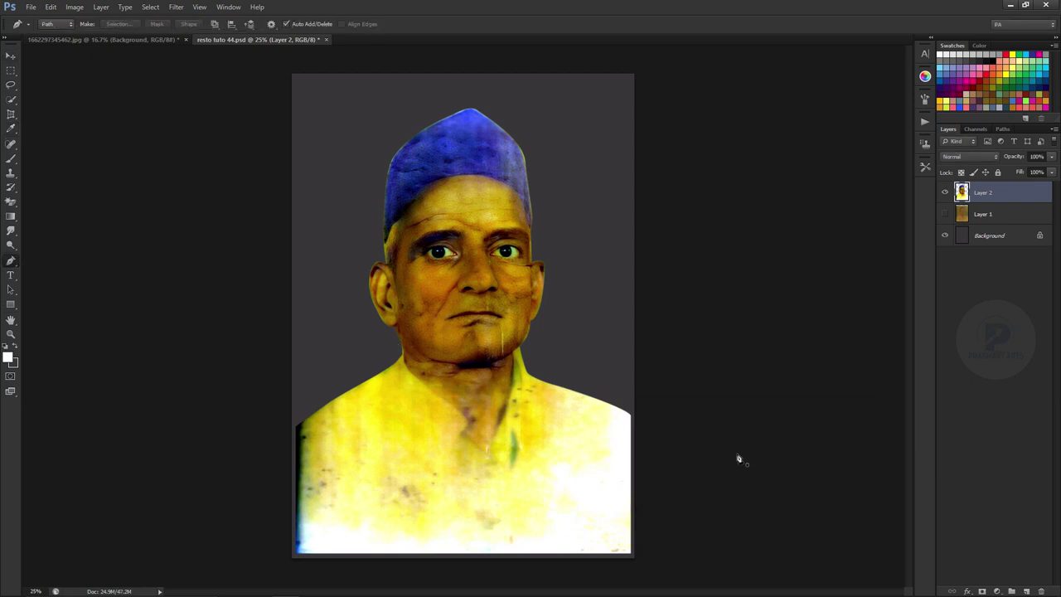
key(ctrl+equal)
key(ctrl+equal)
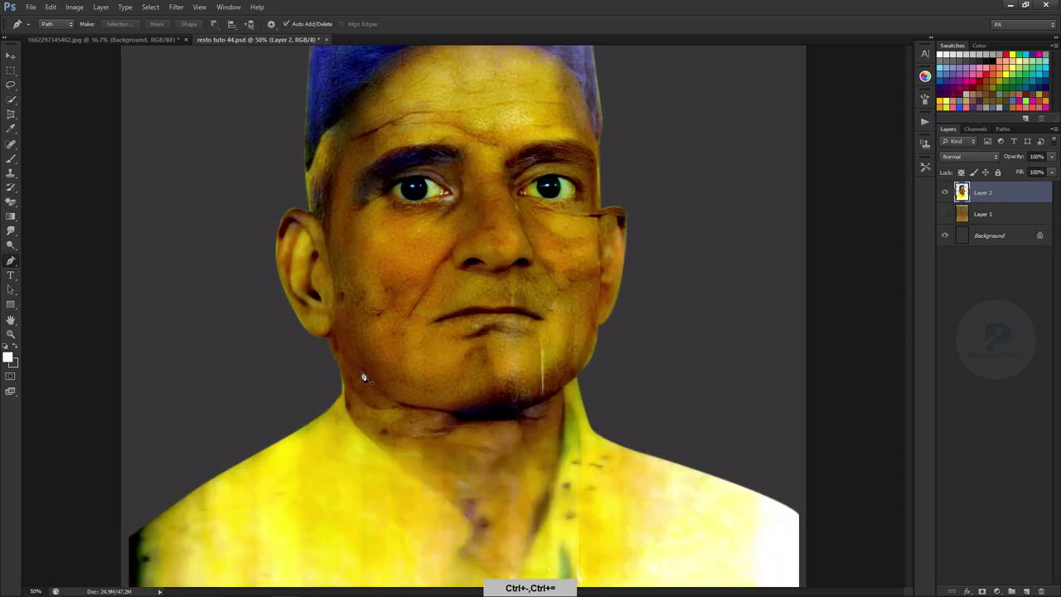
drag(363, 377, 404, 320)
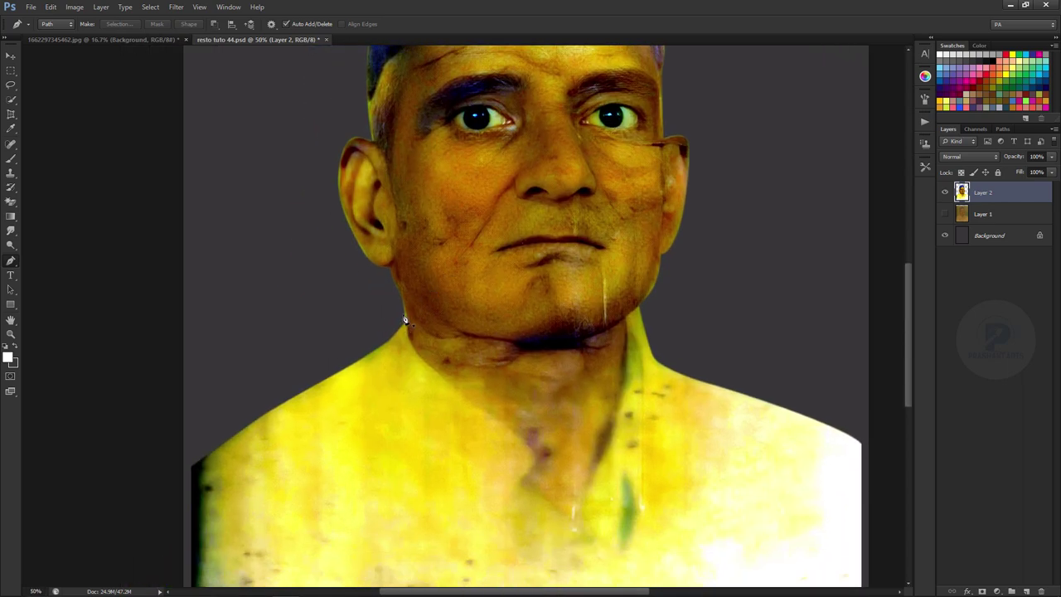
click(404, 315)
drag(510, 432, 511, 431)
drag(566, 516, 576, 519)
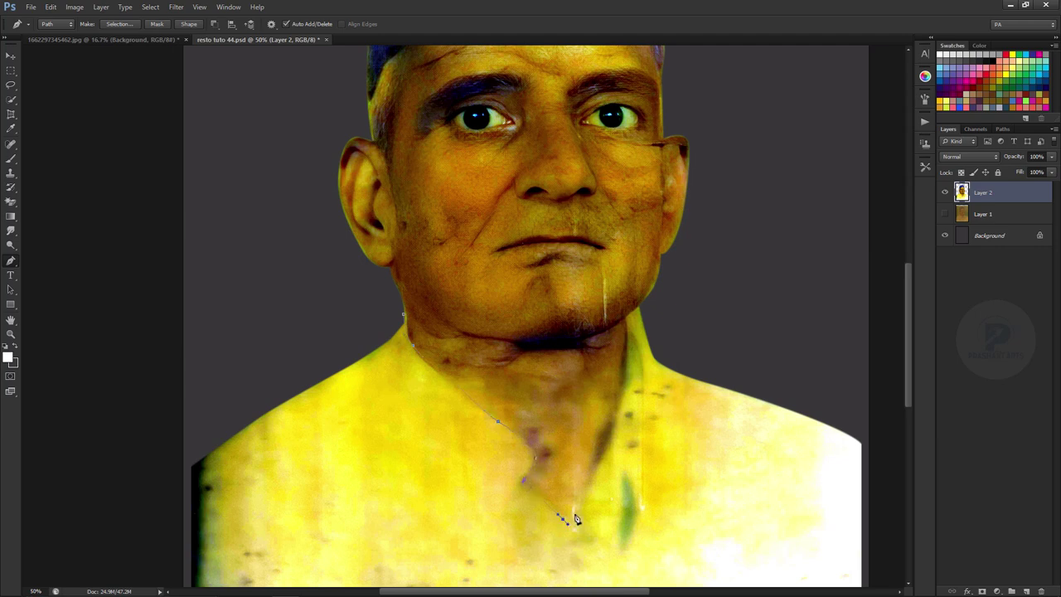
drag(607, 436, 614, 425)
mouse_move(627, 358)
mouse_down()
mouse_move(623, 335)
mouse_move(653, 300)
mouse_up()
drag(737, 230, 583, 412)
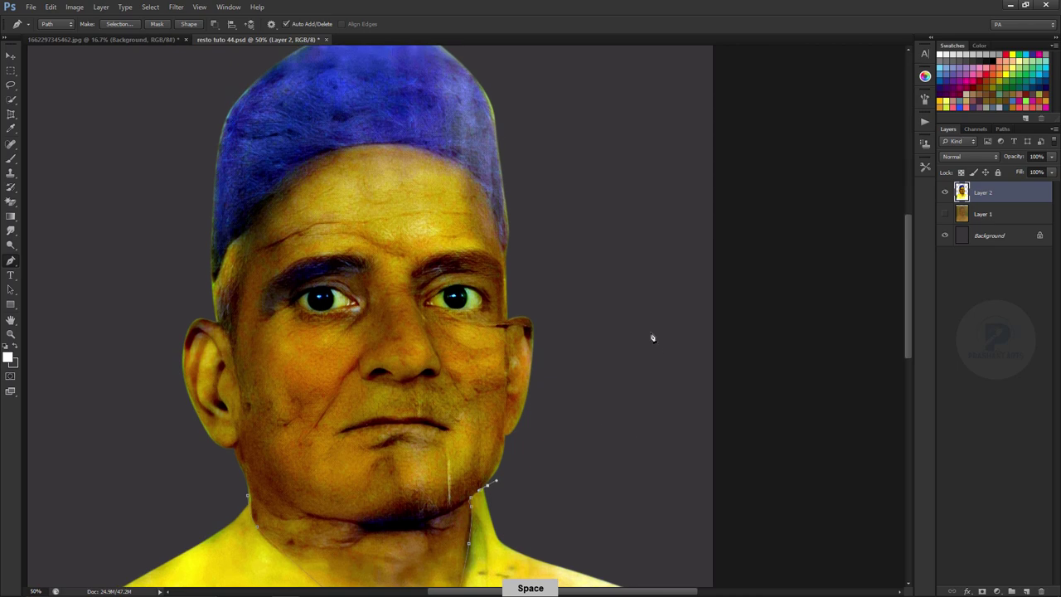
mouse_move(545, 262)
mouse_down()
mouse_move(525, 256)
mouse_move(486, 195)
mouse_up()
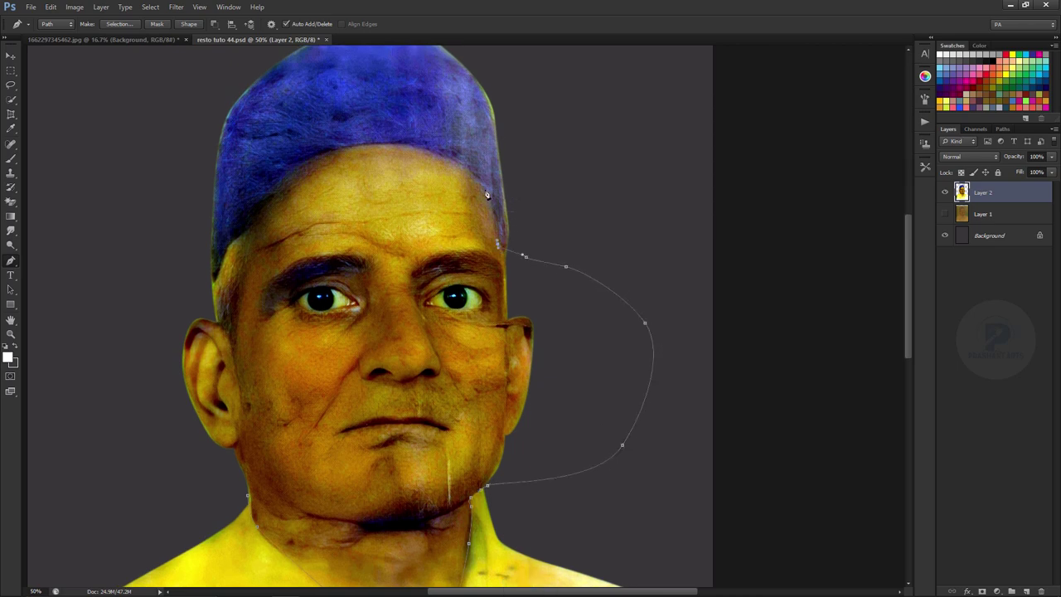
Step: Continue the path along the cap's lower edge and around the left ear, back down the neck
drag(395, 149, 406, 135)
alt+click(448, 155)
drag(312, 157, 247, 185)
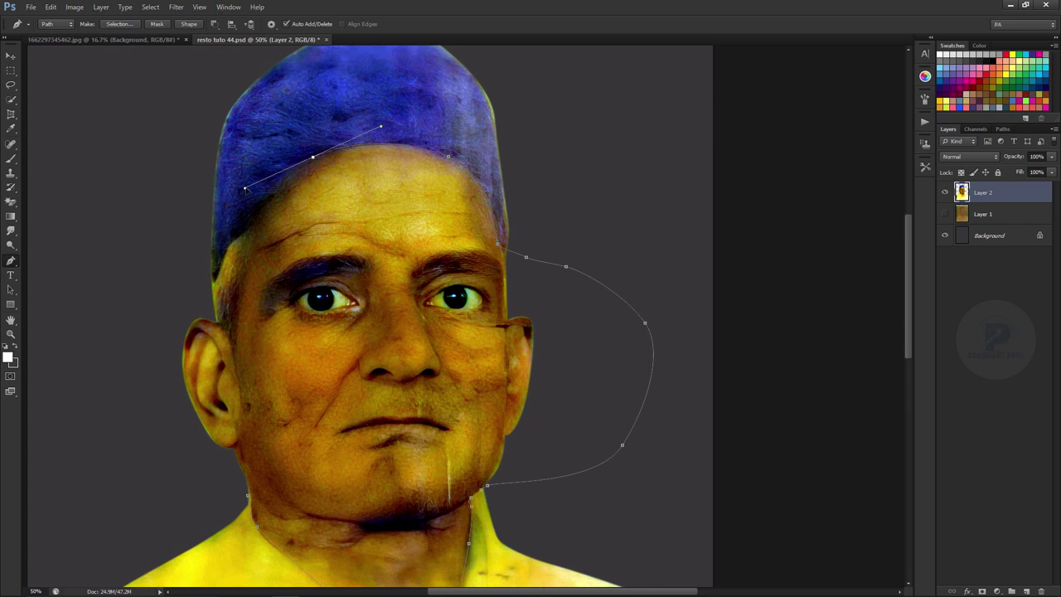
alt+click(314, 157)
drag(245, 227, 226, 264)
click(186, 291)
click(157, 301)
click(129, 328)
click(129, 399)
click(178, 453)
drag(209, 469, 228, 475)
Step: Turn the path into a feathered selection, copy it to new Layer 3, and save
key(ctrl+Return)
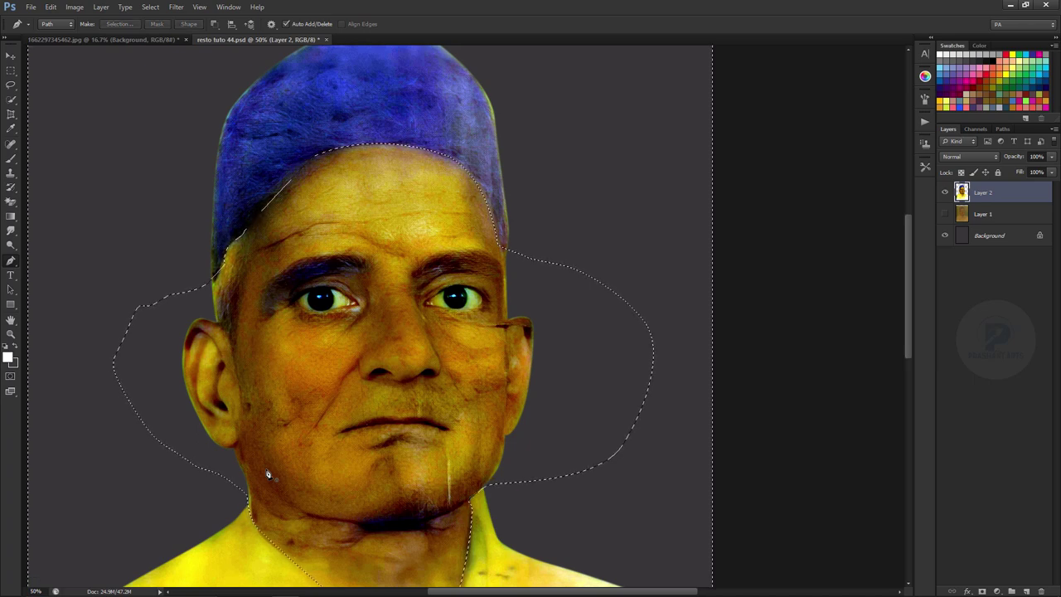
key(shift+F6)
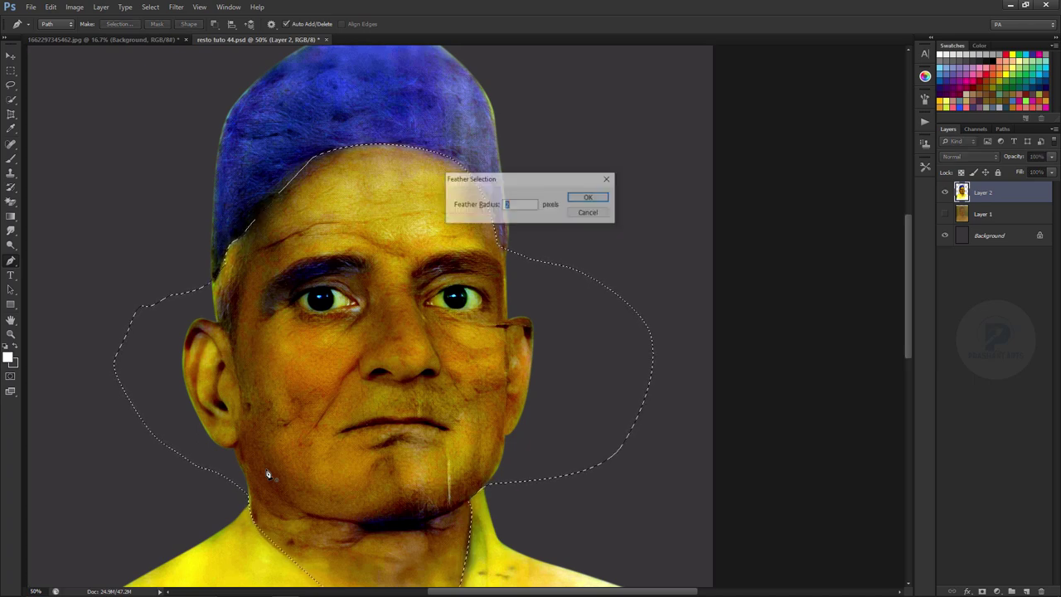
key(Return)
key(ctrl+j)
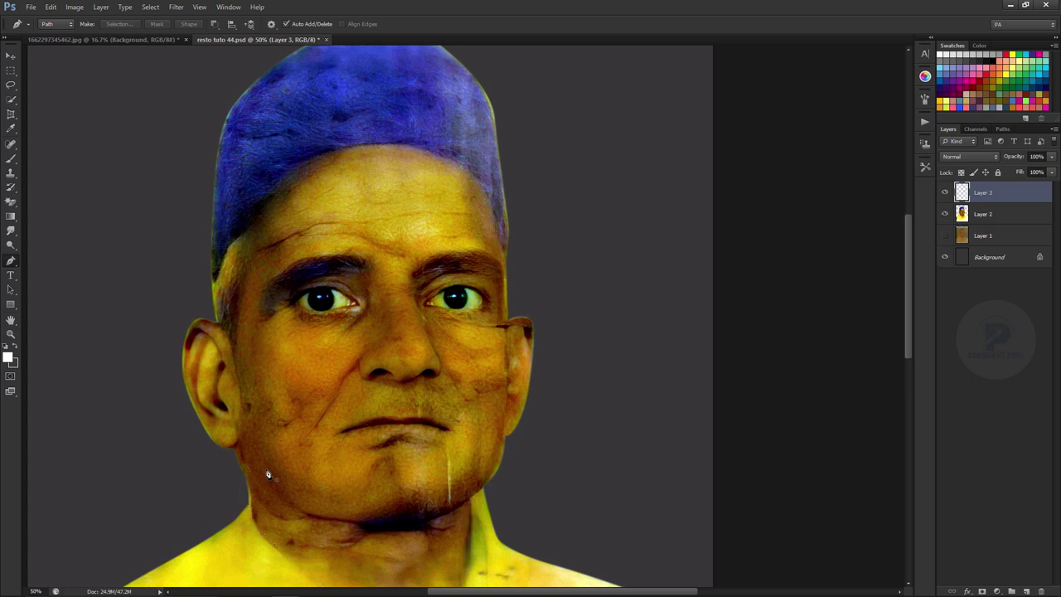
key(ctrl+s)
key(ctrl+minus)
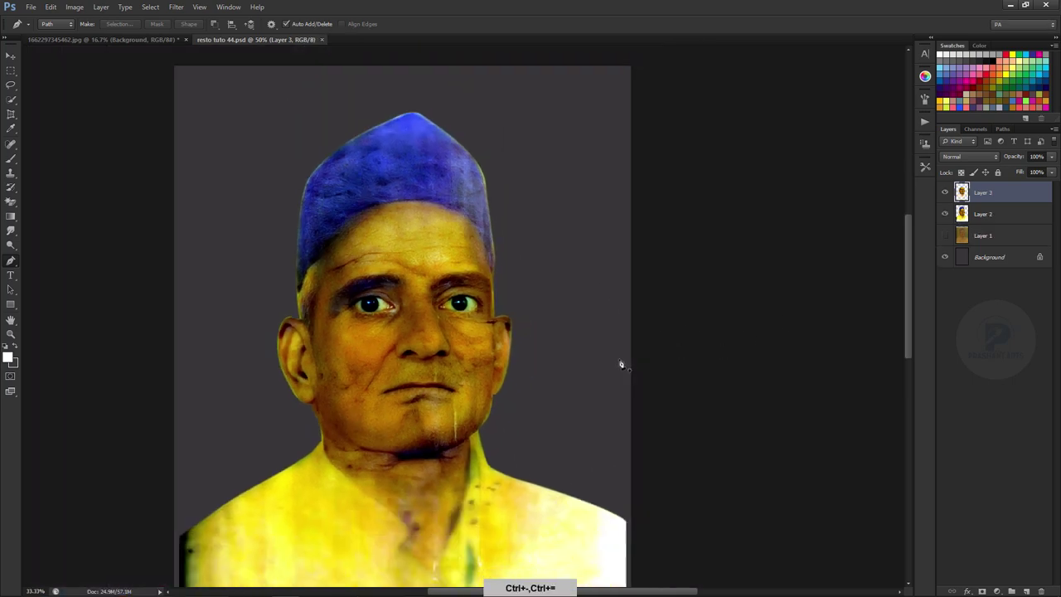
key(ctrl+minus)
key(ctrl+minus)
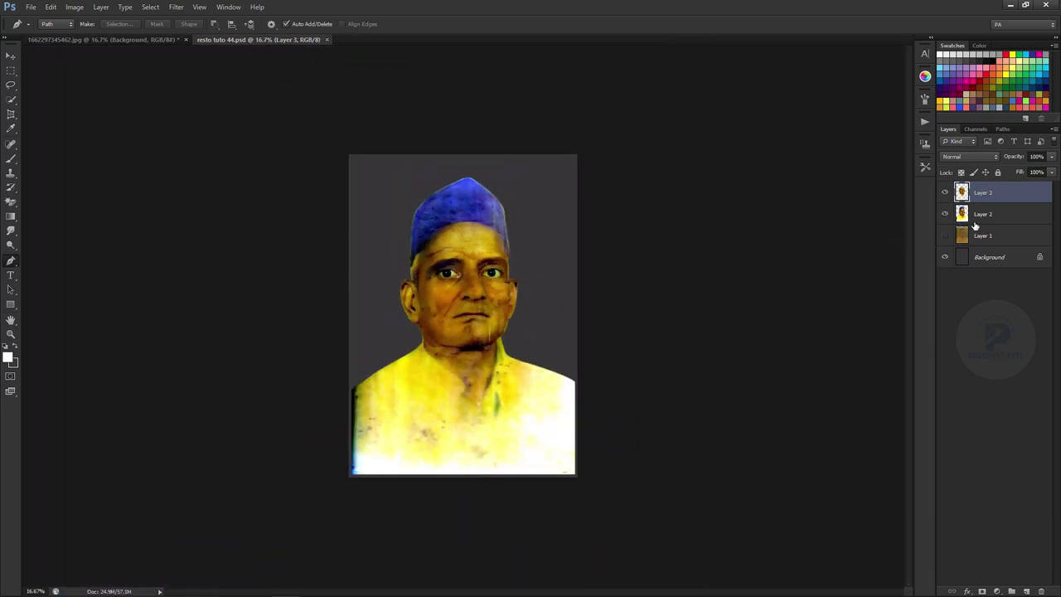
click(974, 222)
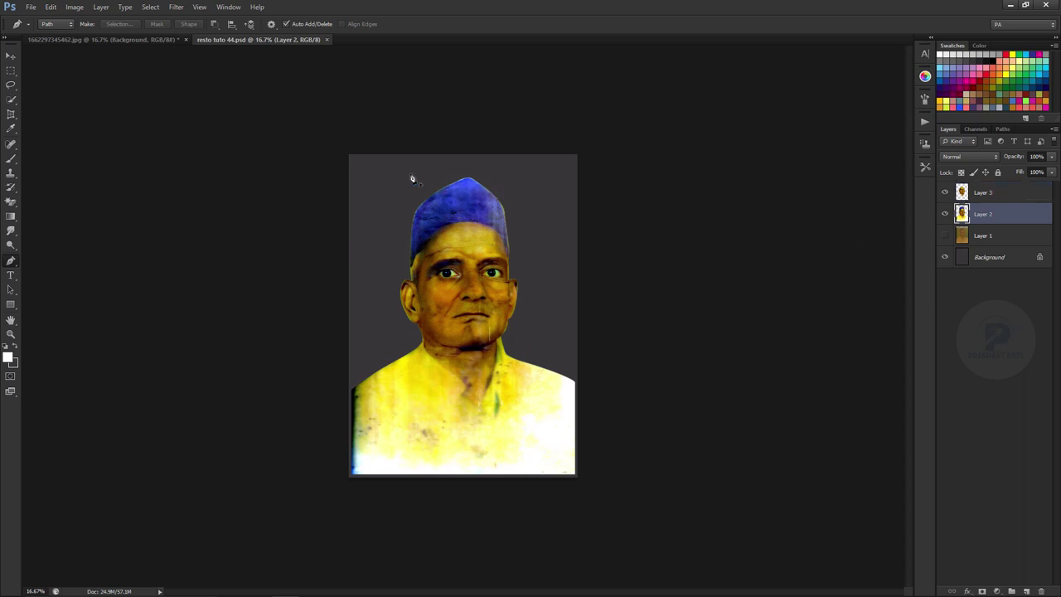
Step: Set Layer 2's Hue/Saturation Saturation to -100 to turn the cap and clothing grey
click(11, 55)
key(ctrl+equal)
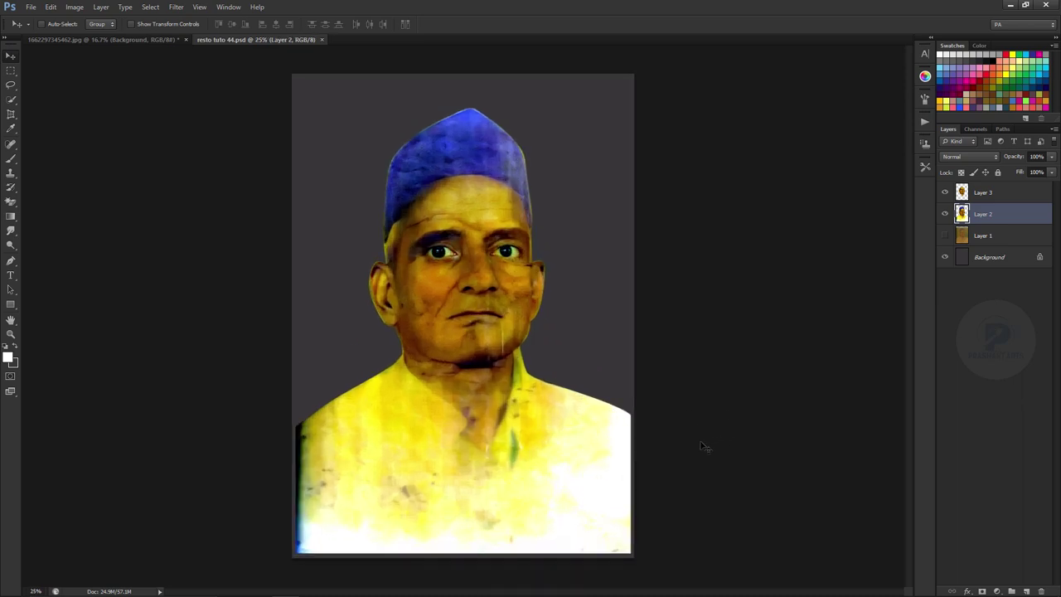
key(ctrl+u)
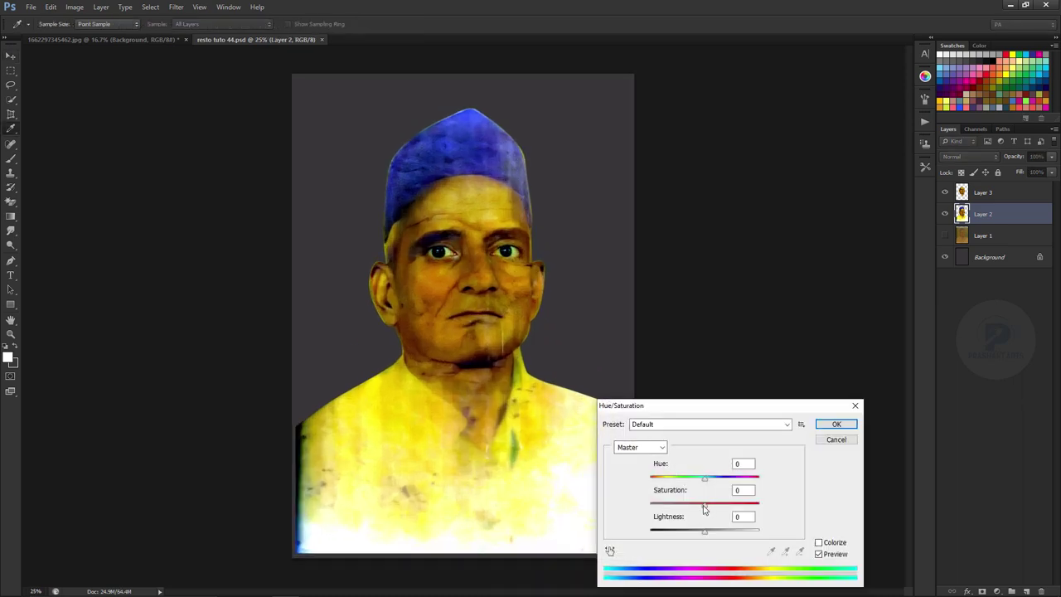
drag(704, 505, 610, 510)
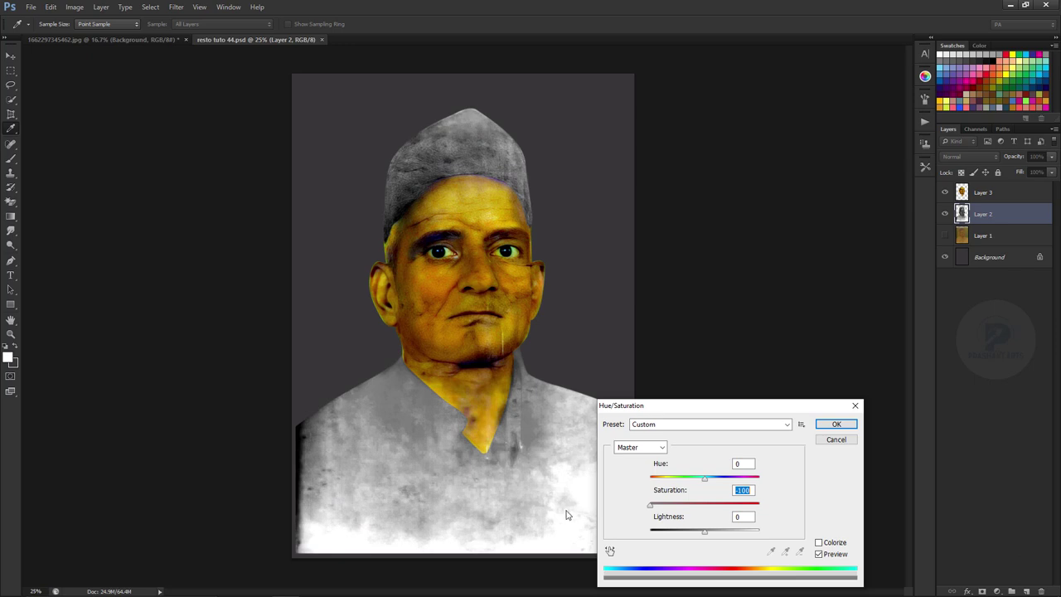
click(835, 424)
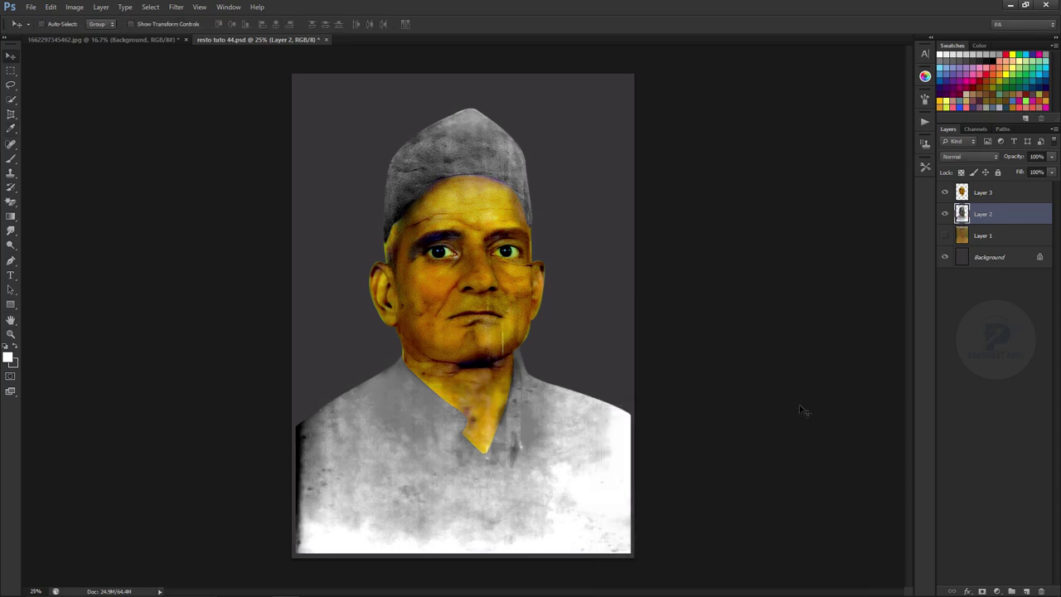
key(v)
click(999, 193)
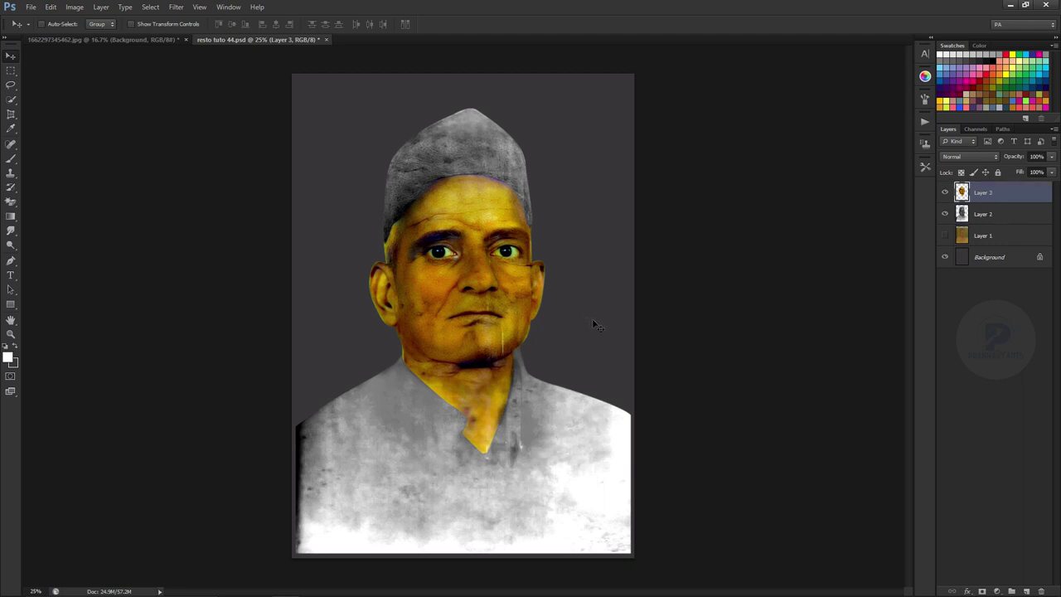
Step: Lower the face layer's saturation to -19 with Hue/Saturation
key(ctrl+u)
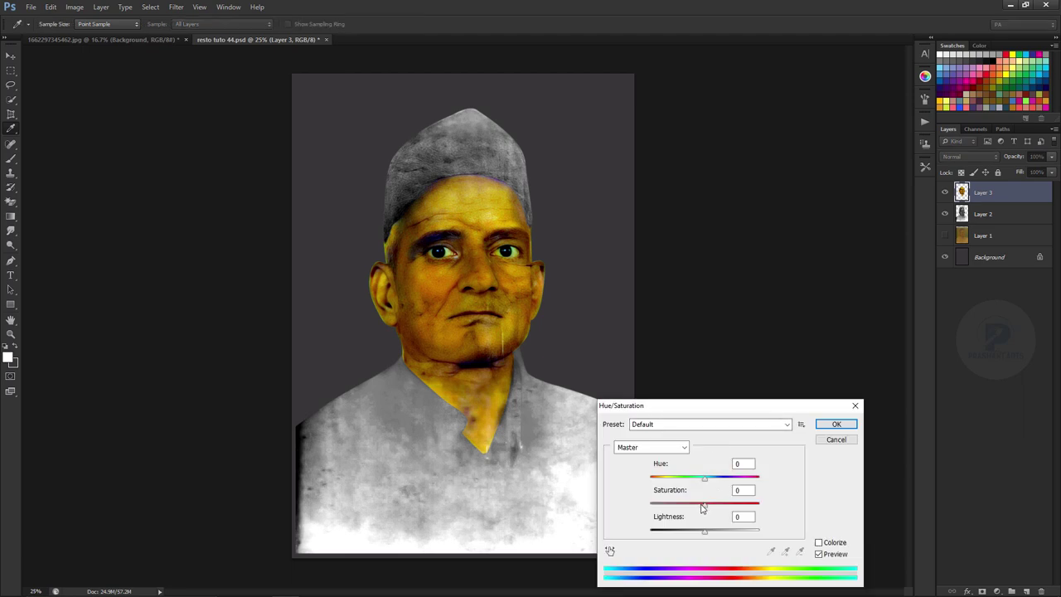
drag(701, 507, 703, 516)
click(836, 423)
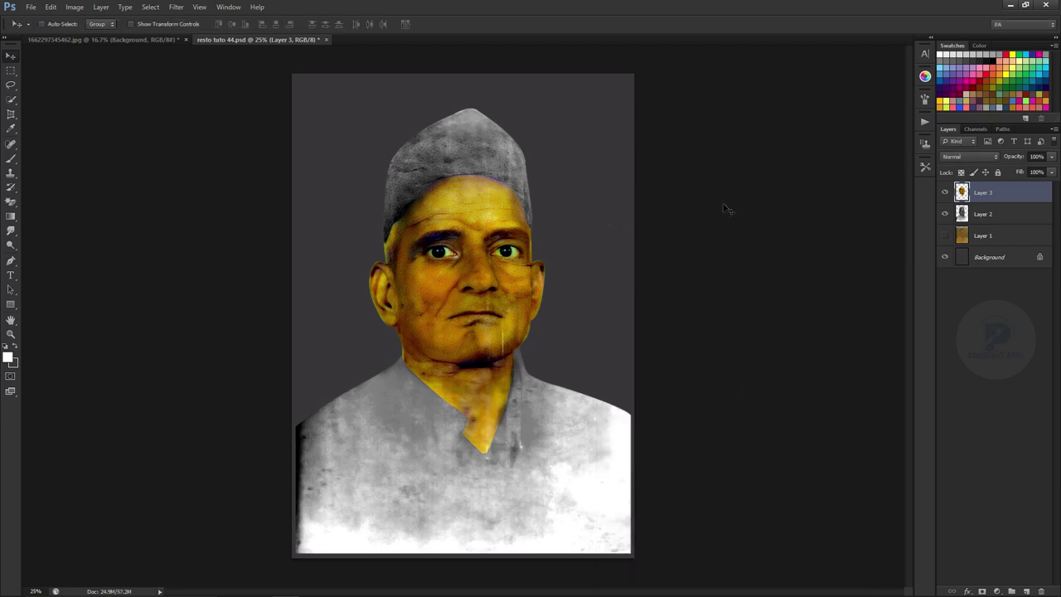
Step: Shift the face's midtones toward red and green with Color Balance
key(ctrl+b)
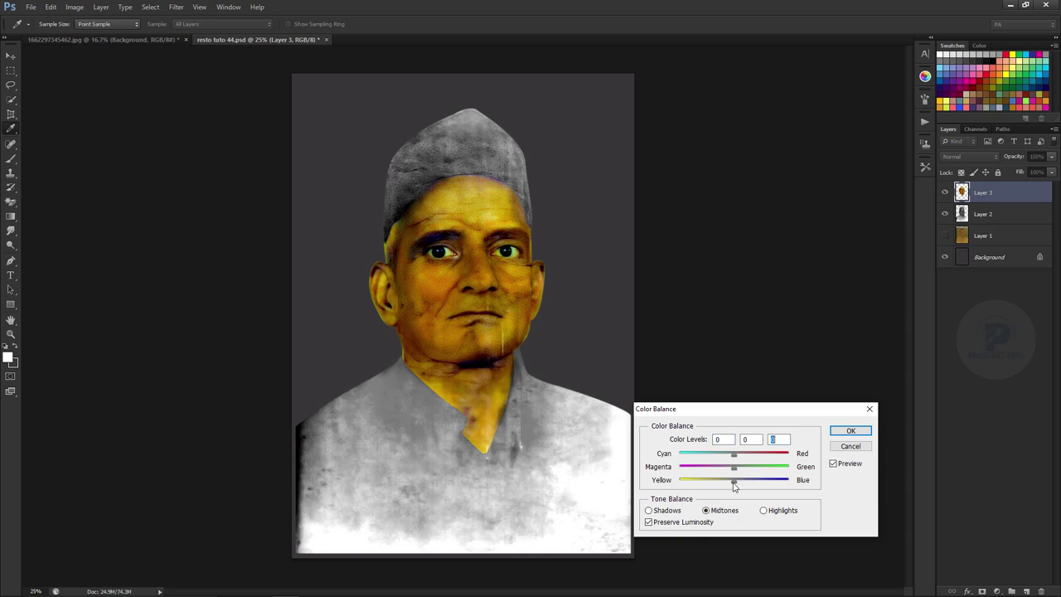
drag(736, 487, 733, 491)
mouse_move(729, 492)
mouse_down()
mouse_move(762, 482)
mouse_move(657, 497)
mouse_move(733, 493)
mouse_move(750, 458)
mouse_move(735, 460)
mouse_move(747, 460)
mouse_up()
click(764, 511)
click(705, 510)
drag(737, 454, 742, 461)
drag(728, 468, 741, 468)
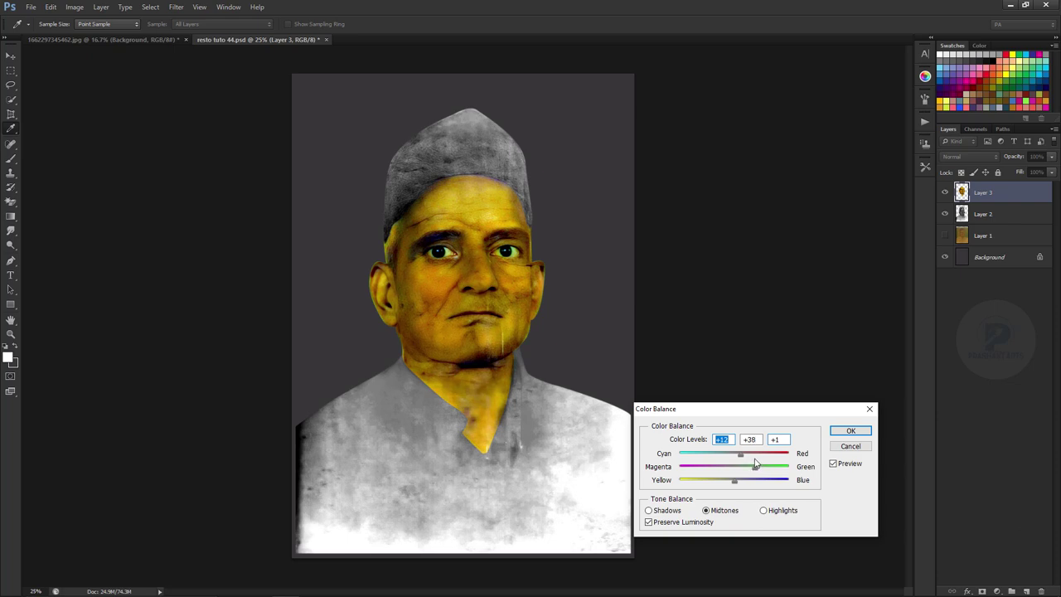
drag(754, 464, 749, 464)
click(850, 431)
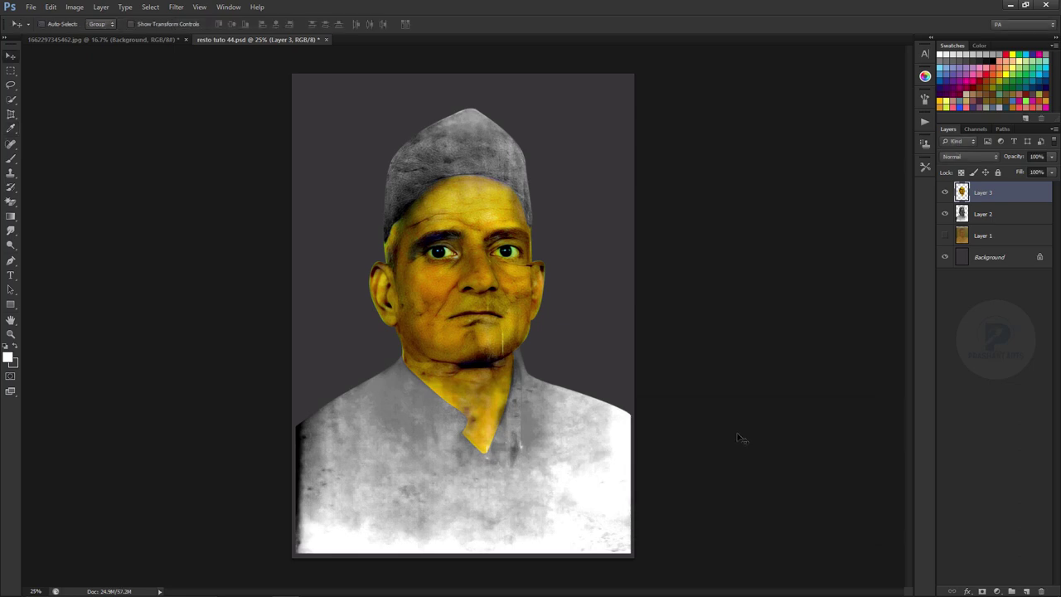
key(ctrl+u)
Step: Shift Layer 3's hue to -4 for a warmer orange skin tone
drag(704, 479, 707, 480)
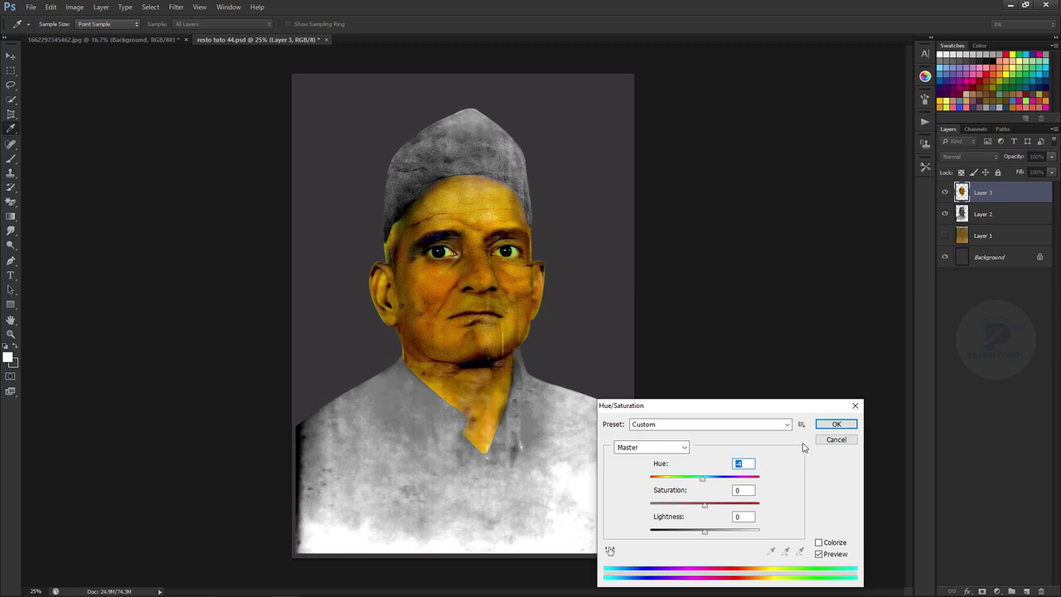
click(836, 424)
key(v)
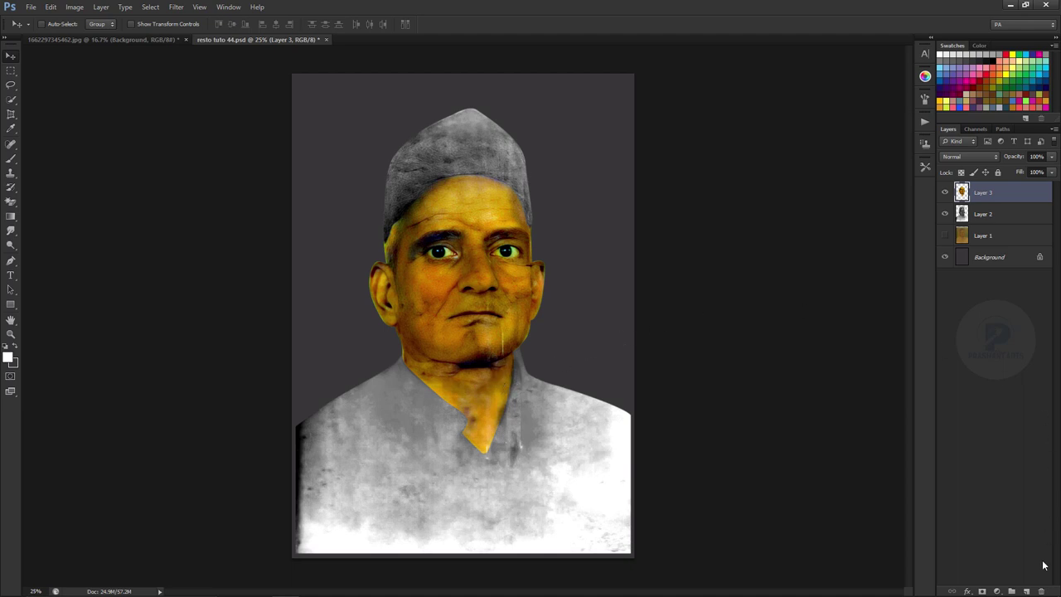
Step: Add Layer 4 in Color blend mode, load the face selection, and sample an orange skin colour
click(1026, 590)
click(986, 159)
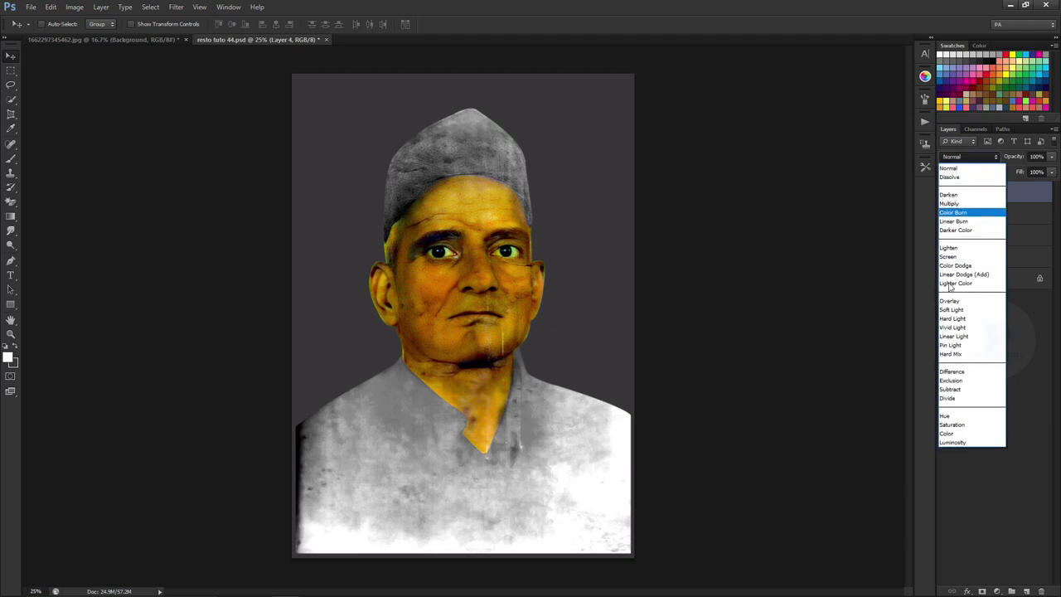
click(952, 432)
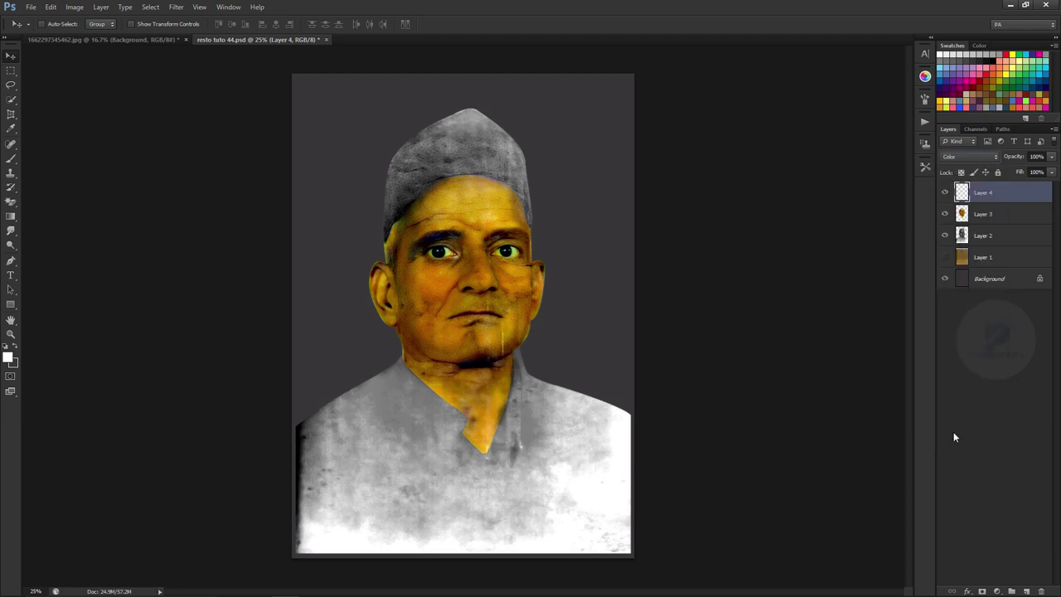
ctrl+click(962, 215)
click(11, 157)
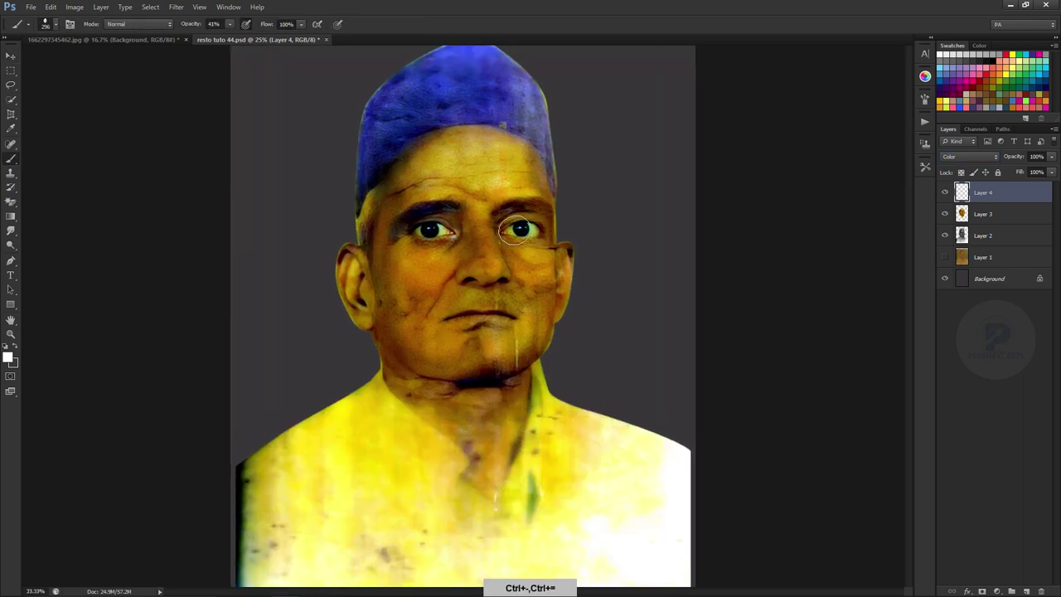
key(ctrl+equal)
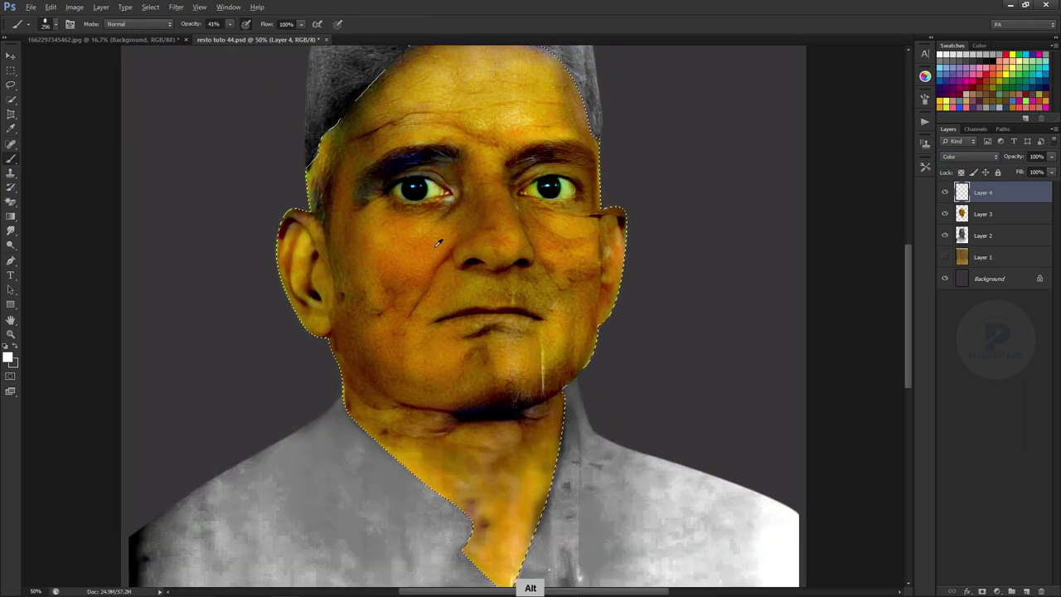
alt+click(433, 247)
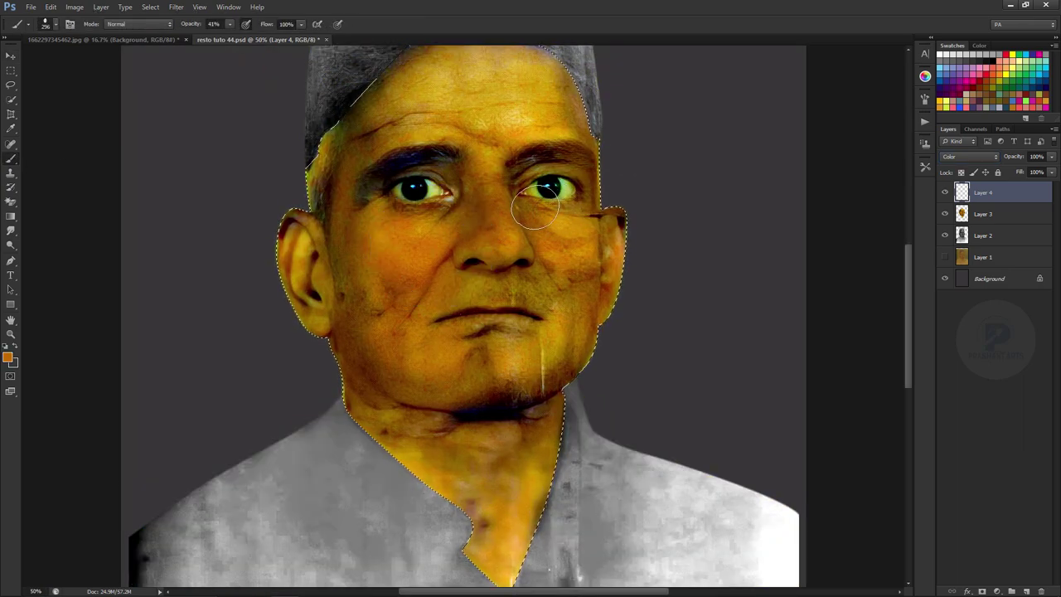
key(ctrl+minus)
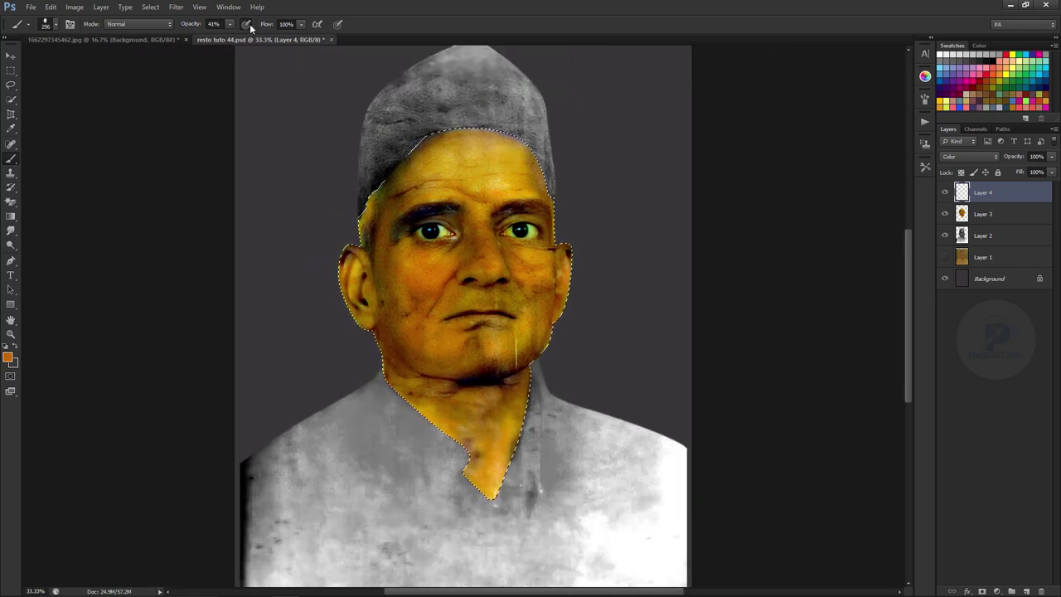
drag(191, 27, 169, 26)
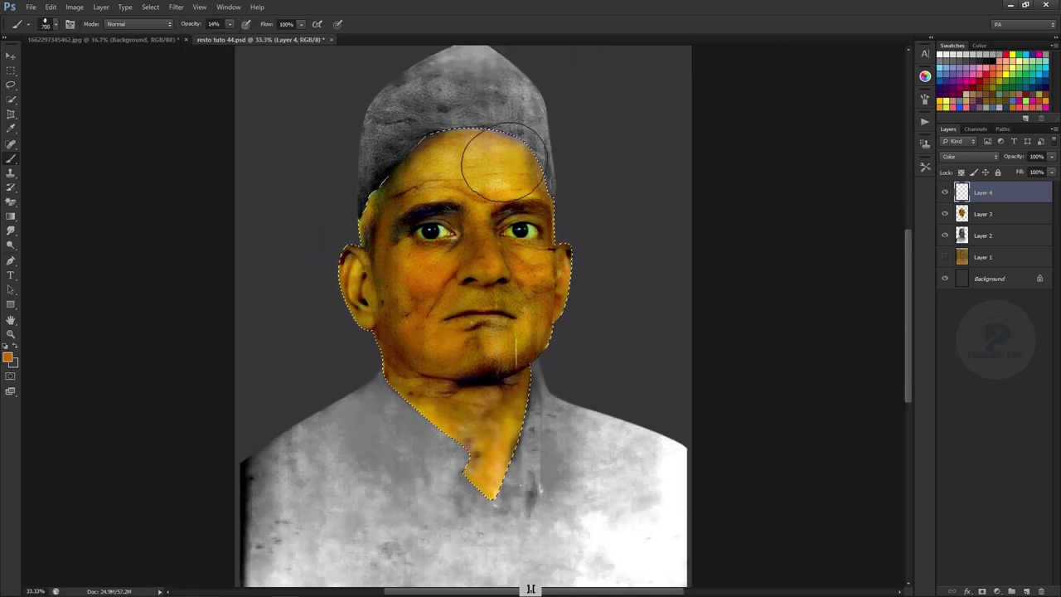
Step: Tint the forehead, ear, chin and right cheek at 14%, then the forehead at 39%
drag(418, 161, 461, 141)
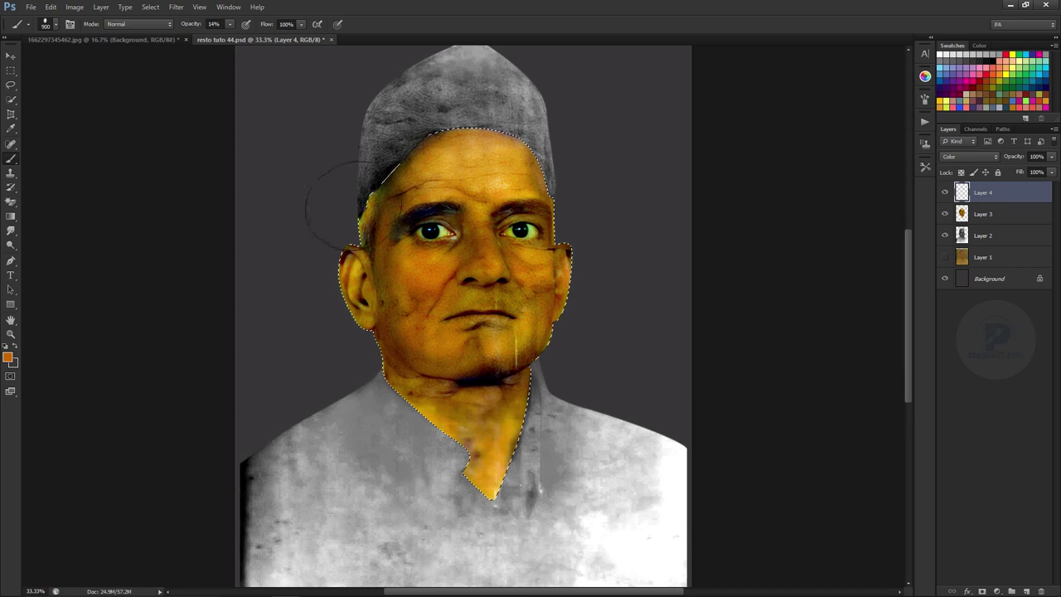
drag(352, 281, 332, 331)
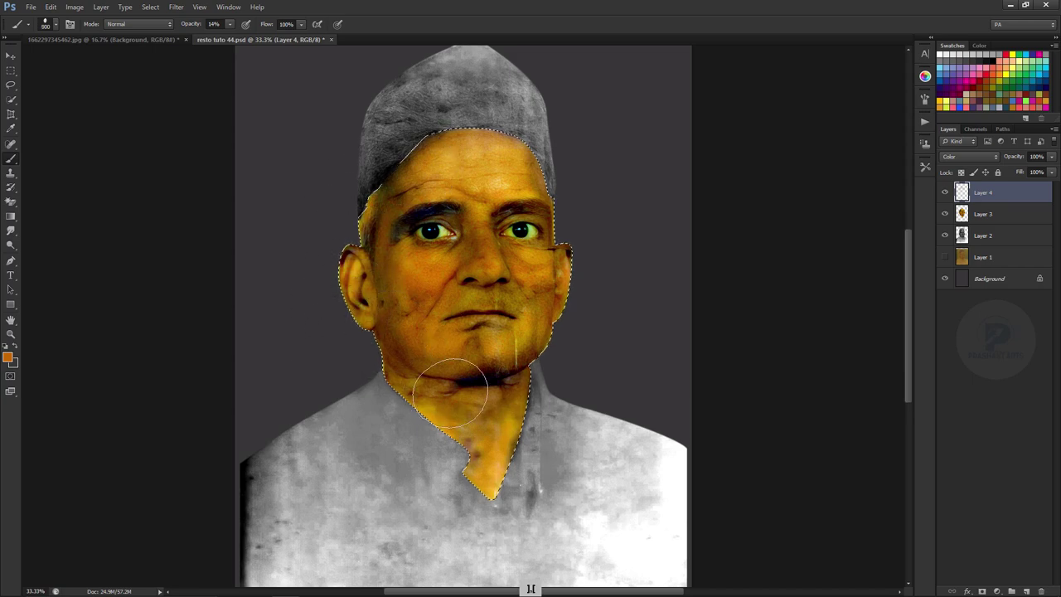
drag(486, 381, 497, 348)
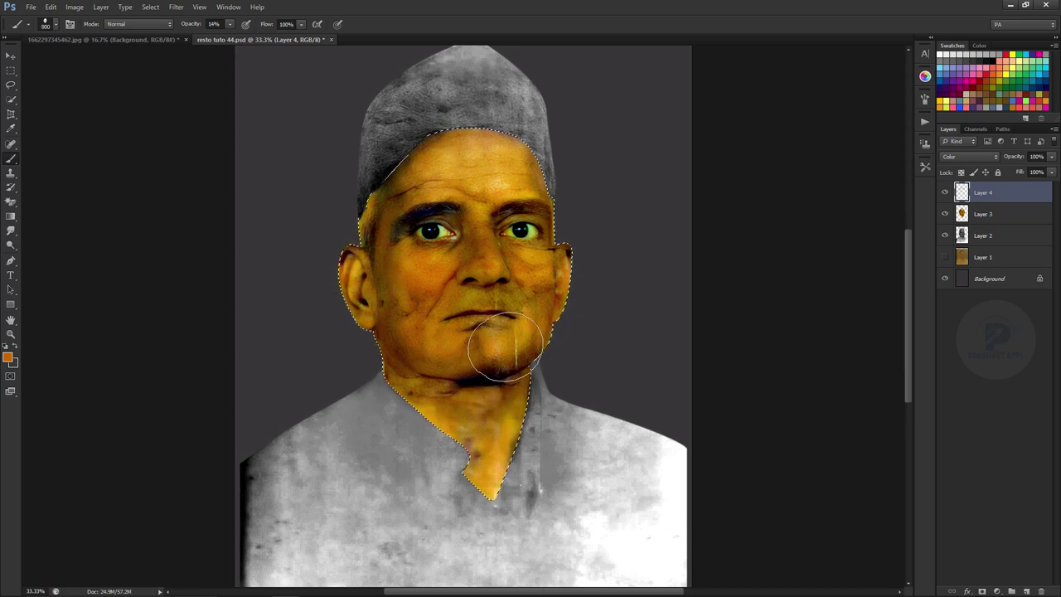
drag(557, 274, 572, 296)
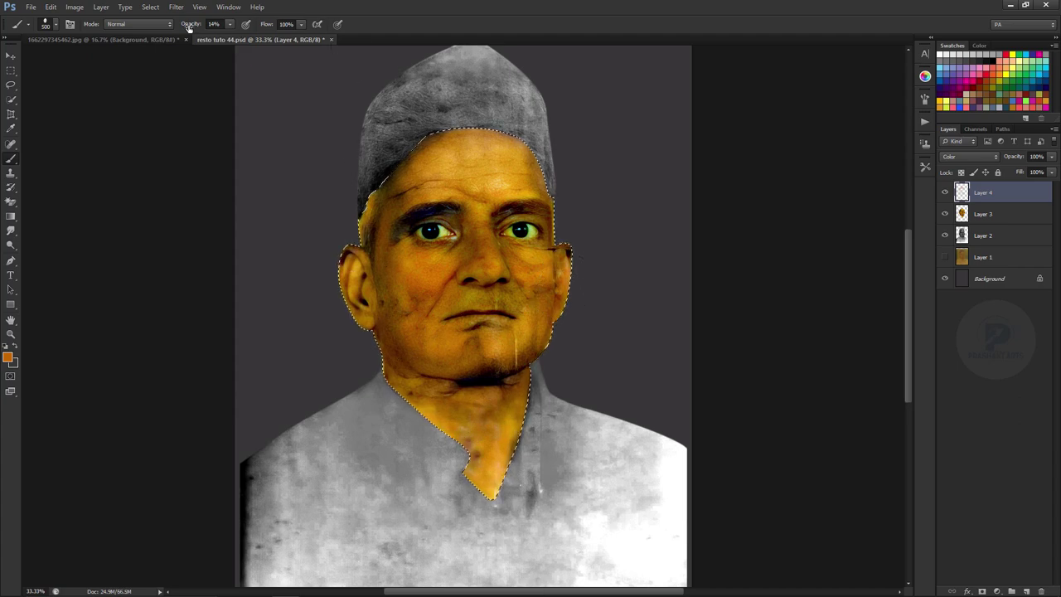
drag(193, 25, 202, 27)
drag(506, 159, 417, 188)
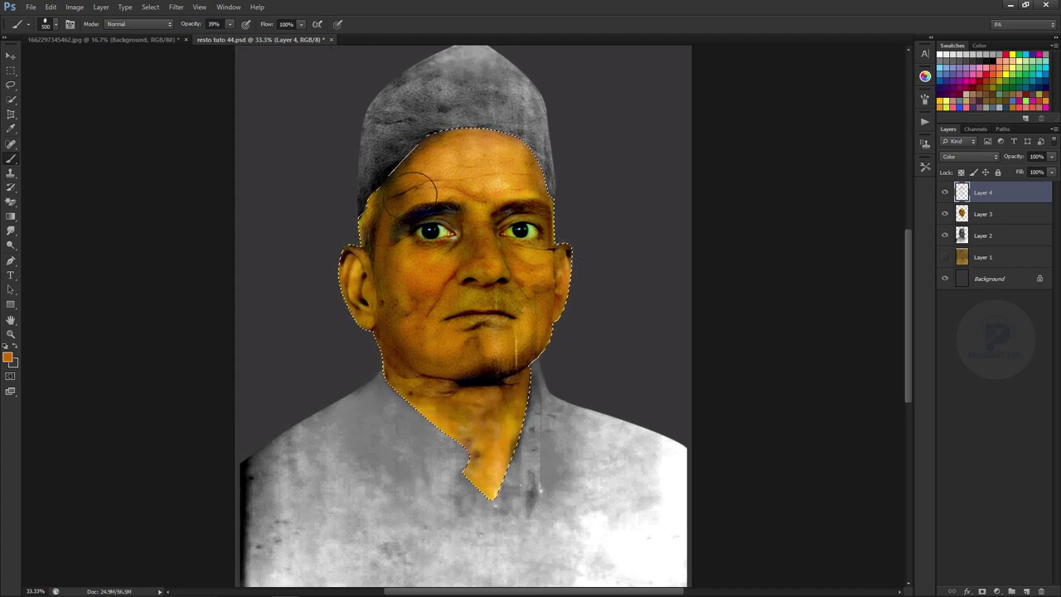
Step: Paint orange over the cheek, ear and left temple up to the cap, resizing the brush
key(bracketleft)
key(bracketleft)
key(bracketleft)
key(bracketright)
key(bracketright)
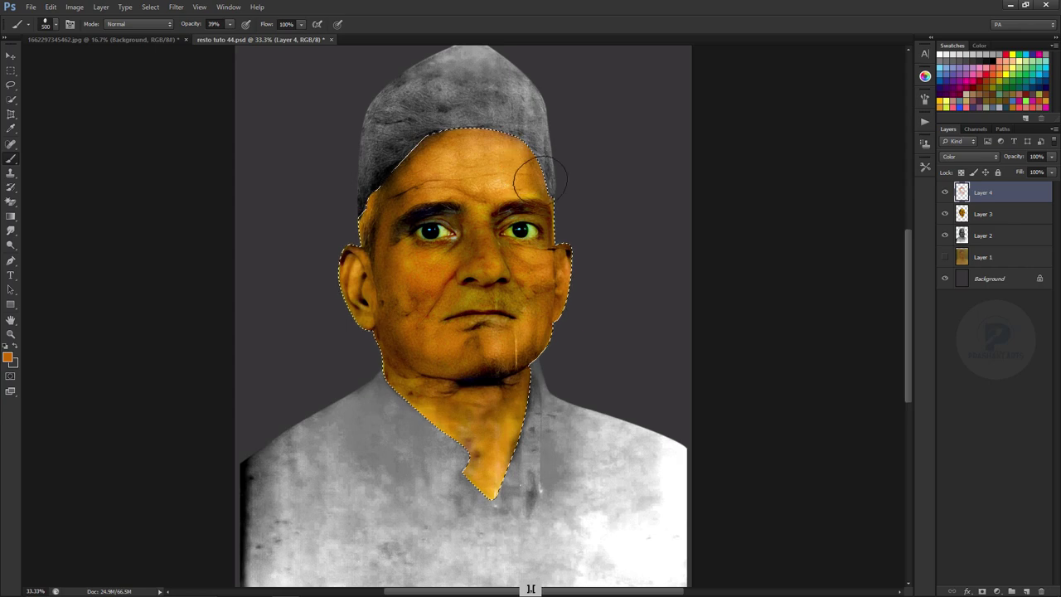
key(bracketleft)
key(bracketleft)
key(bracketleft)
key(bracketleft)
key(bracketleft)
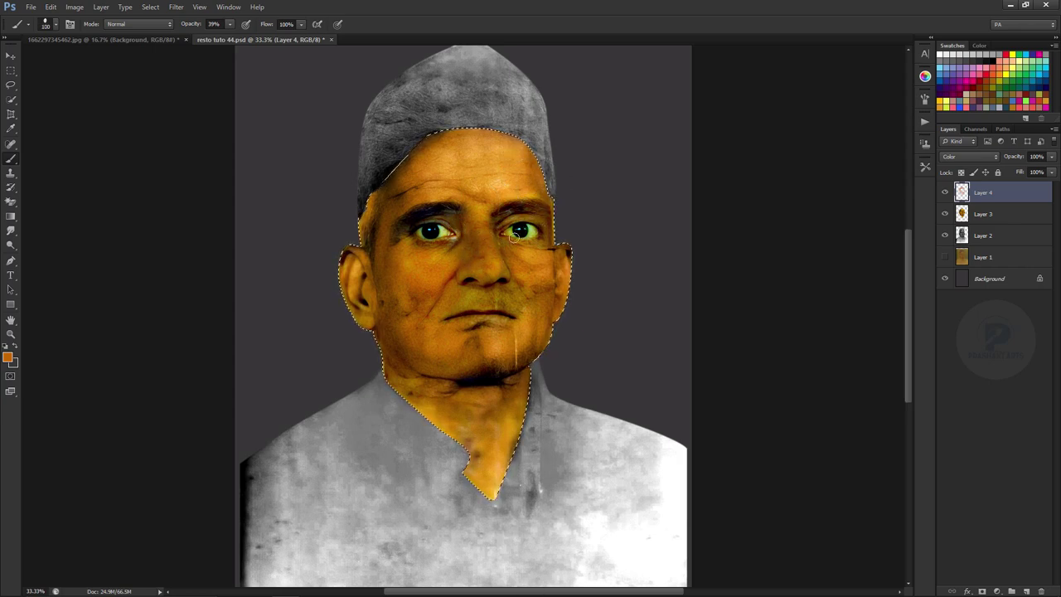
key(bracketright)
key(bracketright)
key(bracketright)
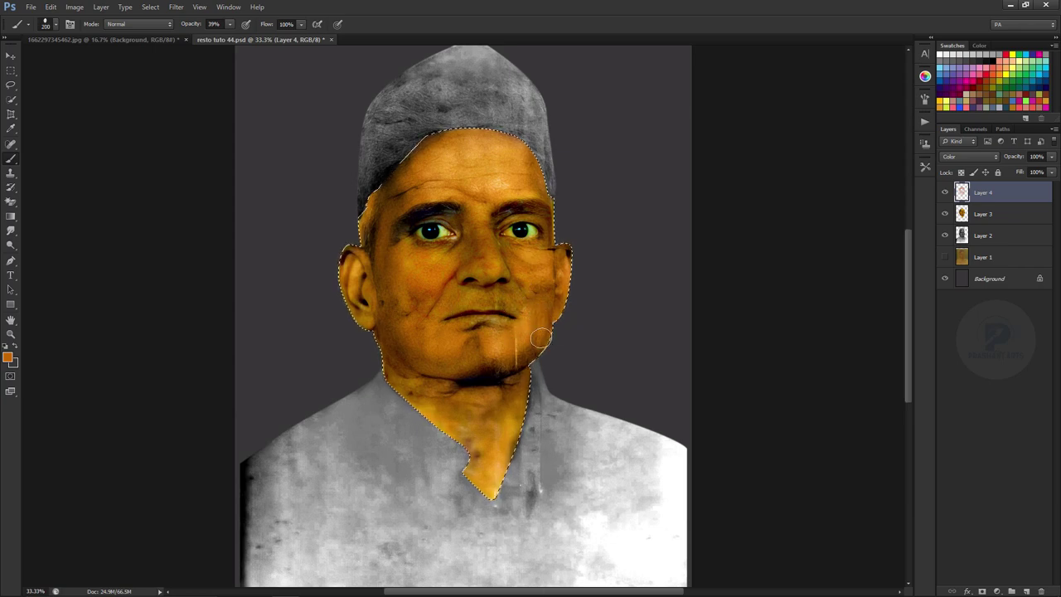
key(bracketright)
key(bracketright)
key(bracketright)
key(bracketleft)
key(bracketleft)
key(bracketleft)
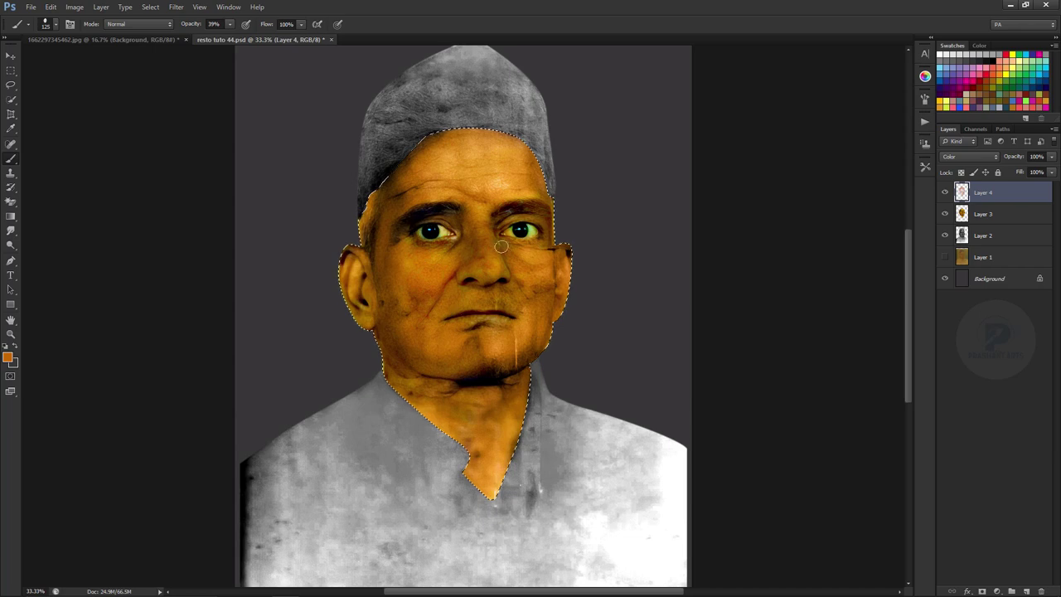
key(bracketright)
key(bracketright)
key(bracketright)
key(bracketright)
key(bracketright)
key(bracketright)
key(bracketleft)
key(bracketleft)
key(bracketright)
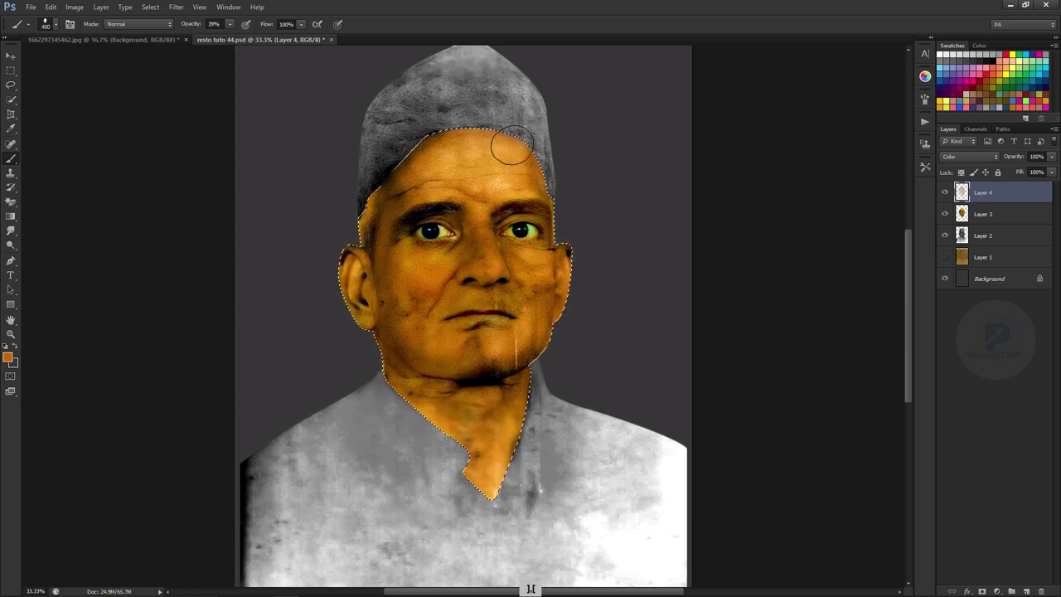
key(bracketright)
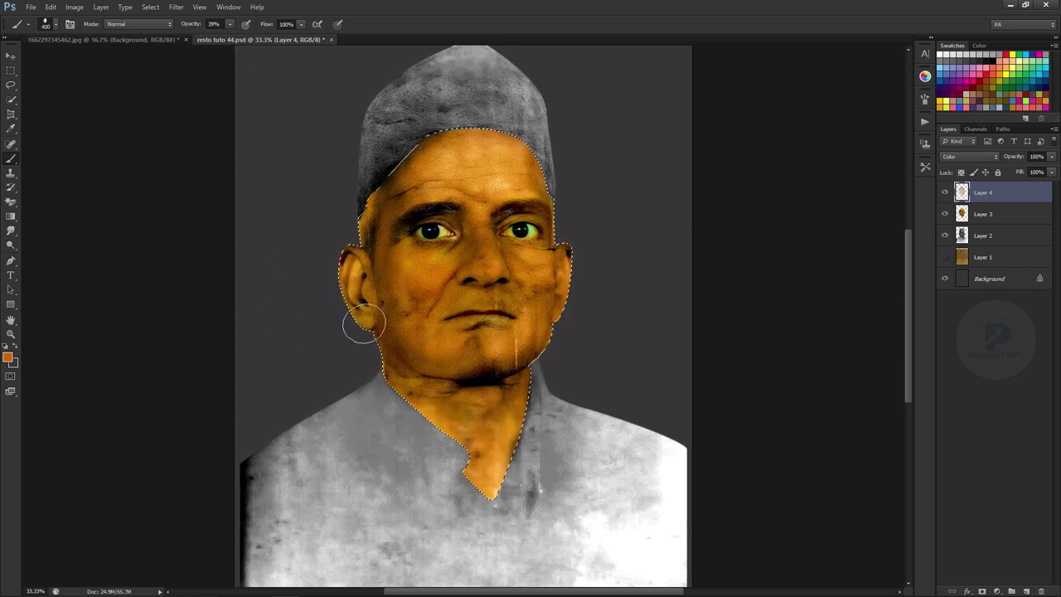
drag(394, 278, 356, 305)
key(bracketleft)
key(bracketleft)
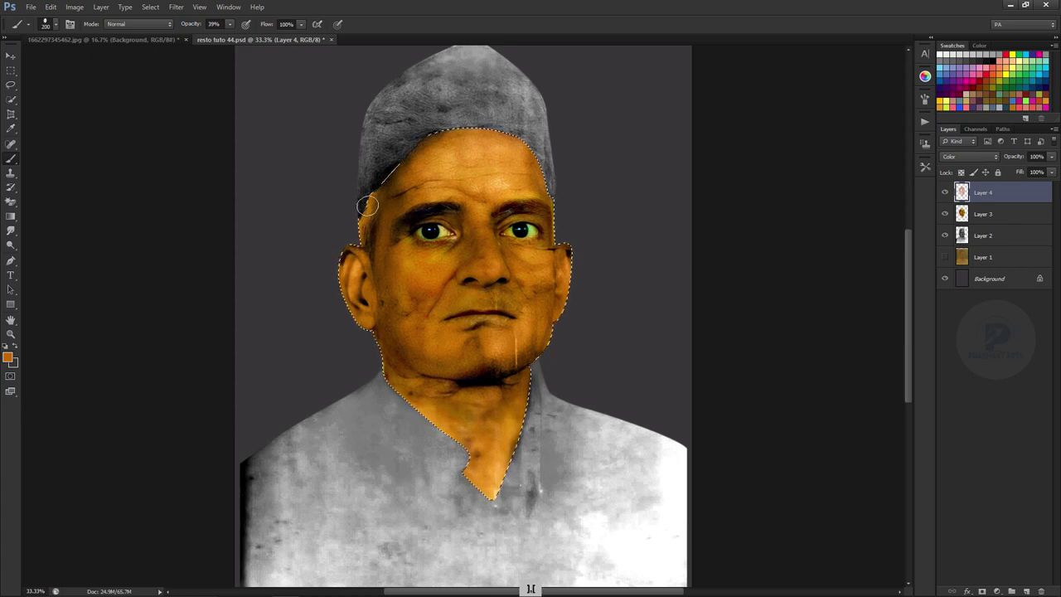
mouse_move(365, 229)
mouse_down()
mouse_move(366, 184)
mouse_move(552, 209)
mouse_up()
click(941, 52)
Step: Paint white at 100% opacity over the right eye white and the left temple hair edge
key(ctrl+equal)
key(ctrl+equal)
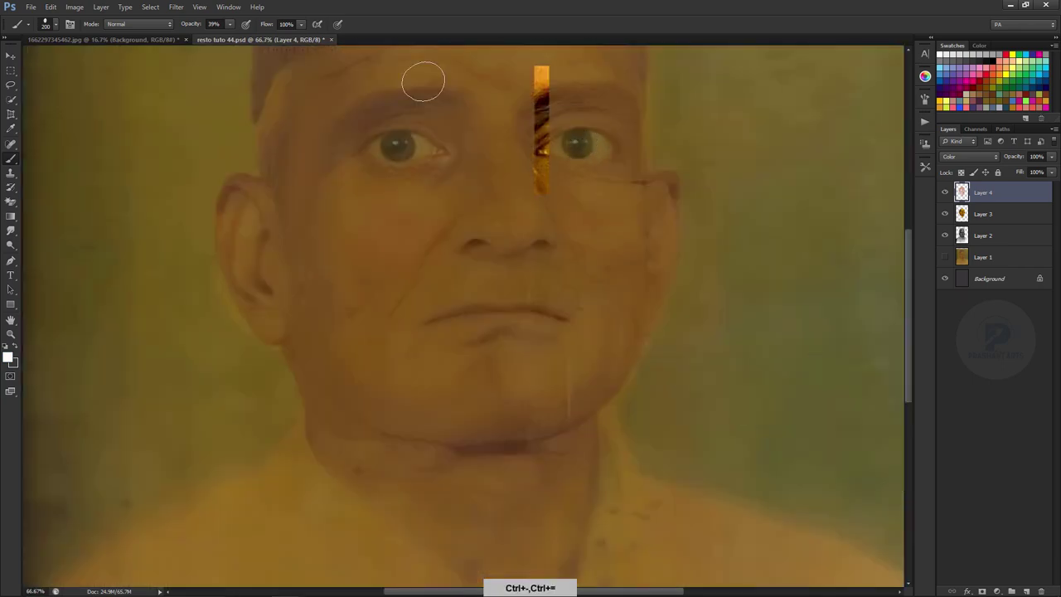
key(0)
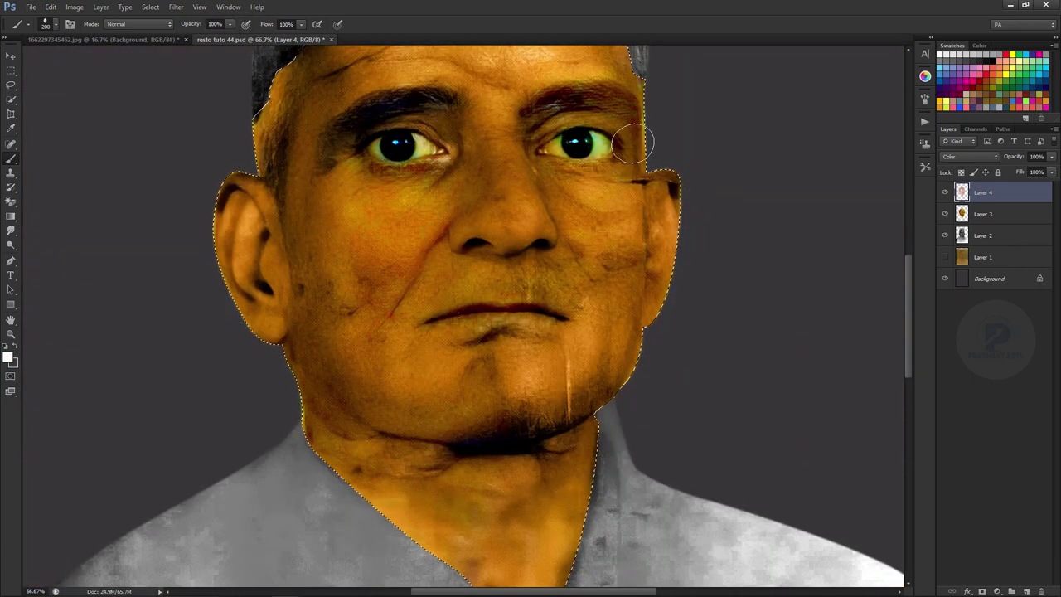
key(bracketleft)
key(bracketleft)
key(bracketleft)
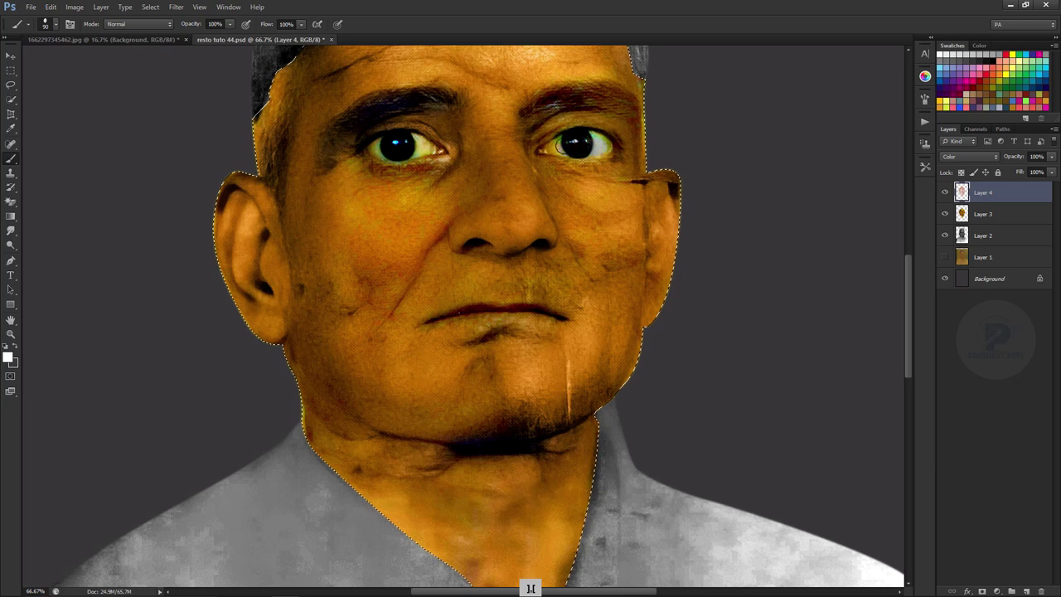
drag(601, 145, 556, 146)
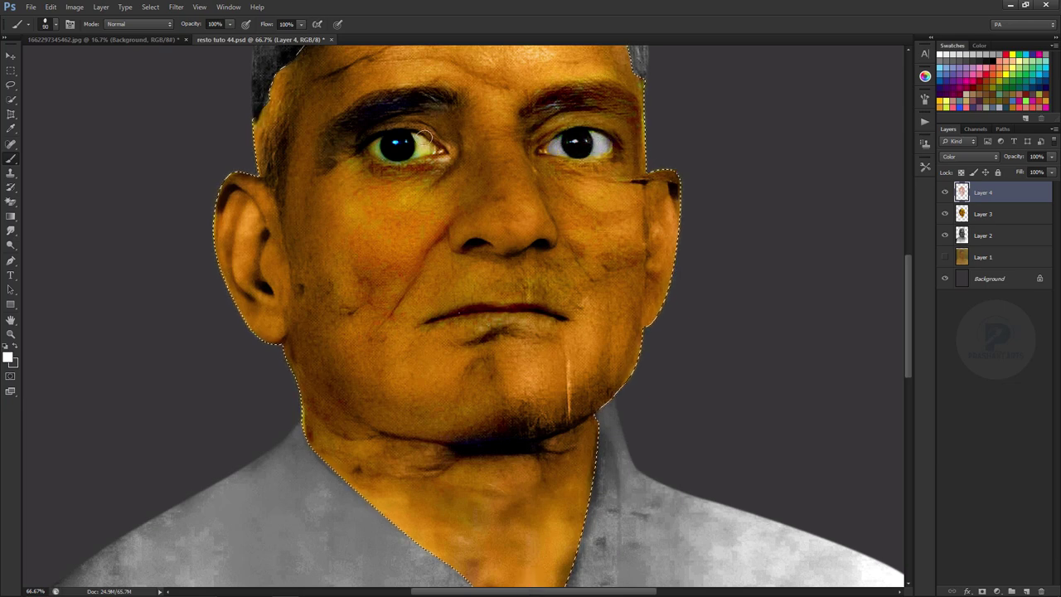
key(bracketright)
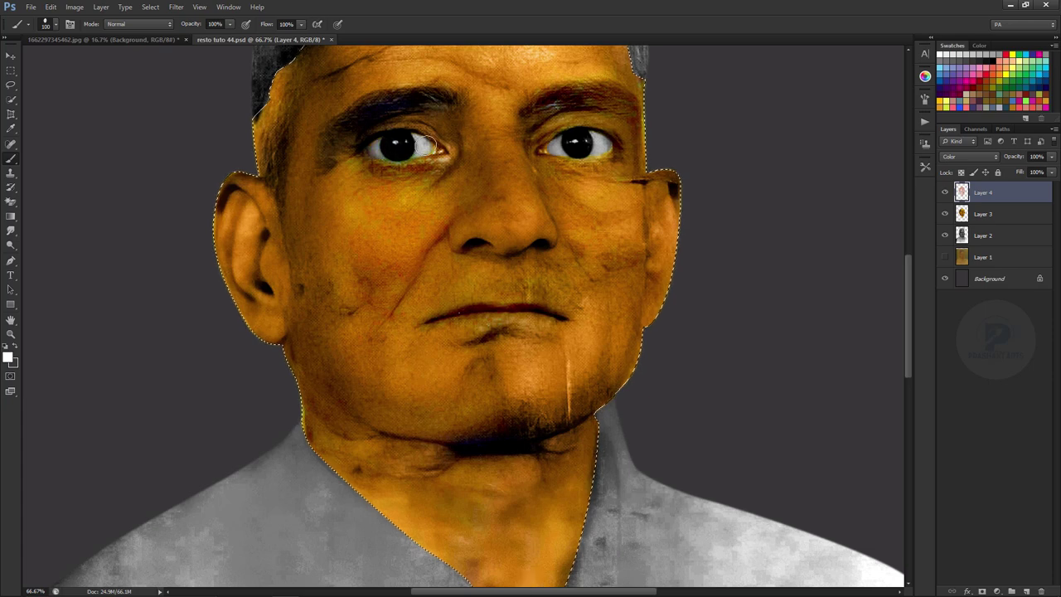
drag(505, 222, 512, 224)
key(bracketright)
key(bracketright)
key(bracketright)
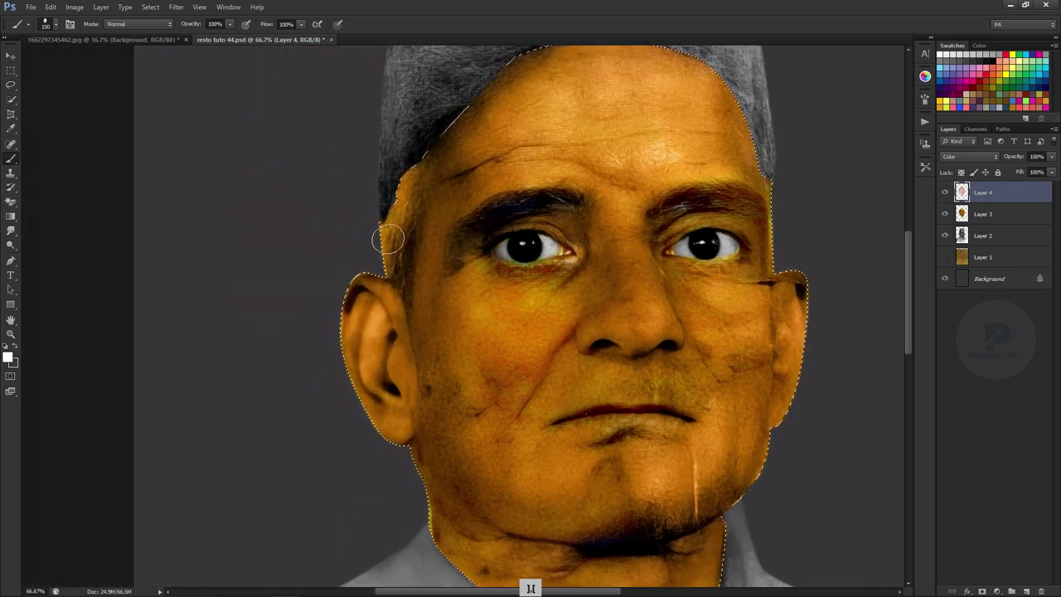
drag(402, 241, 396, 251)
key(bracketleft)
key(bracketleft)
key(bracketleft)
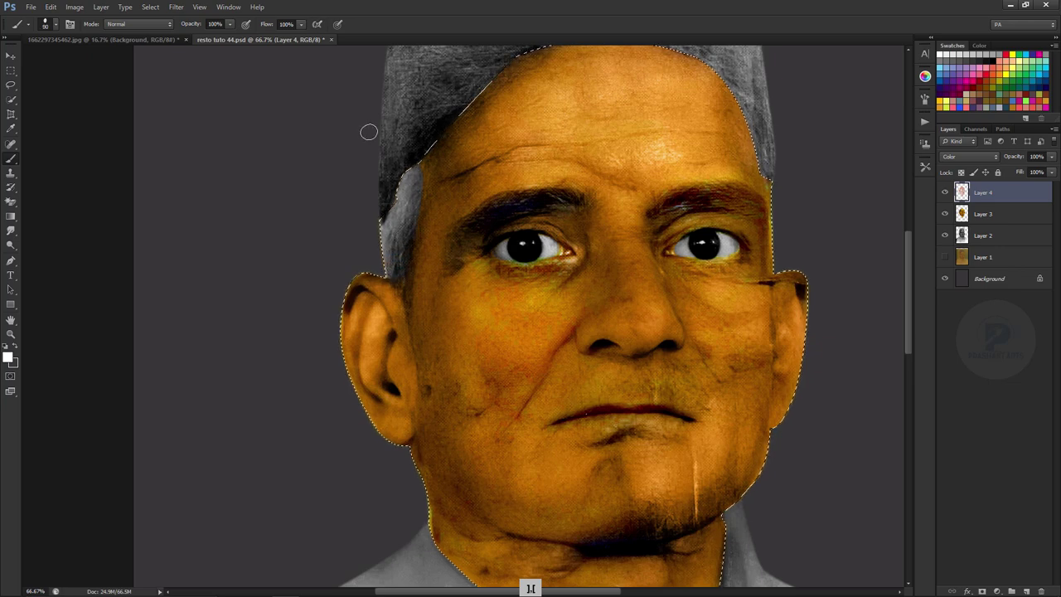
Step: Grey both eyebrows with white at 47% opacity, undoing one stray stroke
click(54, 24)
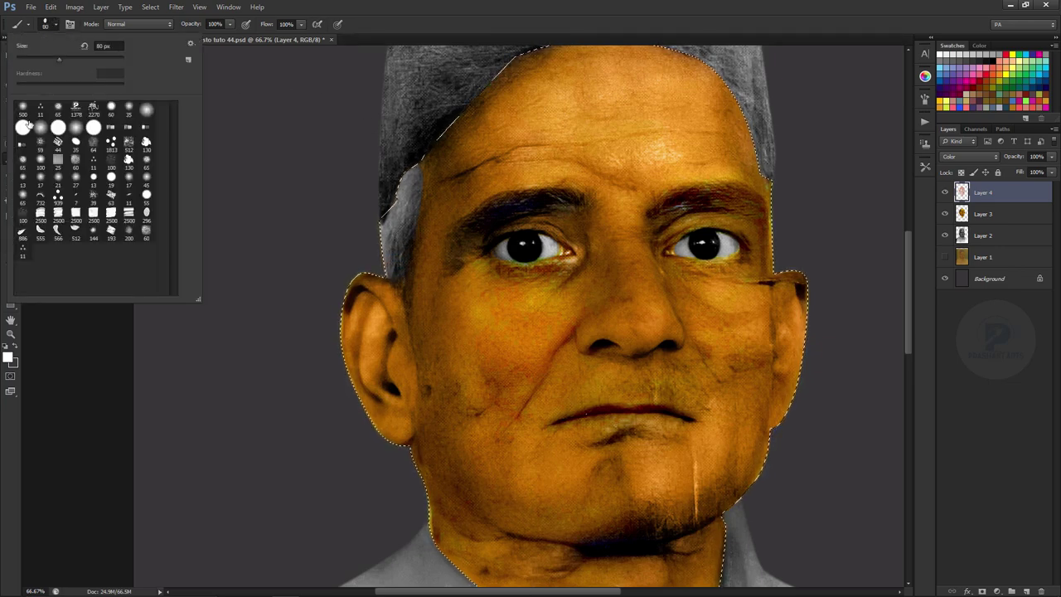
click(500, 24)
key(bracketleft)
key(bracketleft)
key(bracketleft)
key(bracketleft)
key(bracketleft)
key(bracketleft)
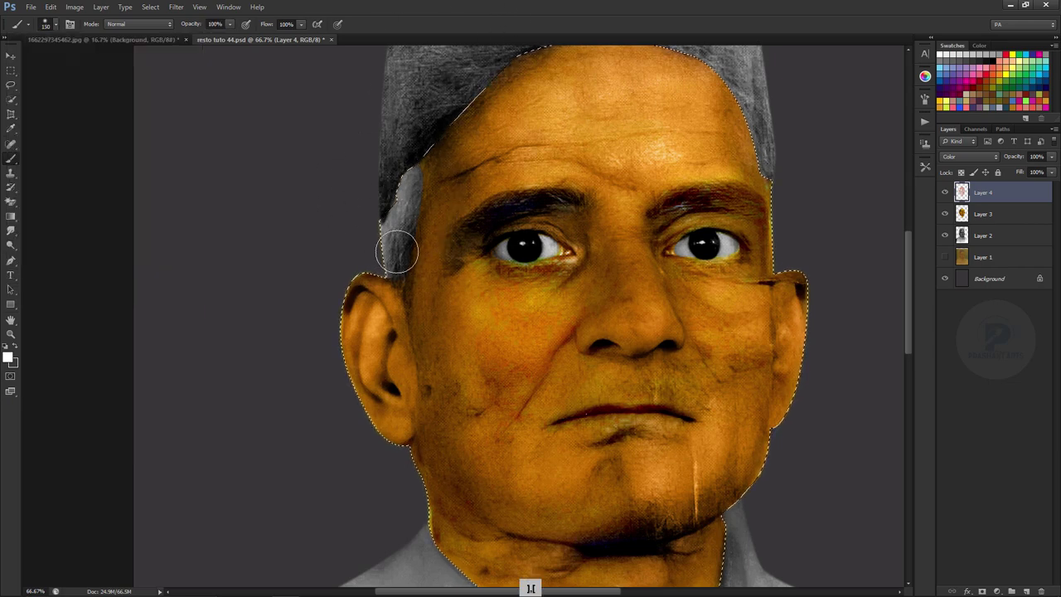
key(space)
drag(701, 160, 655, 268)
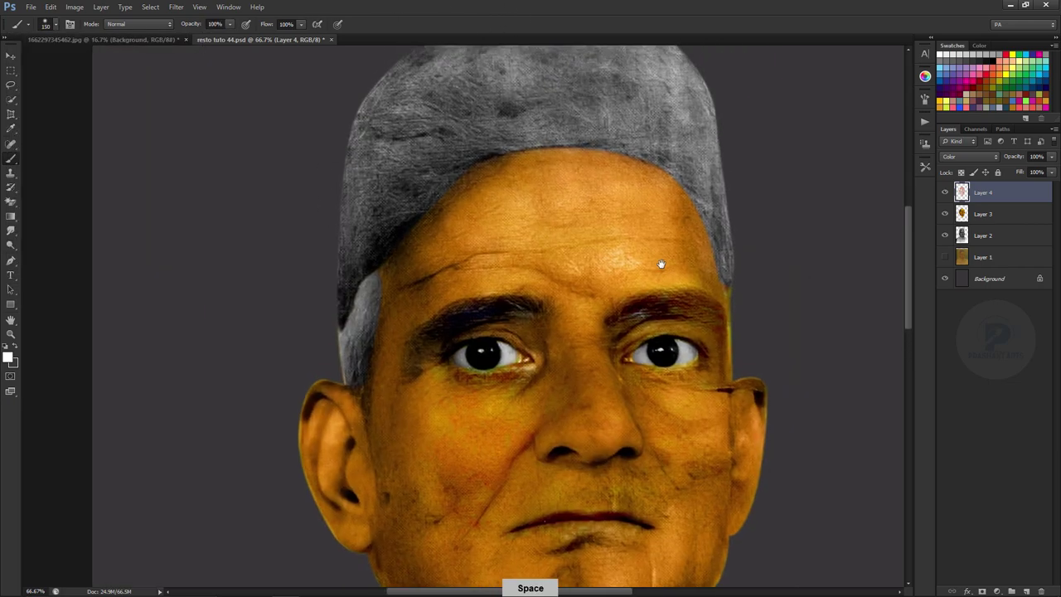
drag(196, 26, 161, 31)
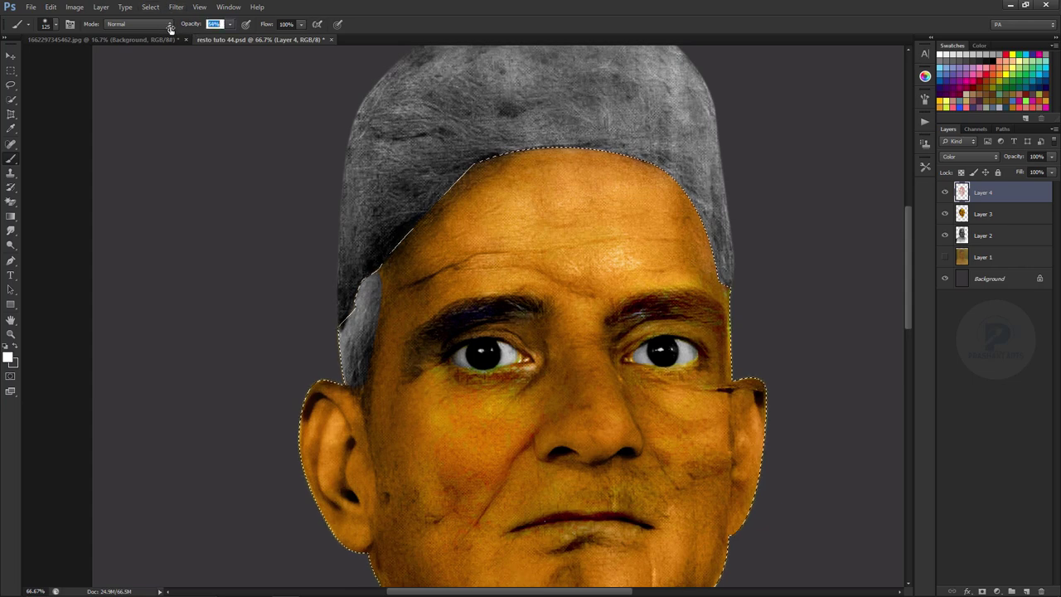
key(bracketleft)
key(bracketleft)
key(bracketleft)
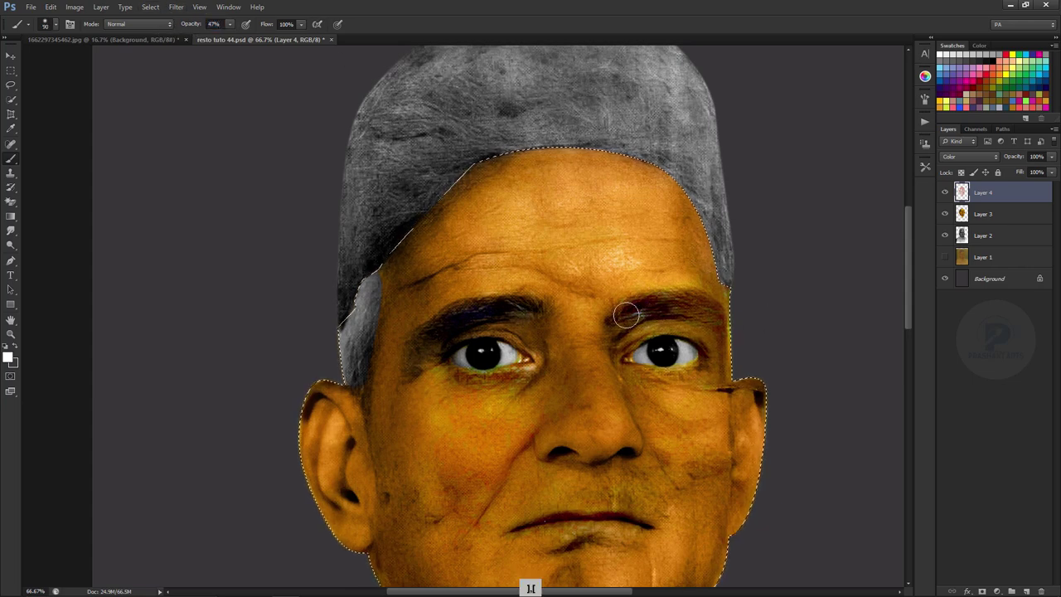
mouse_move(654, 310)
mouse_down()
mouse_move(719, 318)
mouse_move(635, 320)
mouse_up()
mouse_move(524, 308)
mouse_down()
mouse_move(420, 346)
mouse_move(531, 310)
mouse_up()
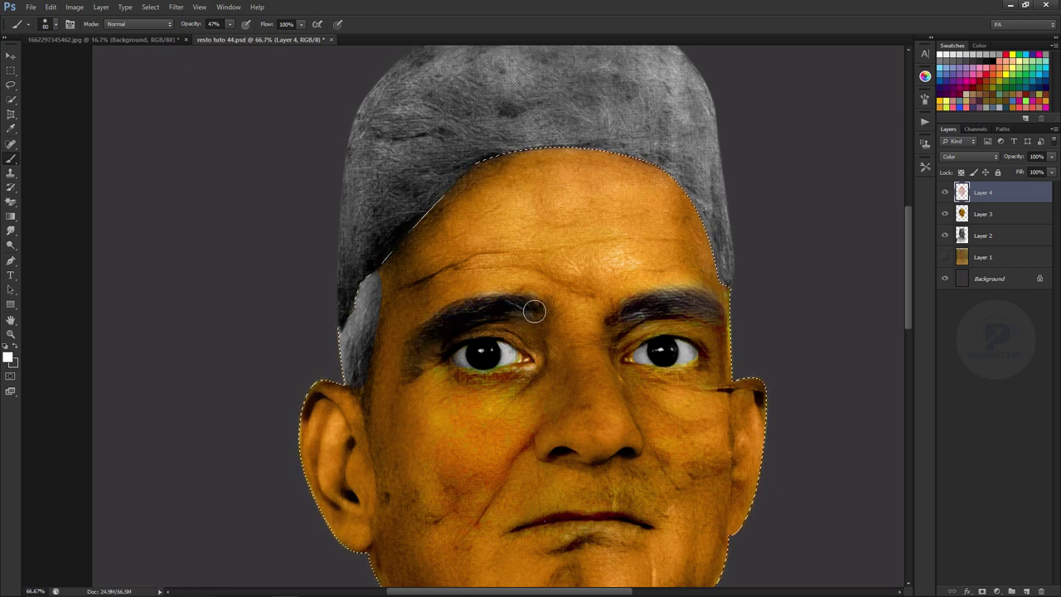
key(space)
drag(597, 445, 587, 311)
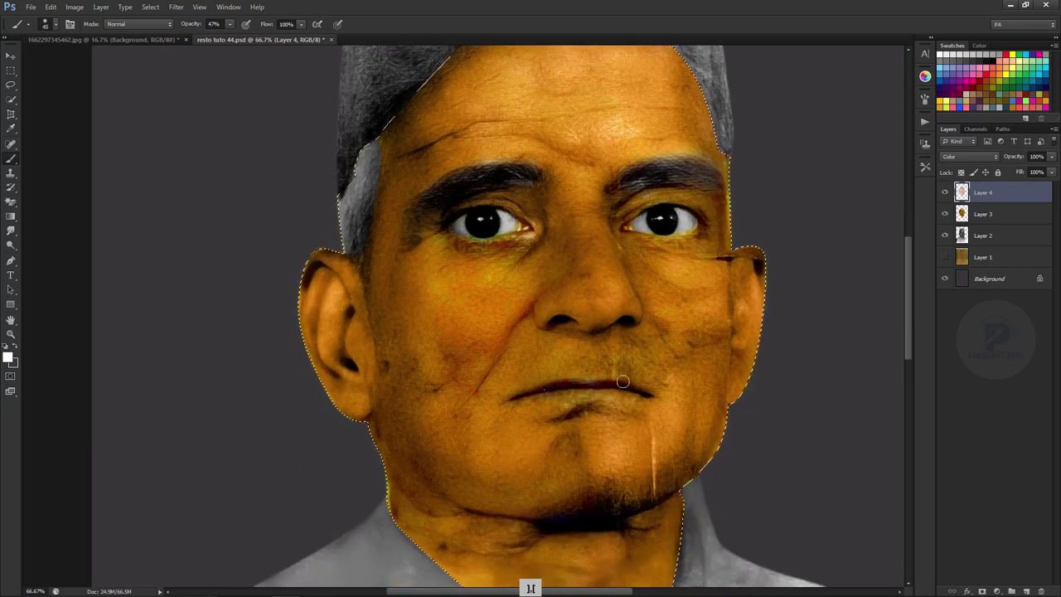
key(ctrl+alt+z)
key(bracketright)
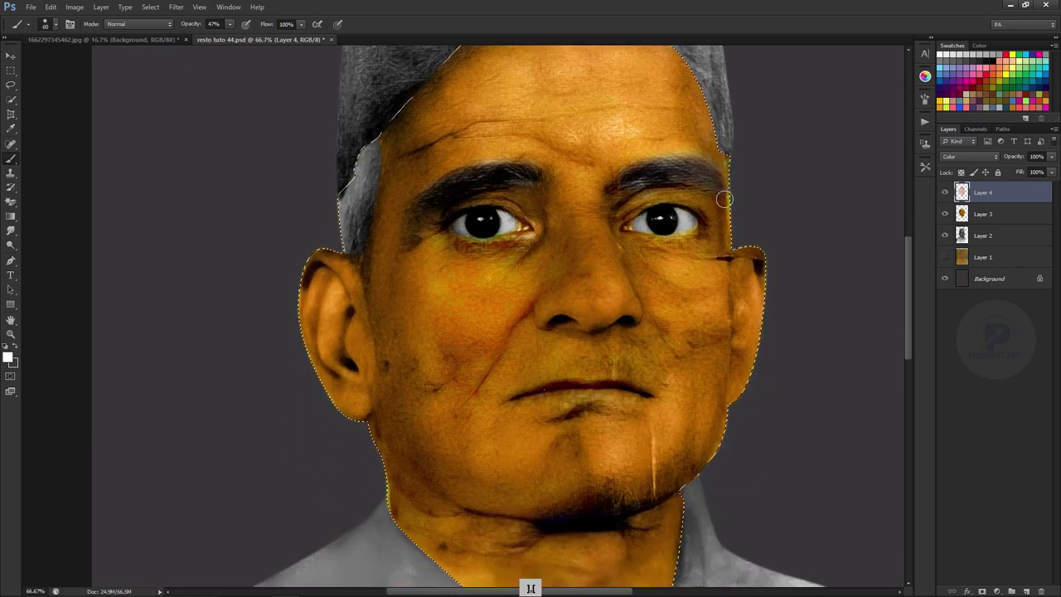
Step: Lower the Layer 4 skin colour opacity to 75% and zoom out to the whole portrait
key(ctrl+minus)
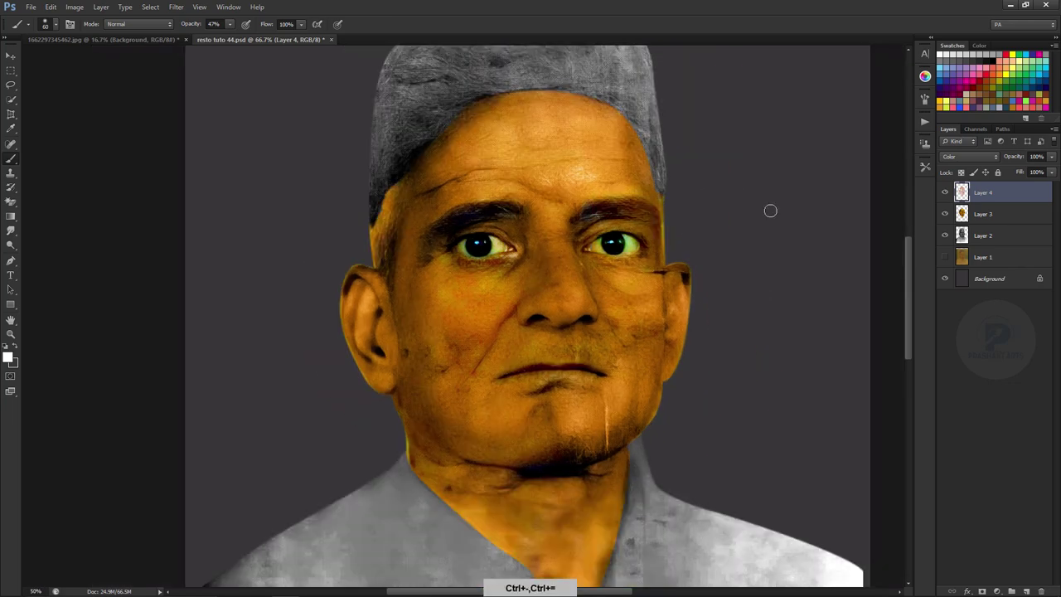
click(1015, 157)
drag(1015, 157, 1002, 160)
key(ctrl+minus)
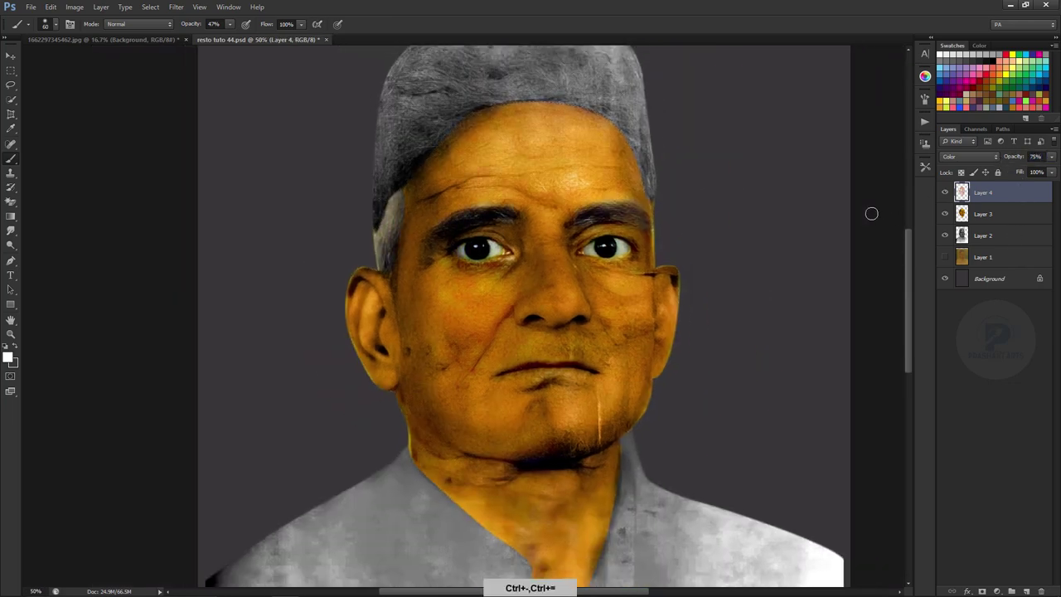
key(ctrl+minus)
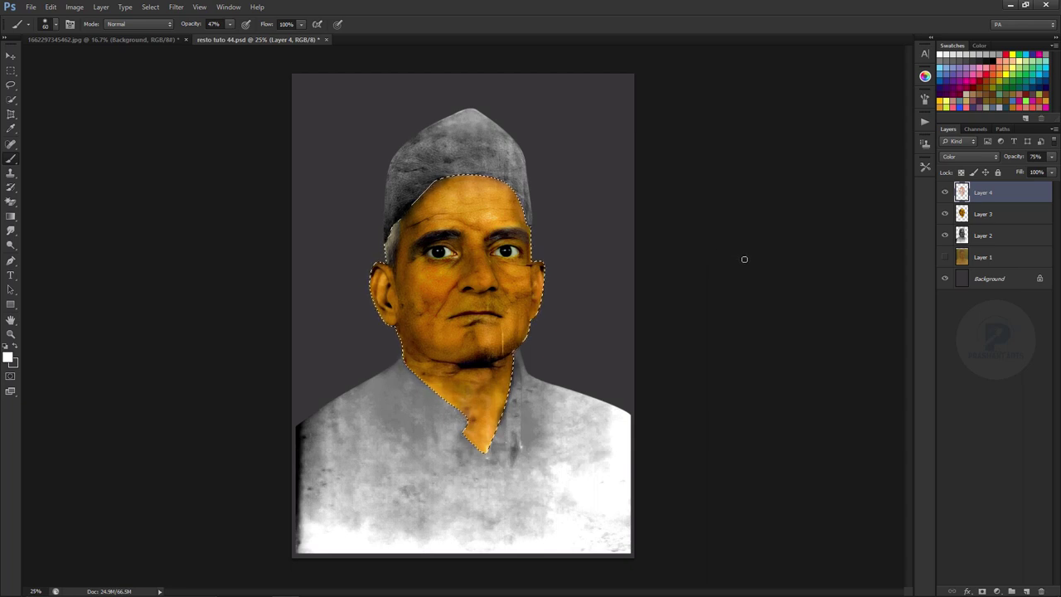
Step: On Layer 2, select the cap and apply shadows Color Balance -22 cyan, +20 blue, then deselect
click(1000, 237)
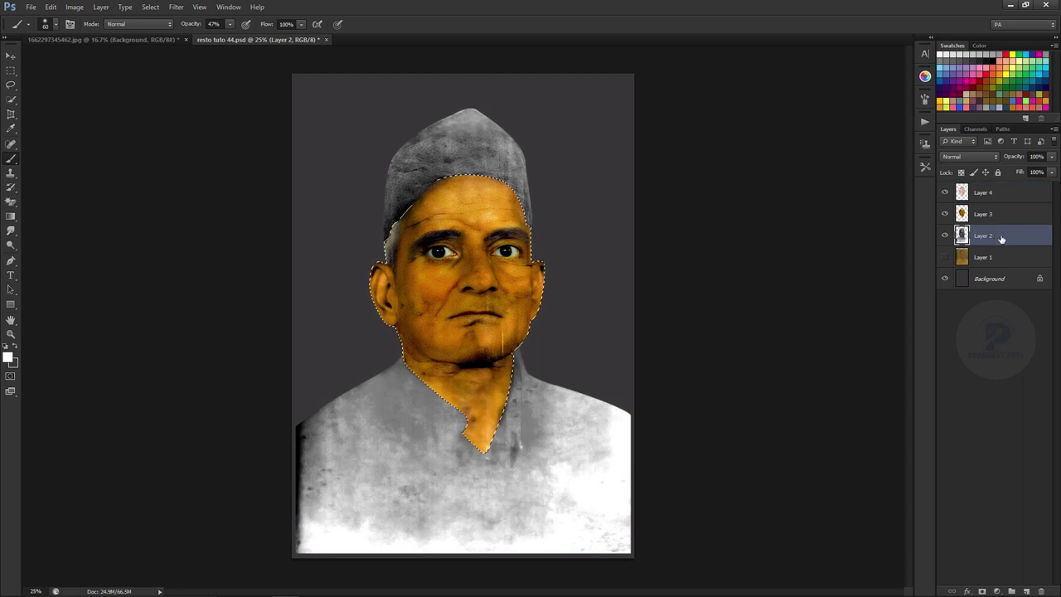
key(ctrl+d)
click(11, 70)
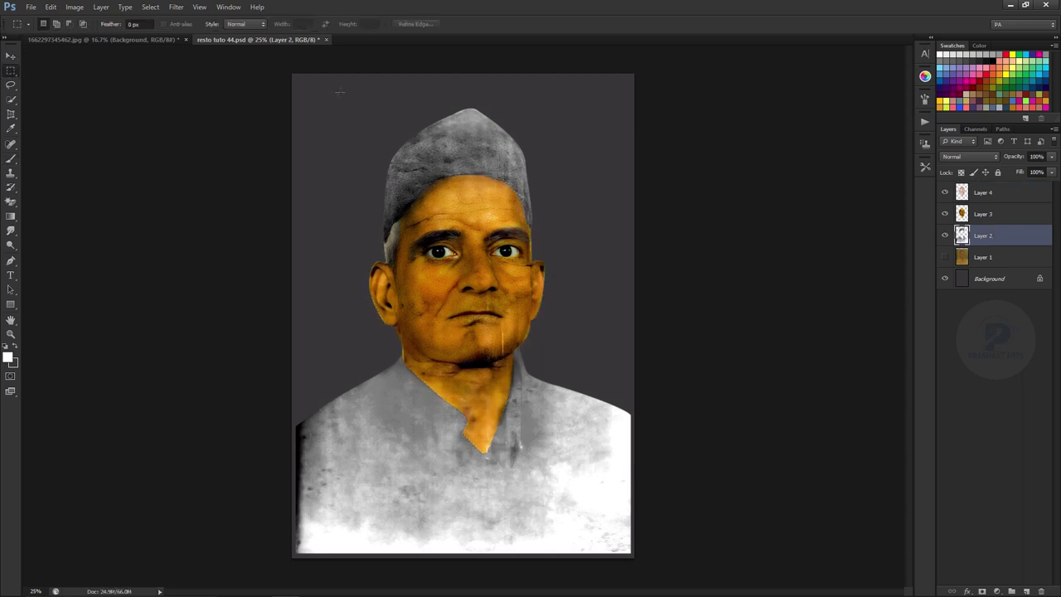
drag(323, 94, 595, 265)
key(ctrl+b)
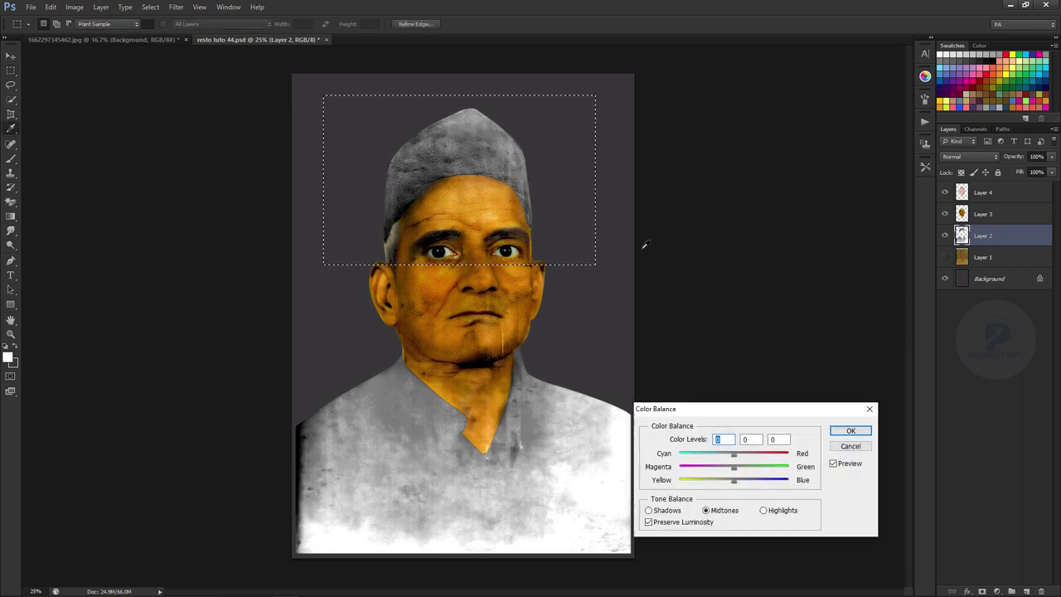
mouse_move(734, 481)
mouse_down()
mouse_move(751, 484)
mouse_move(715, 458)
mouse_move(744, 470)
mouse_up()
key(ctrl+1)
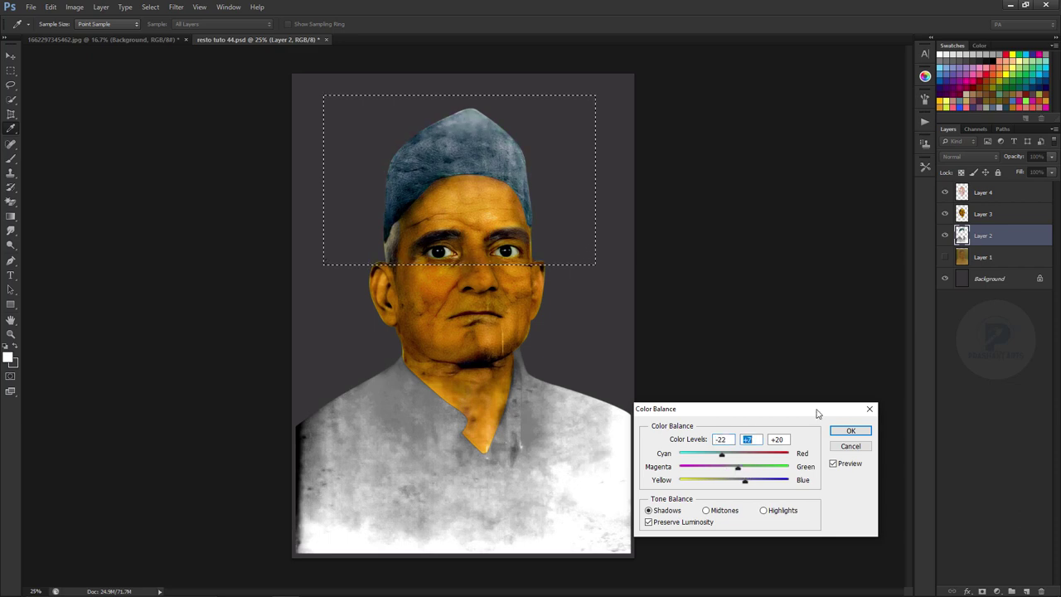
click(838, 431)
key(m)
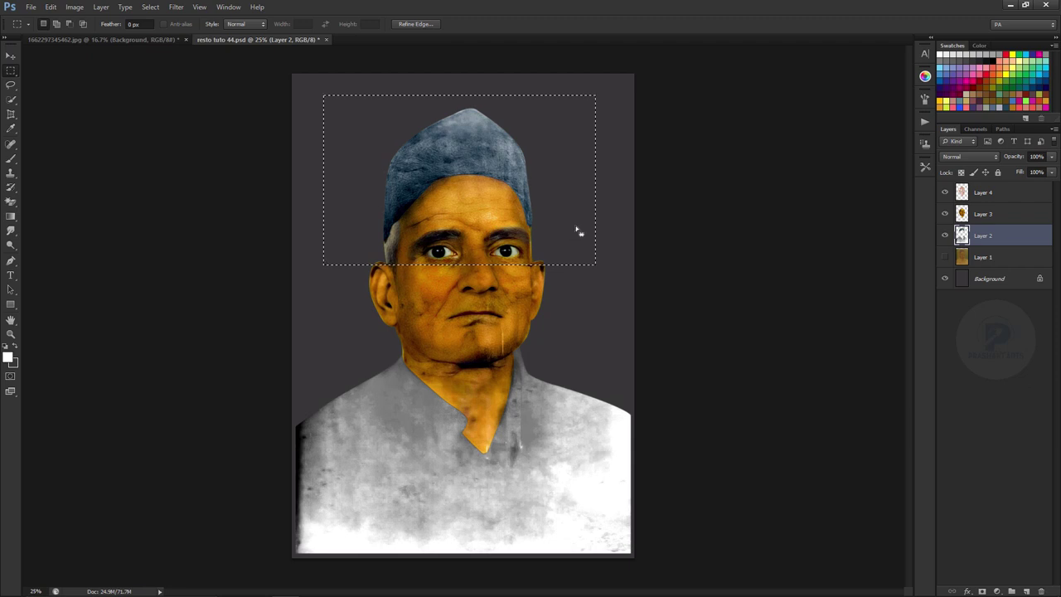
click(630, 213)
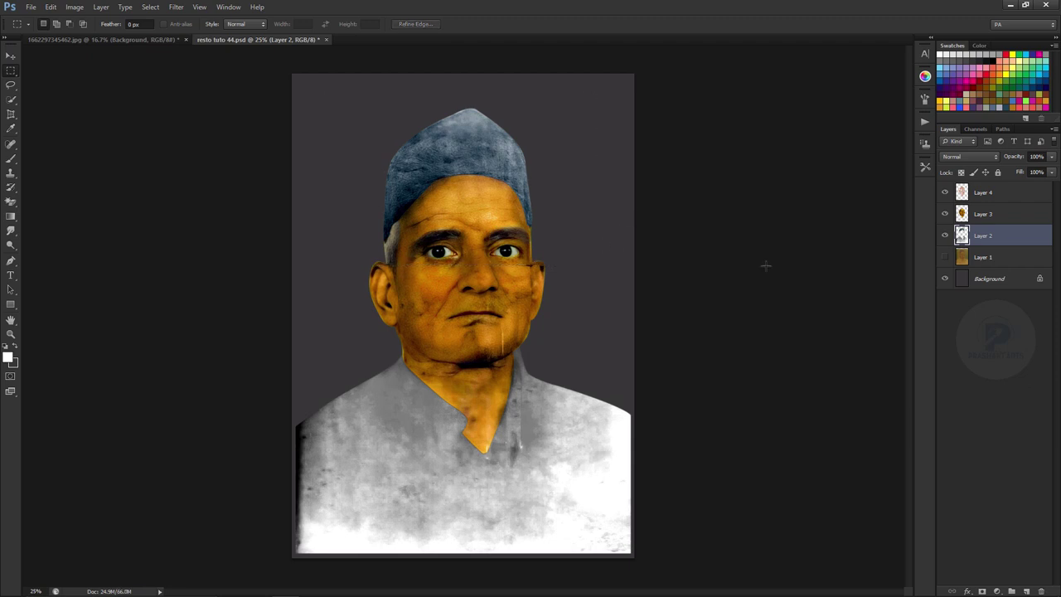
Step: Set Layer 3's Brightness/Contrast to Brightness 35 and contrast about -14
click(982, 217)
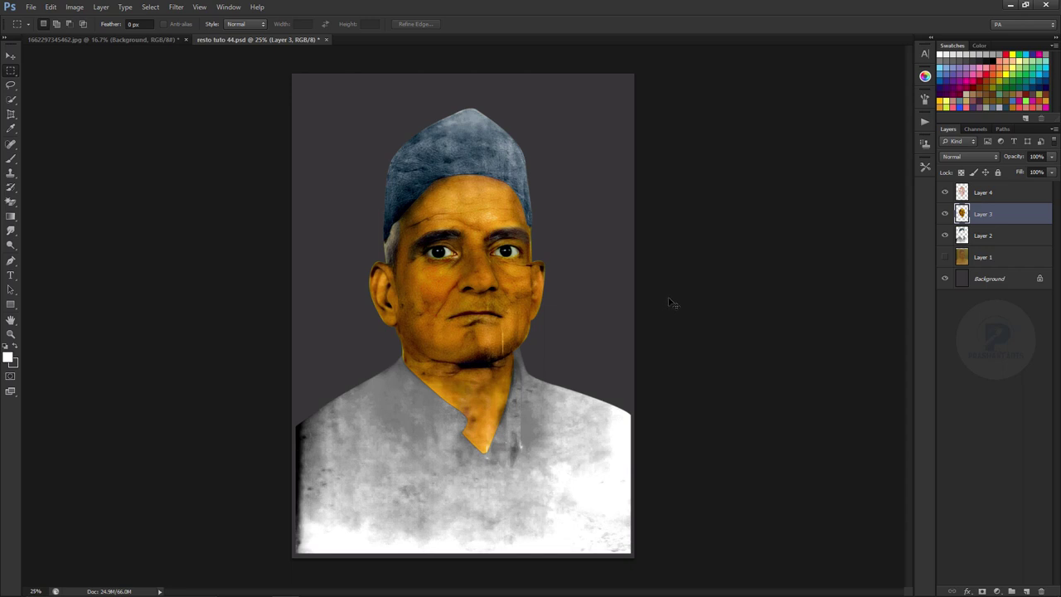
key(alt+i)
key(j)
key(b)
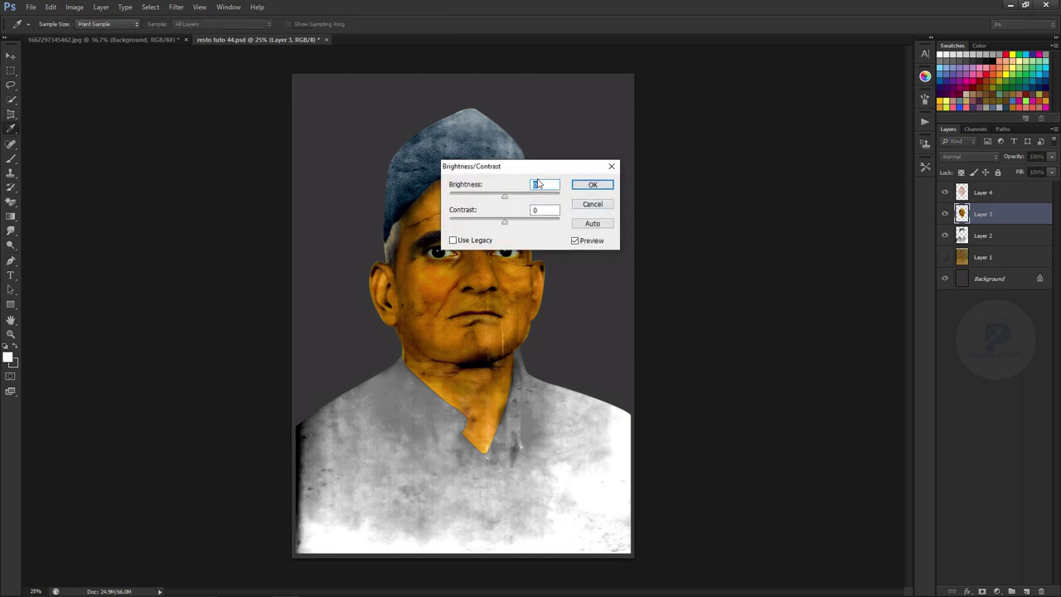
drag(497, 166, 737, 261)
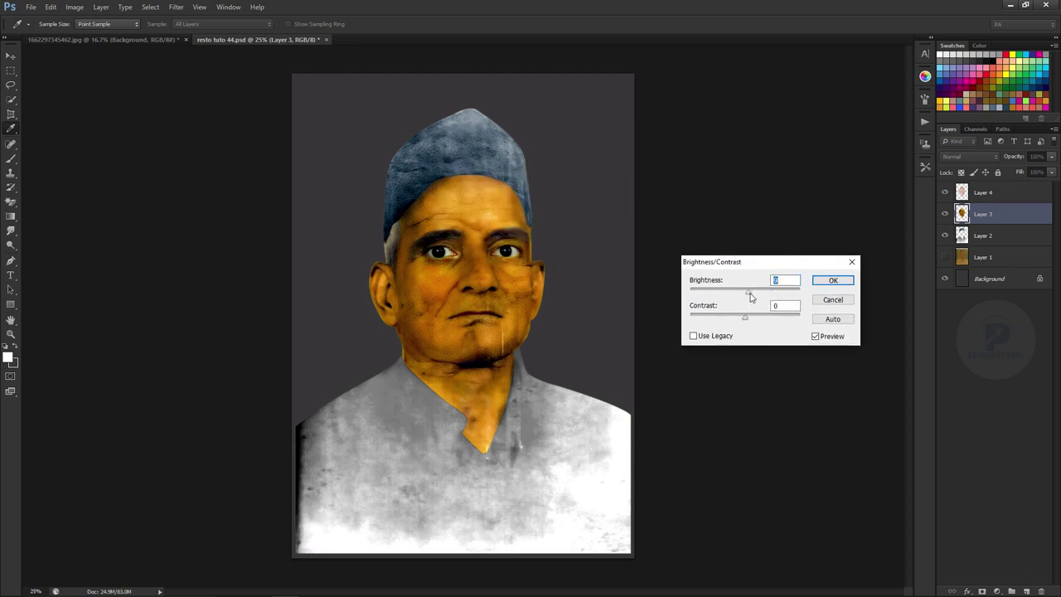
mouse_move(750, 297)
mouse_down()
mouse_move(762, 300)
mouse_move(701, 326)
mouse_up()
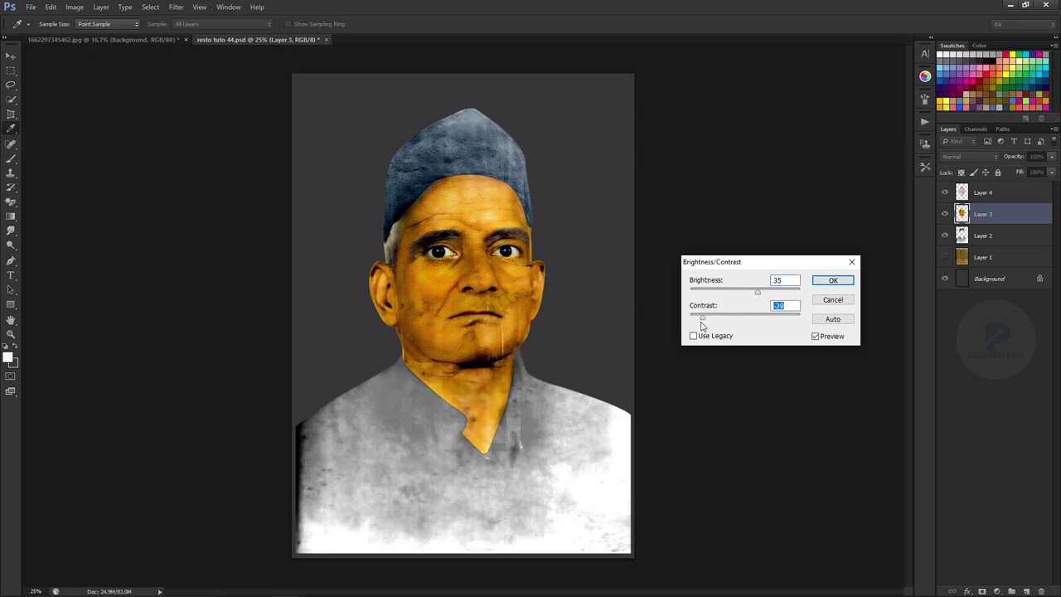
drag(716, 324, 723, 326)
mouse_move(727, 321)
mouse_down()
mouse_move(742, 322)
mouse_move(700, 323)
mouse_move(808, 319)
mouse_up()
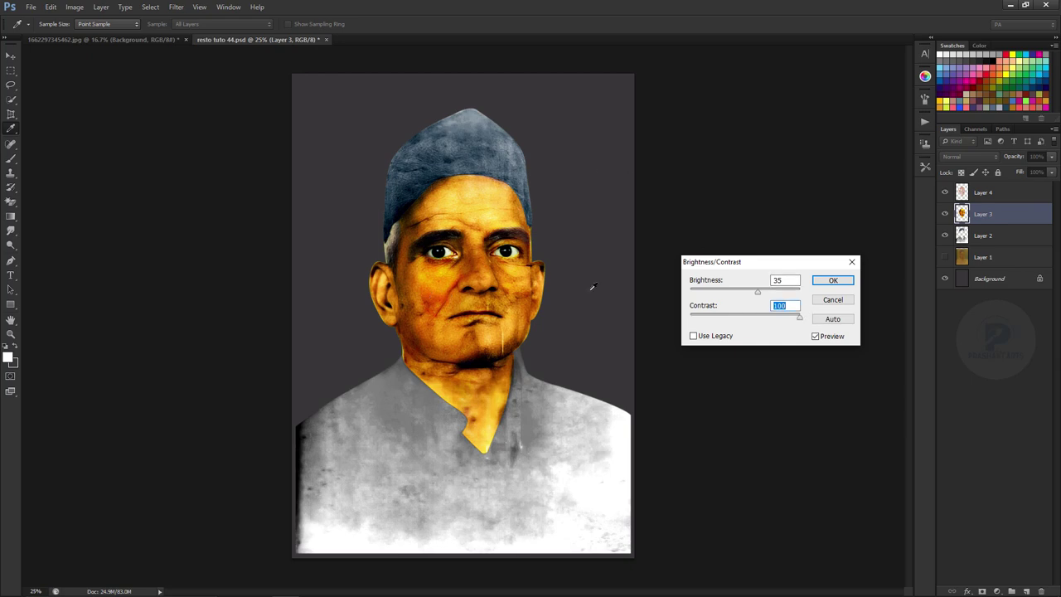
drag(798, 320, 730, 325)
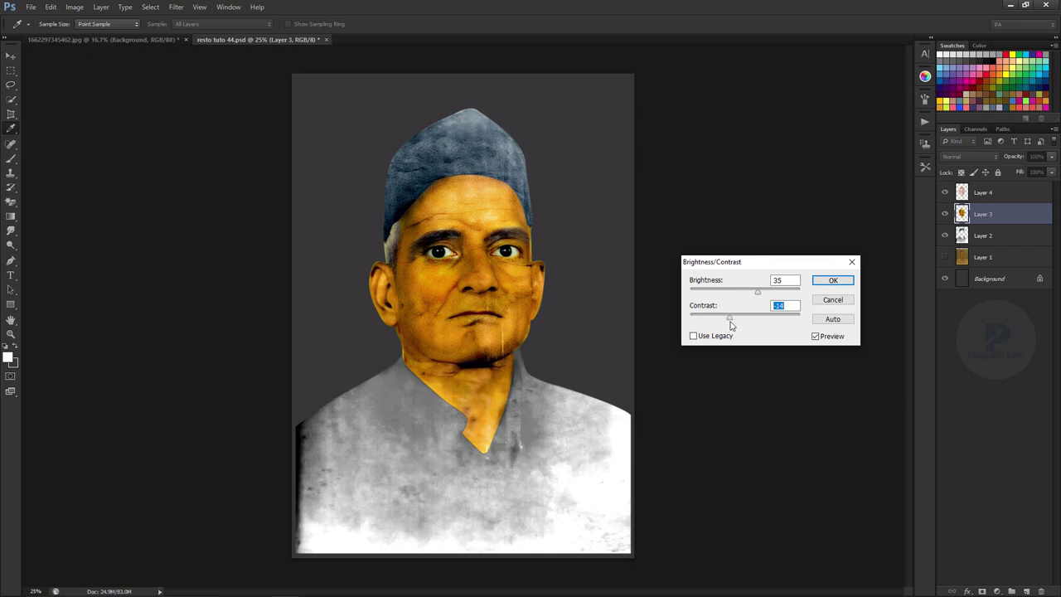
click(824, 281)
key(m)
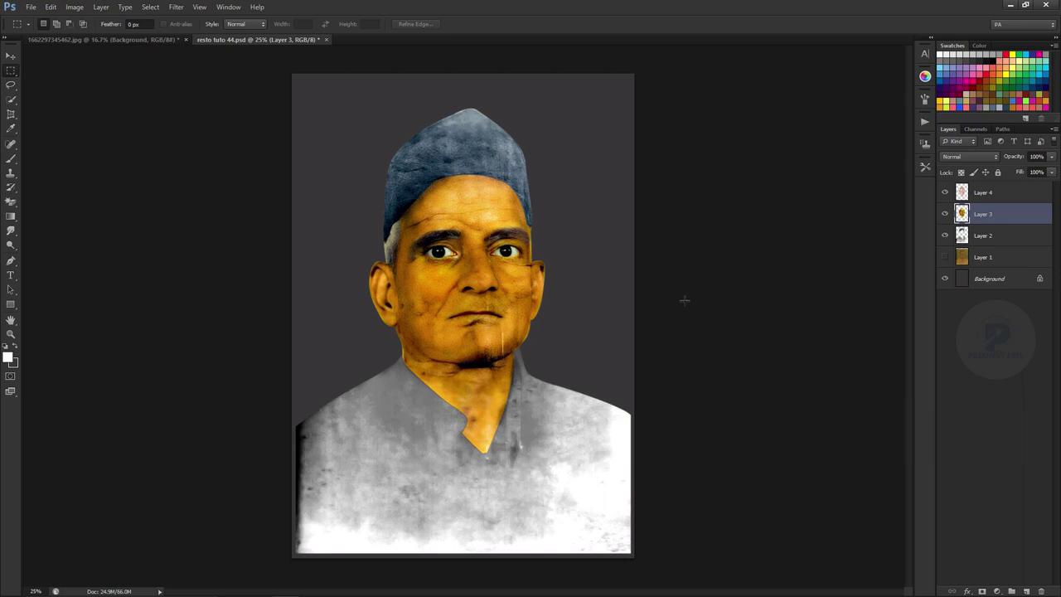
Step: Apply Selective Color with Reds Yellow -100, Magenta -18 and Yellows Yellow -71
key(alt+i)
key(a)
key(s)
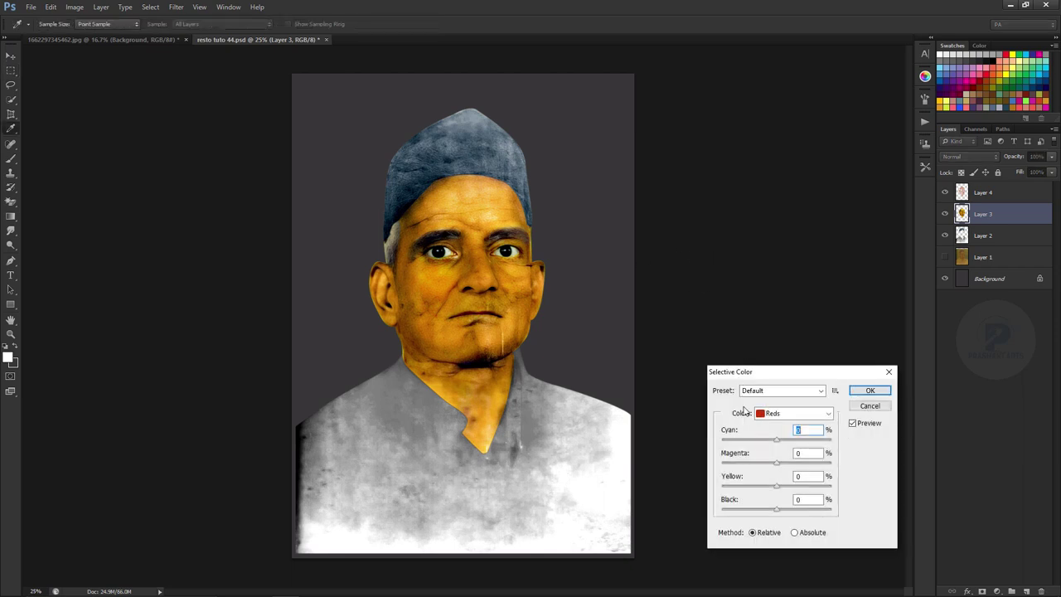
mouse_move(776, 487)
mouse_down()
mouse_move(711, 491)
mouse_move(779, 488)
mouse_move(719, 493)
mouse_move(727, 491)
mouse_up()
mouse_move(776, 463)
mouse_down()
mouse_move(806, 464)
mouse_move(772, 464)
mouse_move(768, 488)
mouse_up()
click(853, 425)
click(853, 424)
click(804, 413)
click(801, 438)
mouse_move(776, 486)
mouse_down()
mouse_move(744, 489)
mouse_move(755, 491)
mouse_up()
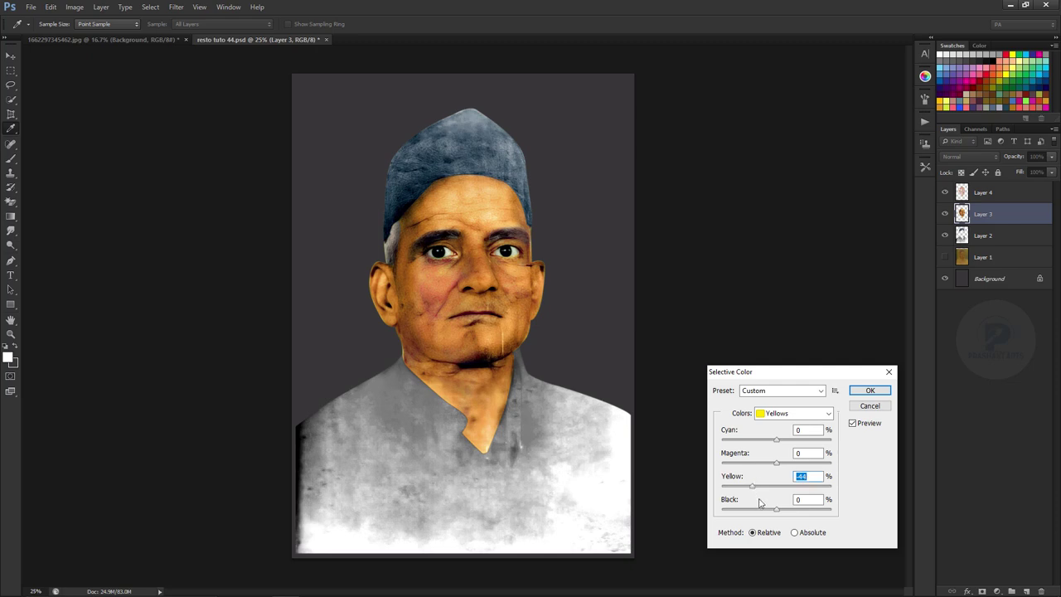
mouse_move(752, 490)
mouse_down()
mouse_move(711, 494)
mouse_move(751, 492)
mouse_up()
click(869, 390)
Step: In Levels, leave Red unchanged and set the Green channel white input to 221
key(m)
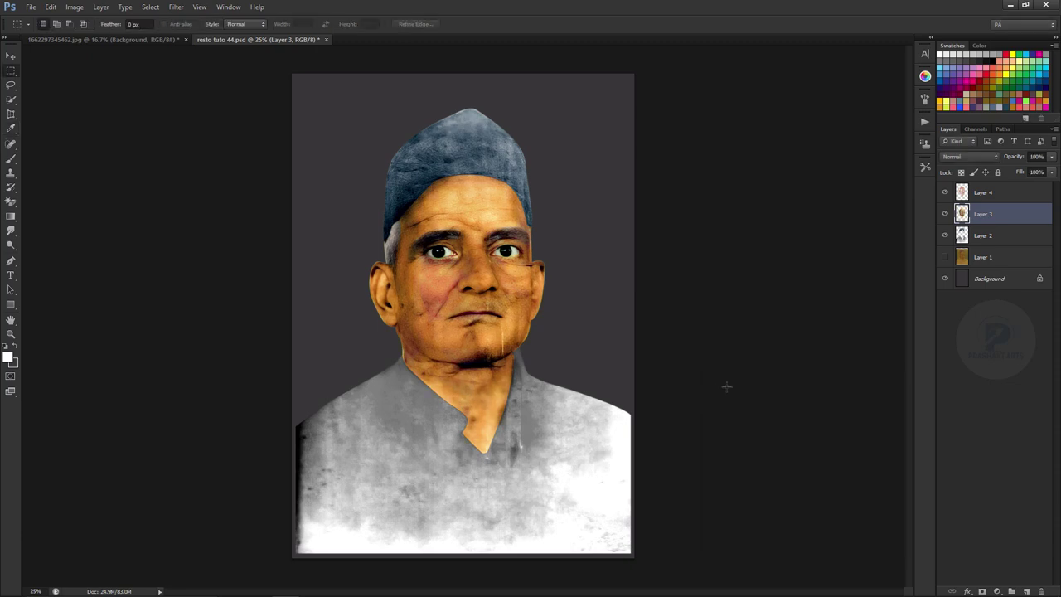
key(ctrl+l)
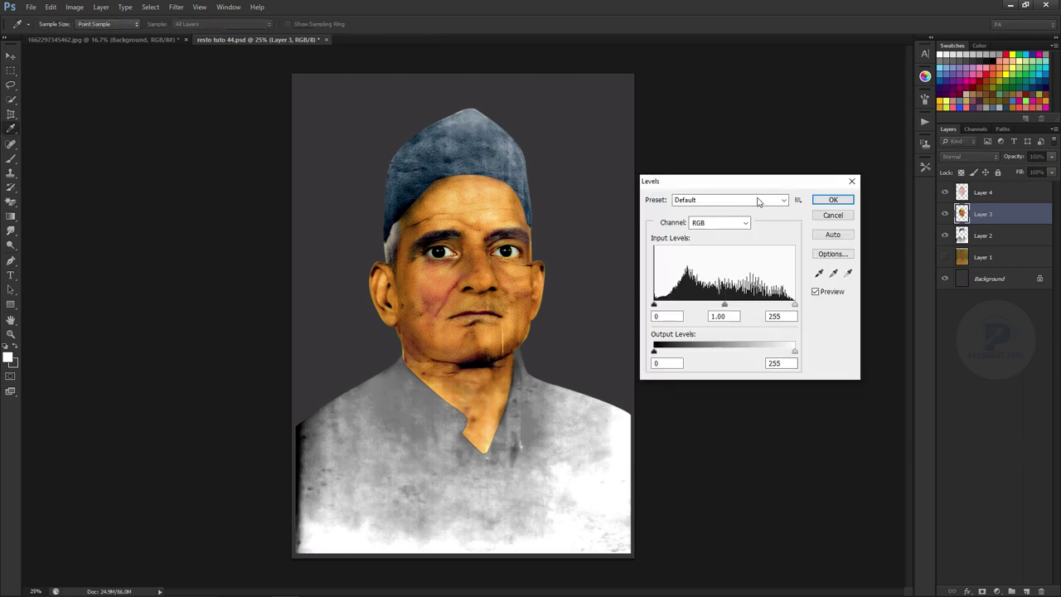
click(717, 222)
click(718, 245)
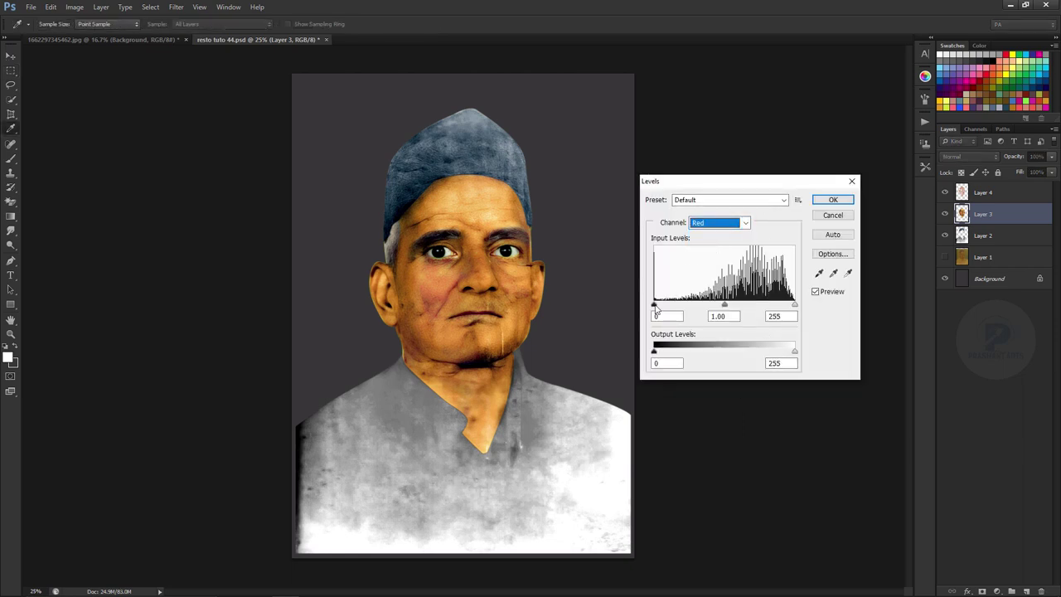
drag(655, 305, 656, 305)
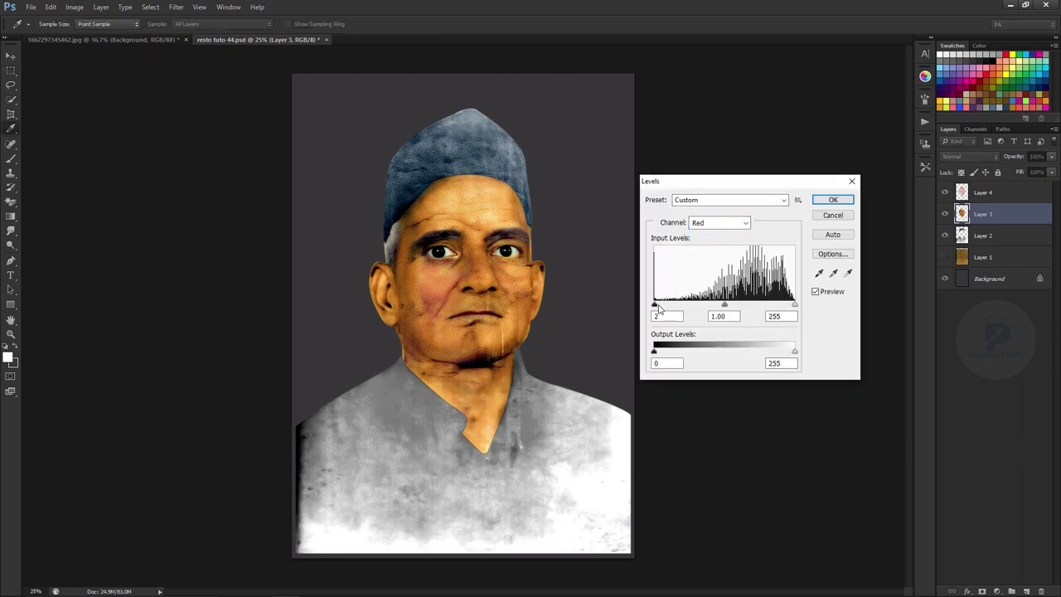
click(748, 220)
click(717, 255)
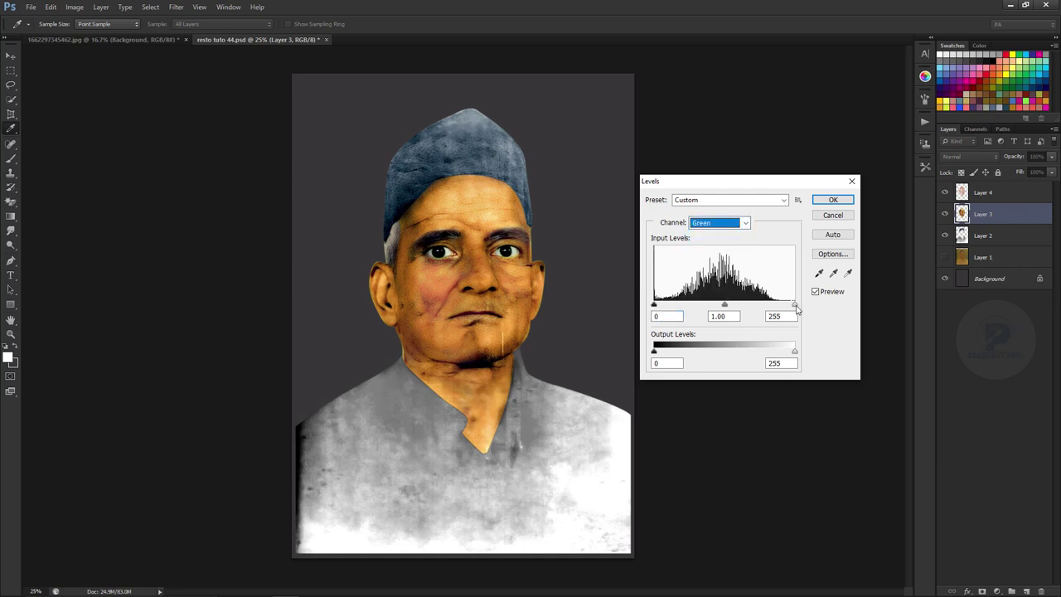
drag(794, 305, 776, 304)
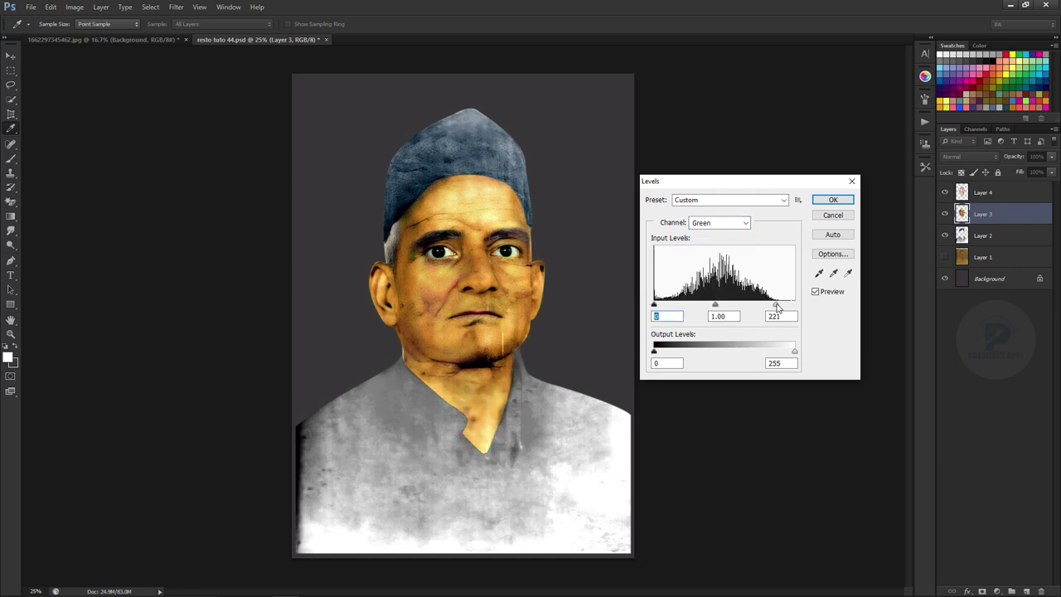
Step: Set the Blue channel white input to 203 with midtone 0.91, and apply Levels
click(749, 223)
click(718, 251)
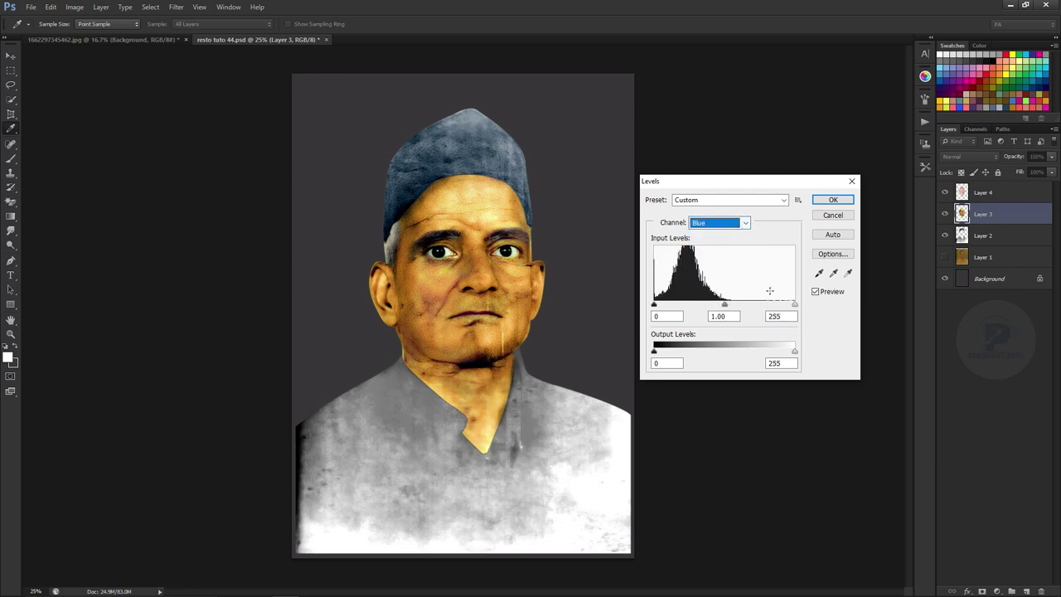
drag(792, 305, 730, 305)
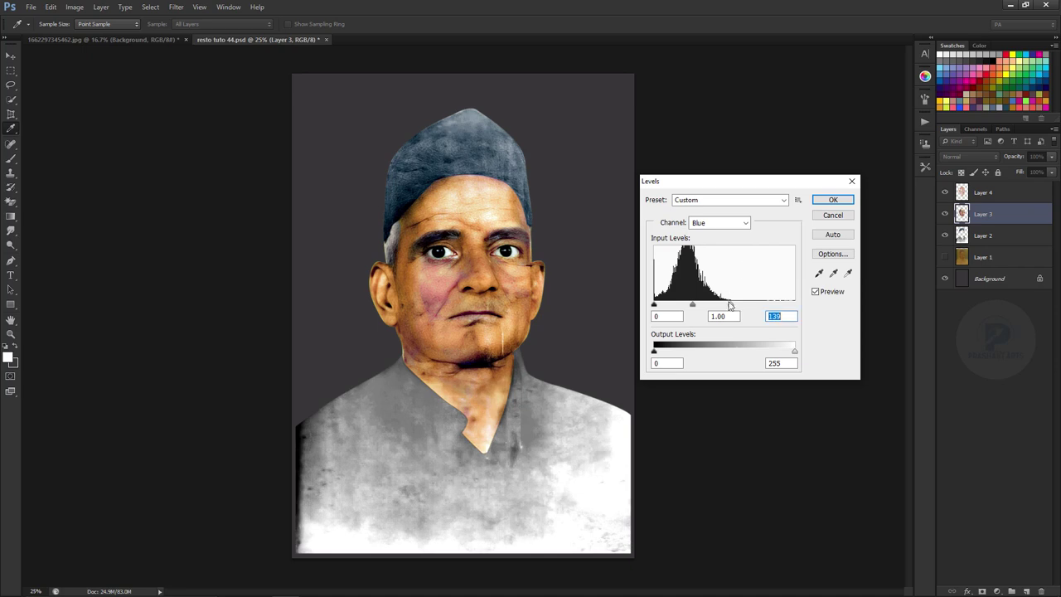
drag(693, 306, 742, 306)
click(815, 292)
click(814, 292)
click(815, 293)
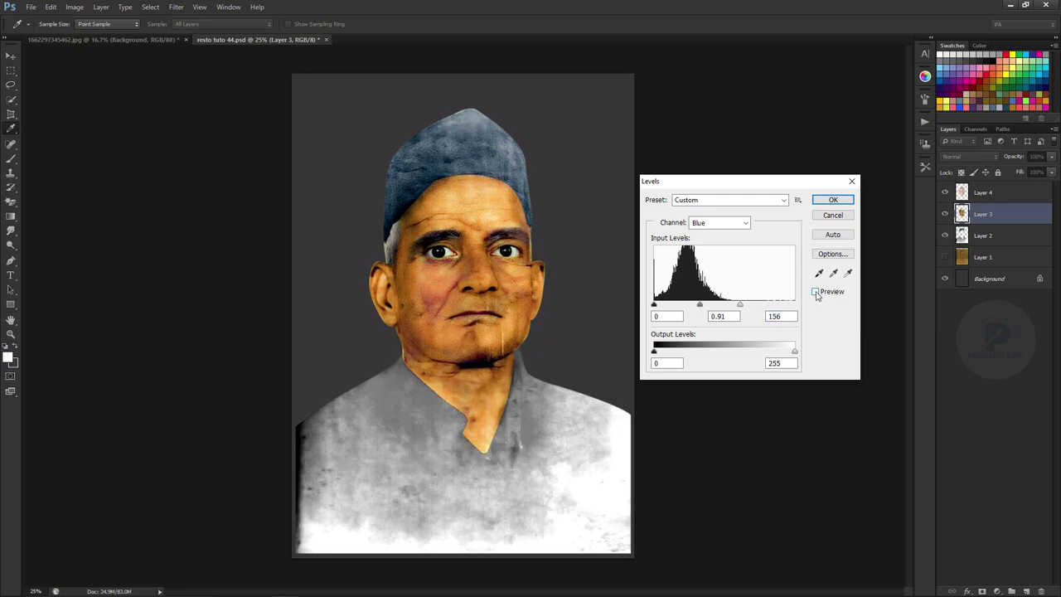
click(815, 293)
drag(740, 305, 765, 305)
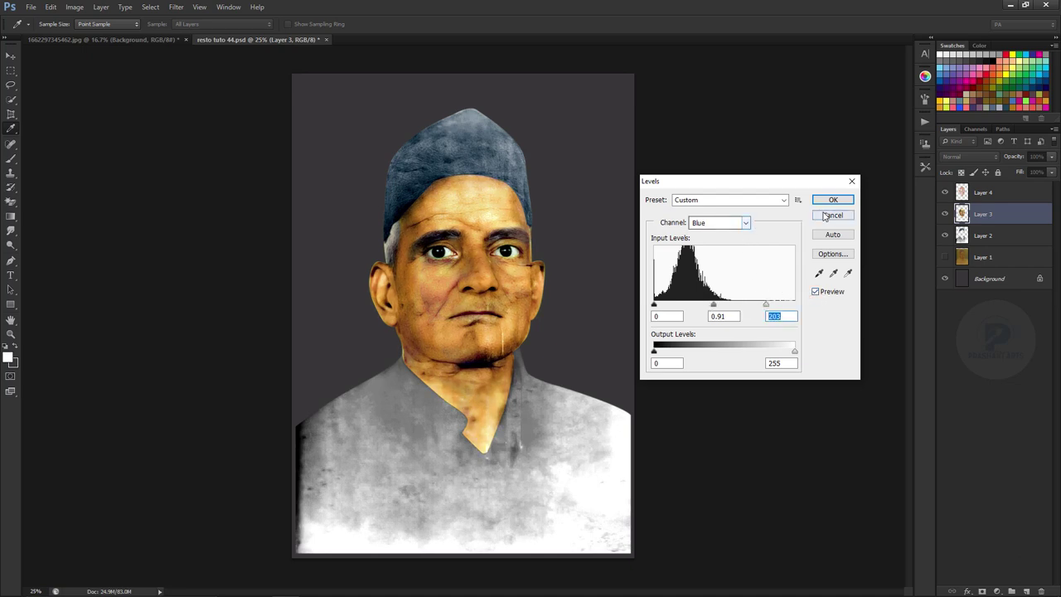
key(Return)
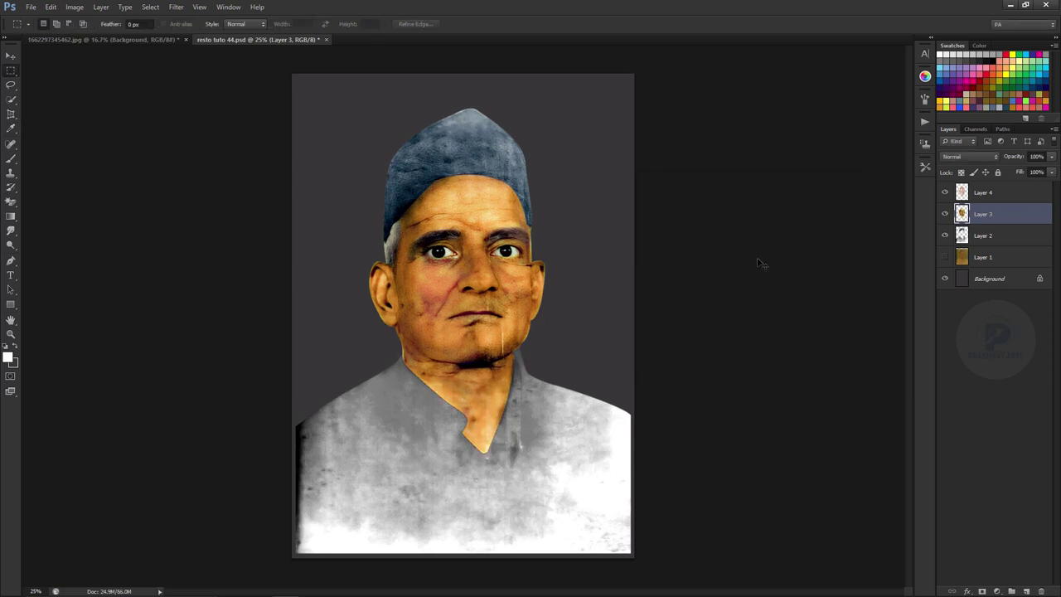
Step: Apply a second Levels pass, nudging Green highlights and setting Blue white input to 134
key(ctrl+l)
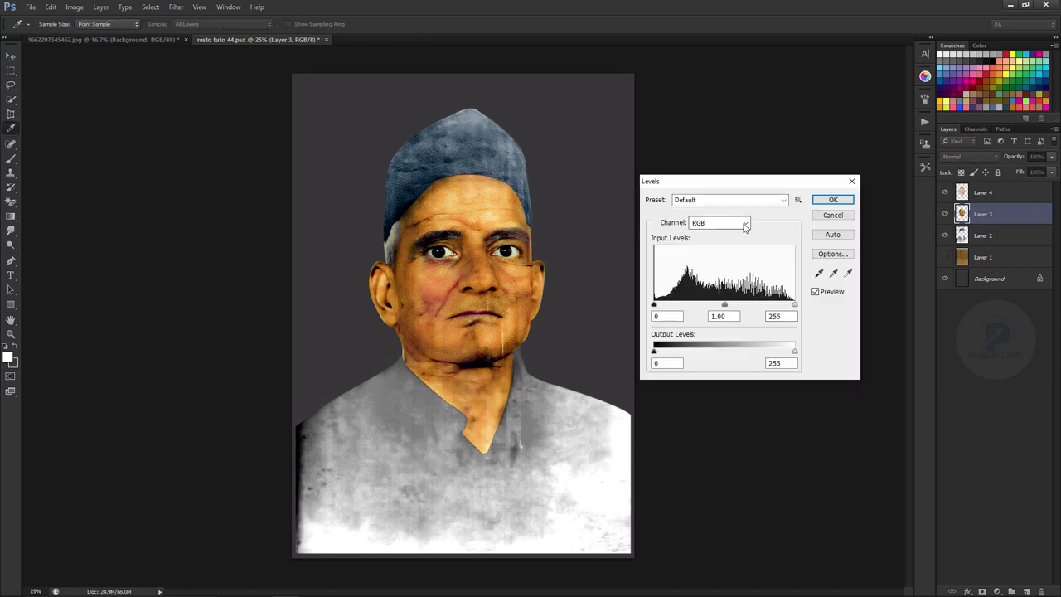
click(743, 223)
click(724, 252)
drag(792, 306, 785, 307)
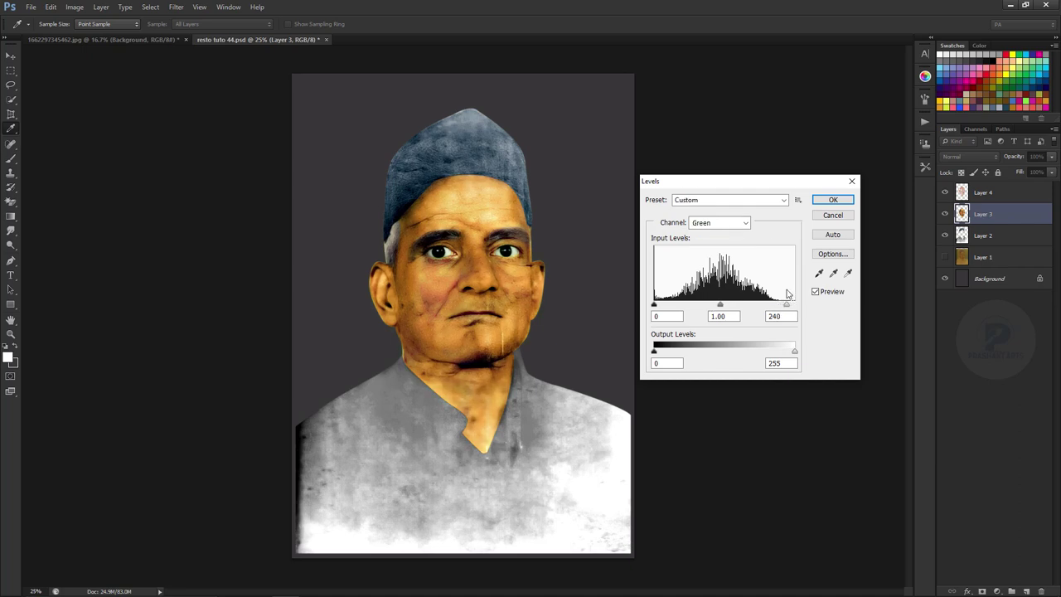
click(745, 222)
click(721, 268)
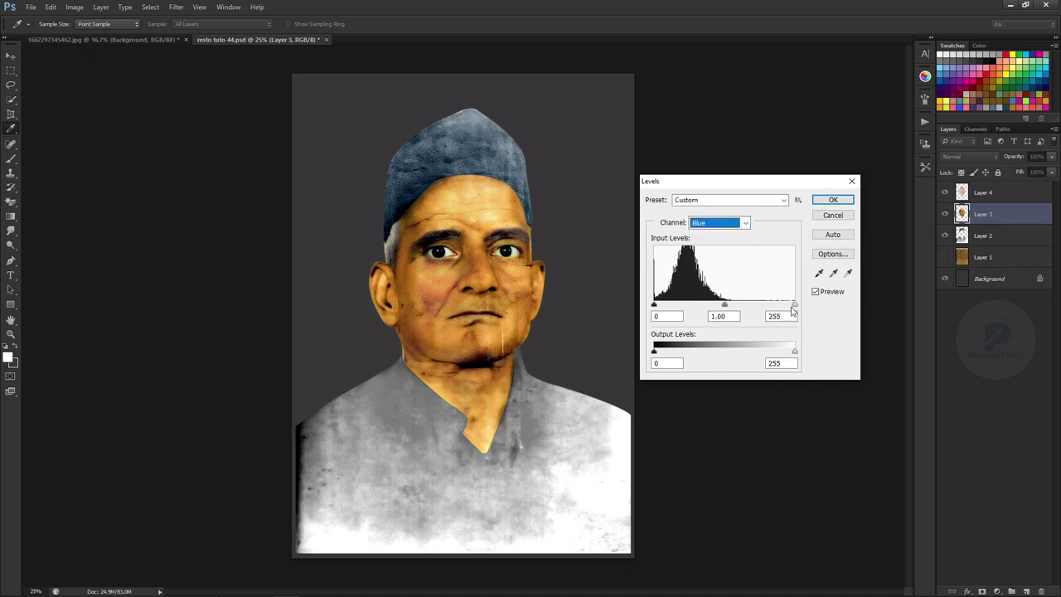
mouse_move(792, 311)
mouse_down()
mouse_move(713, 311)
mouse_move(740, 310)
mouse_move(728, 309)
mouse_up()
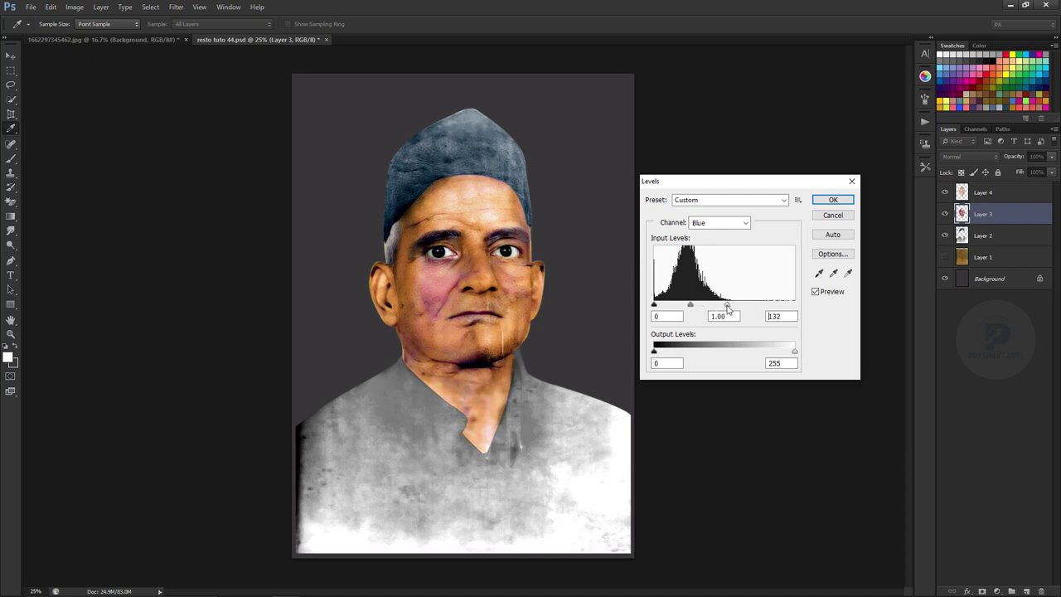
click(816, 291)
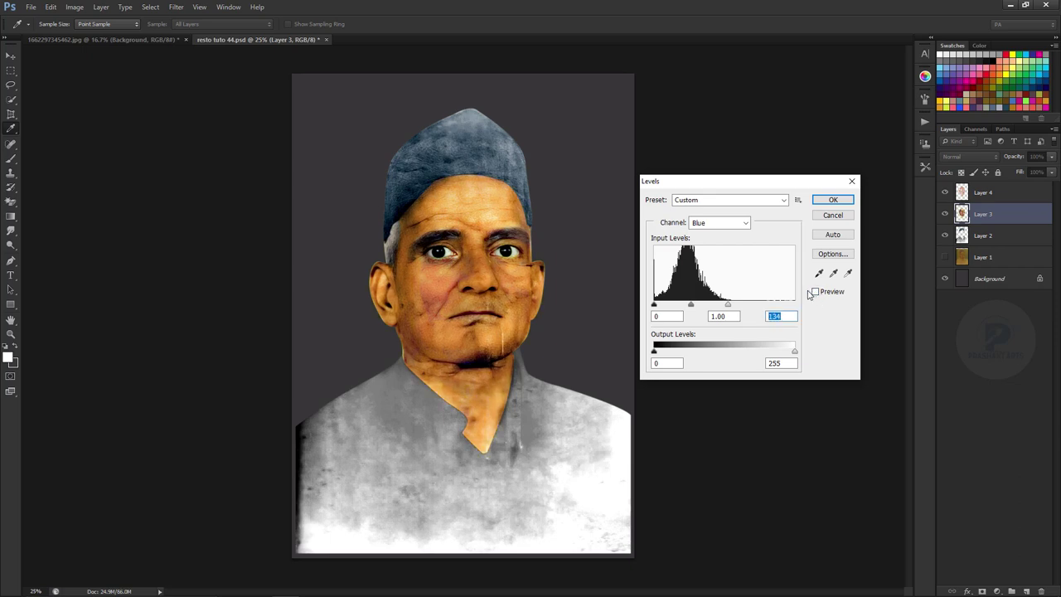
click(815, 291)
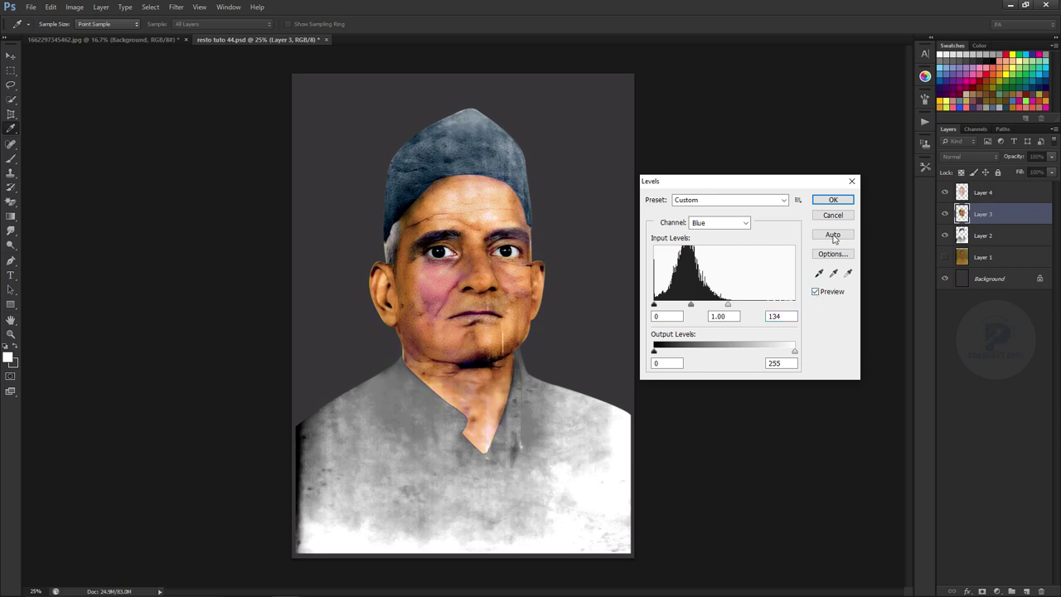
click(833, 199)
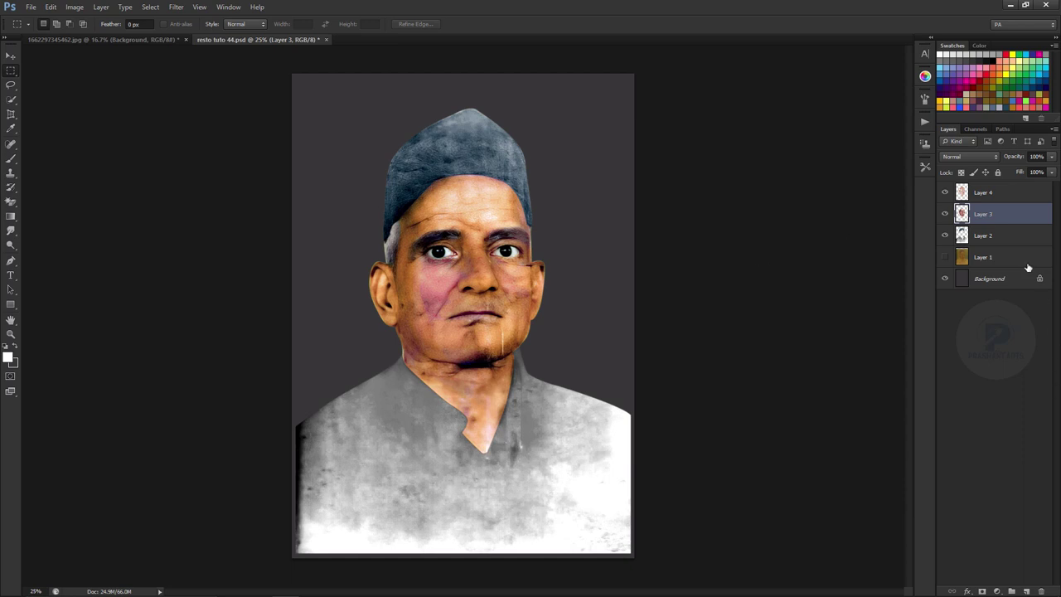
Step: On Layer 4, paint a sampled skin tone over the left cheek
click(1004, 196)
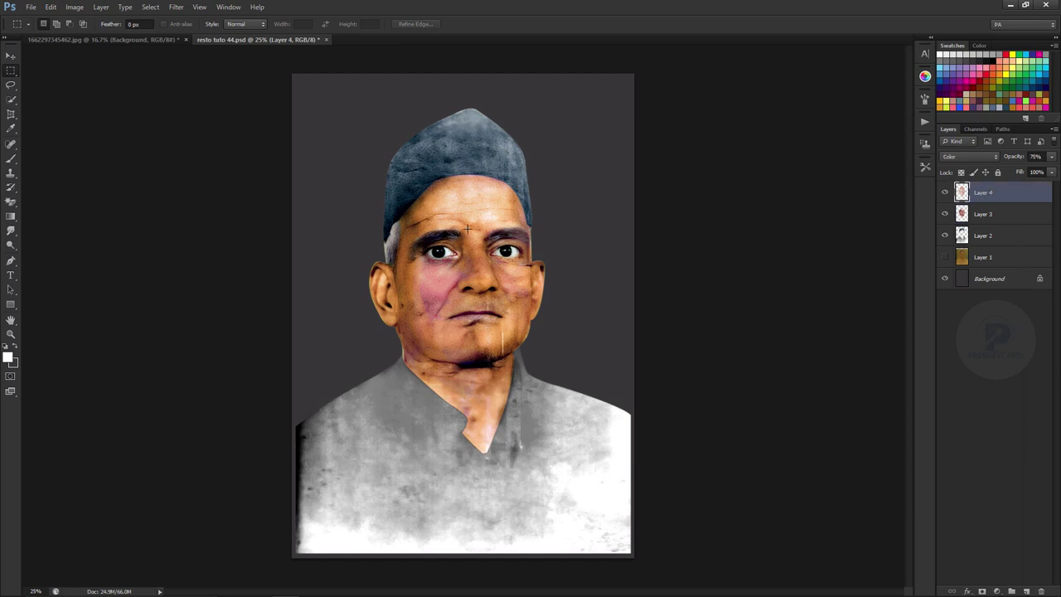
click(14, 158)
alt+click(419, 273)
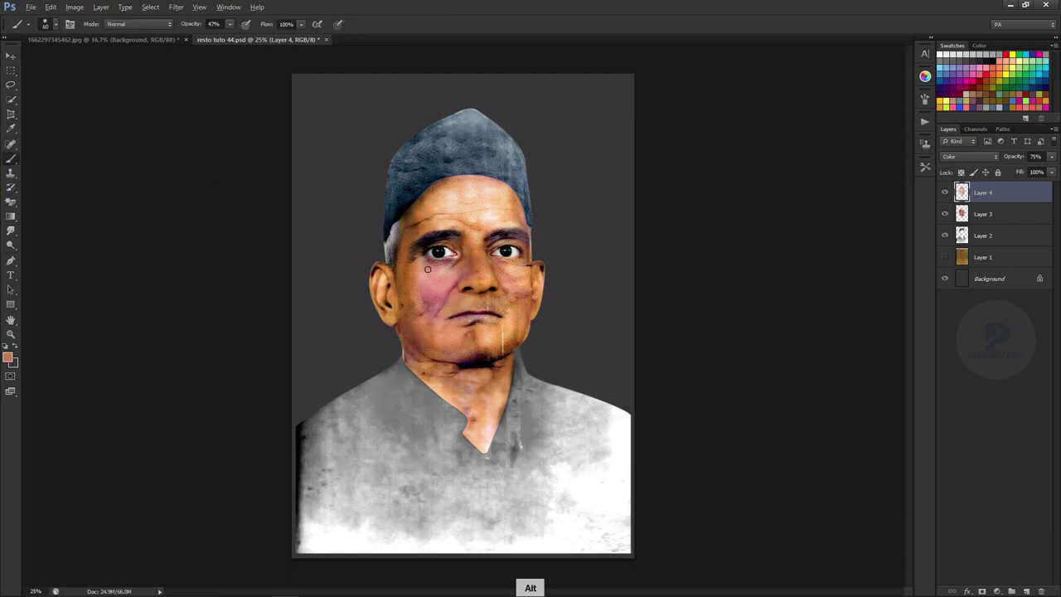
key(bracketright)
key(bracketright)
key(bracketright)
key(bracketright)
key(bracketright)
key(bracketright)
key(bracketright)
key(bracketright)
key(bracketright)
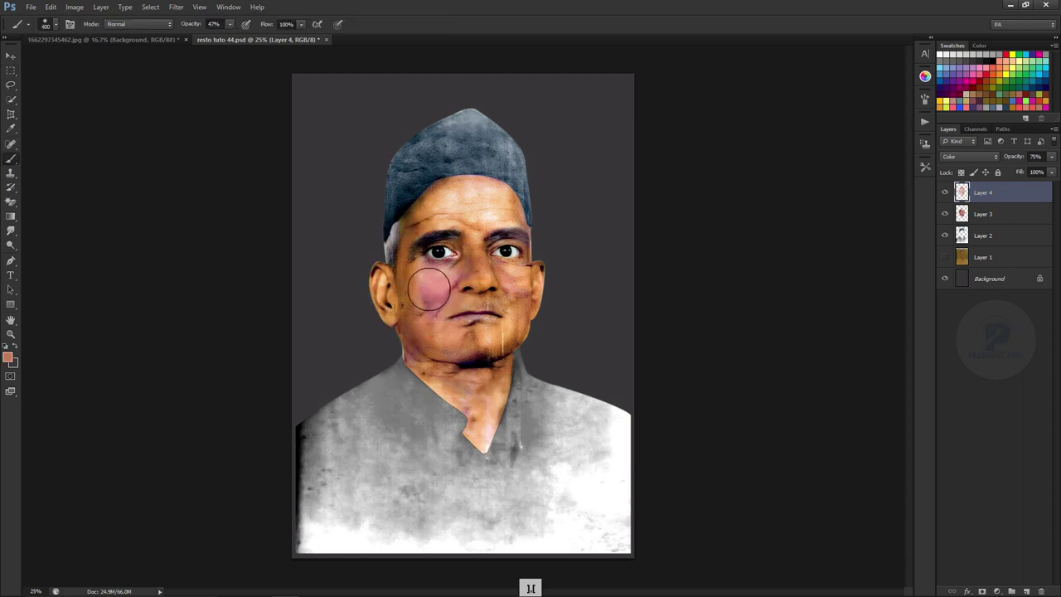
mouse_move(439, 292)
mouse_down()
mouse_move(414, 289)
mouse_move(429, 306)
mouse_move(502, 288)
mouse_move(524, 298)
mouse_up()
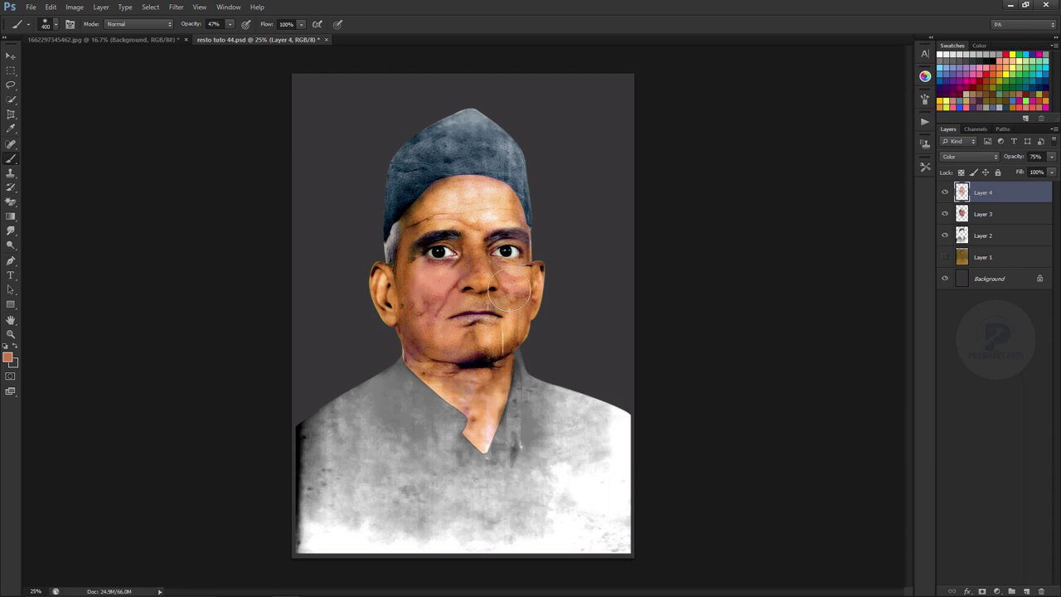
key(bracketleft)
key(bracketleft)
key(bracketleft)
Step: Resample forehead and chin skin tones at full opacity, undoing the chin stroke
key(alt)
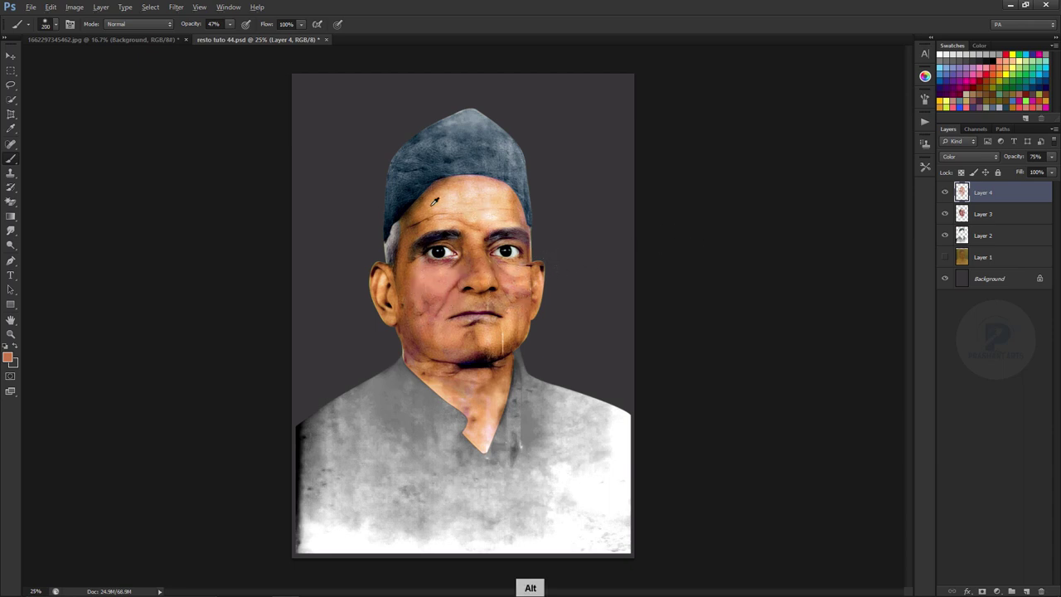
alt+click(428, 208)
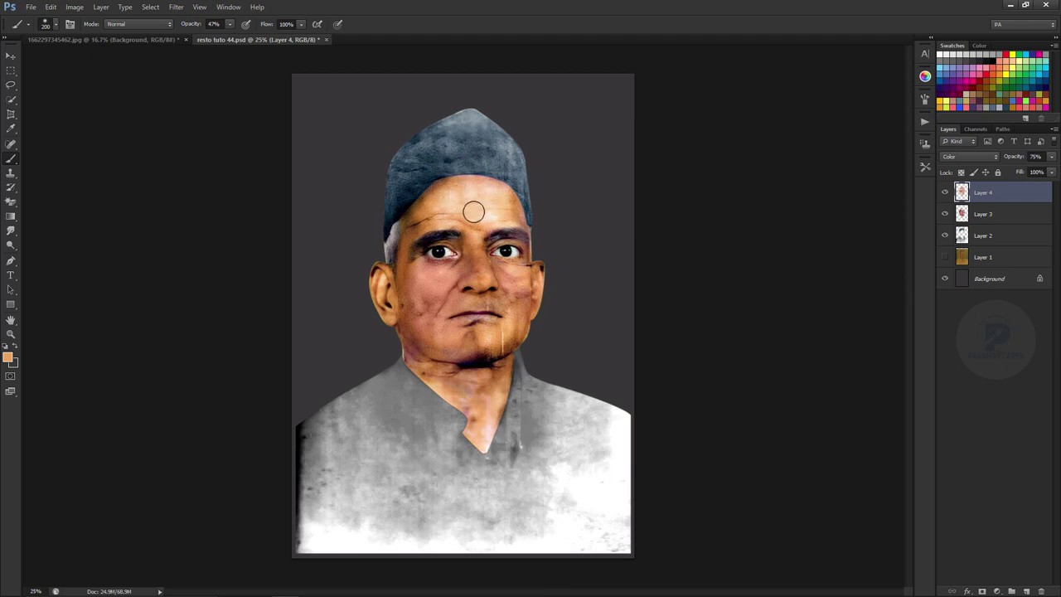
key(0)
key(alt)
alt+click(501, 334)
key(bracketright)
key(bracketright)
key(bracketright)
key(bracketleft)
key(ctrl+alt+z)
Step: Load the skin selection and paint the neck and collar skin orange
ctrl+click(961, 193)
mouse_move(479, 454)
mouse_down()
mouse_move(533, 343)
mouse_move(473, 355)
mouse_move(379, 310)
mouse_up()
key(bracketleft)
key(bracketleft)
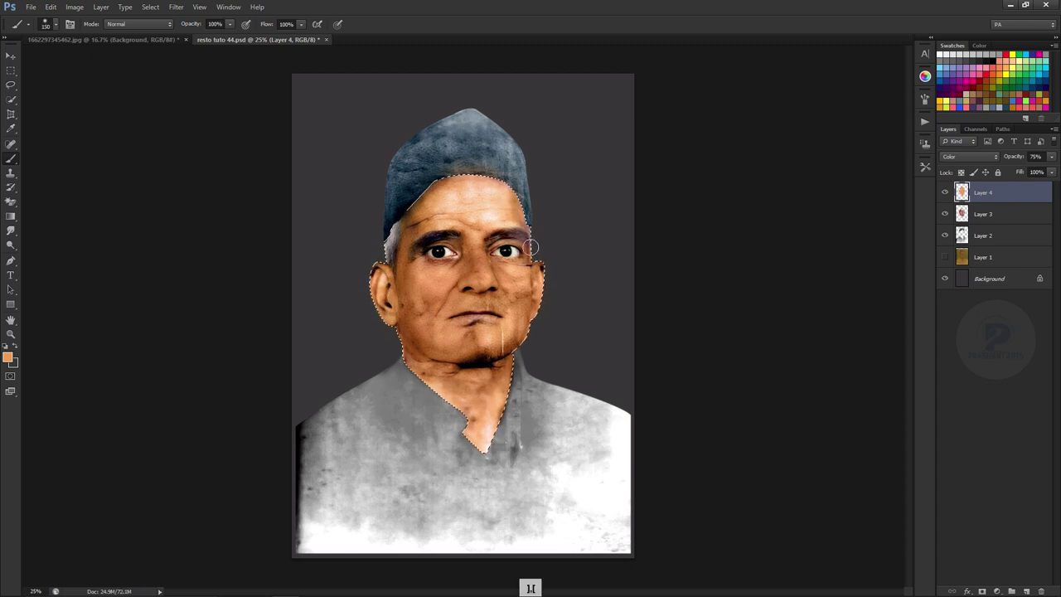
key(bracketleft)
key(bracketleft)
key(bracketright)
key(bracketright)
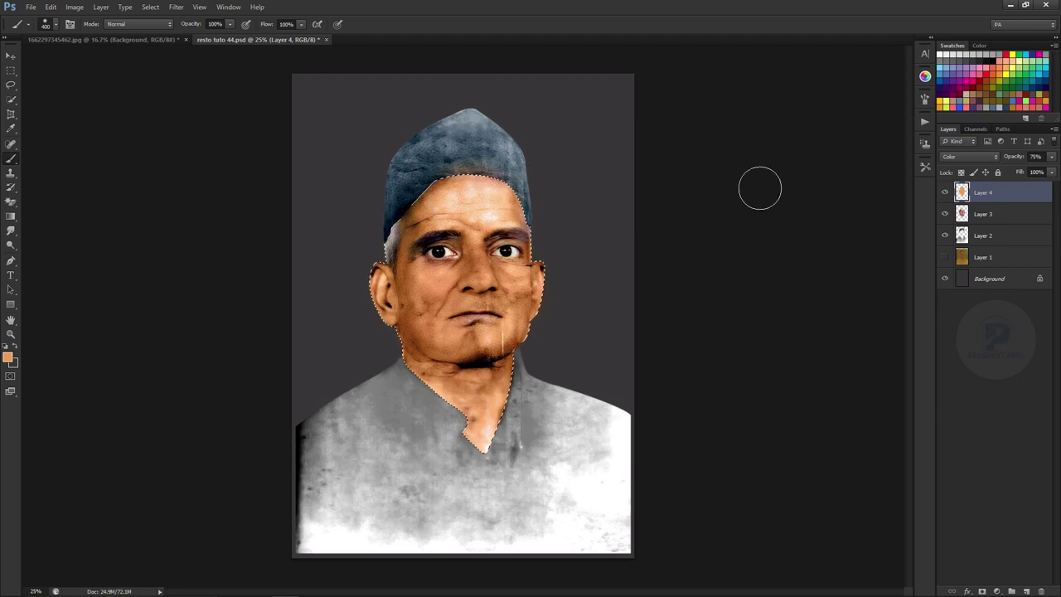
Step: Lower the skin tint to 26% opacity and merge it down into Layer 3
click(945, 195)
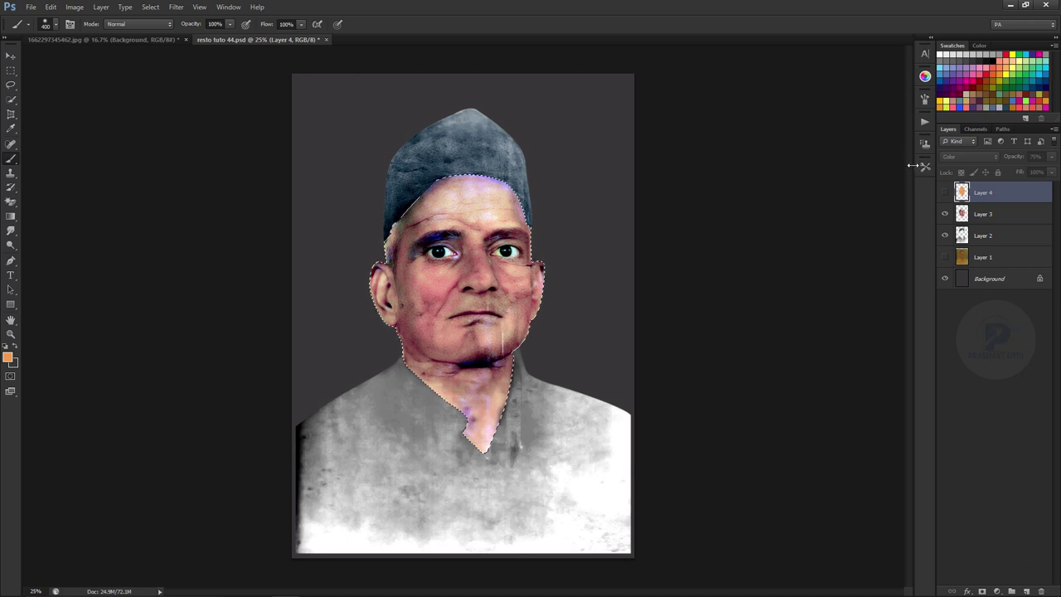
click(944, 192)
drag(1020, 157, 996, 159)
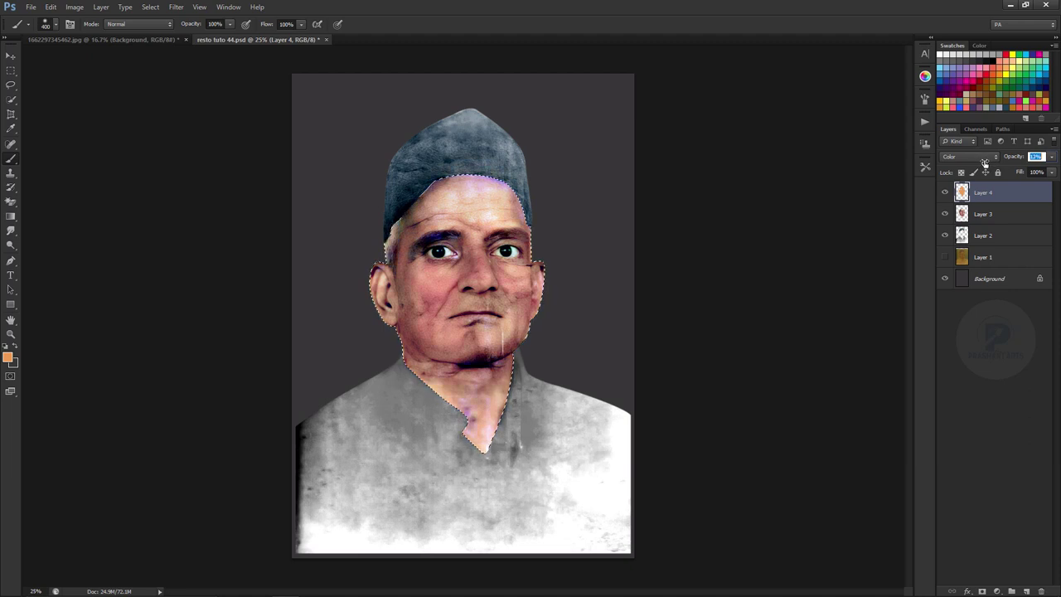
drag(992, 161, 987, 161)
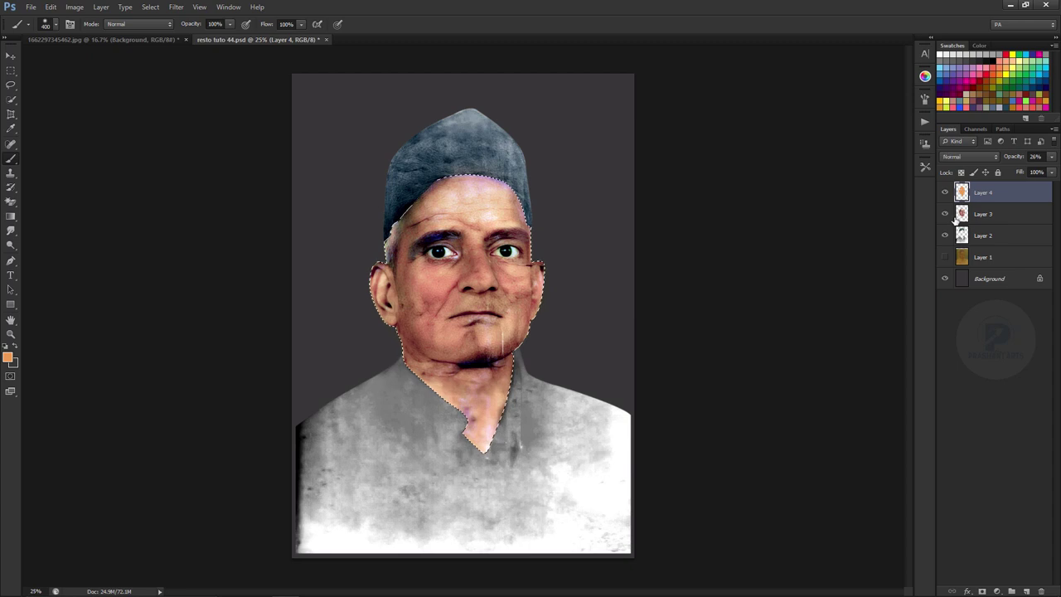
key(ctrl+e)
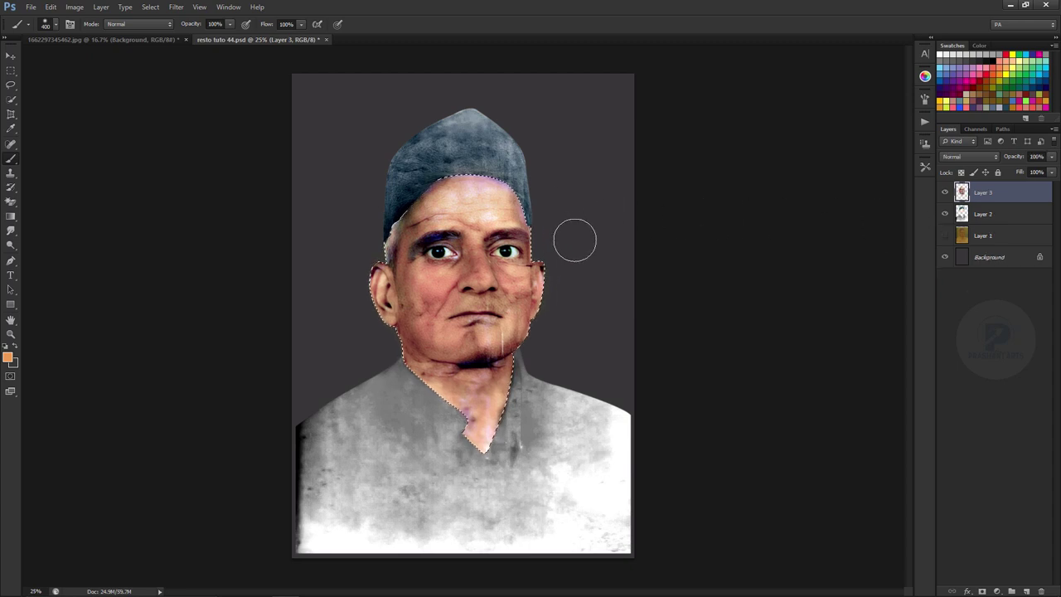
key(ctrl+equal)
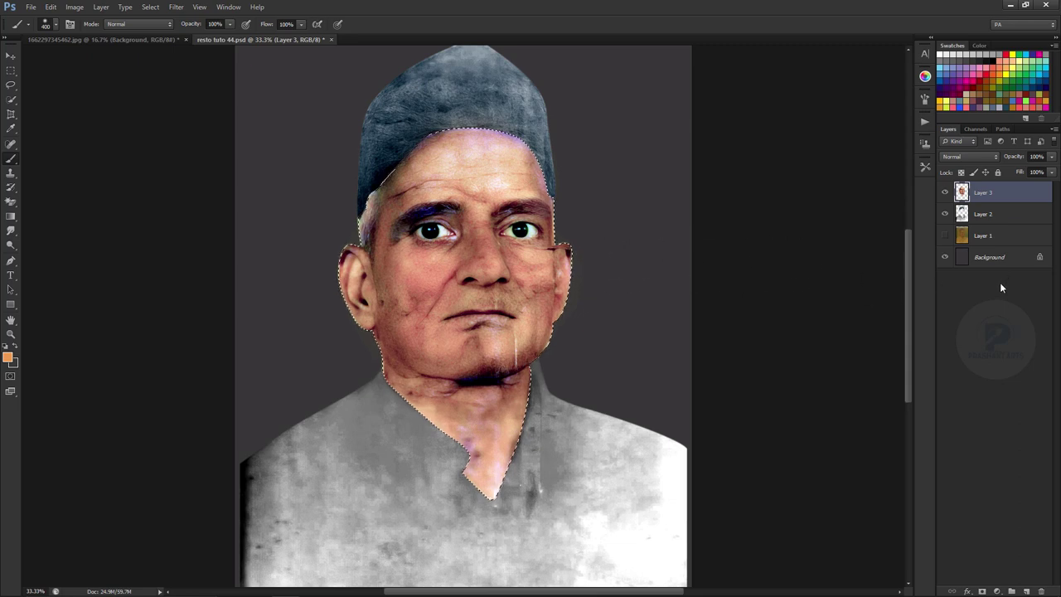
Step: Add a new Color-blend layer and prepare a sampled reddish tone at 61% brush opacity
click(1026, 590)
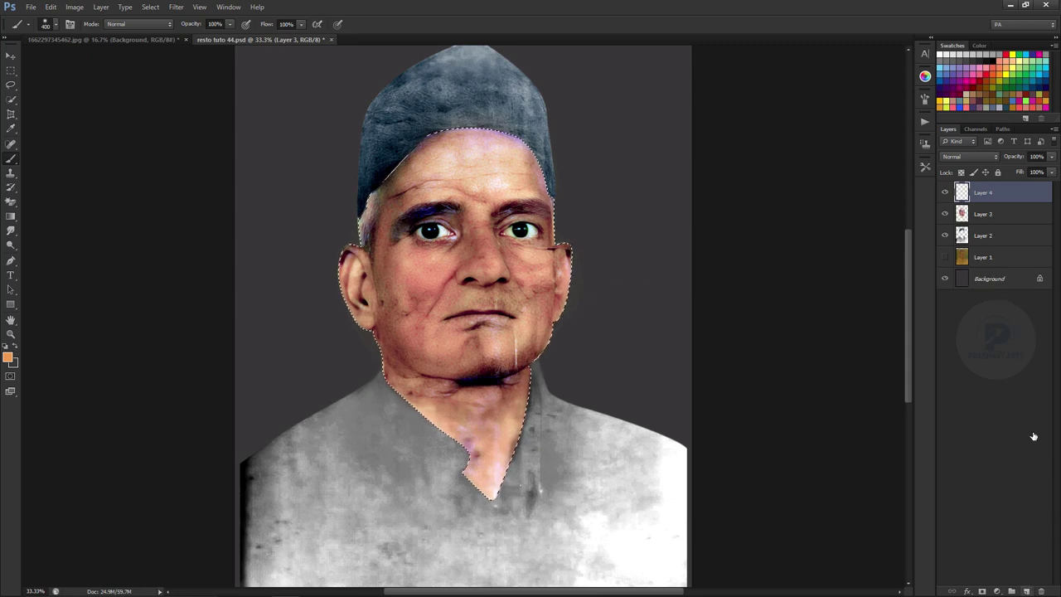
click(985, 157)
click(946, 429)
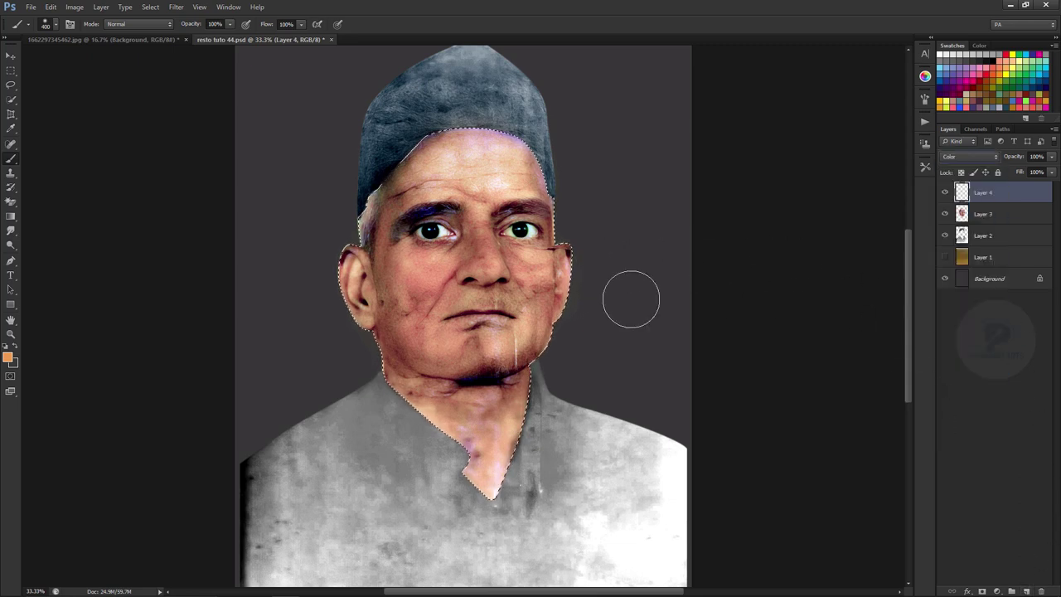
alt+click(388, 267)
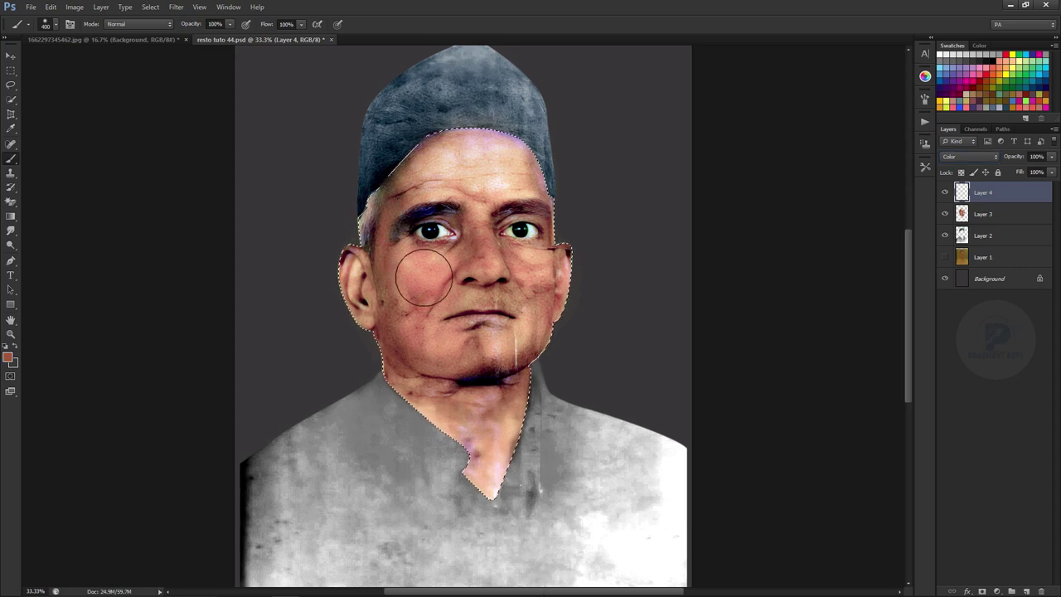
key(bracketleft)
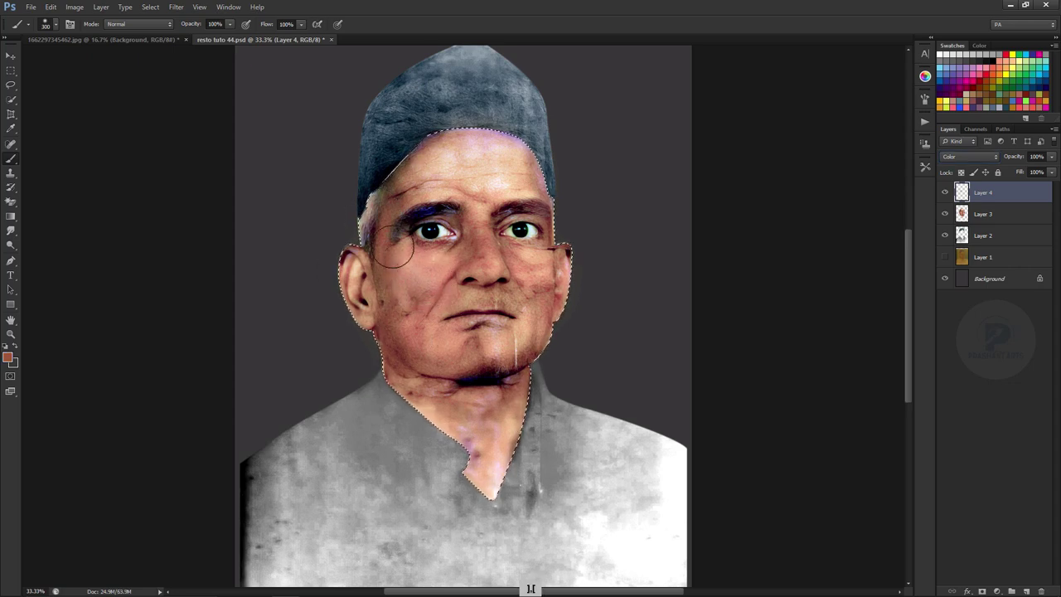
key(bracketleft)
drag(200, 24, 157, 27)
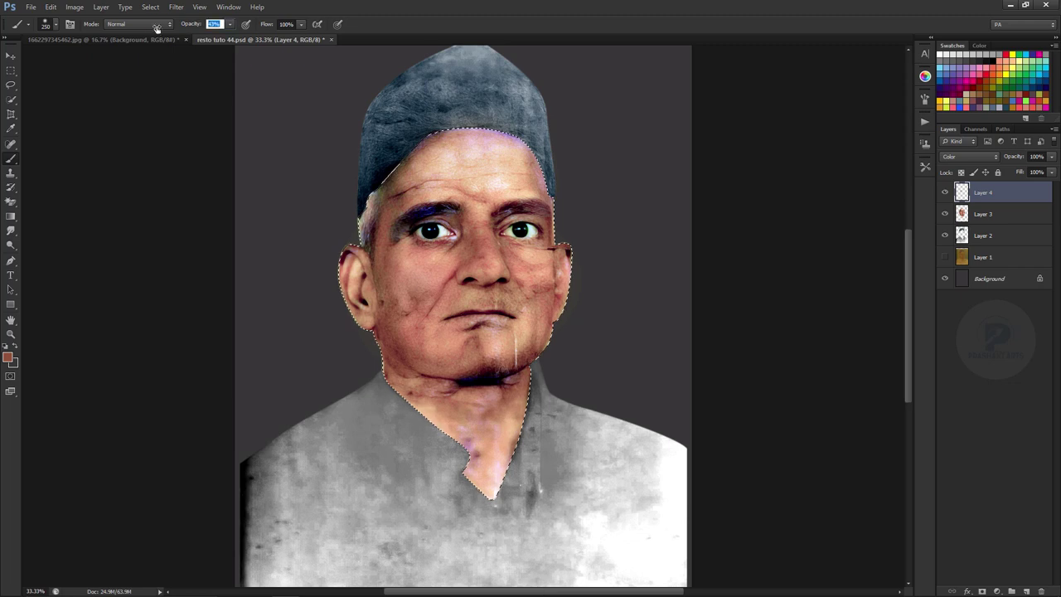
text(61)
key(Return)
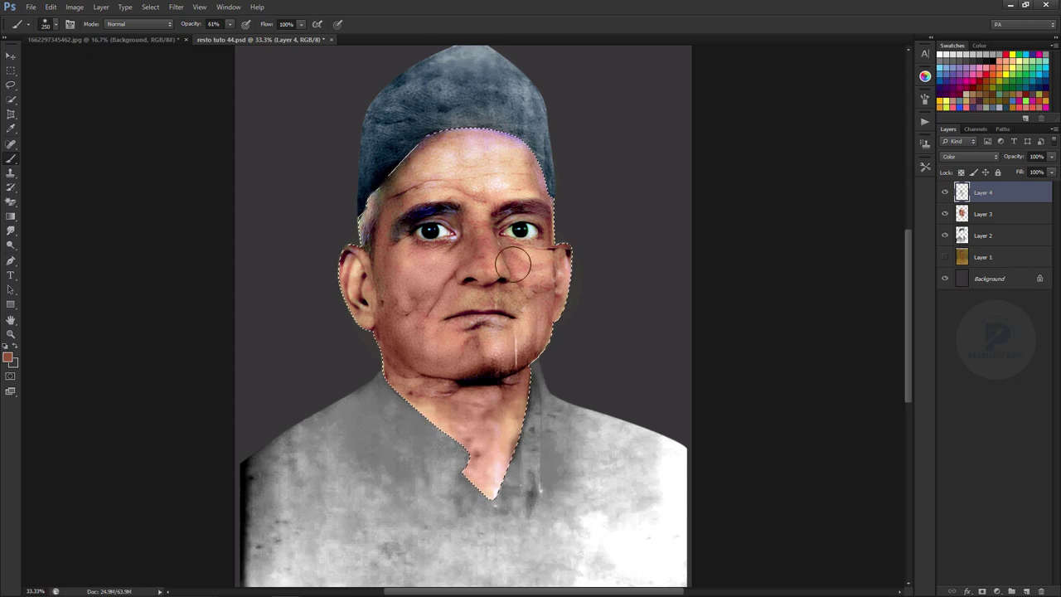
Step: Paint the reddish flush over cheeks and nose and merge it into Layer 3
key(bracketright)
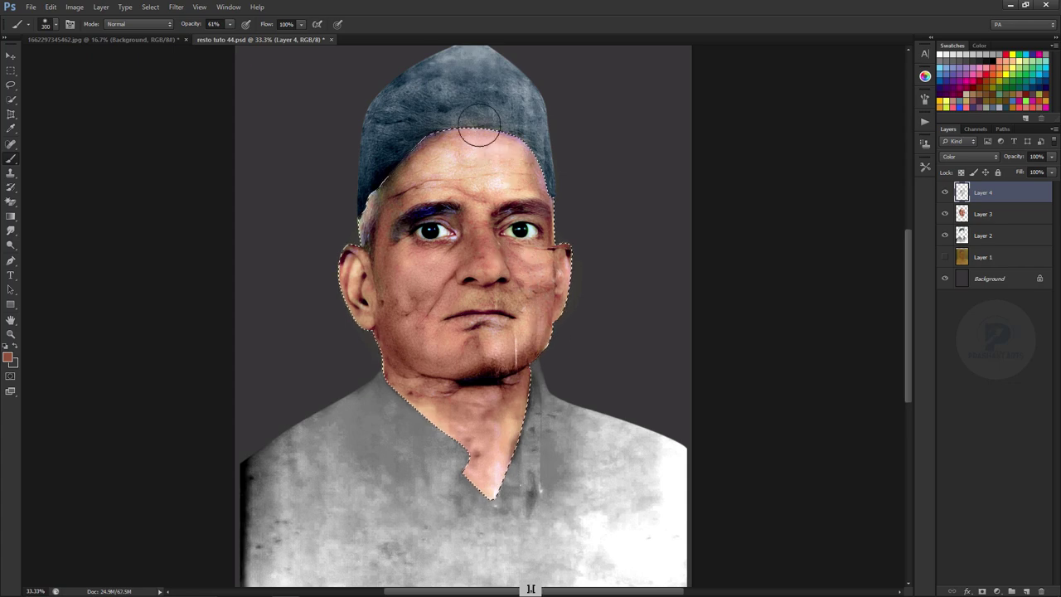
key(bracketleft)
key(bracketleft)
key(bracketright)
key(bracketright)
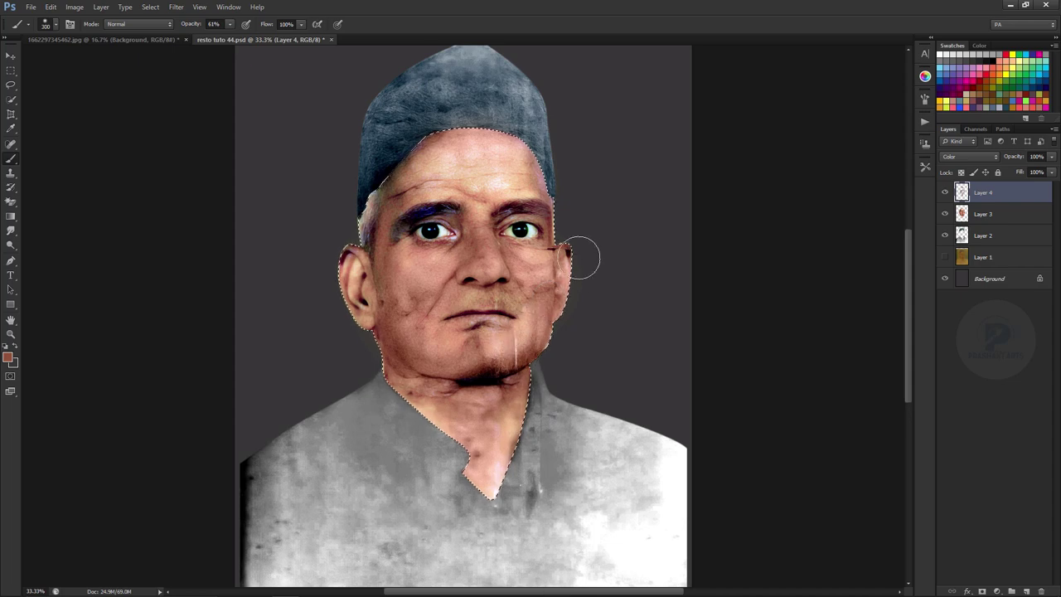
key(ctrl+minus)
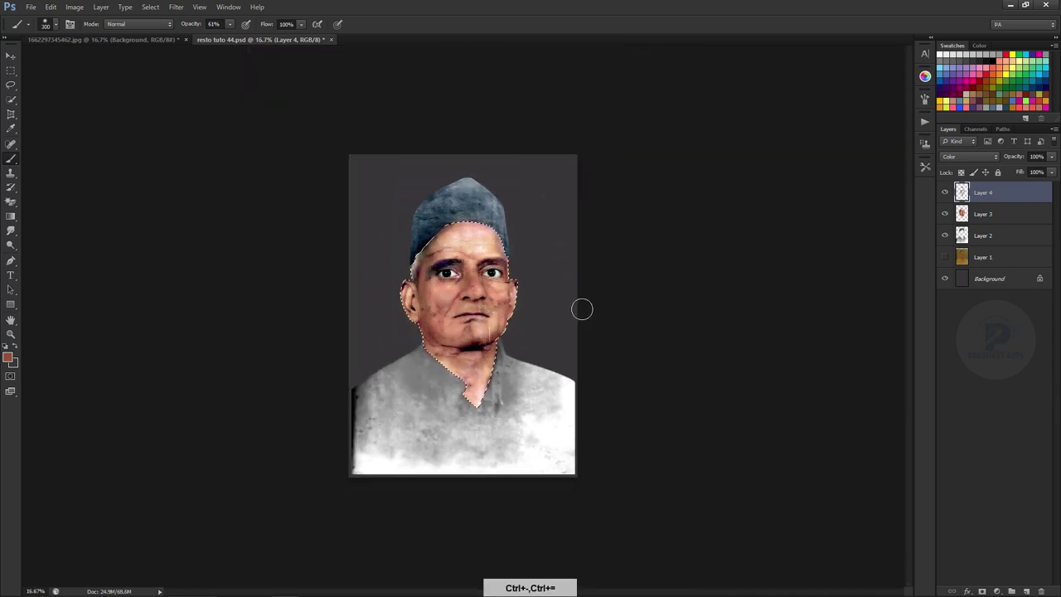
key(ctrl+equal)
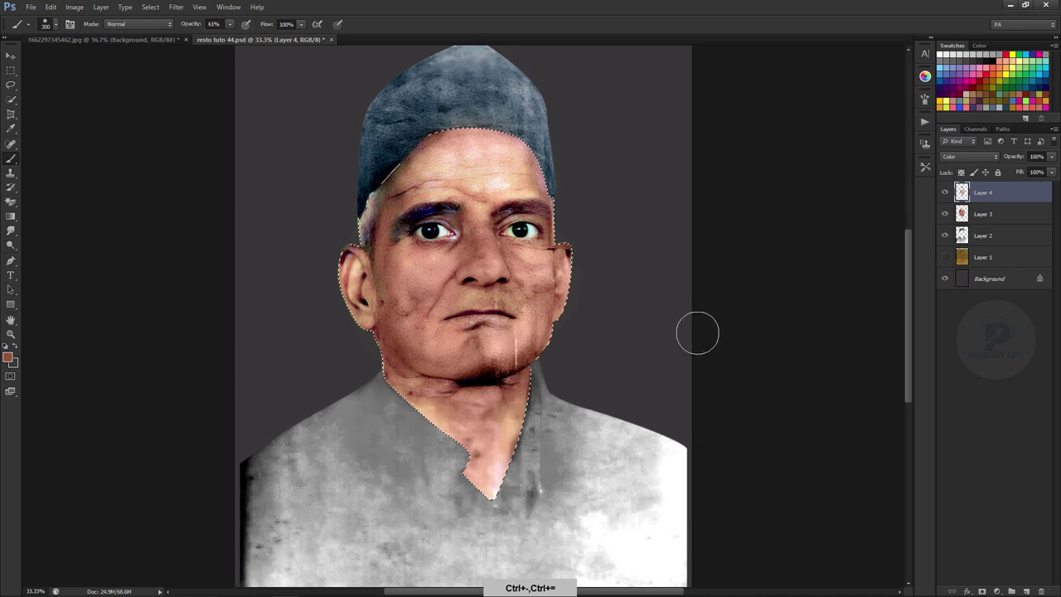
key(ctrl+z)
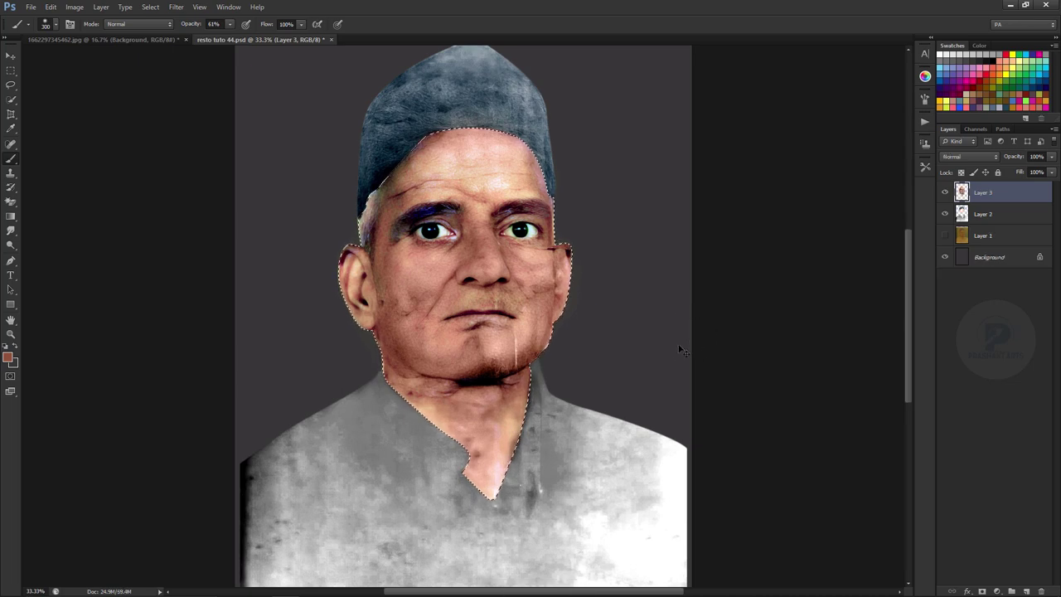
key(ctrl+u)
Step: Boost skin saturation to about +25, then try and undo a forehead brush stroke
drag(705, 503, 716, 511)
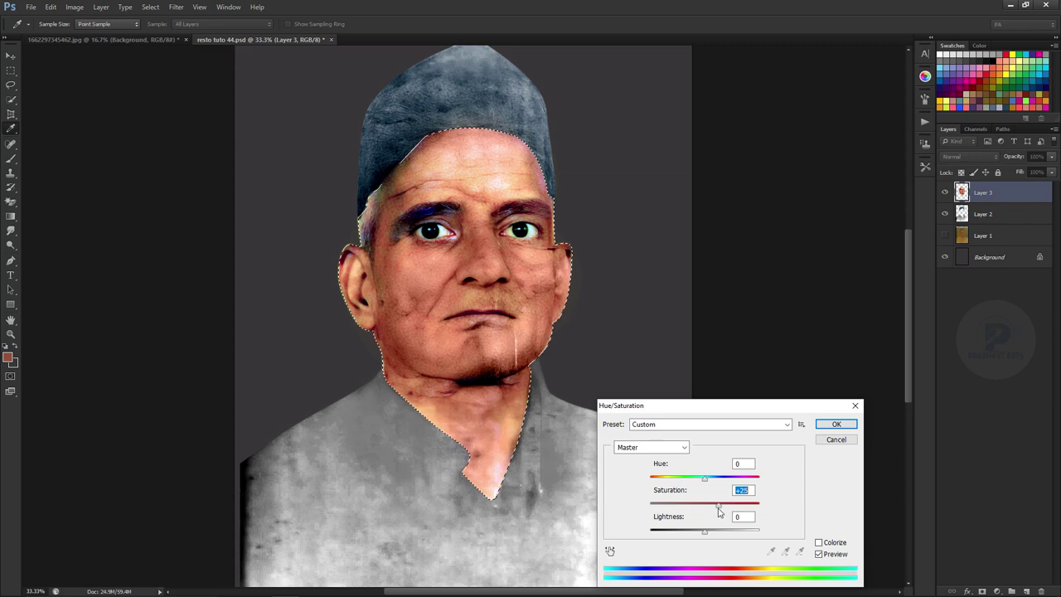
click(836, 424)
key(b)
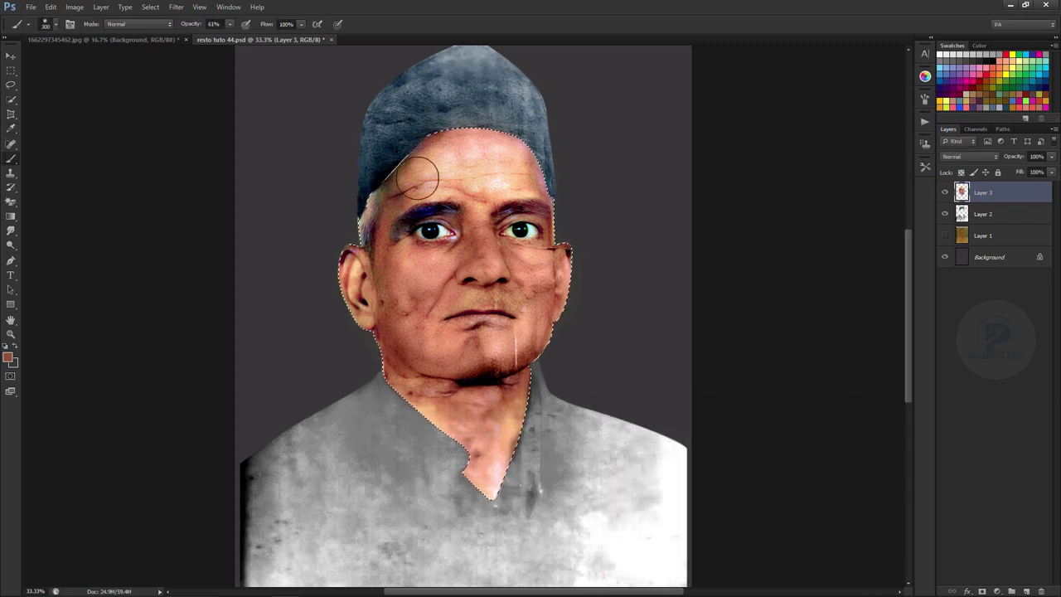
alt+click(395, 260)
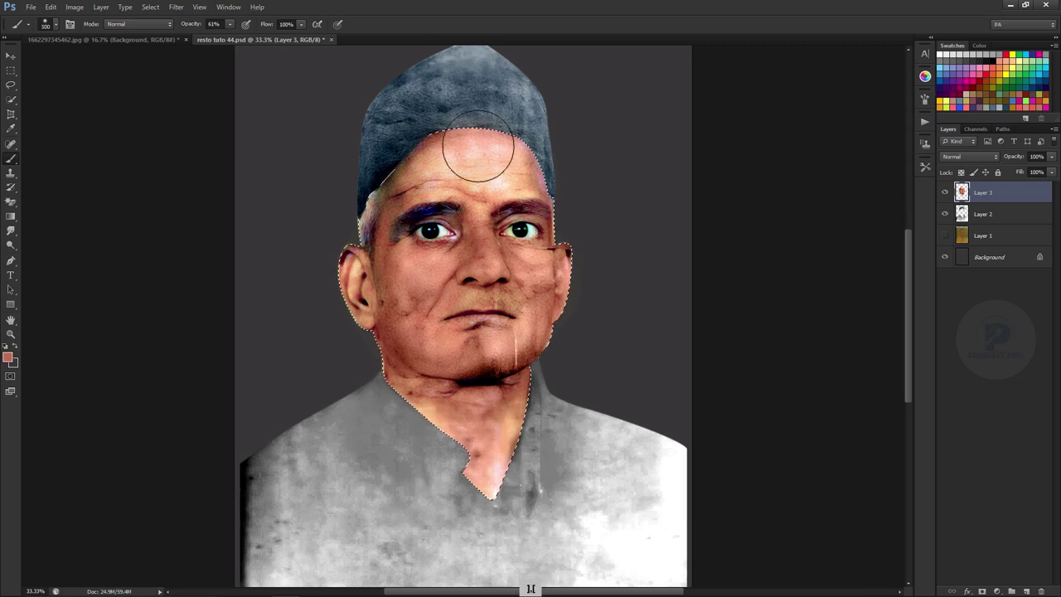
drag(473, 155, 426, 166)
key(ctrl+alt+z)
Step: Retry the forehead at 36% opacity, undo it, and set the brush to 8% opacity, size 300
drag(203, 25, 164, 35)
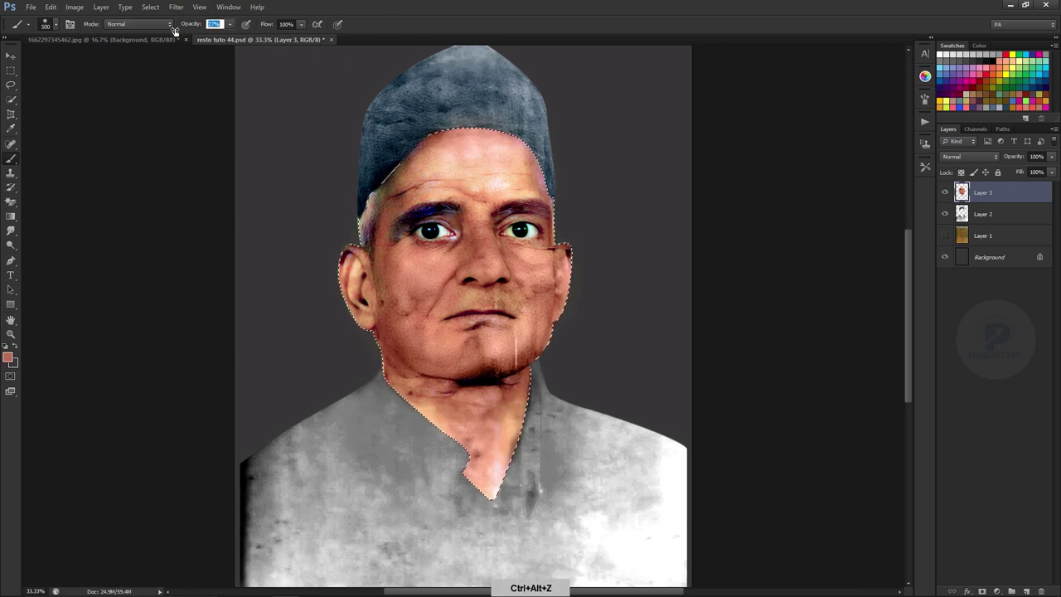
drag(491, 148, 473, 161)
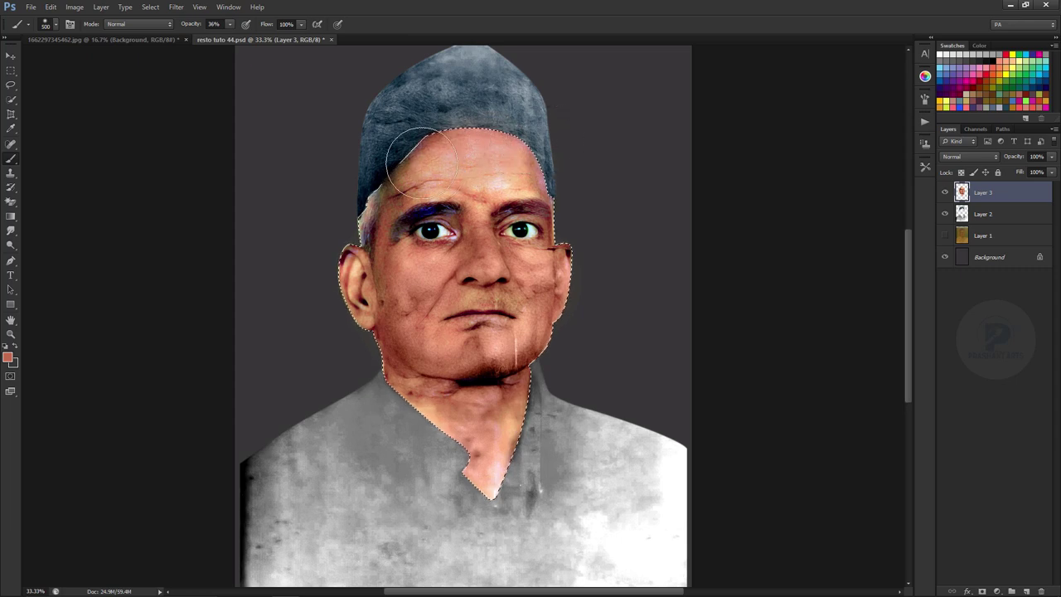
key(ctrl+alt+z)
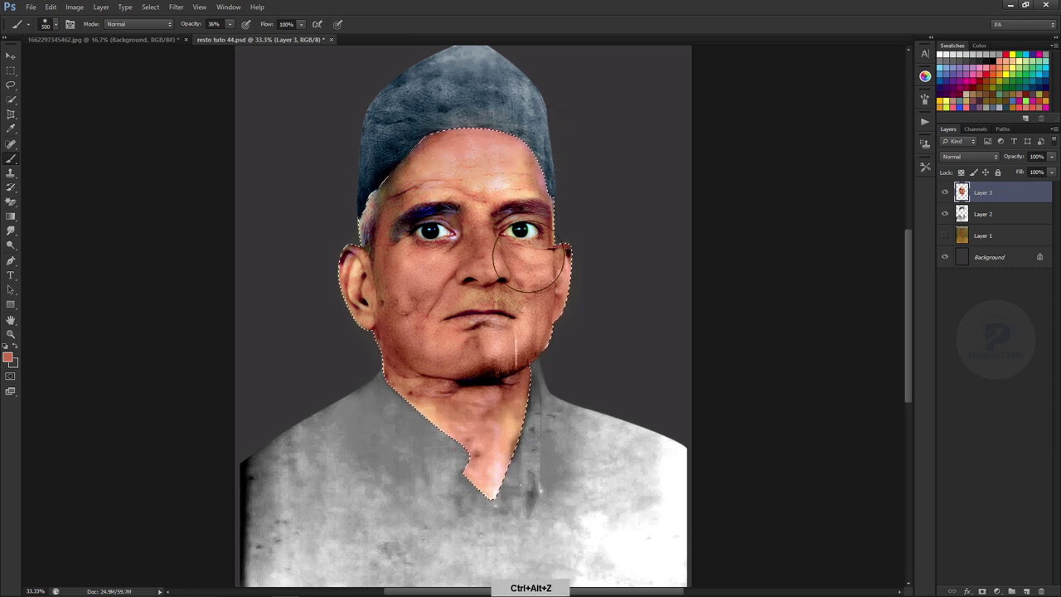
key(ctrl+alt+z)
click(187, 27)
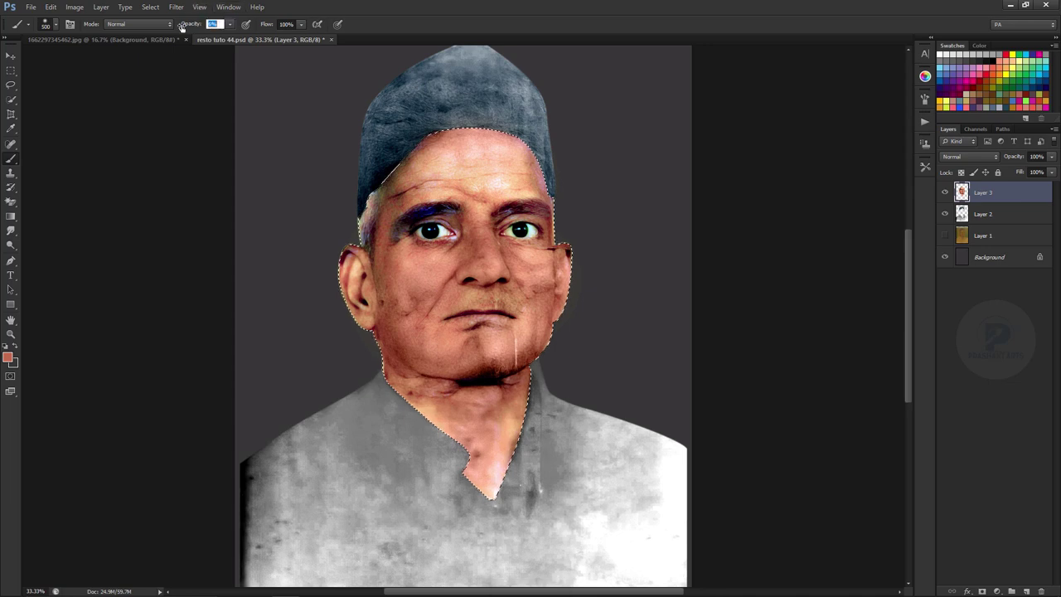
text(8)
key(Return)
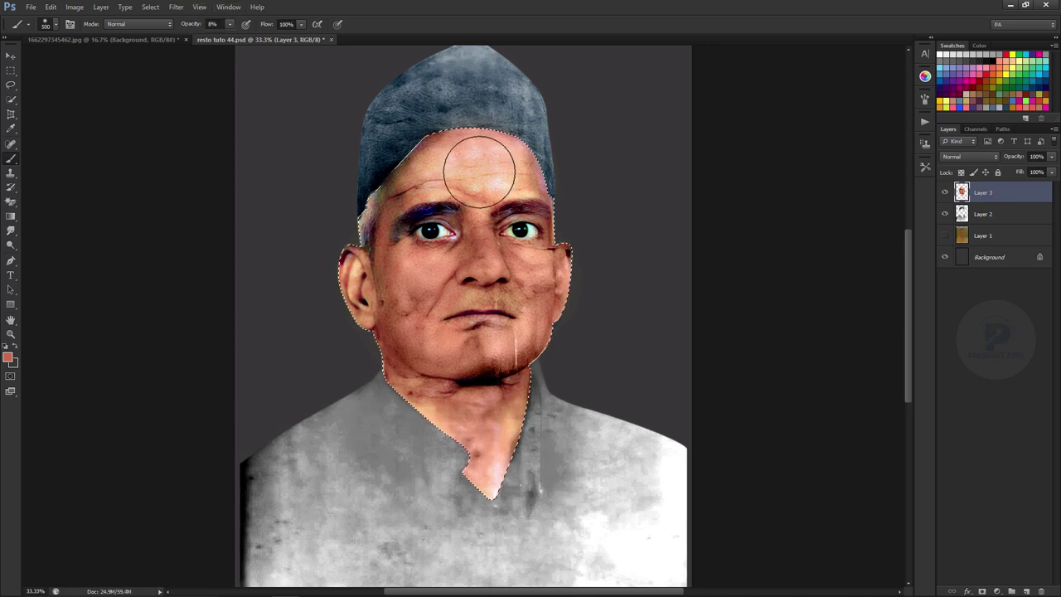
key(bracketleft)
key(bracketleft)
key(bracketleft)
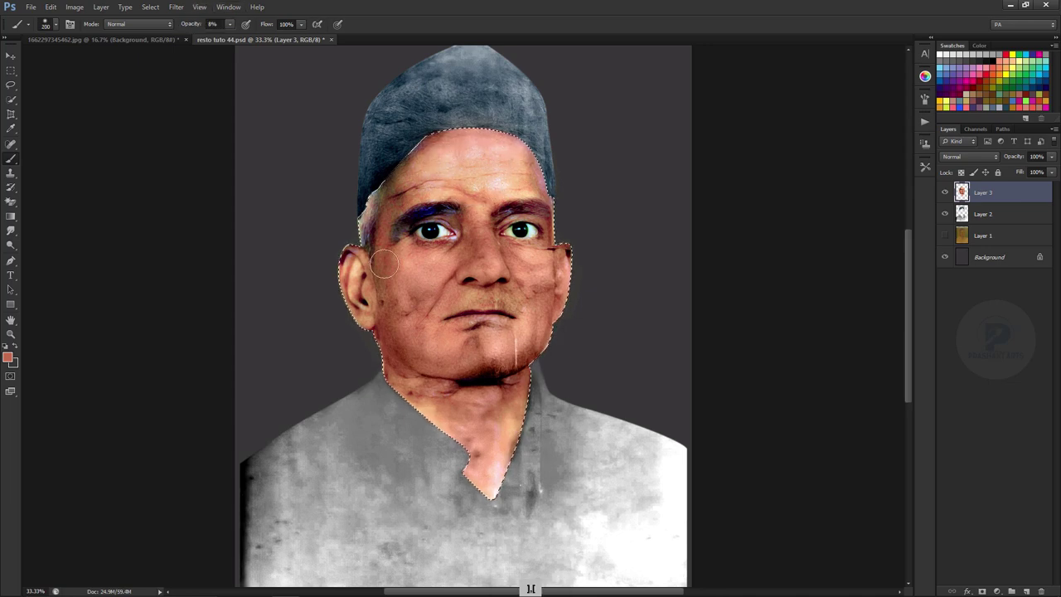
key(bracketright)
key(bracketright)
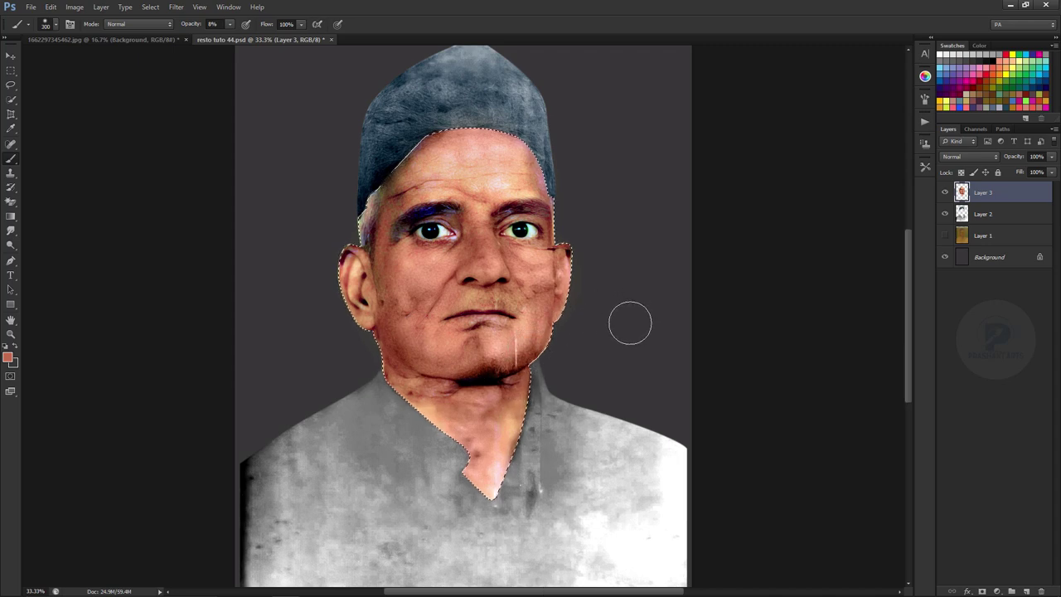
key(ctrl+b)
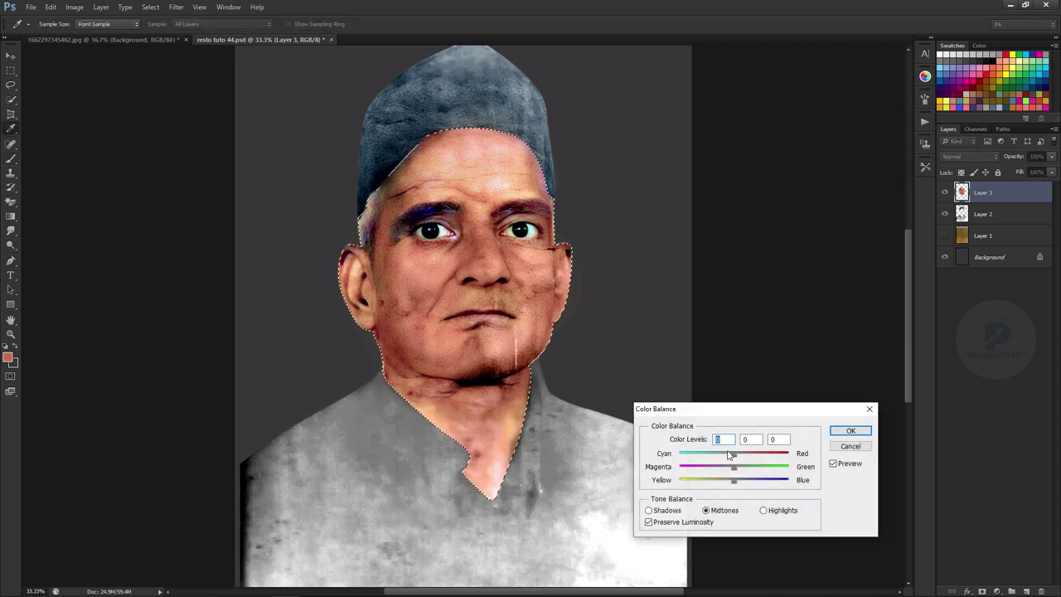
Step: Try Color Balance midtone shifts, then reset all midtone levels to 0
drag(734, 471, 741, 472)
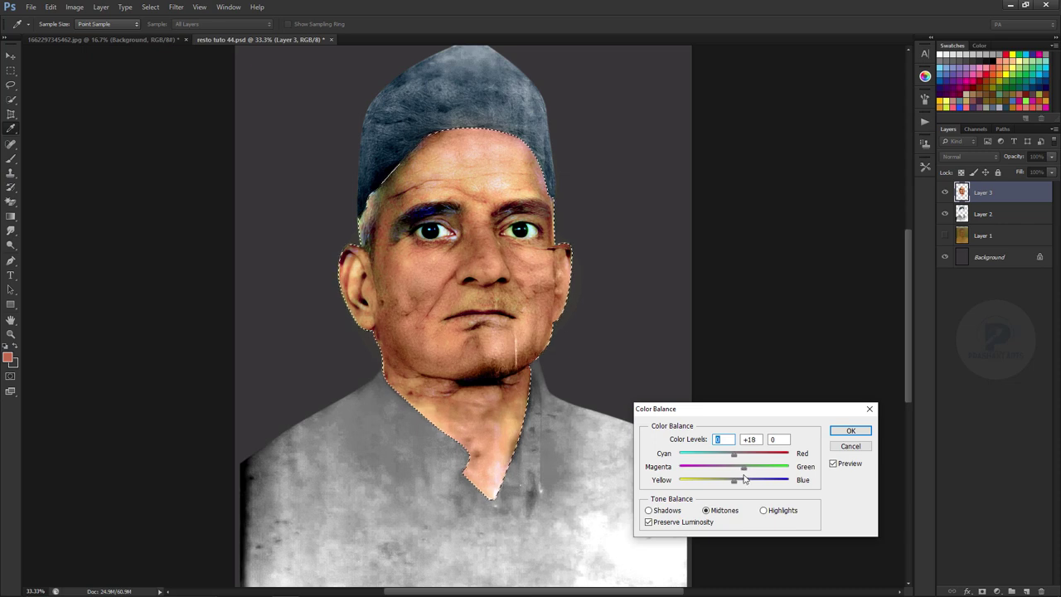
key(Tab)
drag(741, 472, 744, 470)
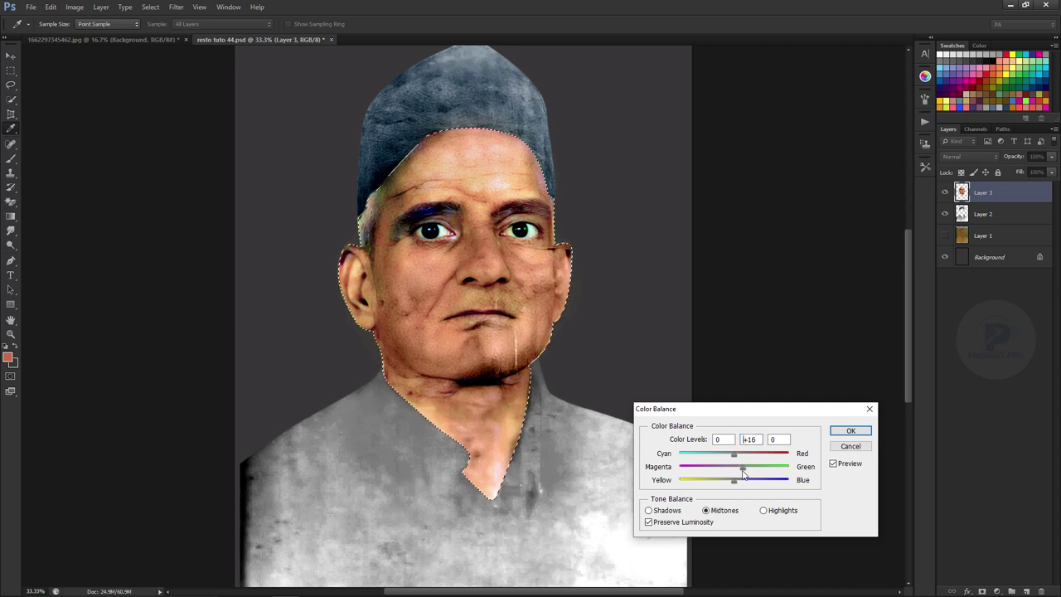
click(743, 473)
drag(739, 485, 749, 486)
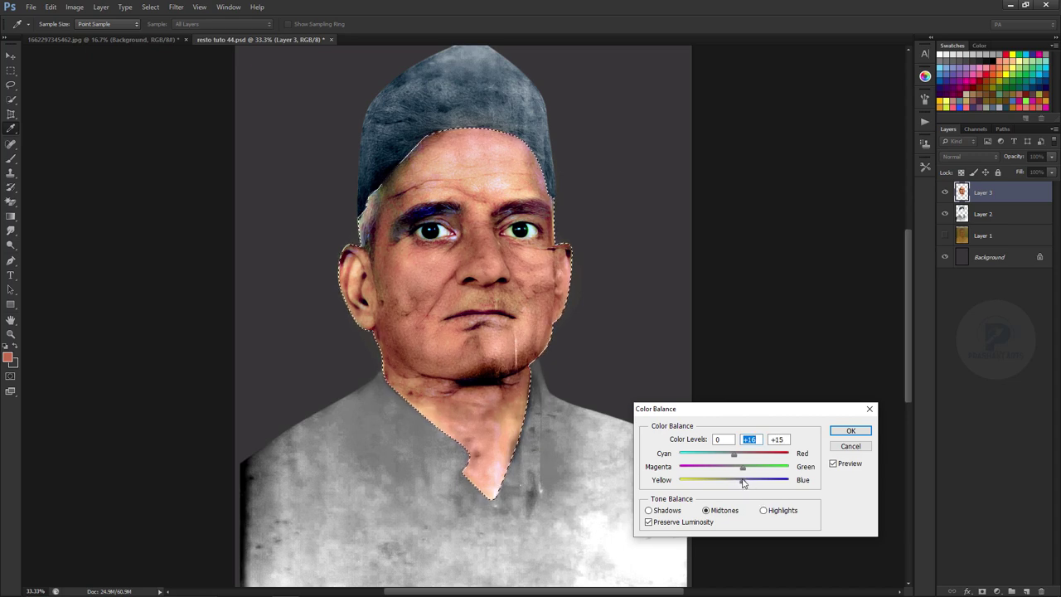
text(0)
key(Tab)
text(0)
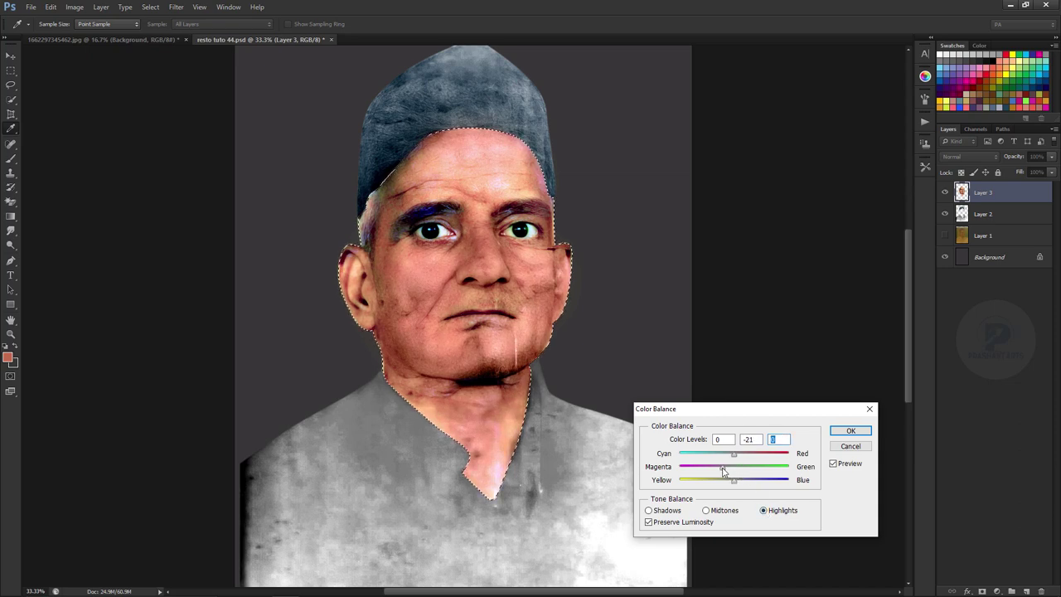
Step: Set highlights Magenta–Green -8 and Yellow–Blue -10, and apply the Color Balance
click(730, 469)
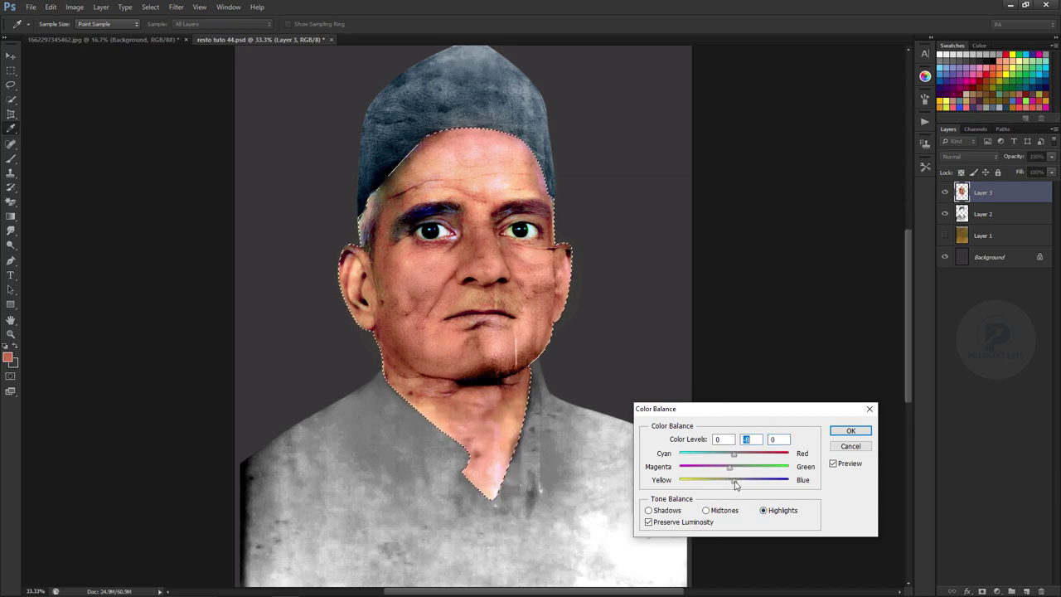
drag(734, 484, 729, 484)
click(775, 440)
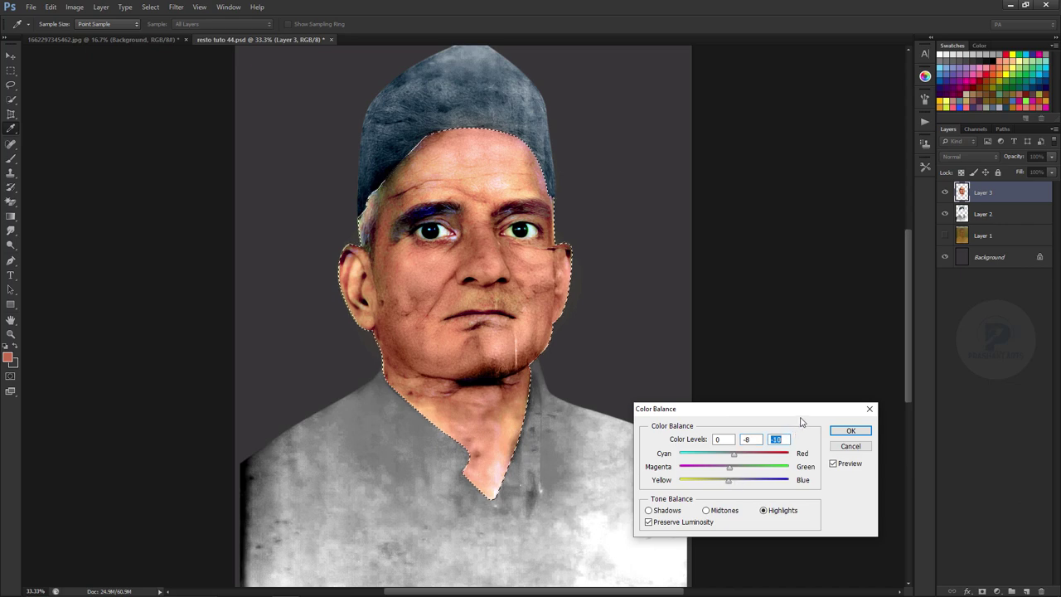
click(837, 432)
key(b)
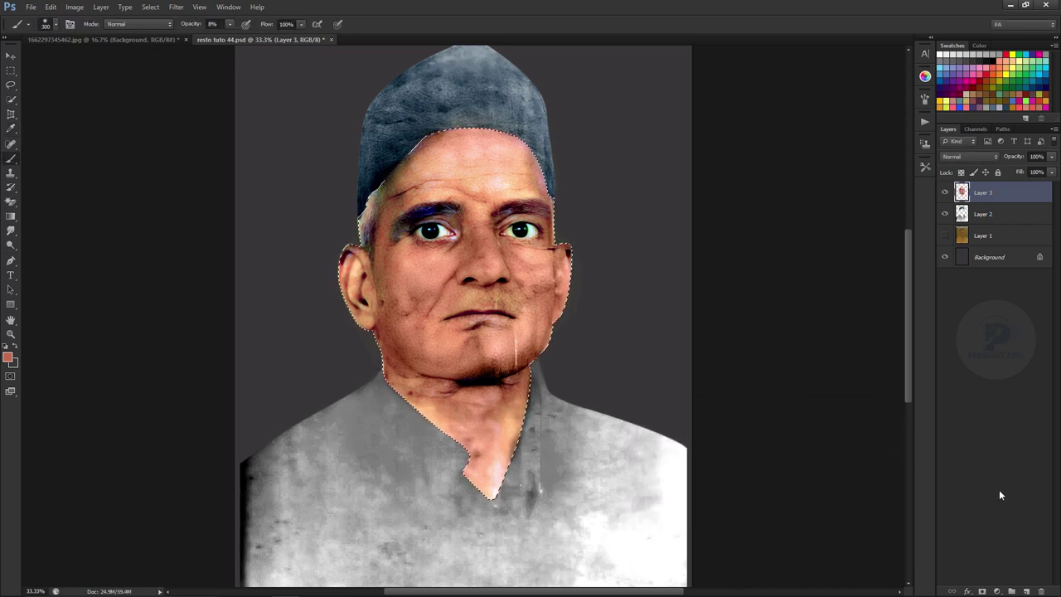
click(1027, 589)
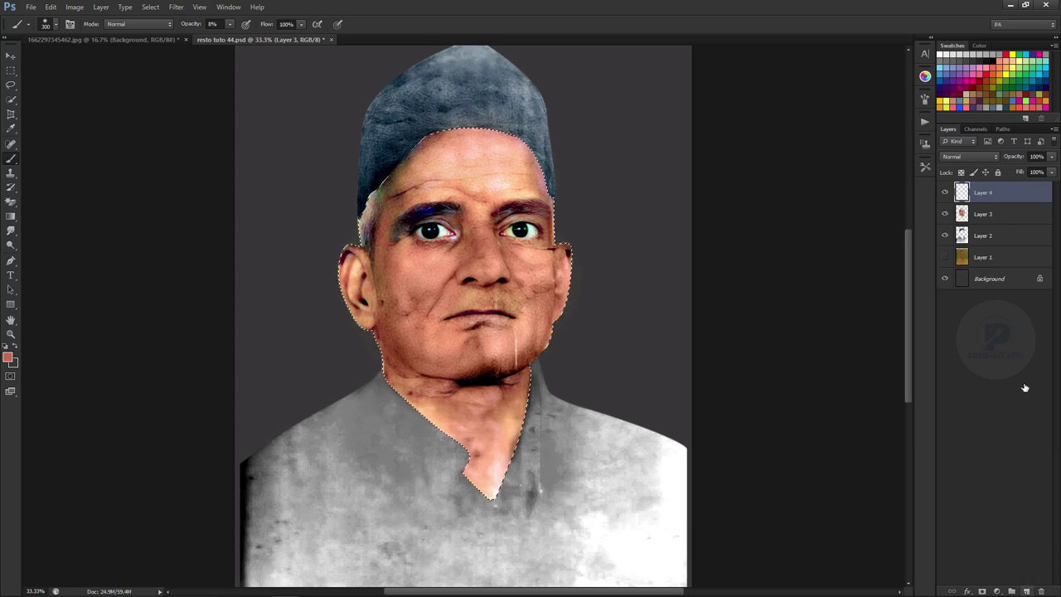
click(990, 156)
click(945, 440)
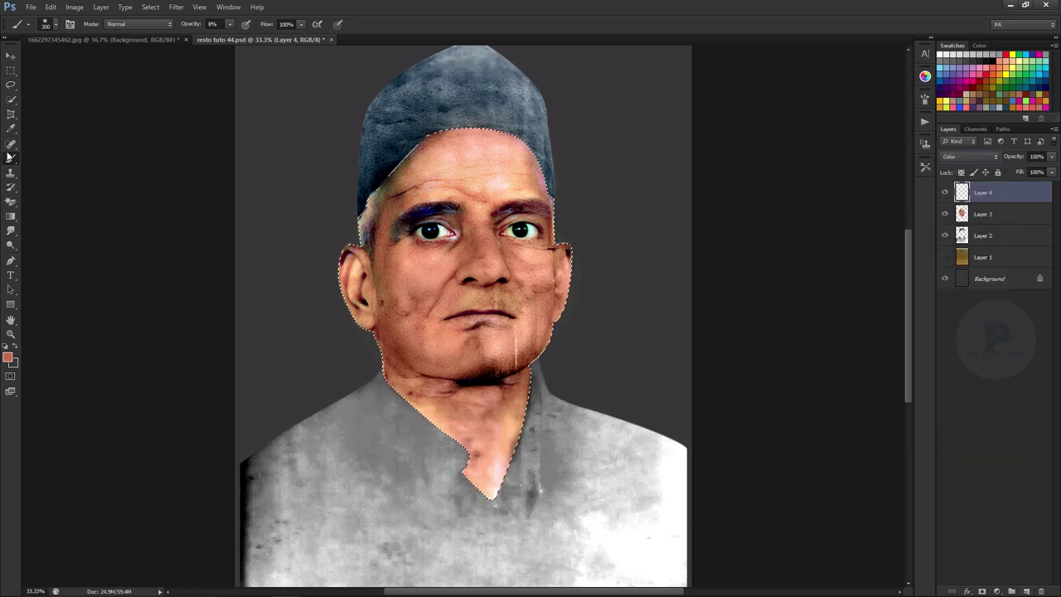
key(alt)
alt+click(467, 144)
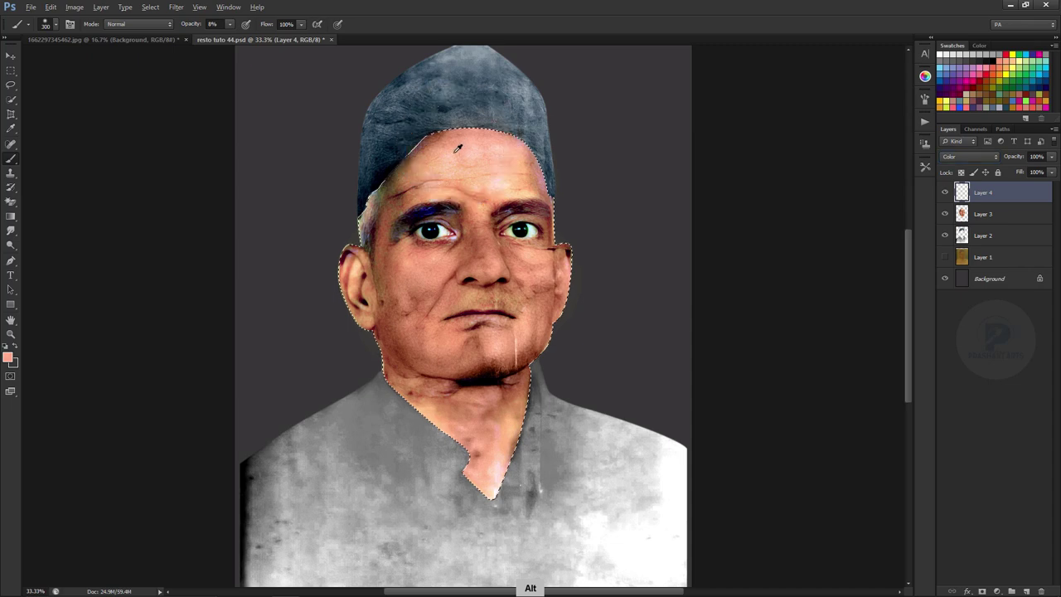
key(bracketleft)
key(bracketleft)
drag(192, 25, 217, 24)
key(bracketleft)
key(bracketright)
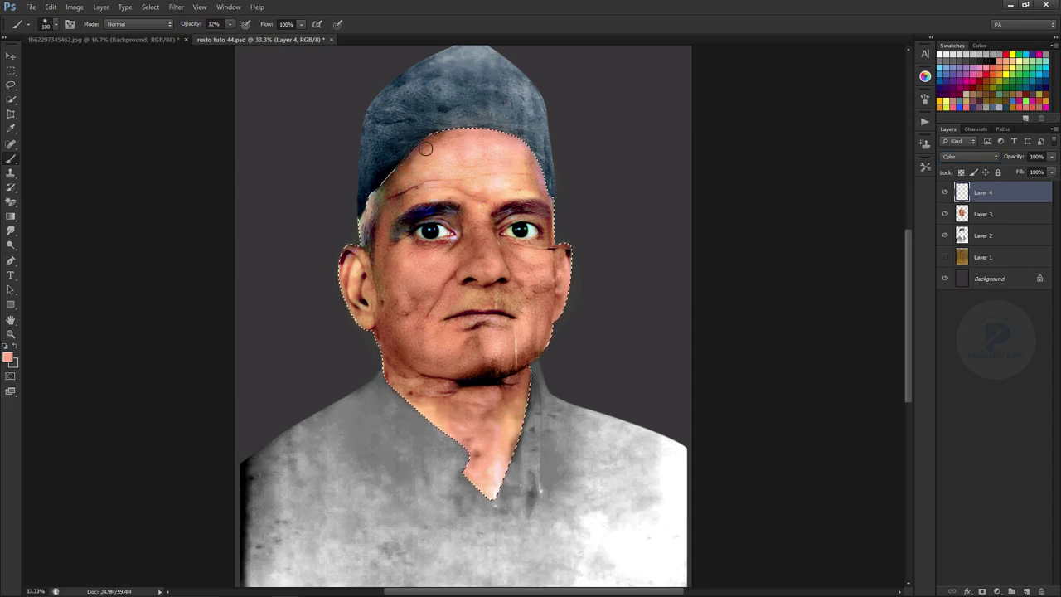
drag(414, 203, 399, 195)
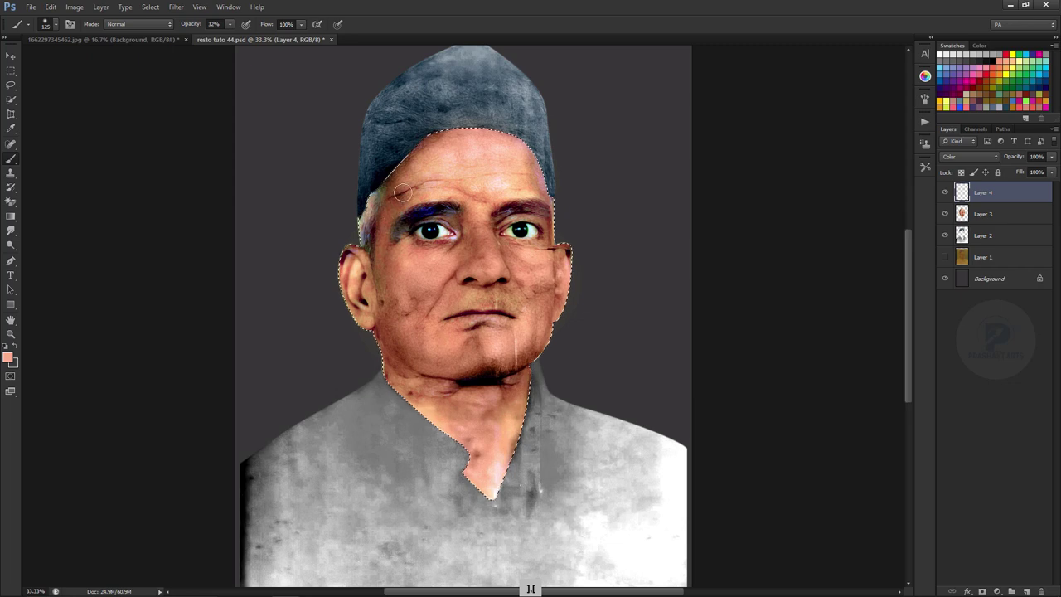
key(bracketleft)
key(bracketright)
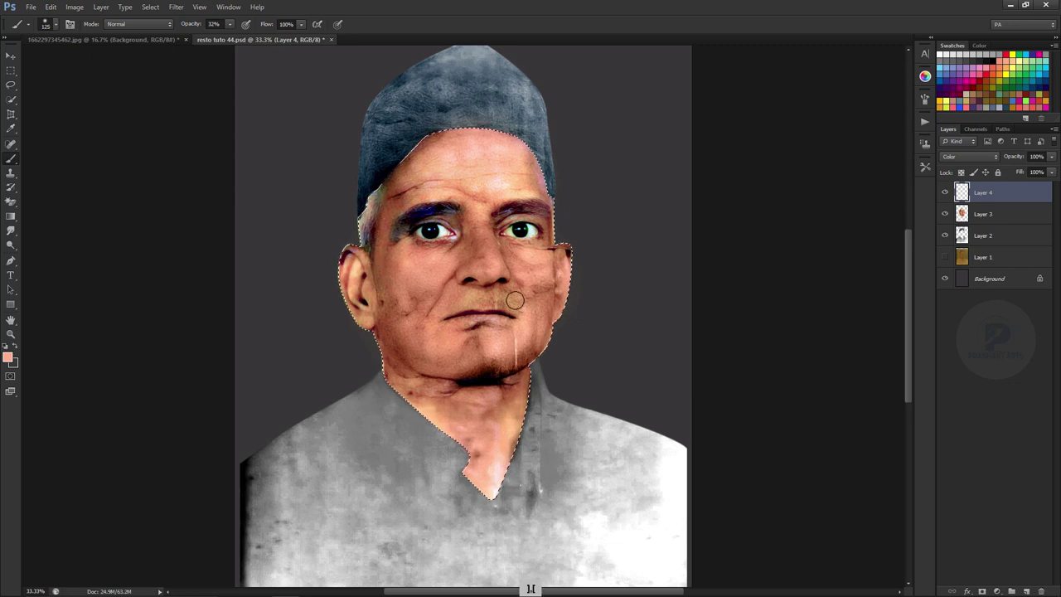
drag(522, 307, 498, 303)
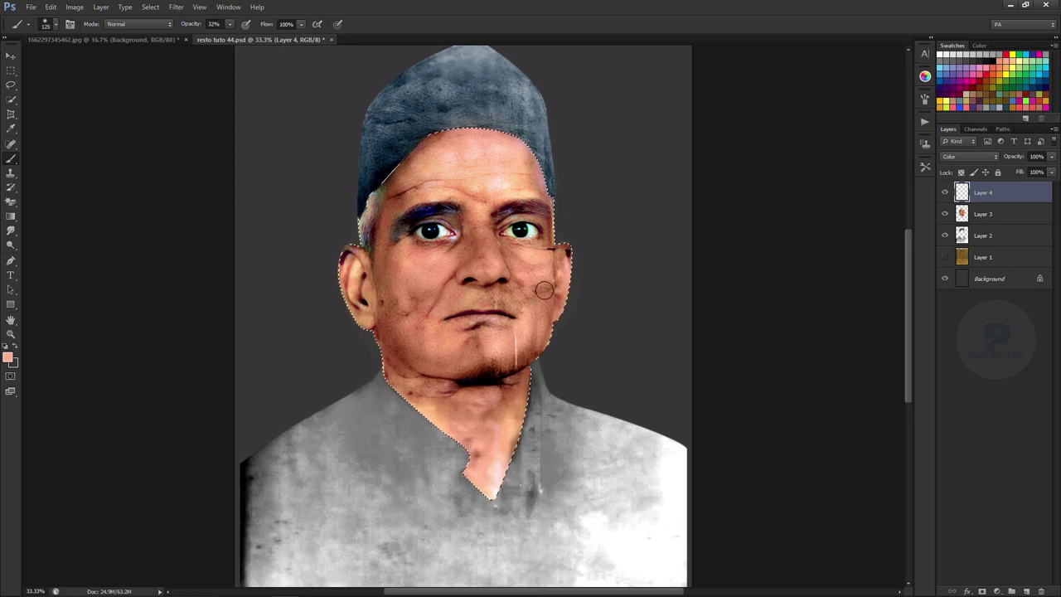
key(bracketright)
key(bracketleft)
key(bracketleft)
key(ctrl+alt+z)
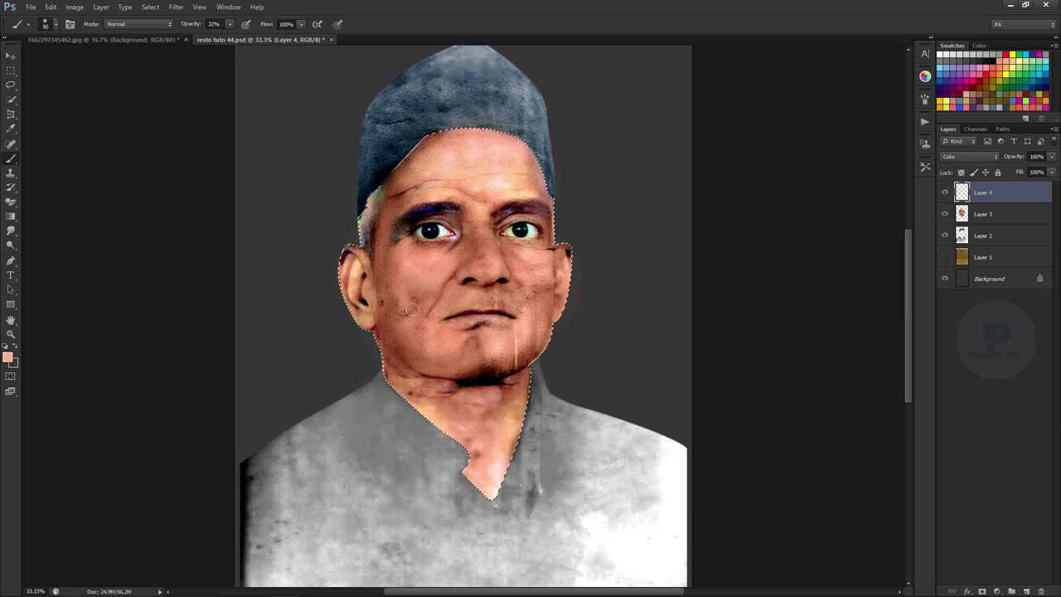
key(bracketright)
key(bracketright)
key(ctrl+e)
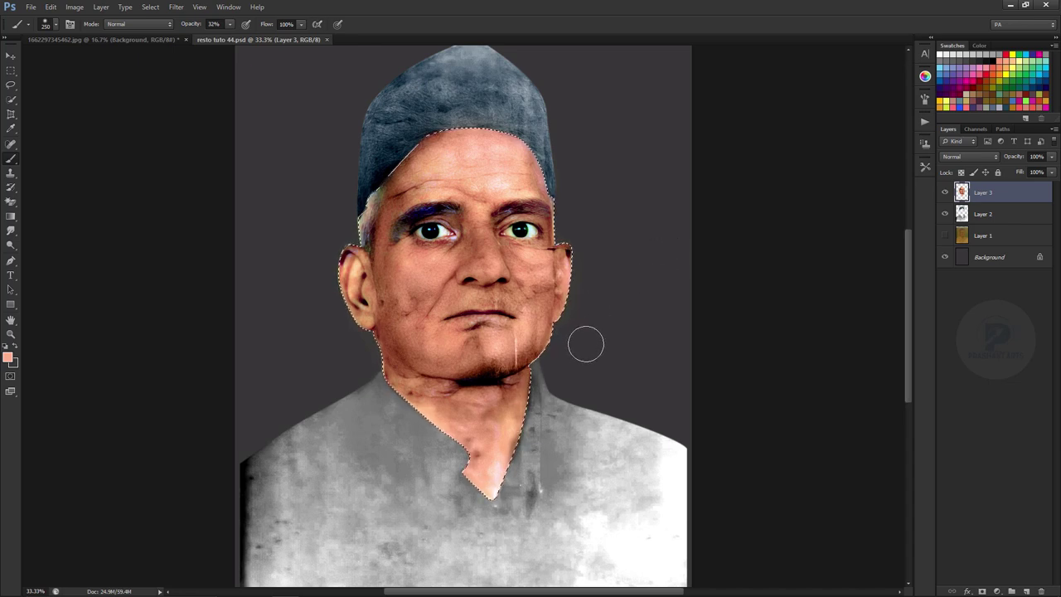
Step: Heal the vertical chin scratch with an enlarged content-aware Spot Healing Brush
key(ctrl+minus)
key(ctrl+minus)
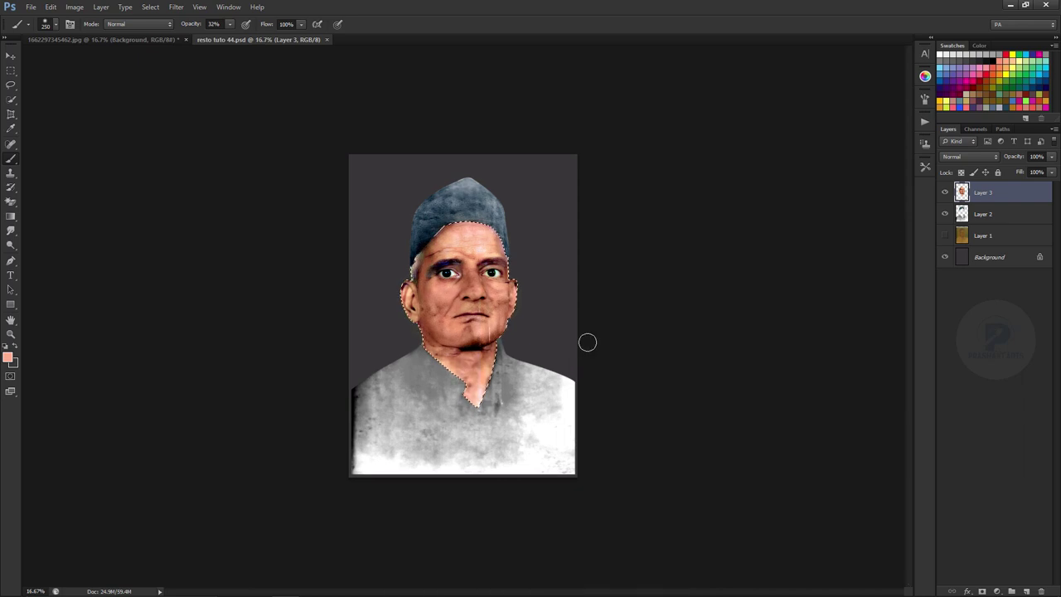
key(ctrl+equal)
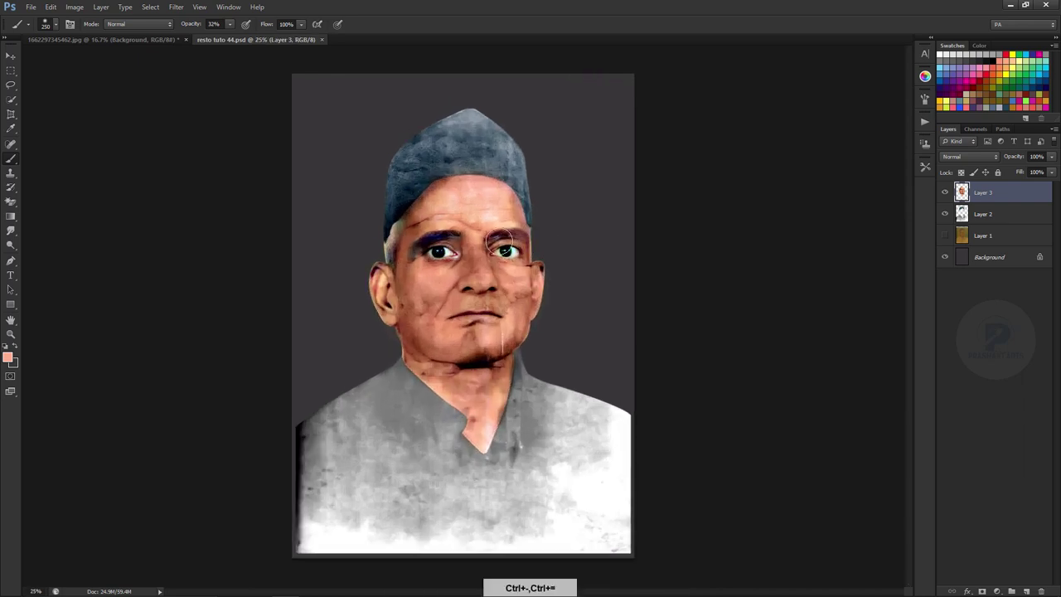
key(ctrl+equal)
key(ctrl+equal)
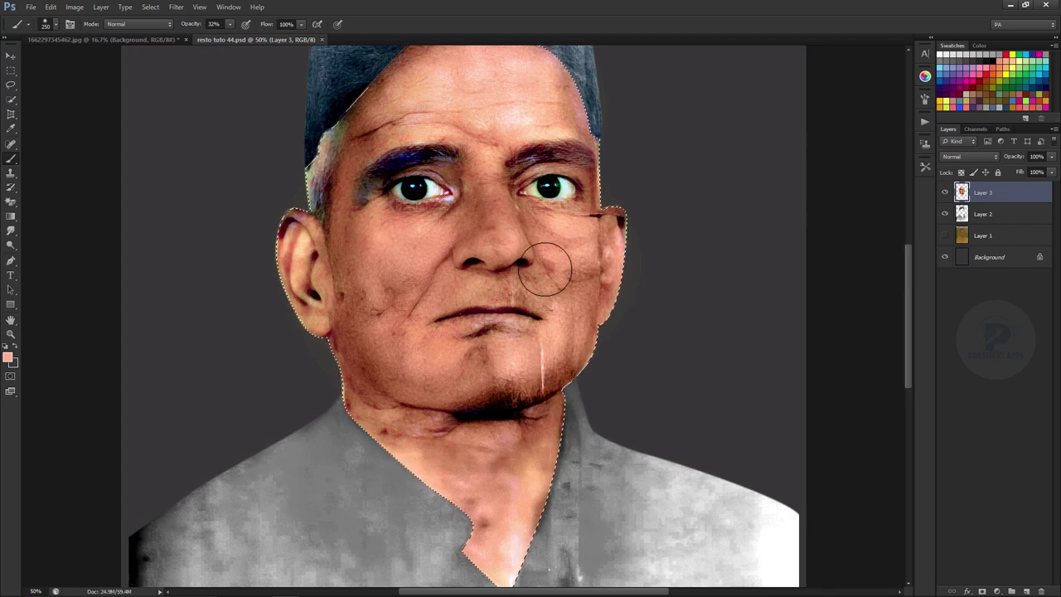
drag(544, 267, 529, 274)
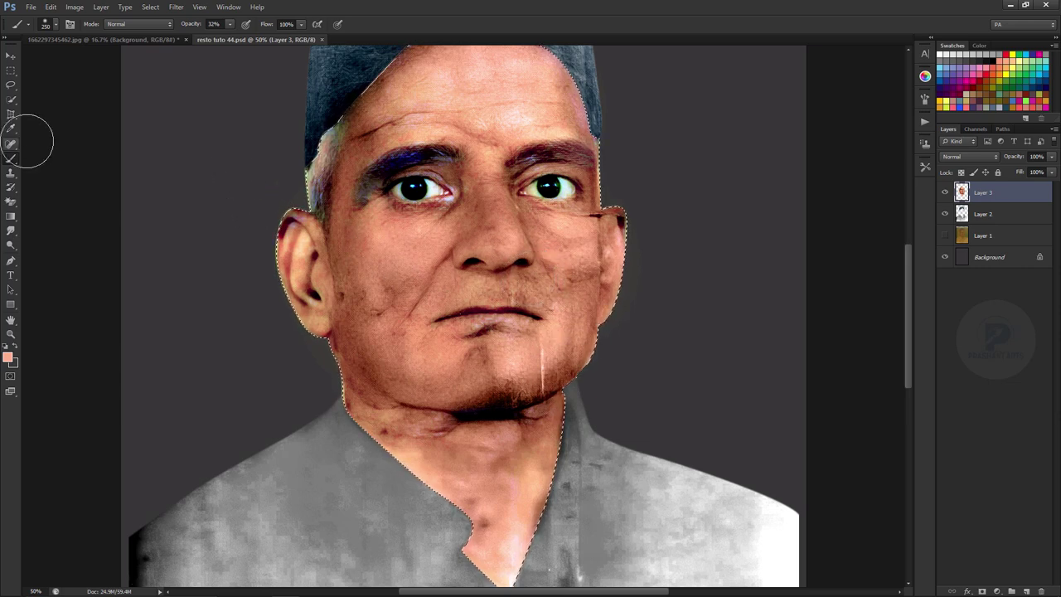
click(11, 143)
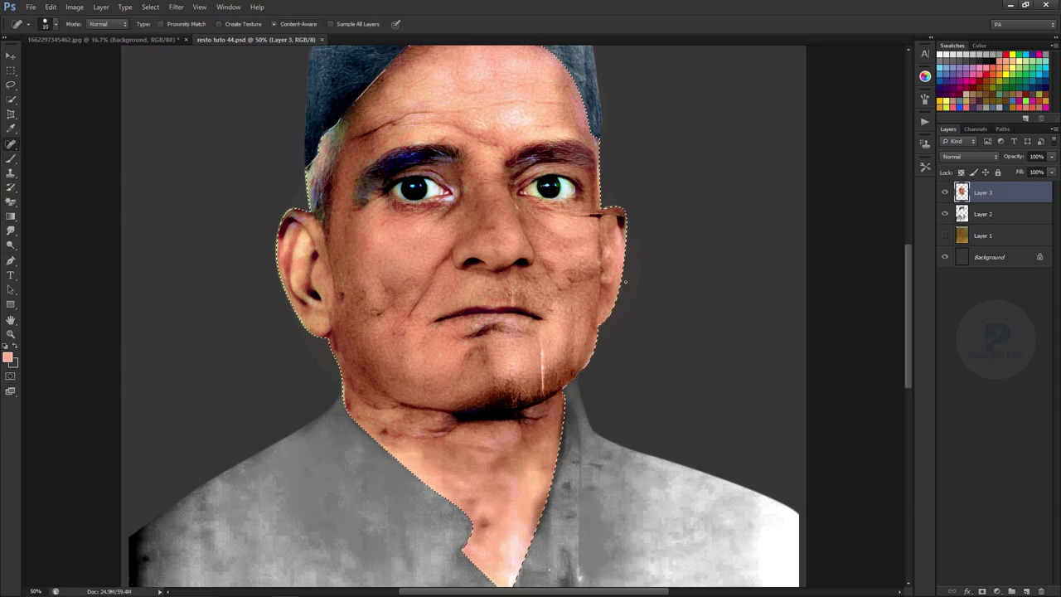
key(bracketright)
key(bracketright)
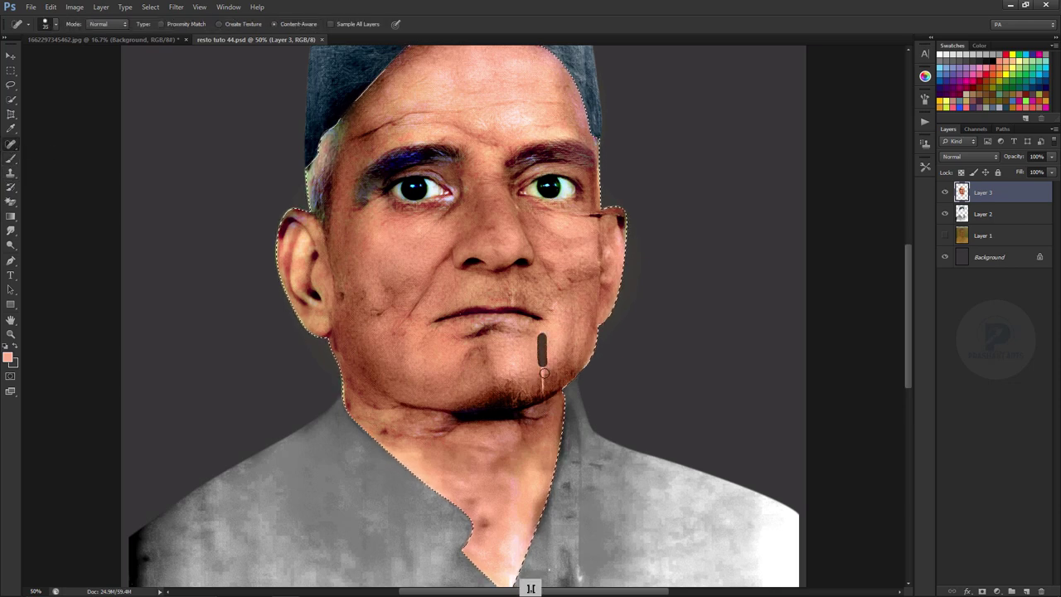
drag(542, 342, 543, 383)
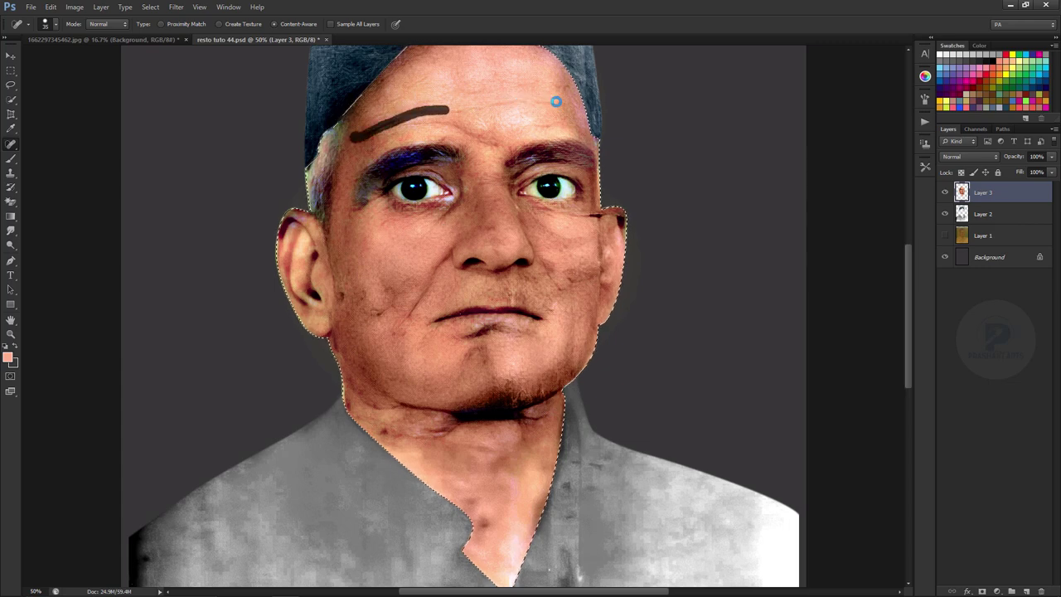
Step: Heal the forehead marks, left-cheek blemishes, and the right-cheek spots and crease
drag(404, 123, 464, 127)
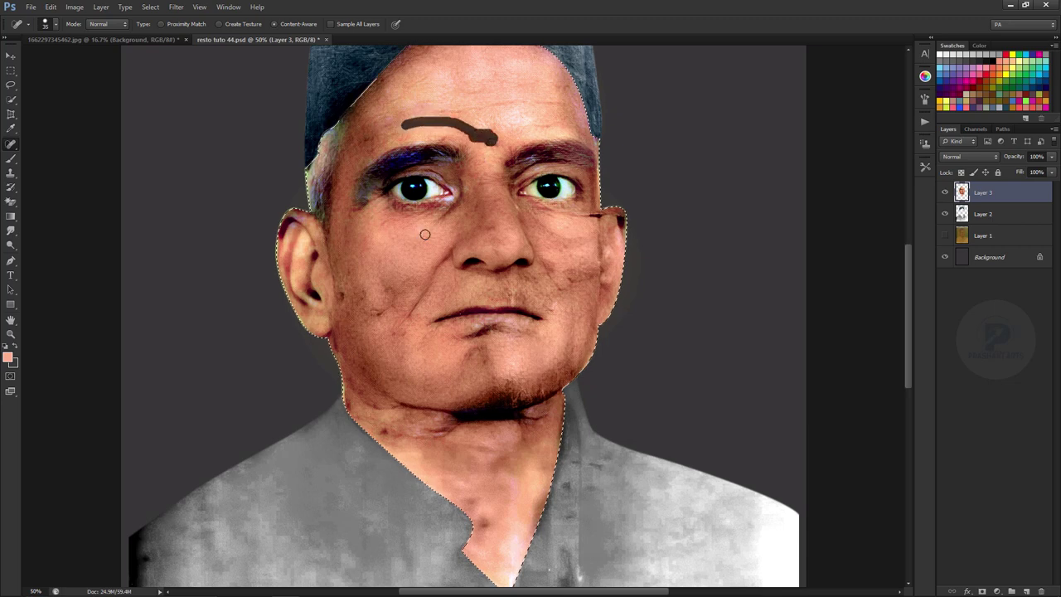
key(bracketright)
mouse_move(389, 304)
mouse_down()
mouse_move(369, 321)
mouse_move(343, 305)
mouse_up()
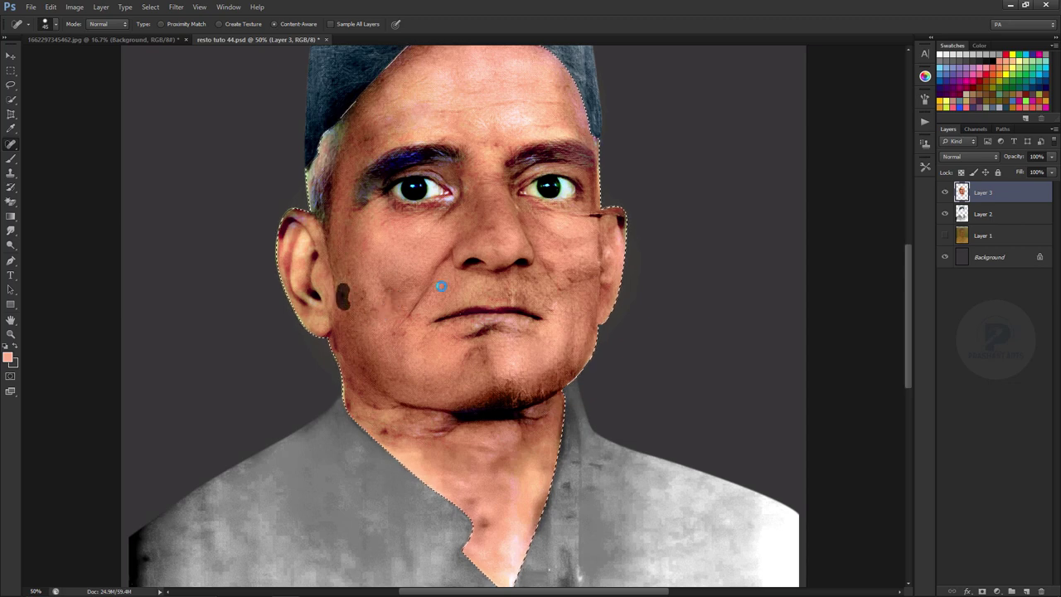
click(571, 275)
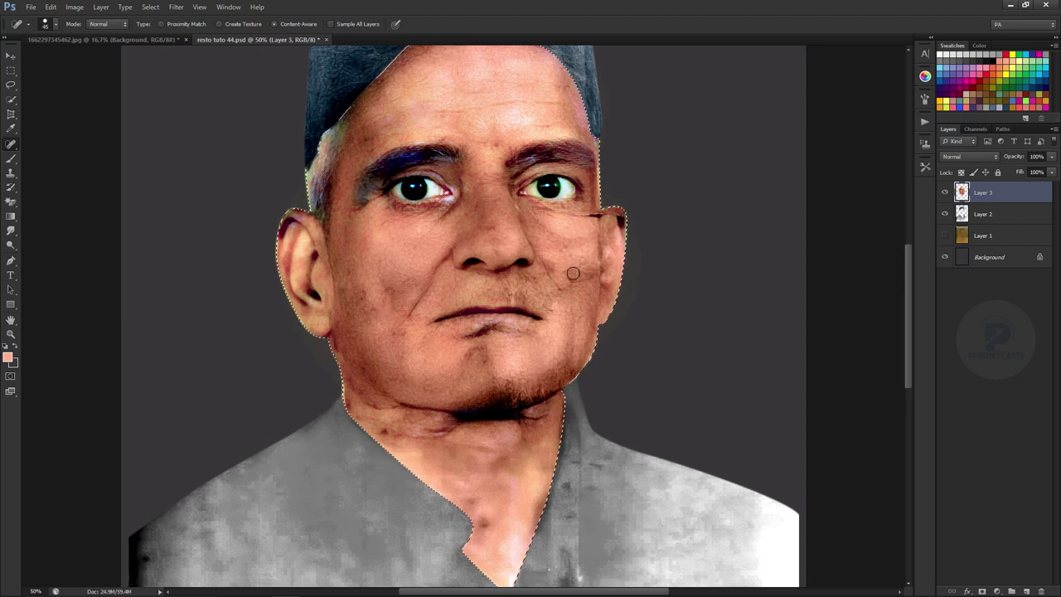
click(595, 212)
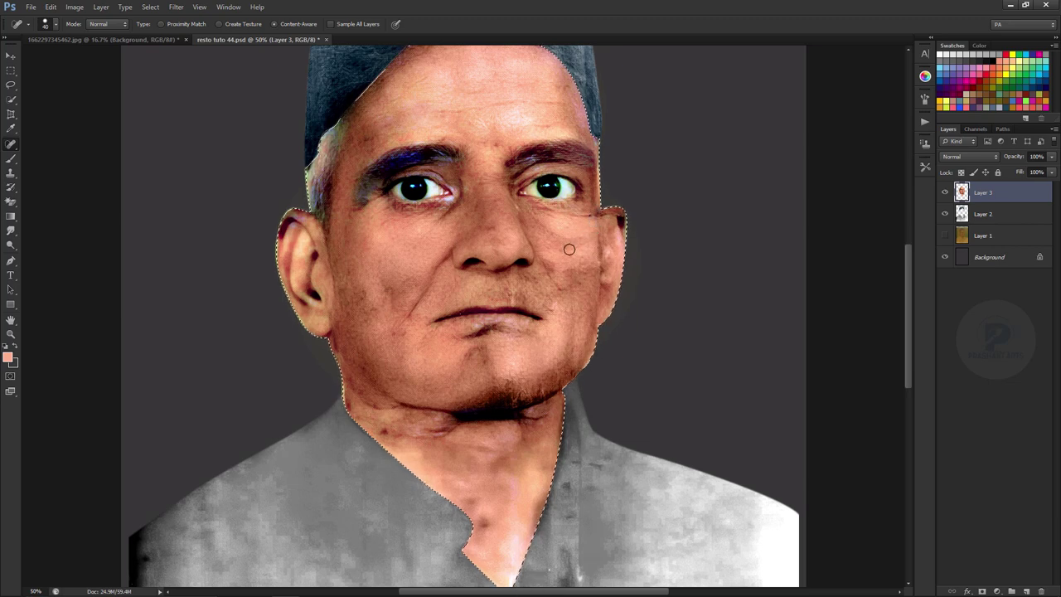
click(582, 214)
drag(609, 213, 610, 214)
Step: Remove the mole and wrinkle at the left eye corner and the mid-cheek blemishes
key(bracketright)
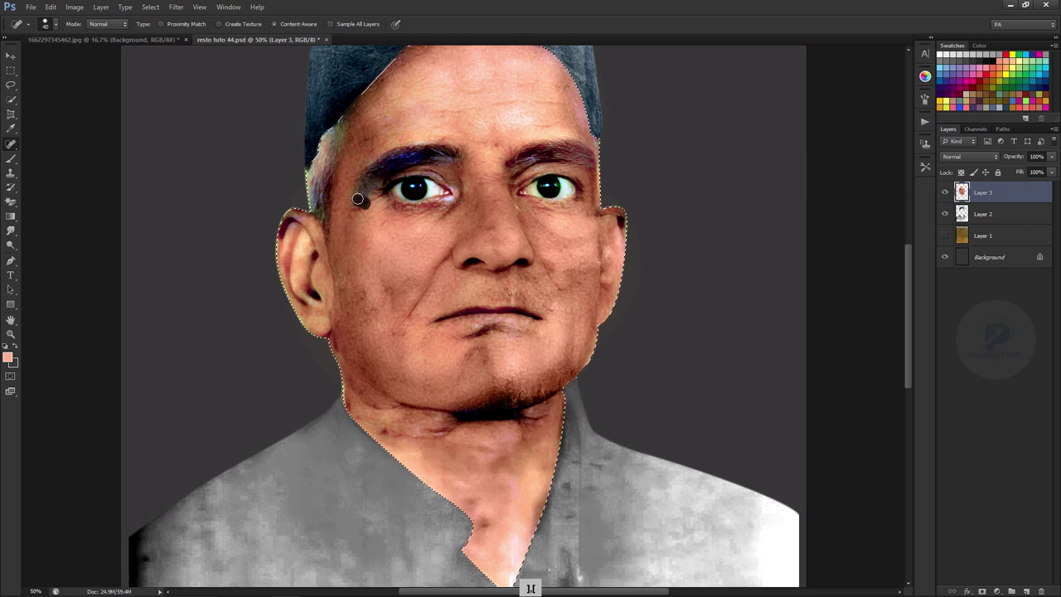
drag(357, 199, 353, 193)
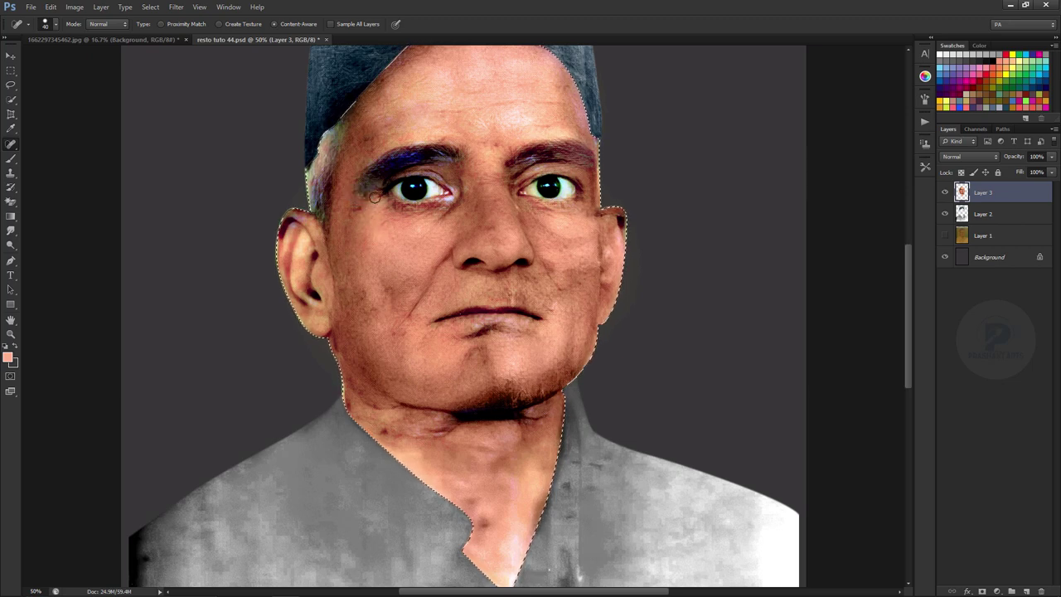
drag(378, 193, 349, 190)
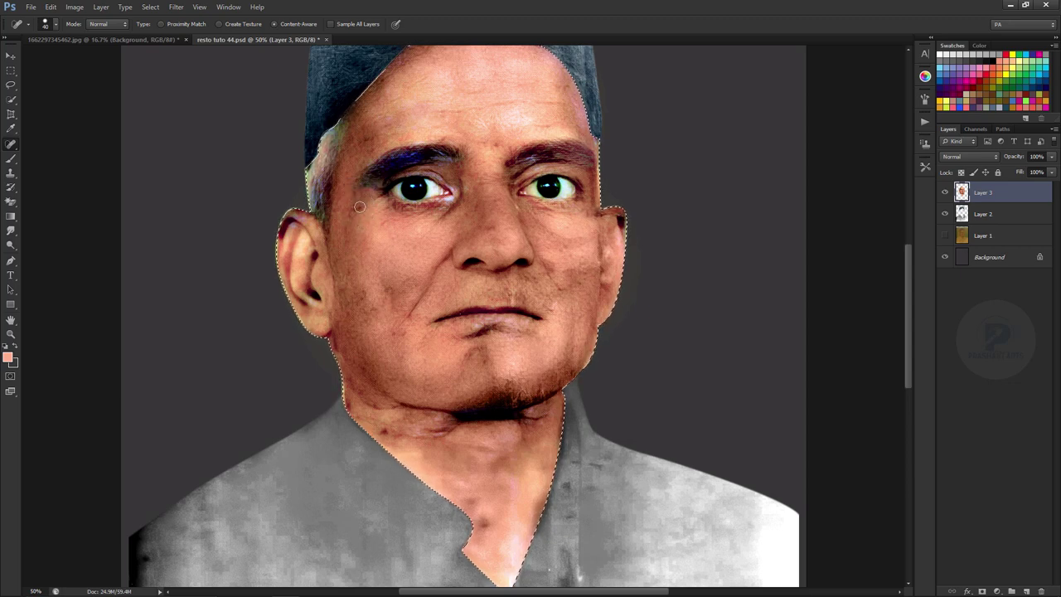
mouse_move(387, 285)
mouse_down()
mouse_move(389, 300)
mouse_move(363, 302)
mouse_move(387, 336)
mouse_up()
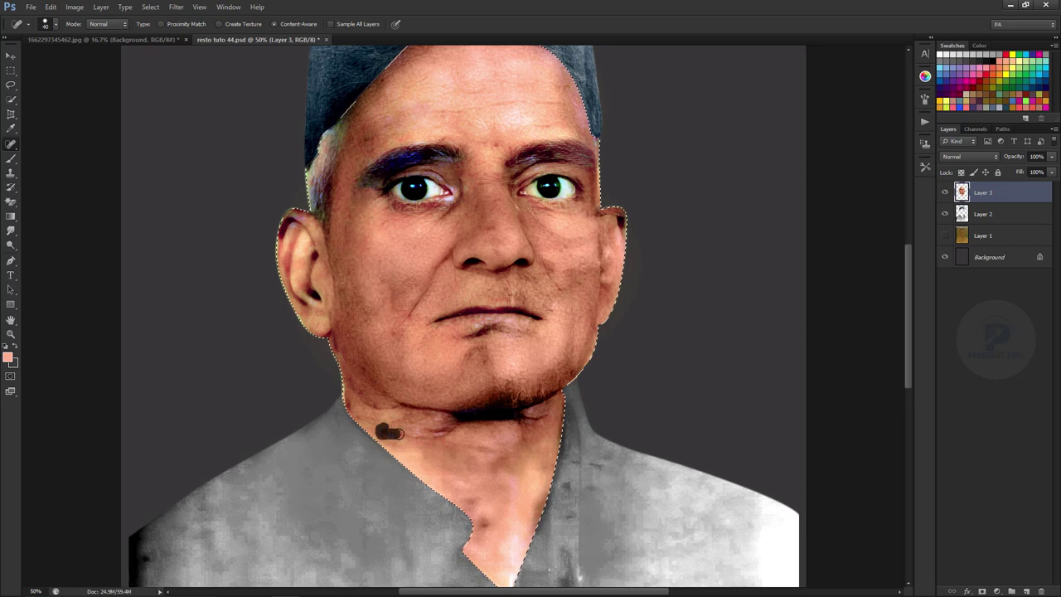
Step: Heal the dark neck mark, a chest mark and the remaining chin blemishes
drag(487, 523, 484, 535)
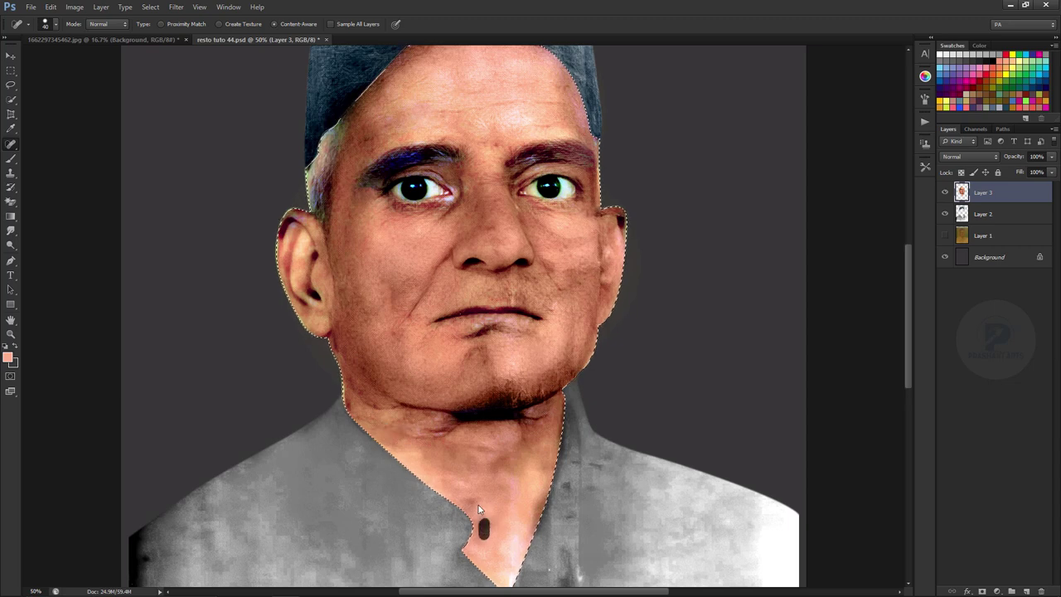
click(496, 143)
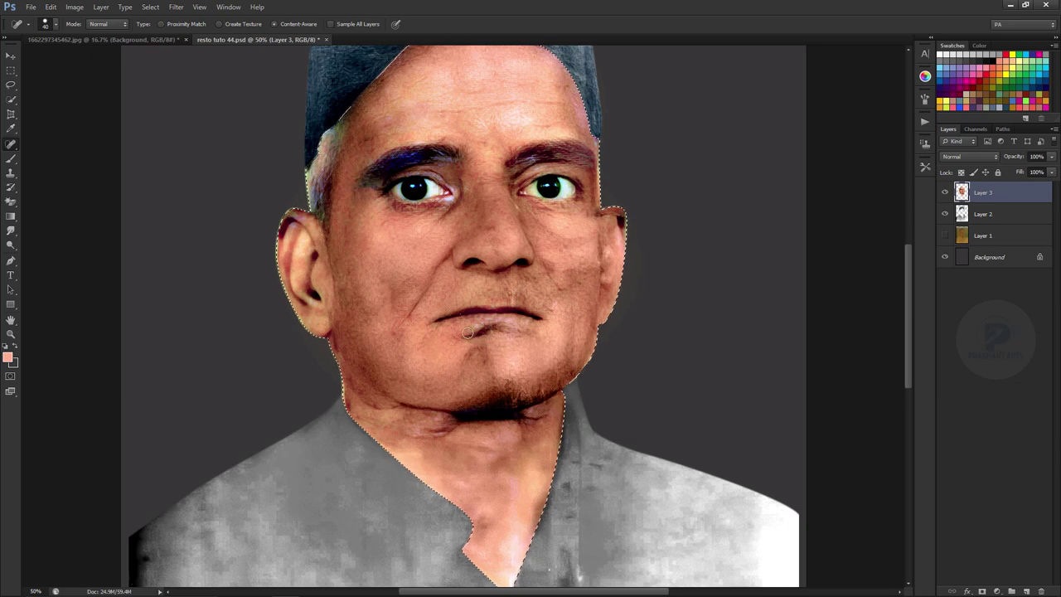
drag(481, 332, 478, 333)
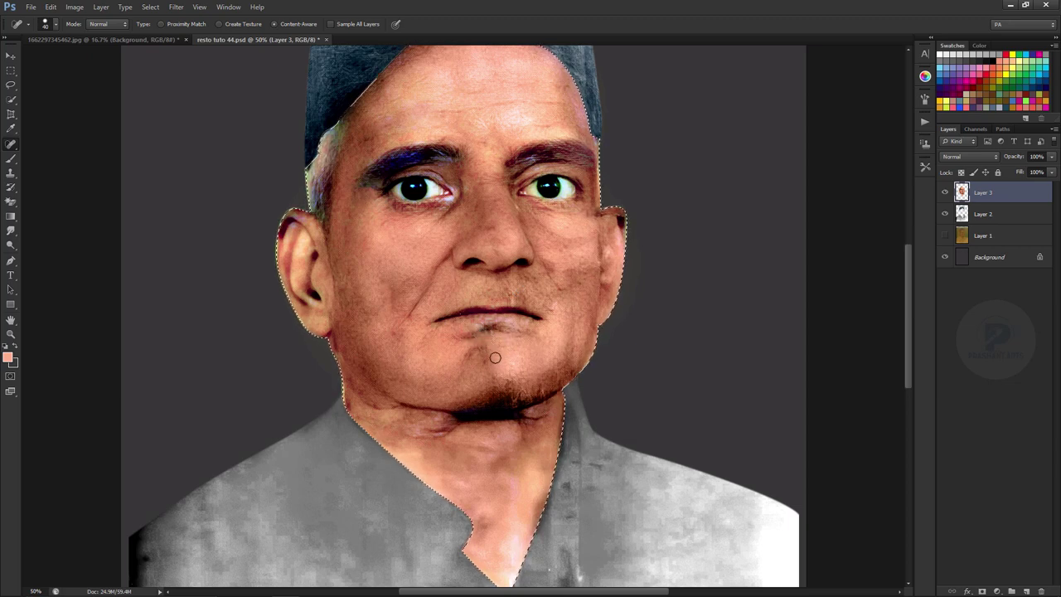
mouse_move(492, 354)
mouse_down()
mouse_move(466, 355)
mouse_move(475, 371)
mouse_up()
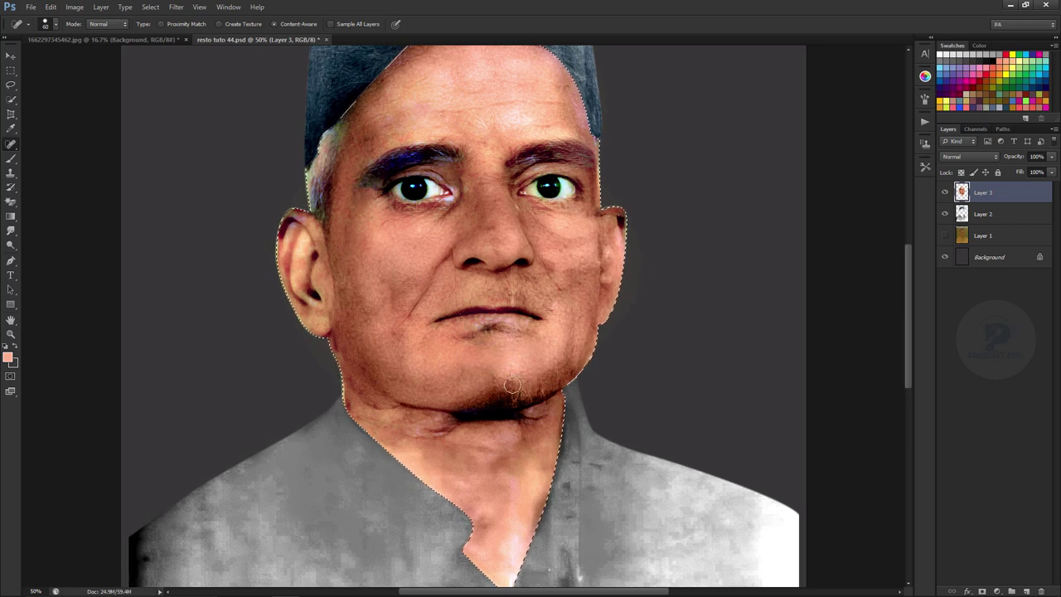
drag(515, 384, 501, 386)
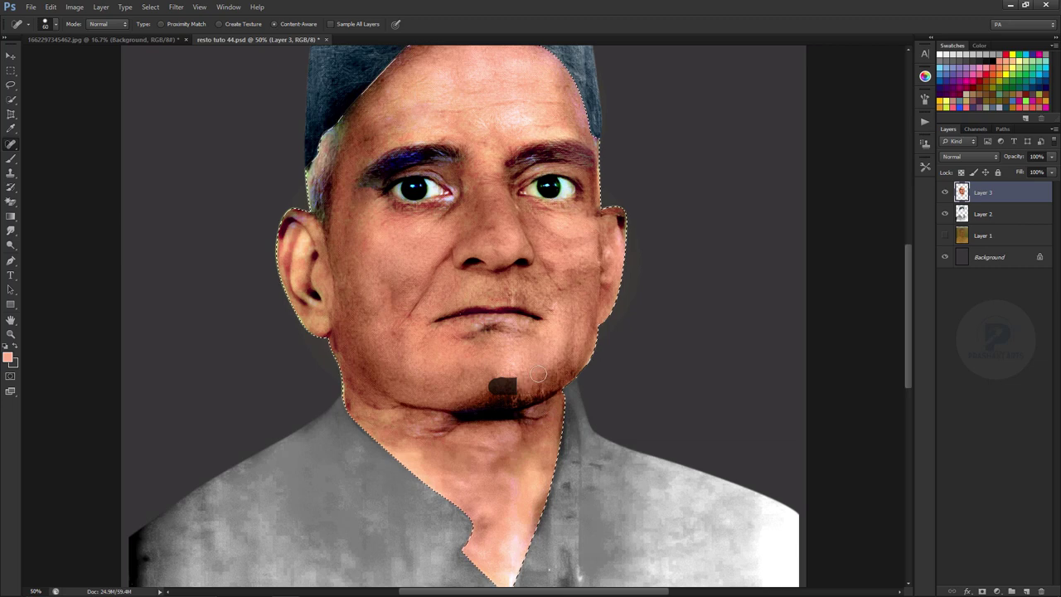
click(496, 392)
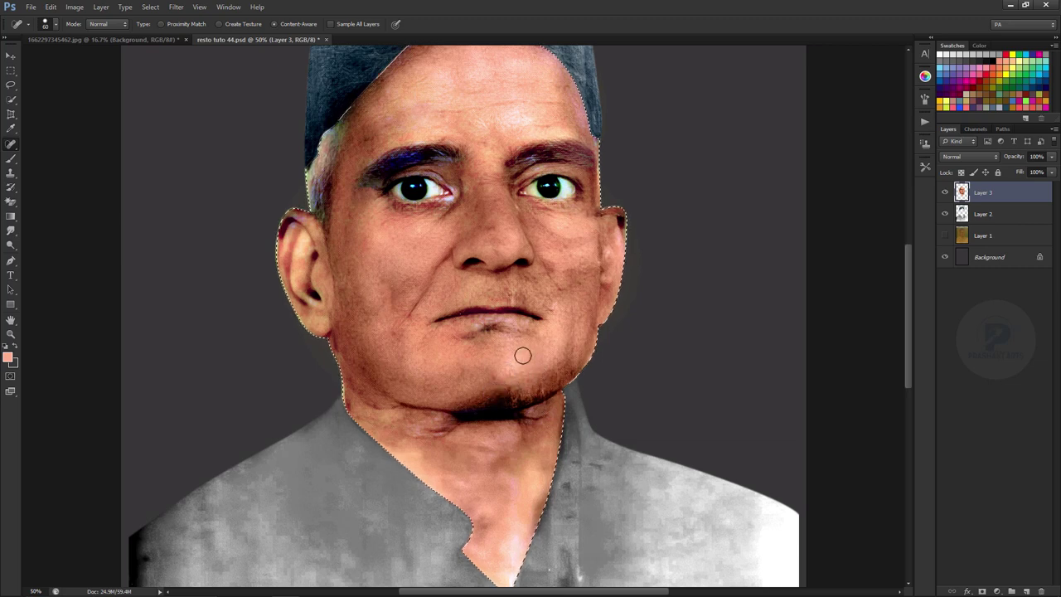
Step: Try cloning skin over the chin with a 100 px Clone Stamp, undoing the too-dark stroke
click(11, 173)
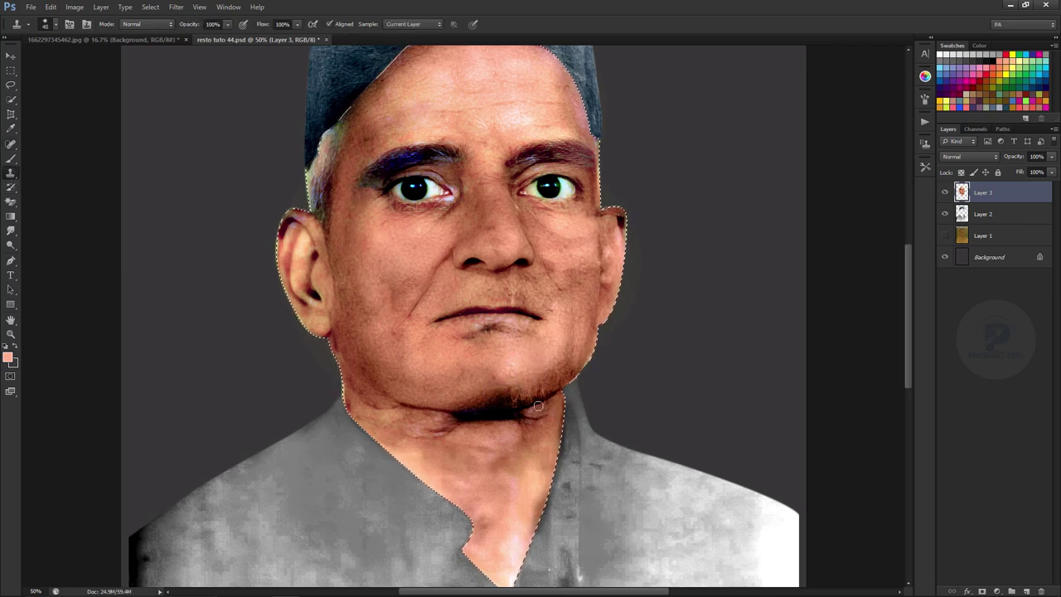
key(alt)
alt+click(513, 395)
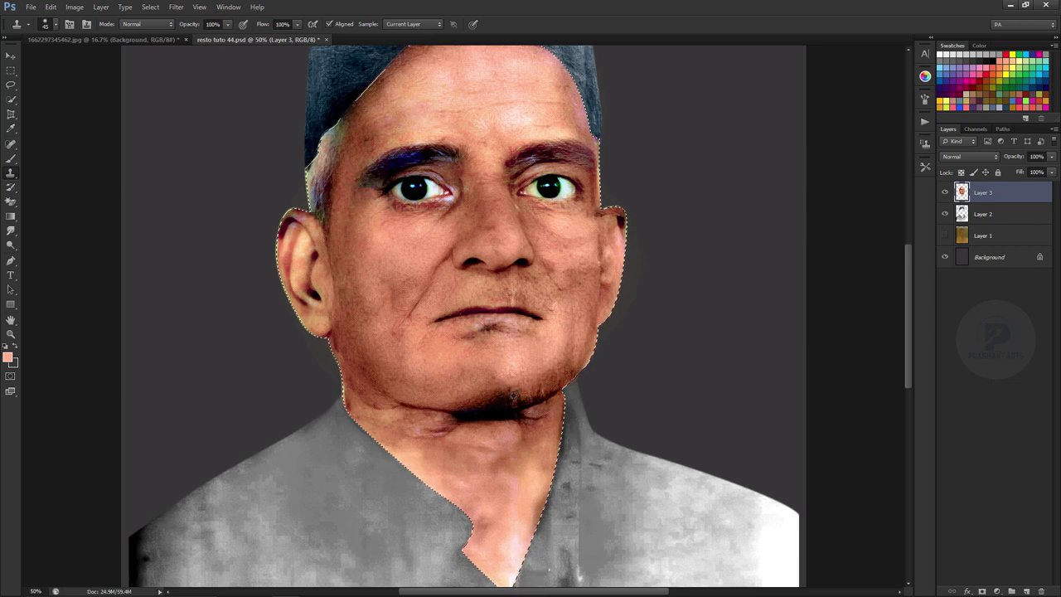
click(925, 121)
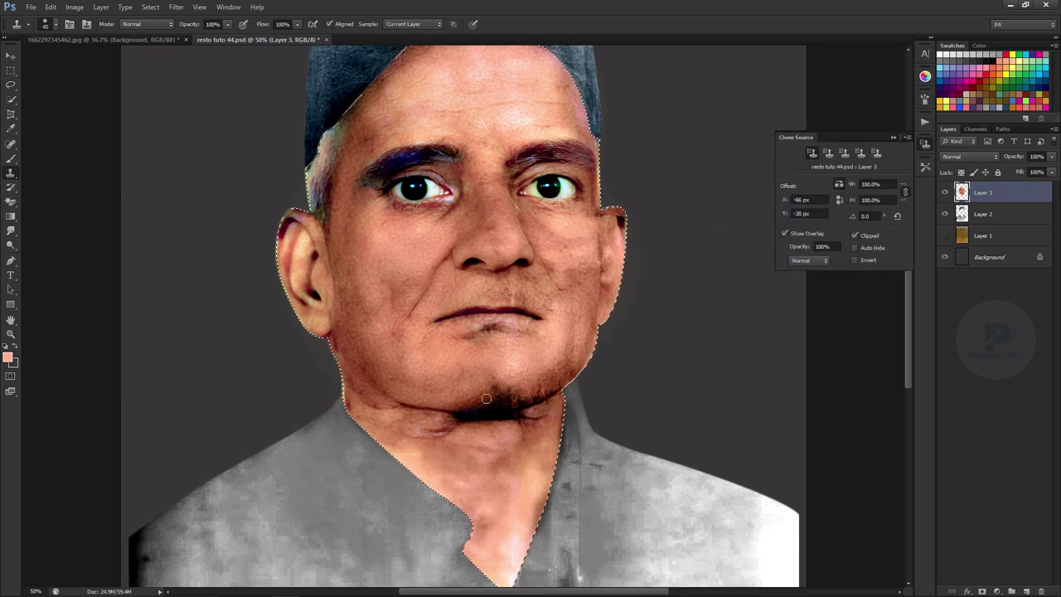
key(bracketright)
key(bracketright)
key(bracketright)
drag(435, 386, 414, 378)
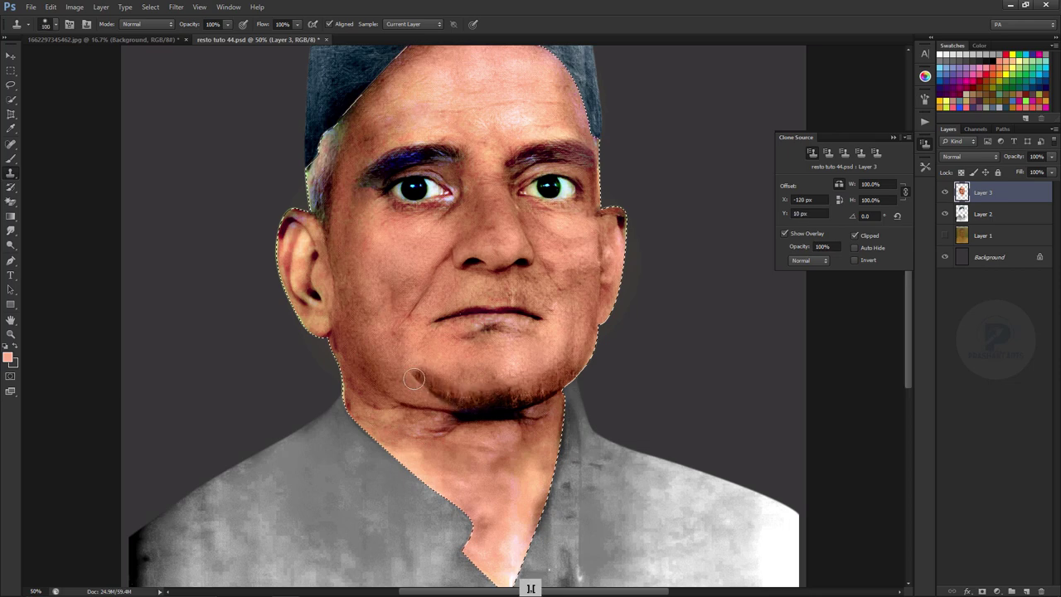
key(ctrl+alt+z)
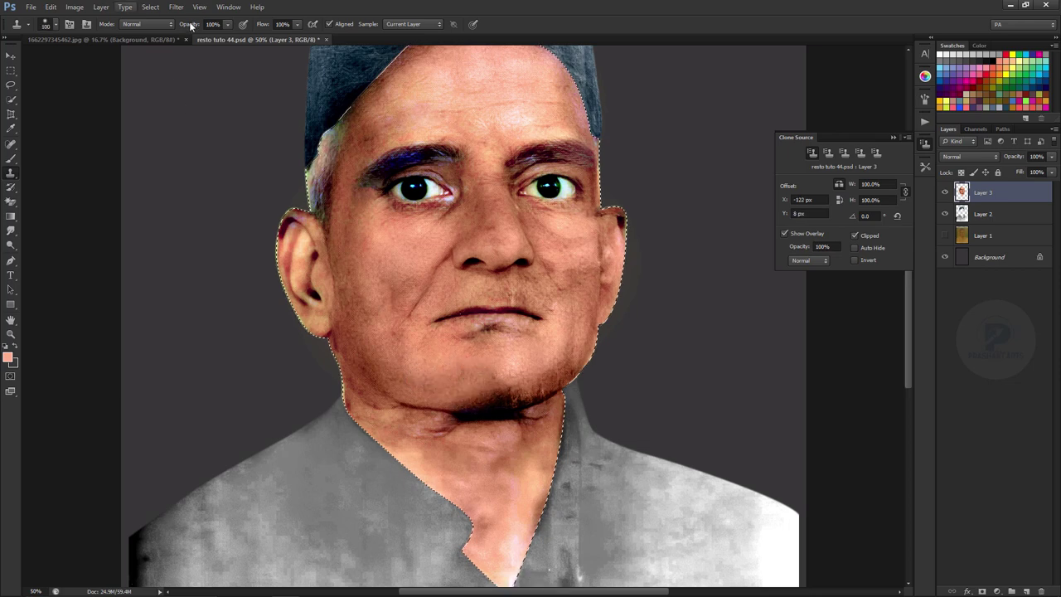
Step: Set Clone Stamp opacity to 37% and clone jaw skin over the chin stubble
click(210, 24)
text(37)
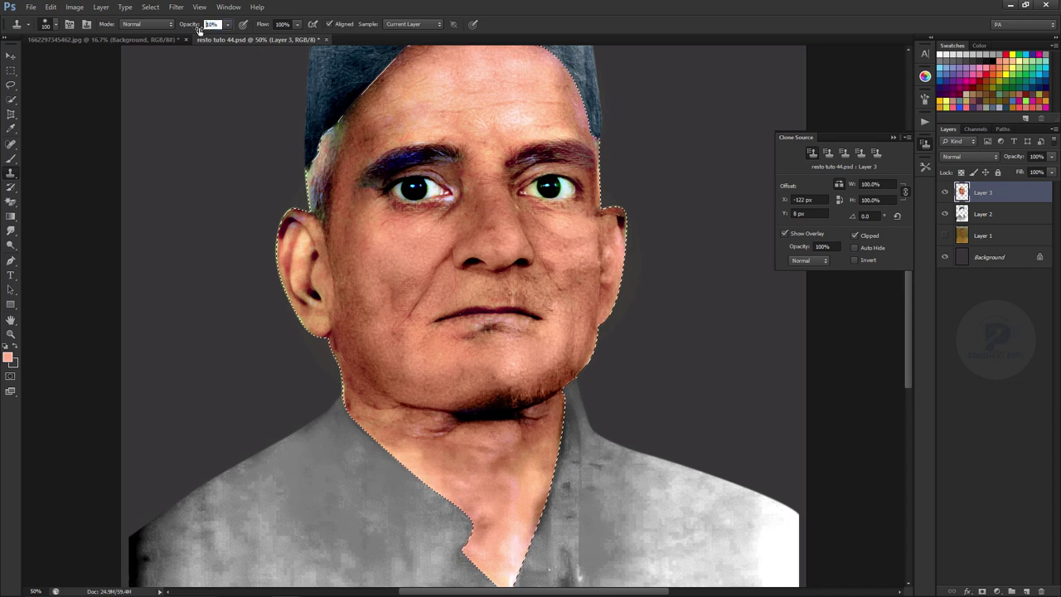
key(Return)
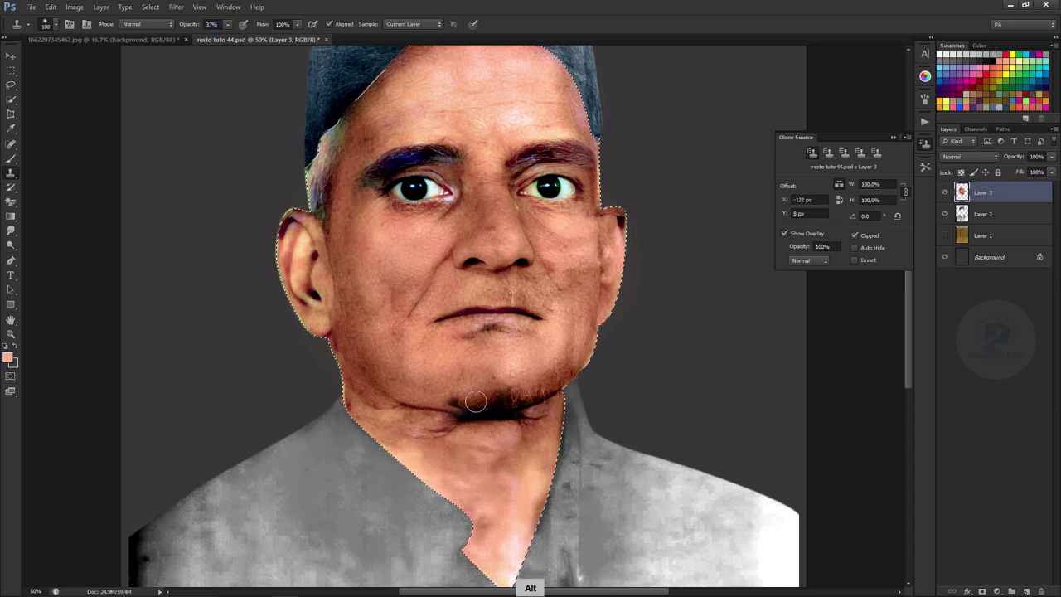
key(alt)
alt+click(555, 378)
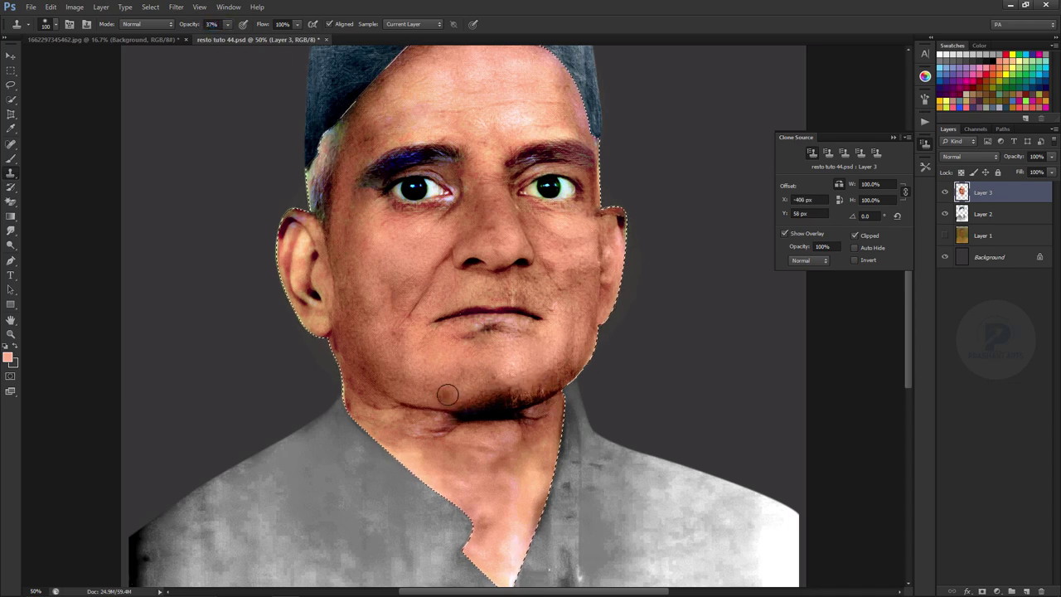
key(alt)
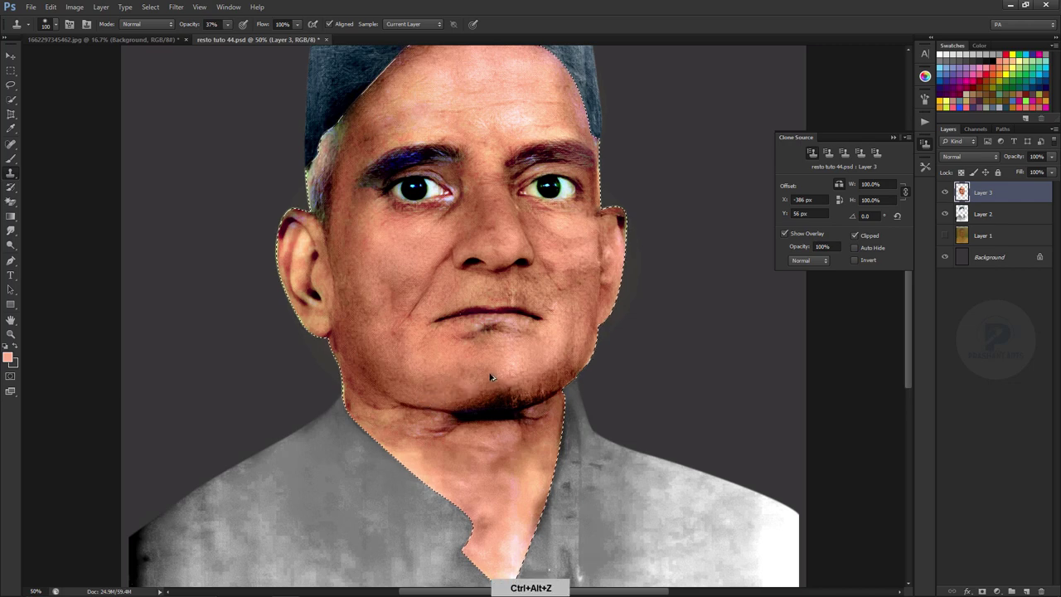
alt+click(562, 373)
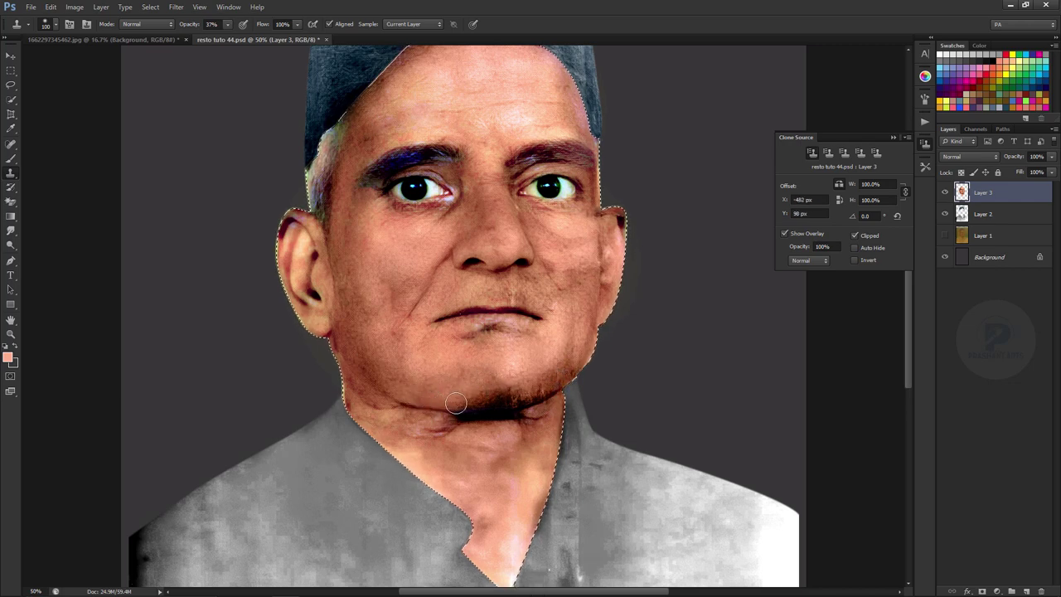
drag(427, 399, 489, 388)
Step: Undo that pass, resample jawline skin and re-clone over the chin stubble
key(ctrl+alt+z)
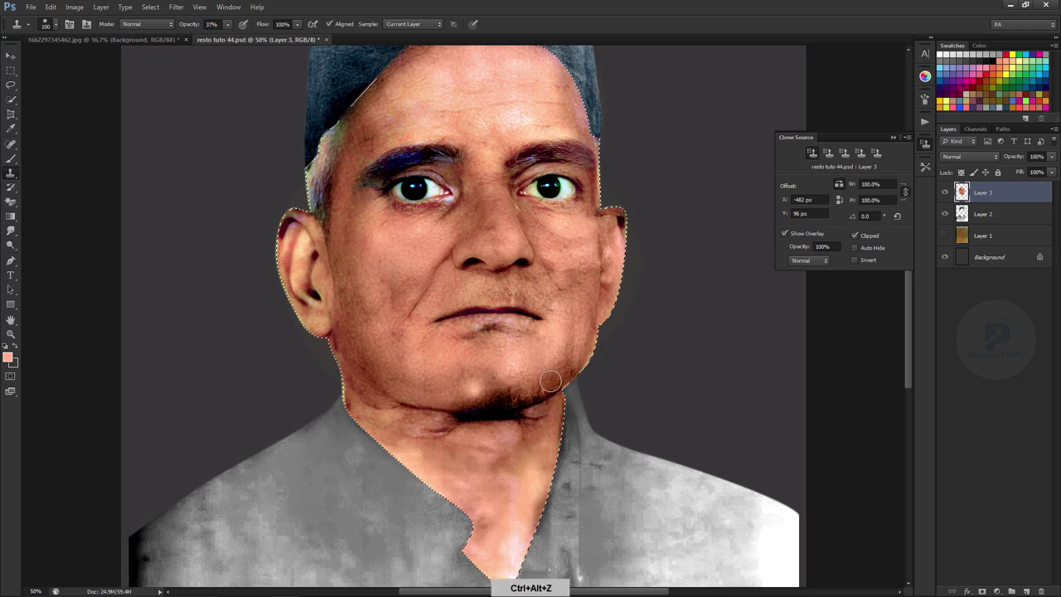
key(ctrl+alt+z)
key(alt)
alt+click(545, 387)
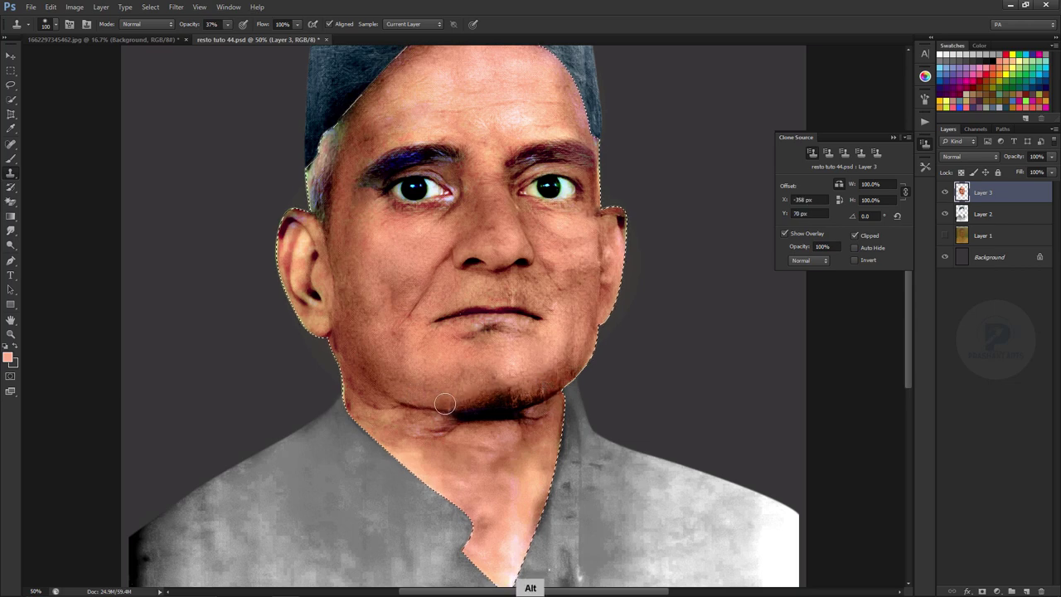
mouse_move(406, 406)
mouse_down()
mouse_move(396, 396)
mouse_move(405, 383)
mouse_up()
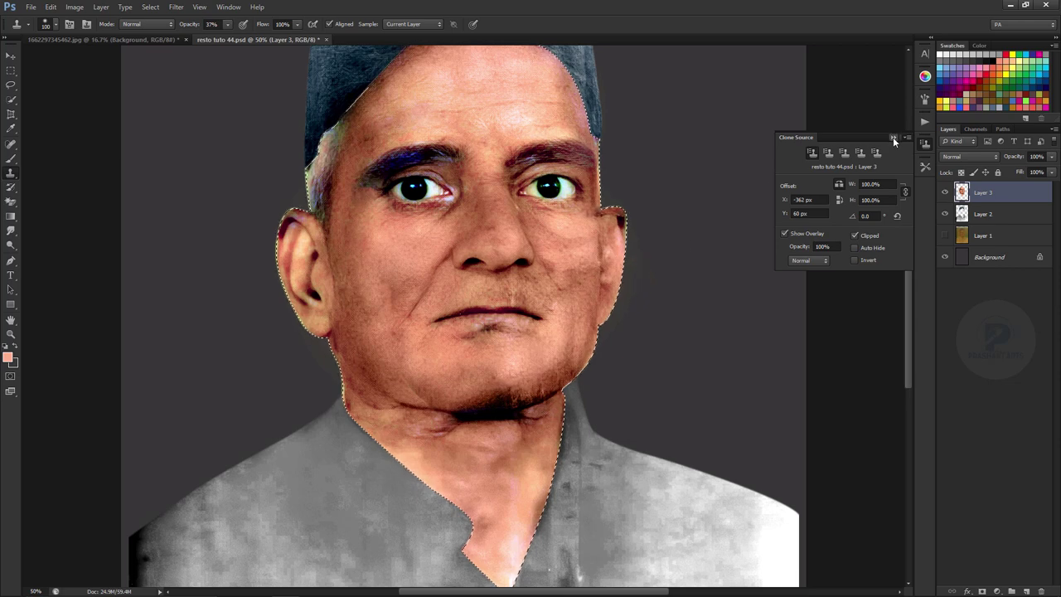
click(894, 141)
Step: Spot-heal the chin blemishes and dark jawline patches, then zoom out to review
click(10, 56)
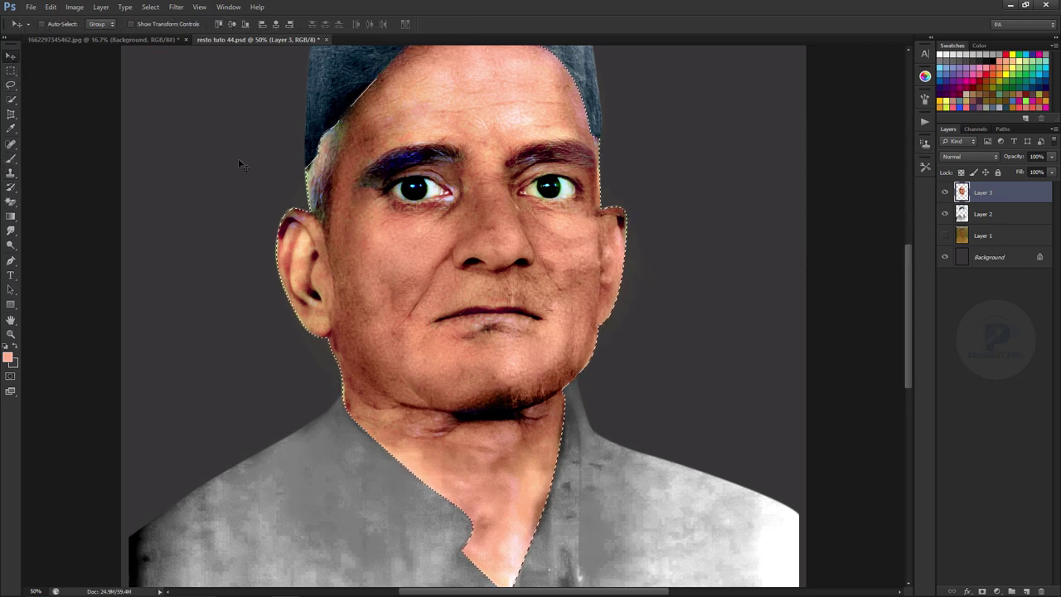
key(ctrl+equal)
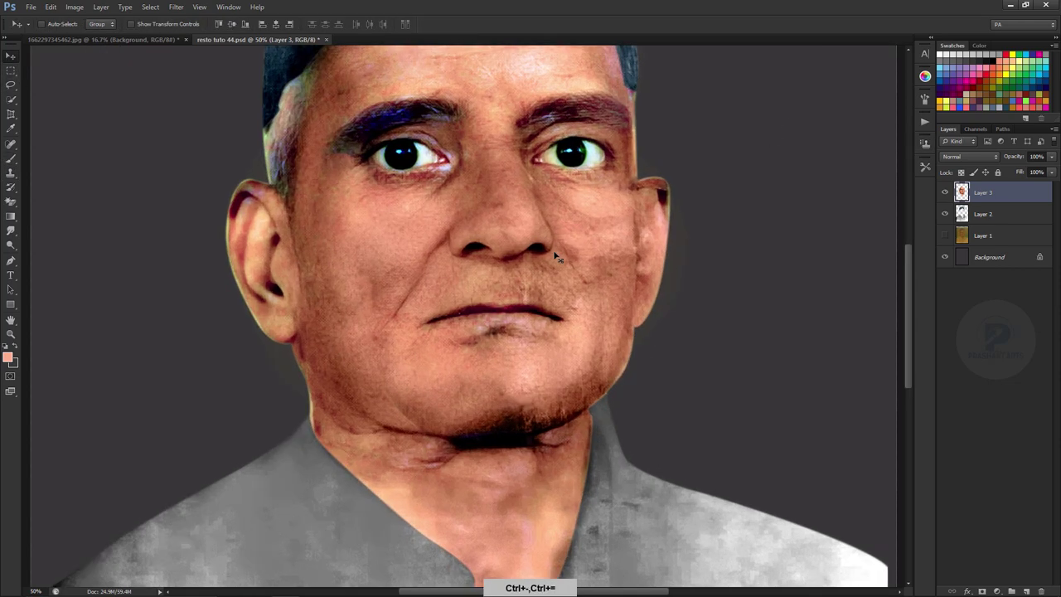
key(ctrl+minus)
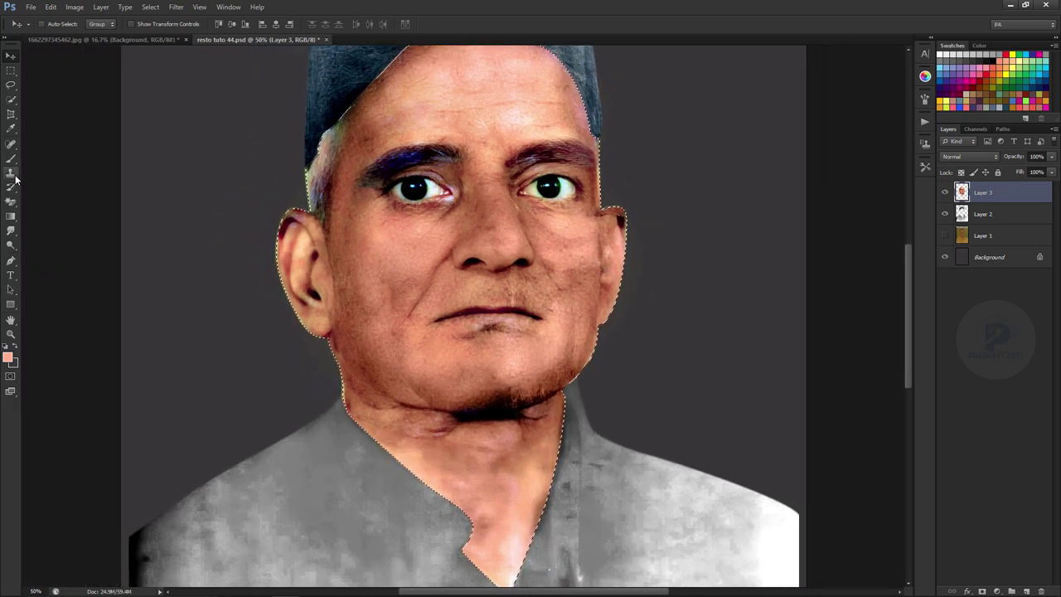
click(11, 144)
drag(408, 383, 432, 396)
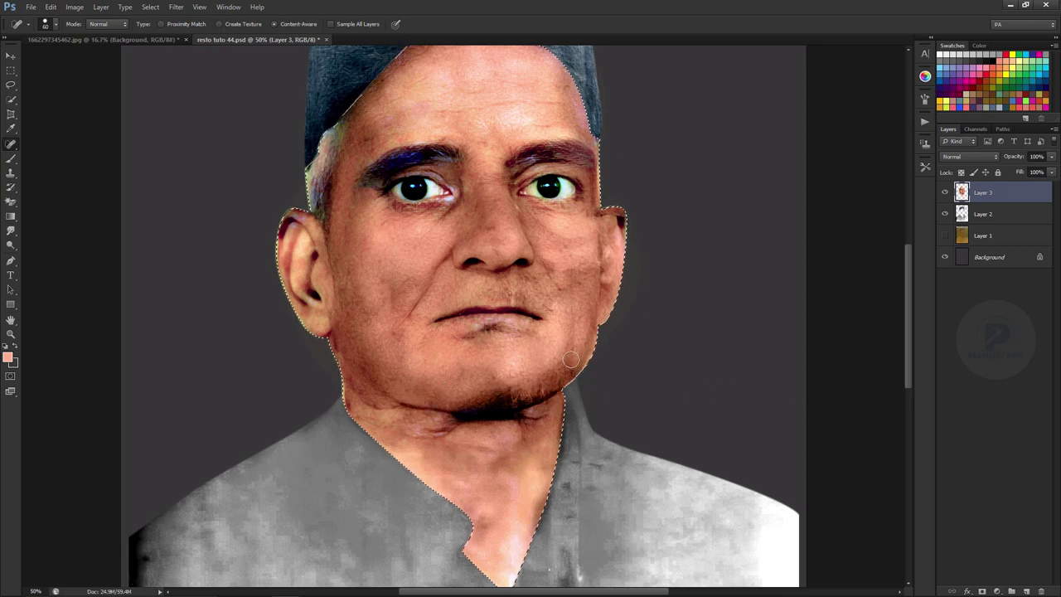
drag(572, 358, 548, 386)
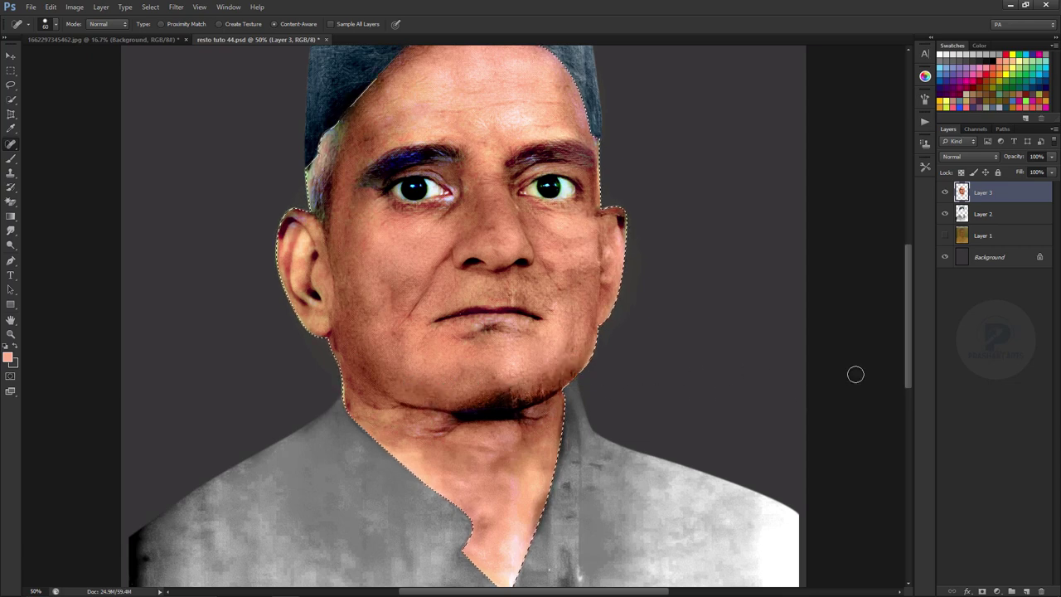
key(ctrl+d)
key(ctrl+minus)
key(ctrl+equal)
key(ctrl+minus)
key(ctrl+shift+d)
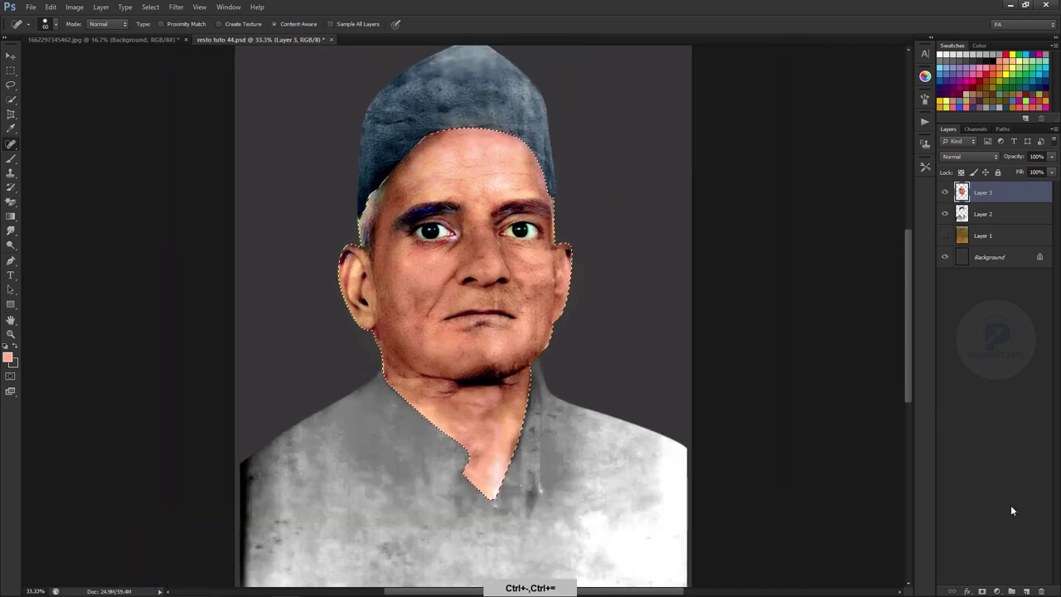
Step: Add Layer 4 and set up a small white brush at 15% opacity
click(1026, 591)
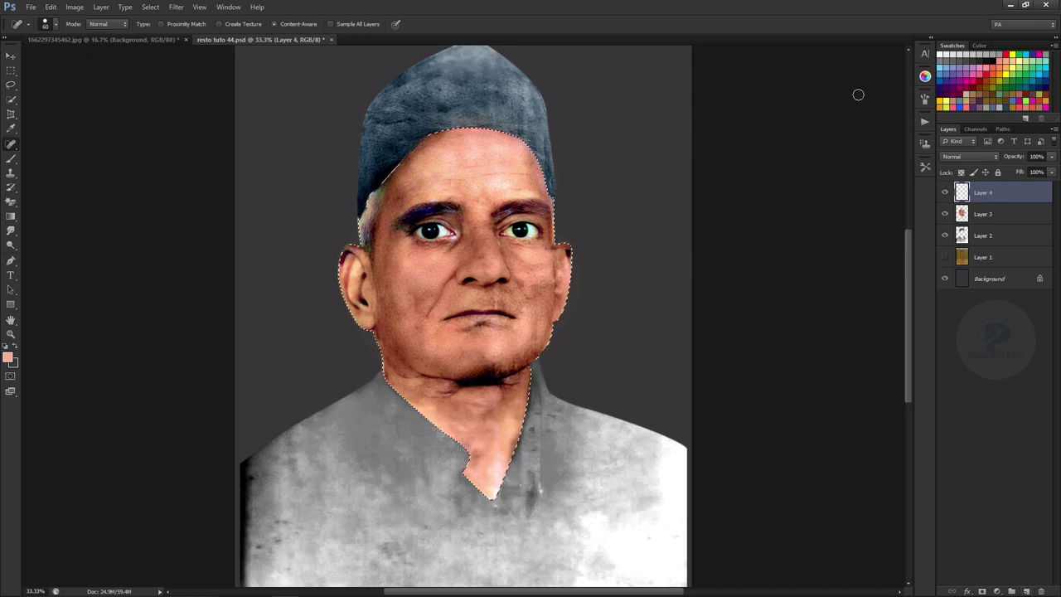
click(940, 54)
click(11, 159)
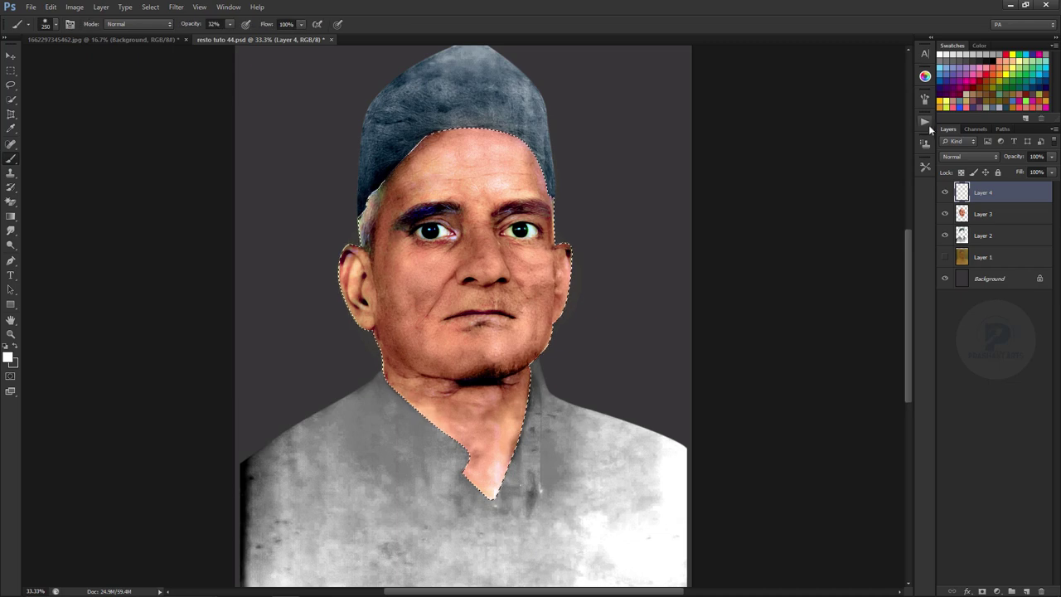
click(925, 98)
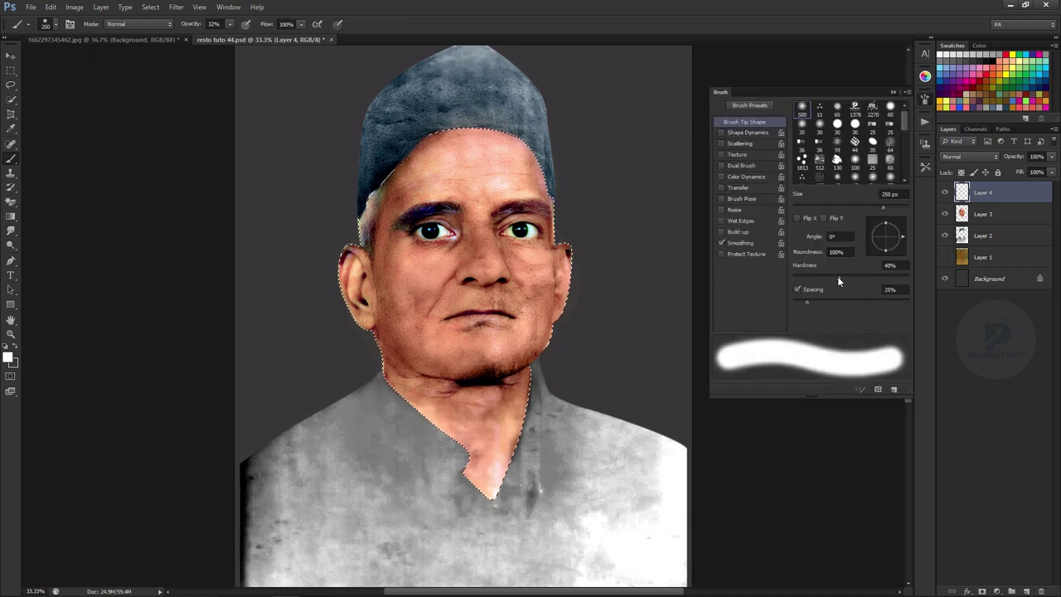
click(892, 91)
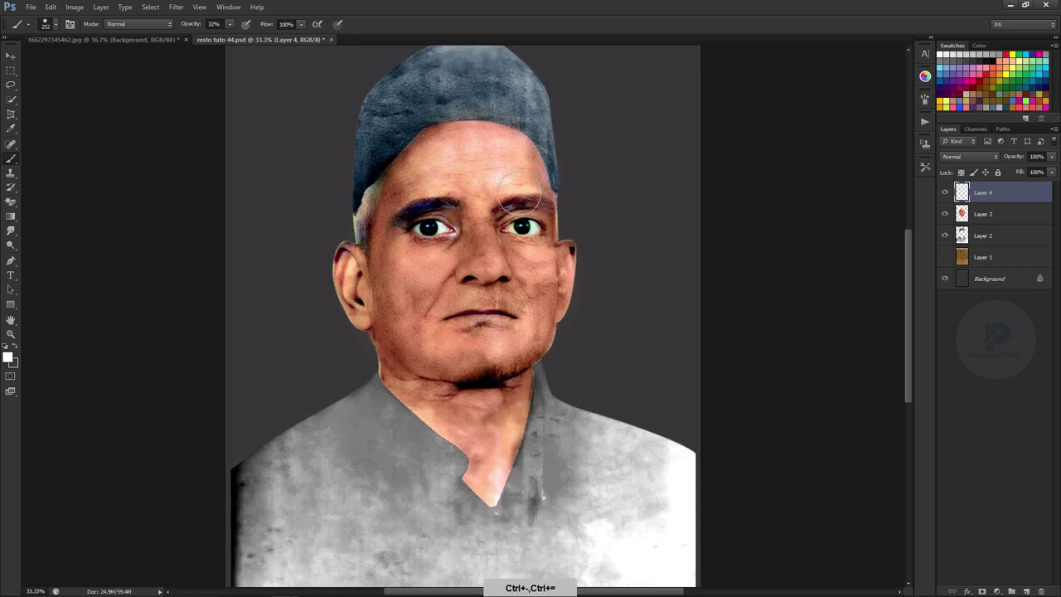
key(ctrl+plus)
key(bracketleft)
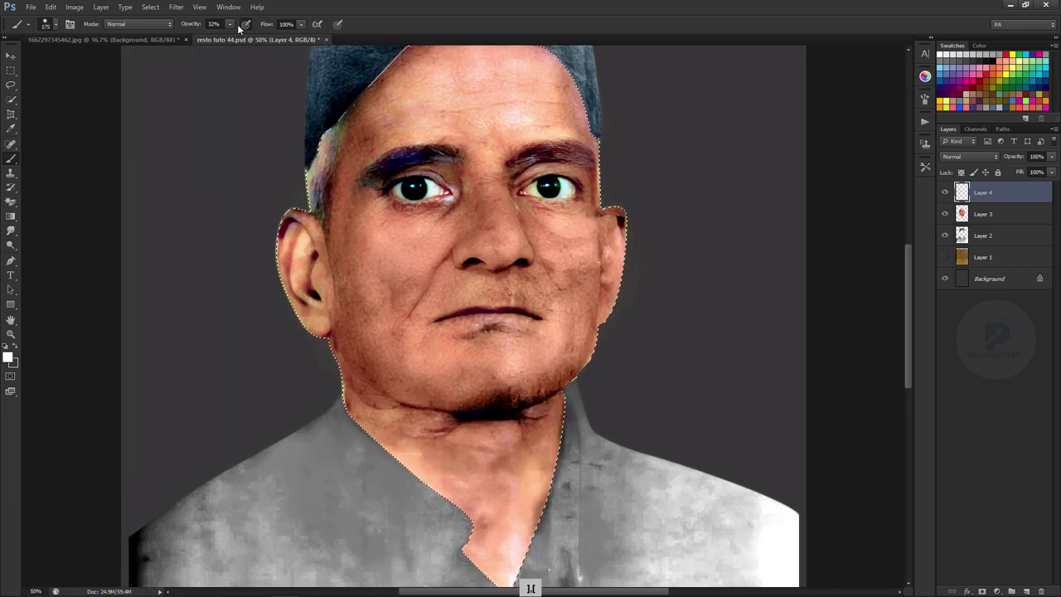
key(bracketleft)
key(bracketleft)
key(bracketleft)
key(bracketleft)
key(bracketleft)
drag(197, 26, 187, 28)
key(Return)
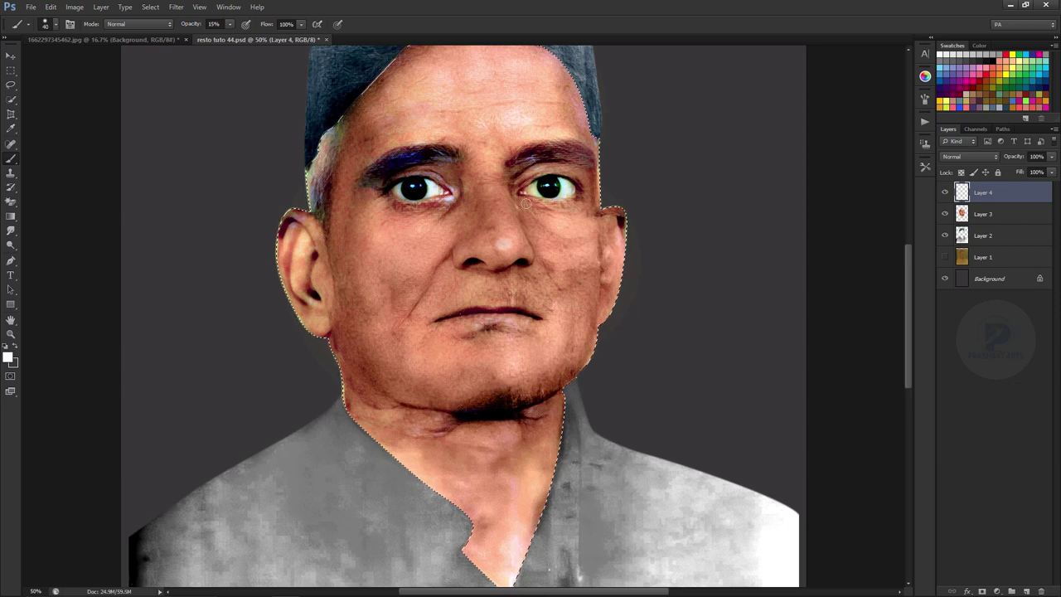
Step: Try soft white strokes on the chin and undo them
key(ctrl+alt+z)
key(bracketleft)
key(ctrl+alt+z)
key(ctrl+alt+z)
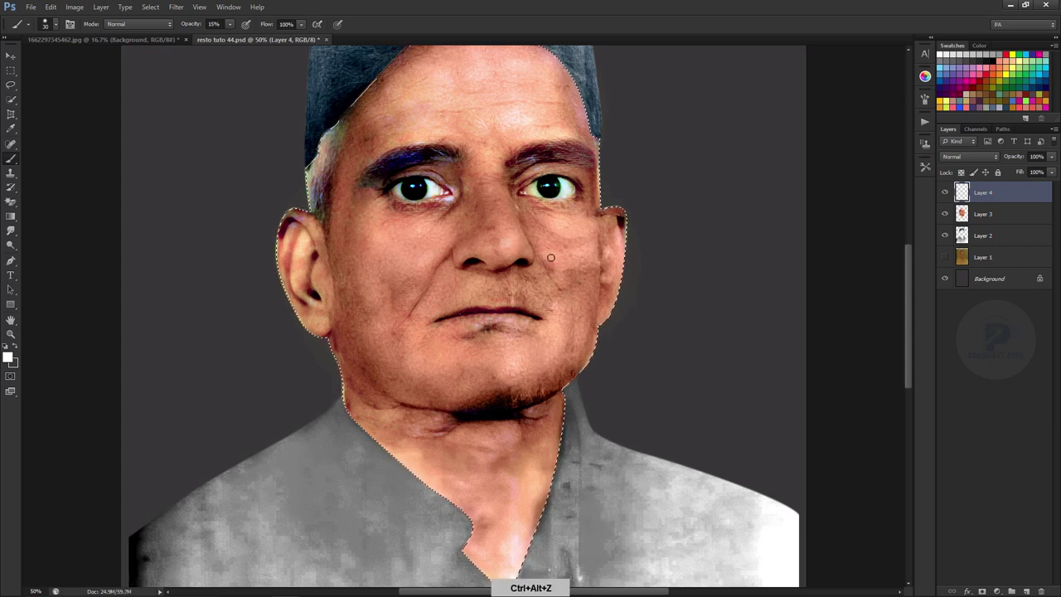
key(bracketright)
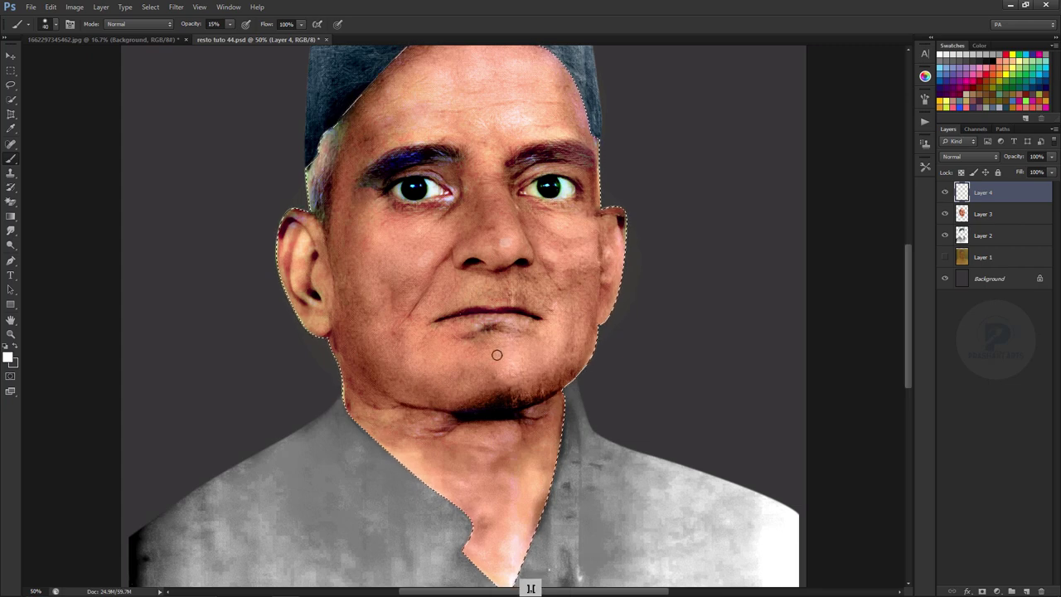
drag(506, 353, 425, 394)
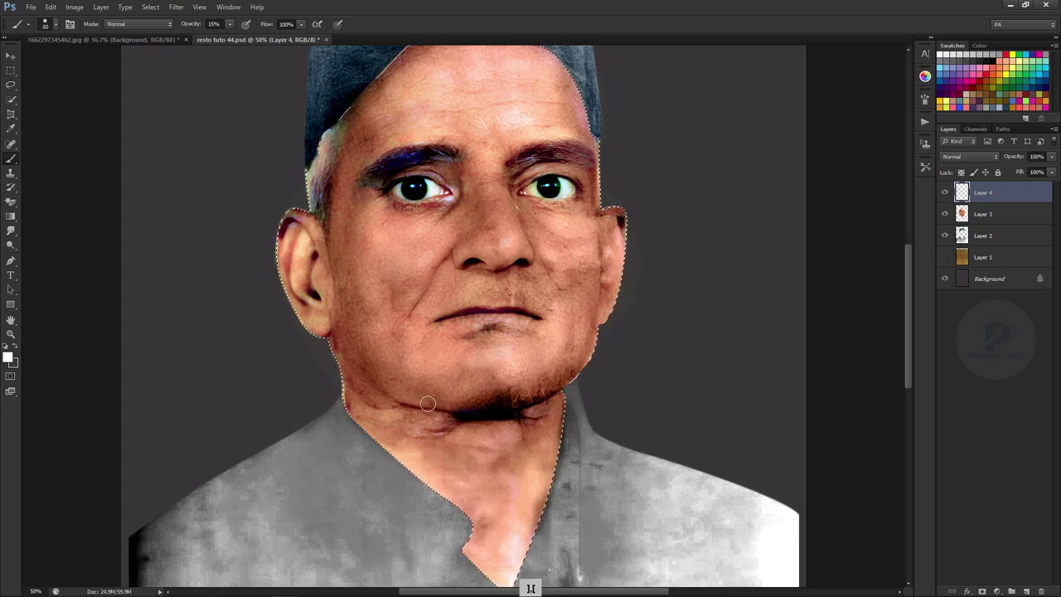
key(ctrl+alt+z)
key(bracketright)
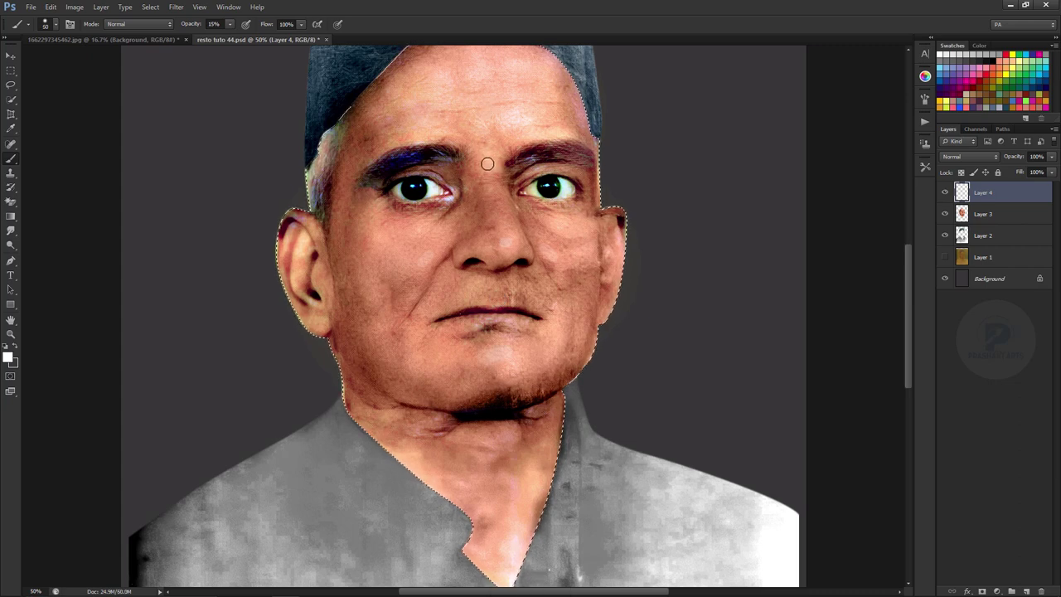
Step: Recenter the face, enlarge the brush and zoom out to the whole portrait
drag(515, 118, 519, 148)
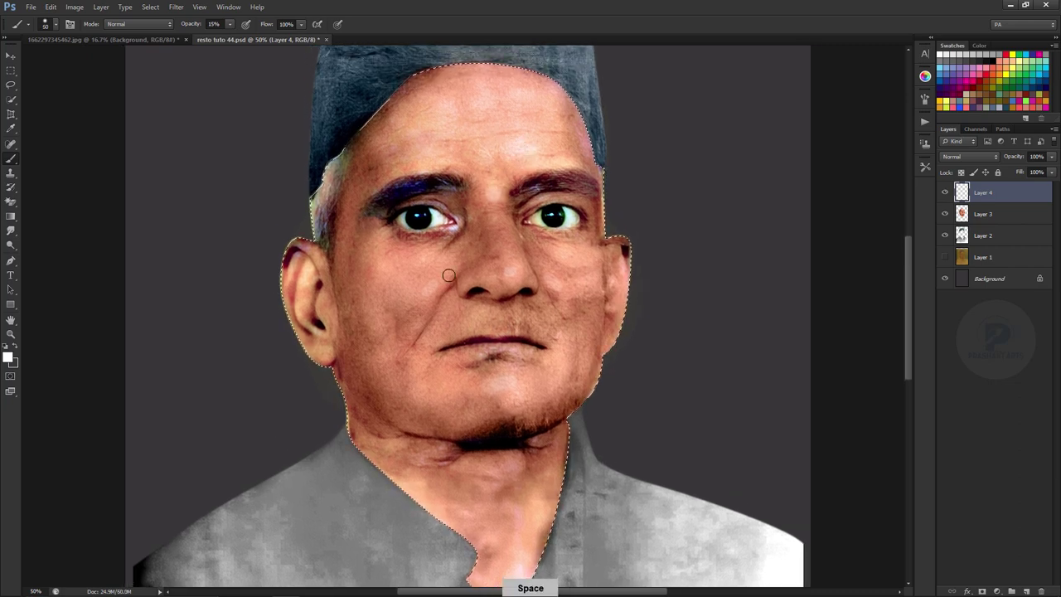
key(bracketleft)
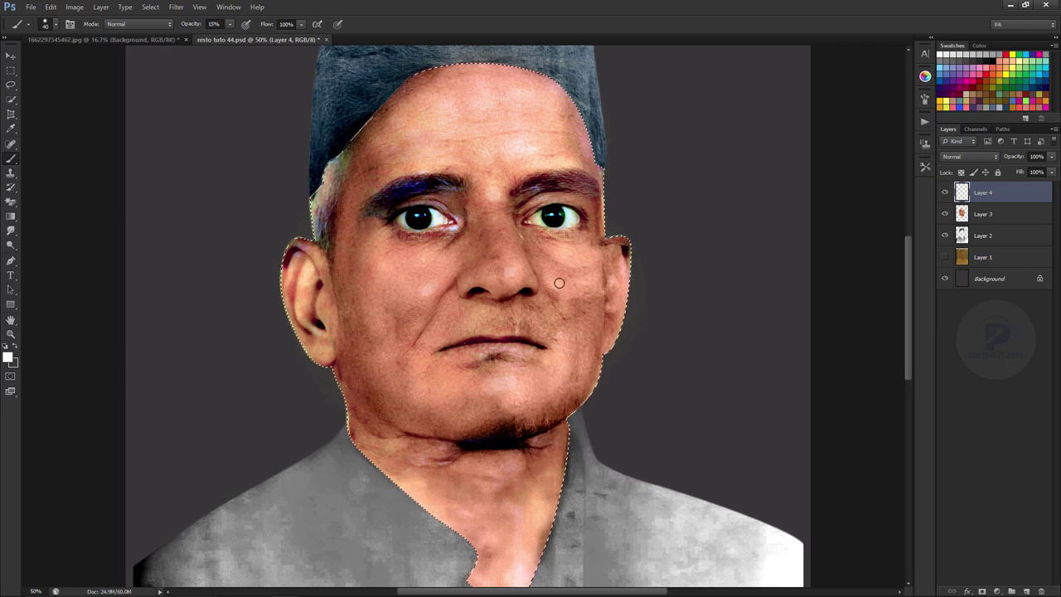
key(bracketright)
key(bracketright)
key(bracketright)
key(bracketright)
key(bracketright)
key(bracketright)
key(bracketright)
key(bracketright)
key(ctrl+d)
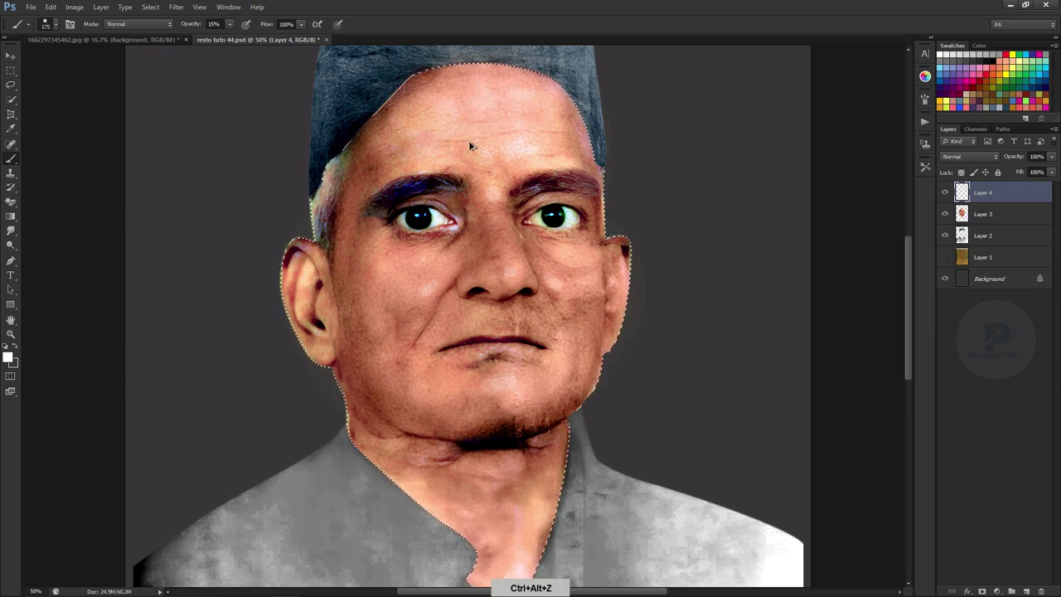
key(ctrl+minus)
key(ctrl+minus)
key(ctrl+shift+d)
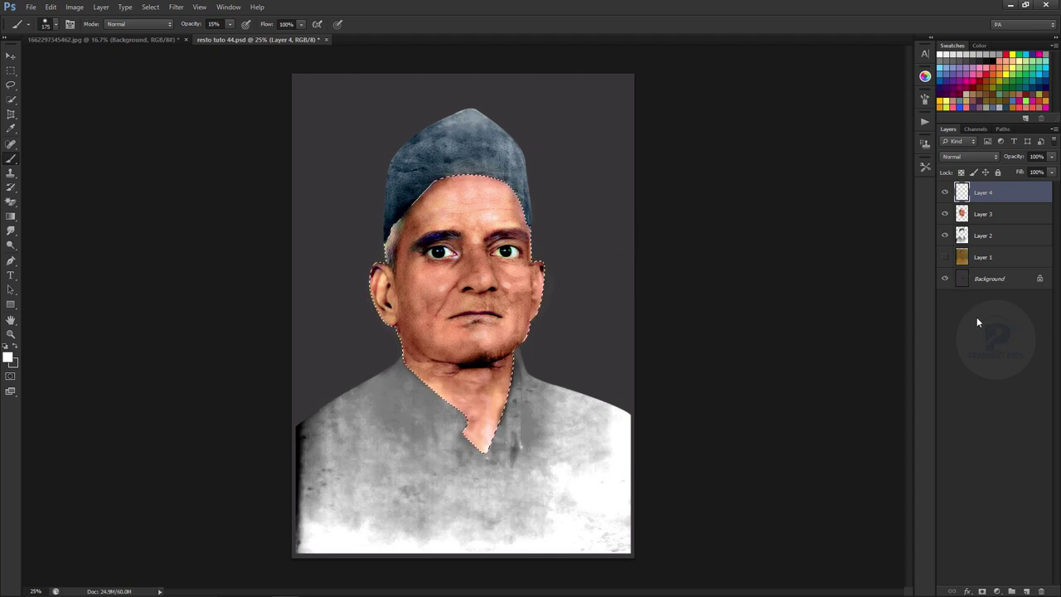
Step: Add Layer 5 in Color blend mode with magenta paint and a 250 px brush
click(1027, 591)
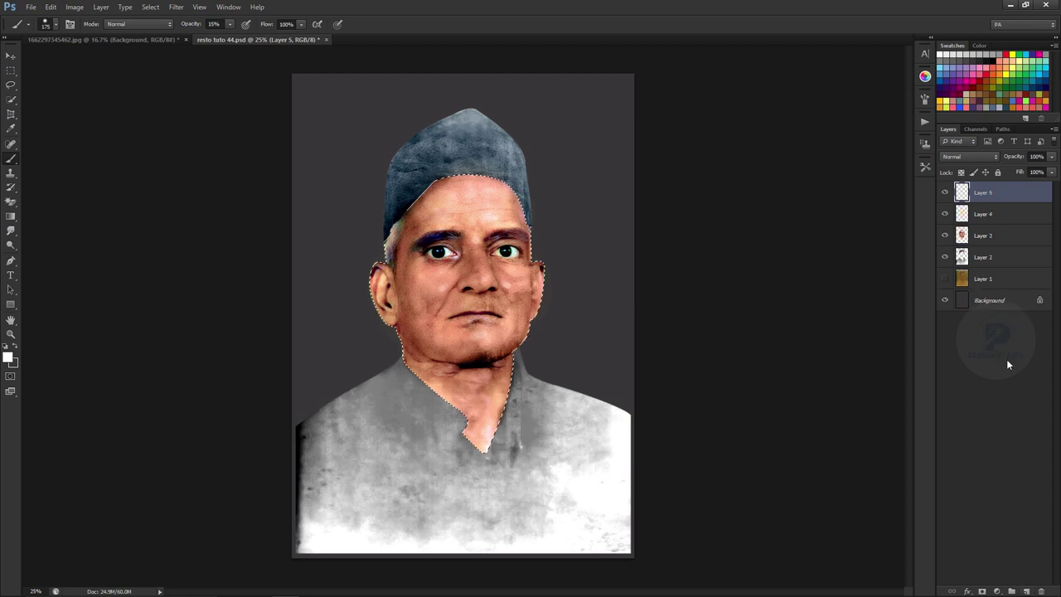
click(987, 156)
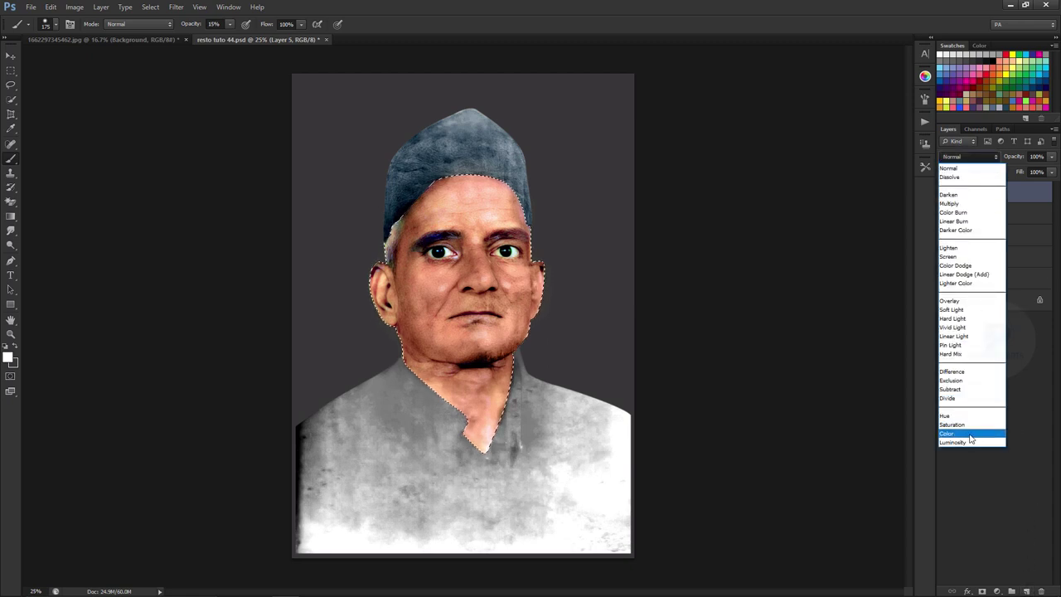
click(966, 432)
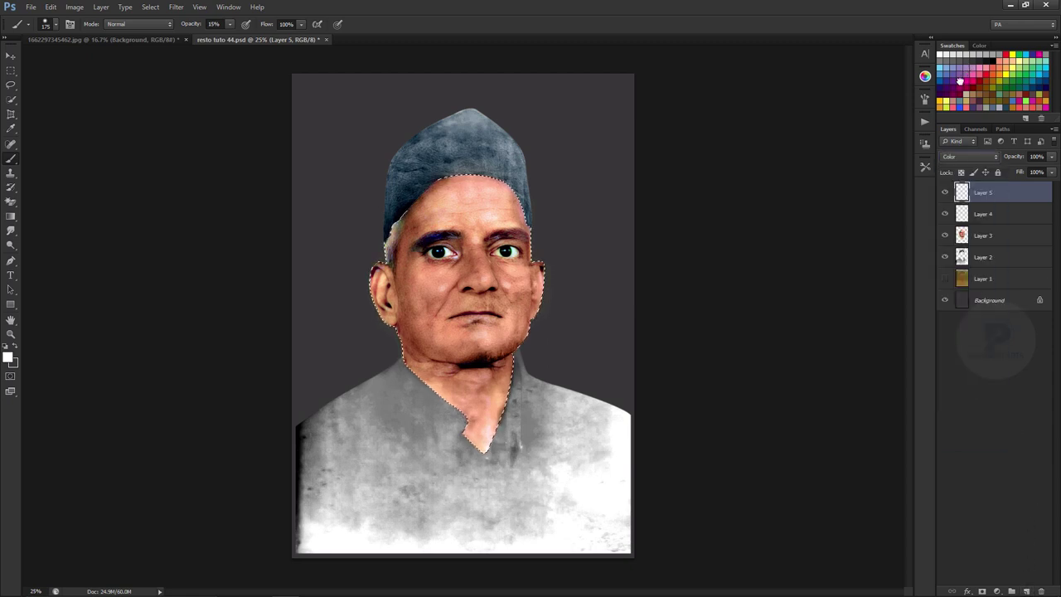
click(958, 80)
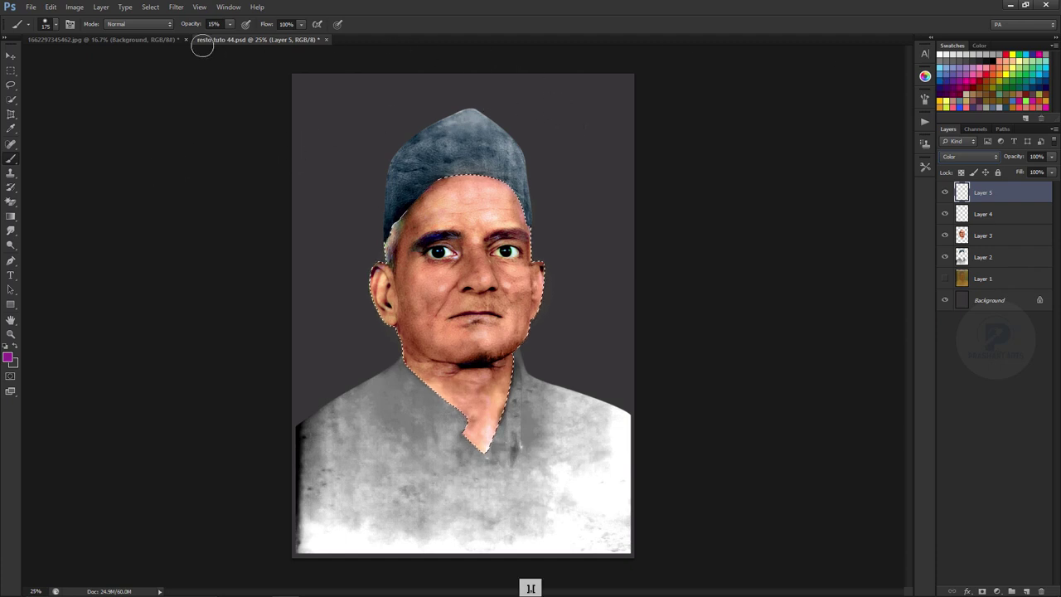
click(51, 24)
text(500)
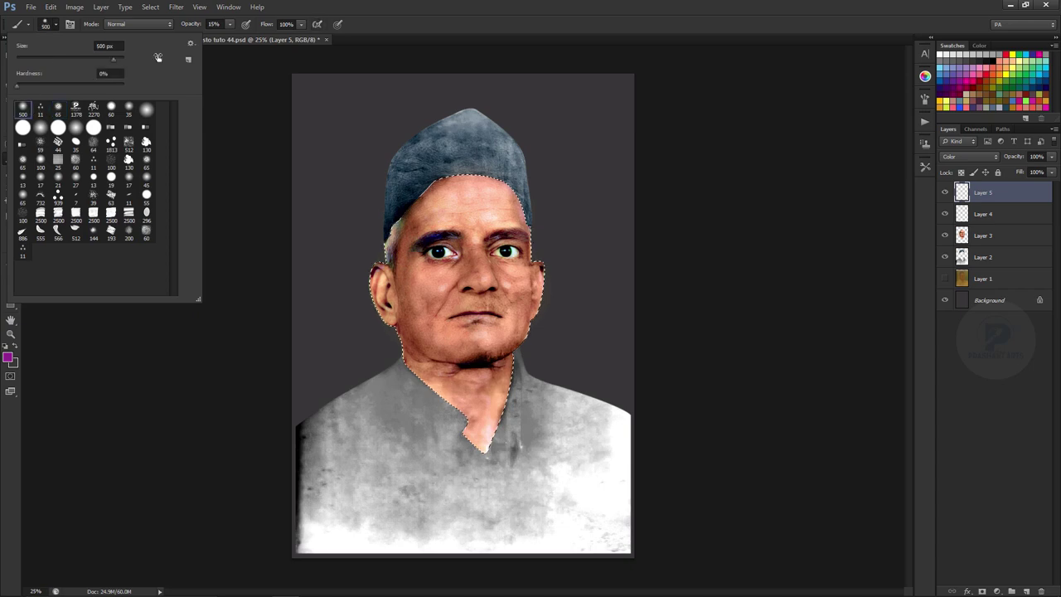
key(Return)
key([)
key([)
key([)
key([)
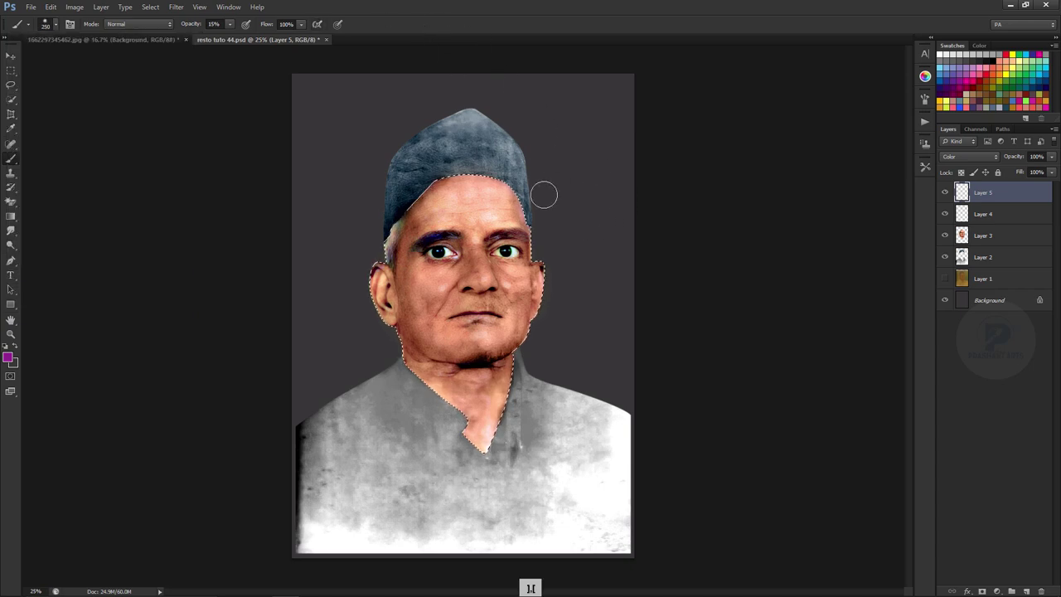
Step: Tint the forehead and right cheek edges, undoing a stroke near the chin
drag(525, 204, 543, 243)
key(bracketleft)
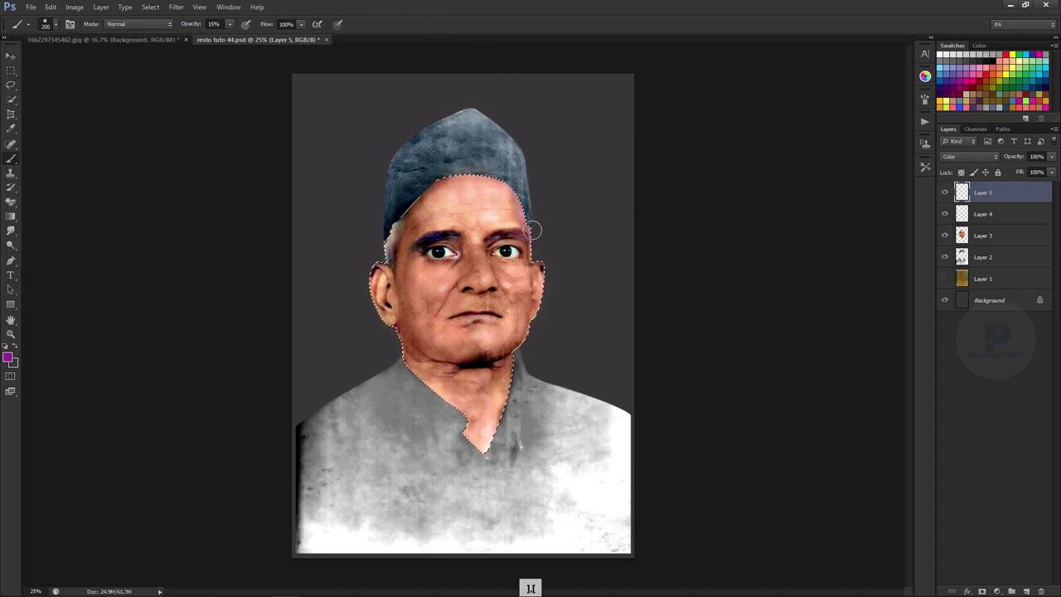
drag(529, 317, 537, 265)
key(bracketleft)
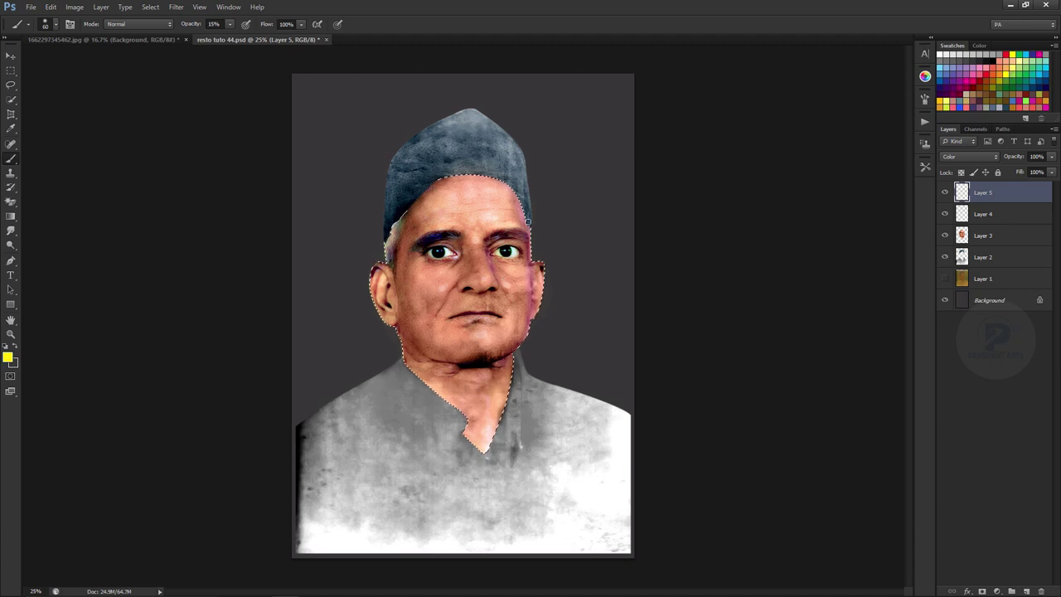
key(bracketright)
key(bracketright)
key(bracketright)
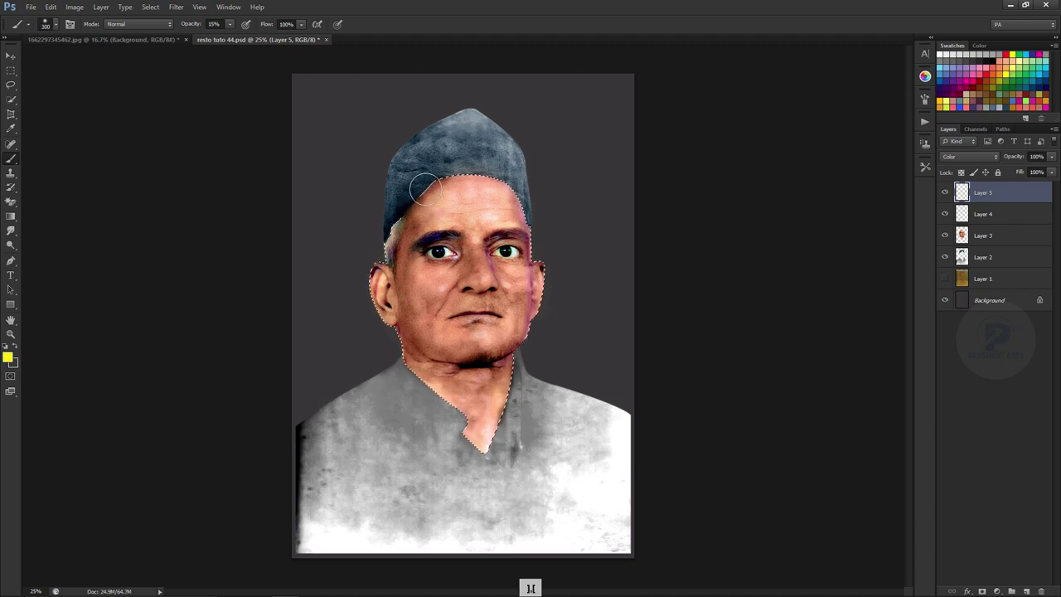
key(bracketright)
key(bracketright)
key(bracketleft)
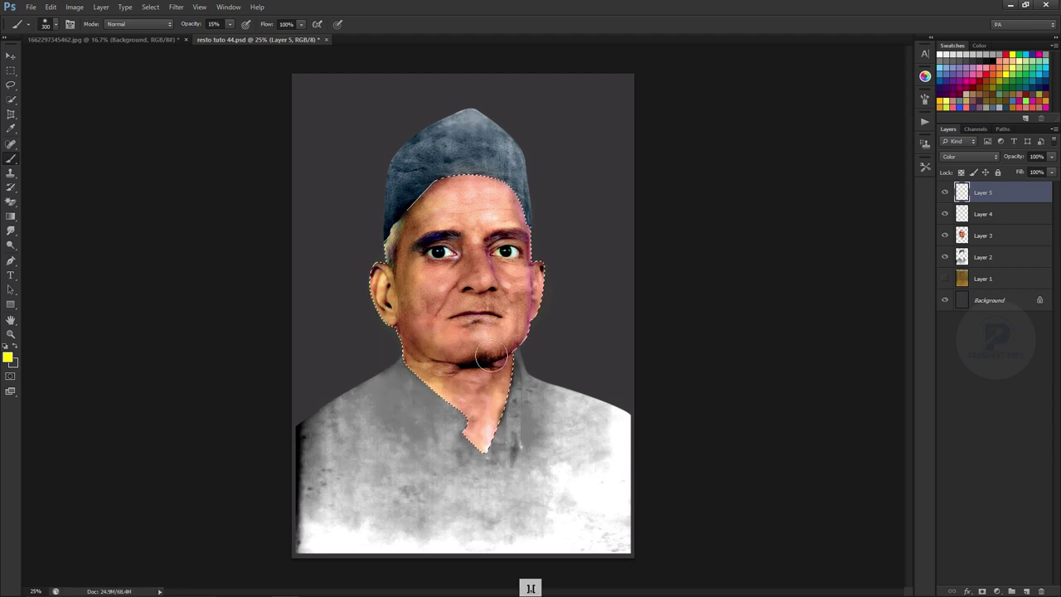
key(ctrl+alt+z)
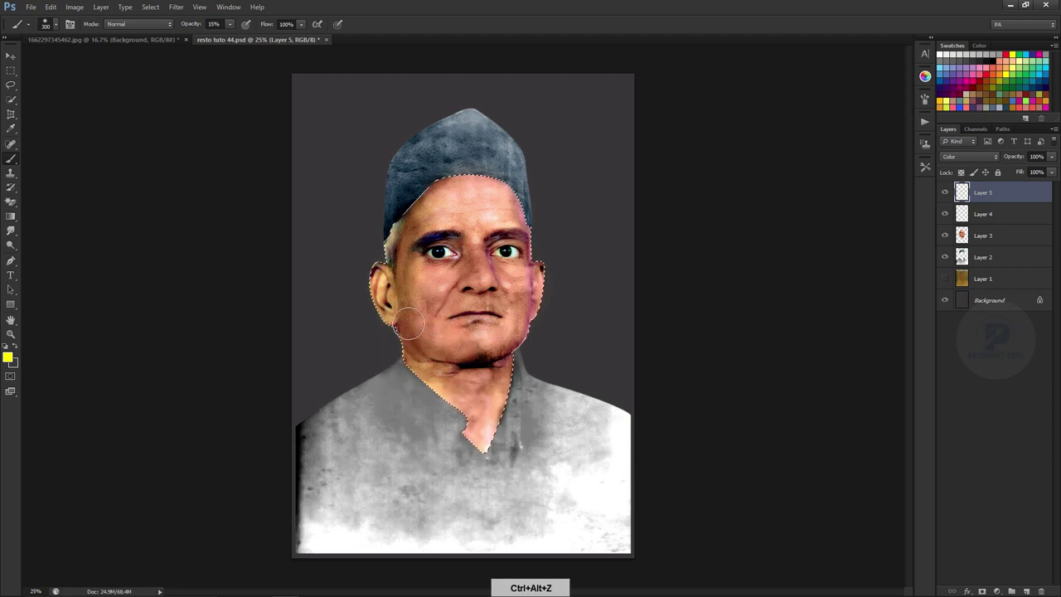
key(bracketright)
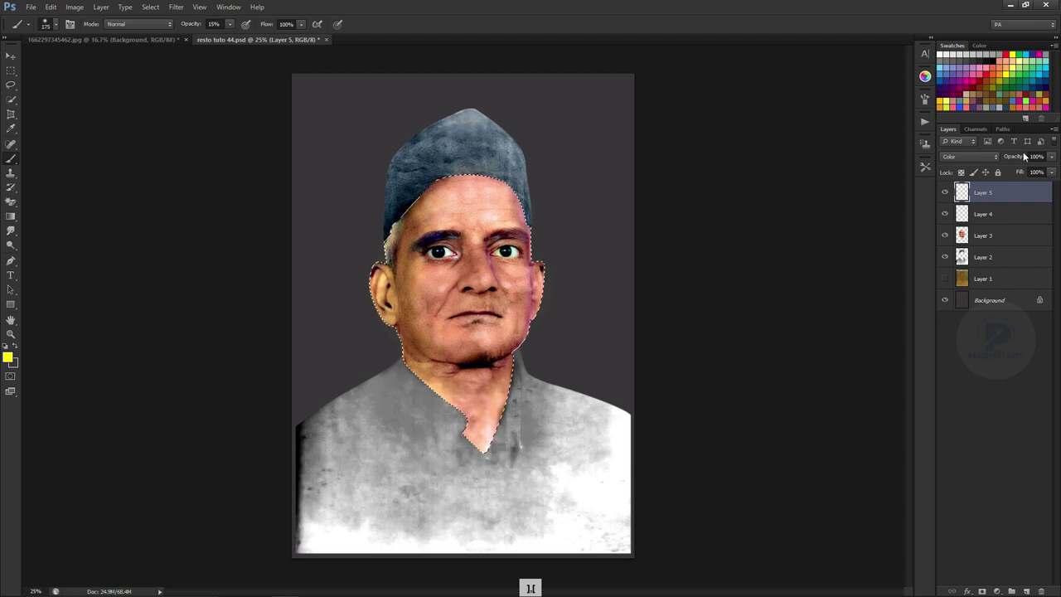
Step: Lower the skin-colour layer's opacity to 24% in the Layers panel
drag(1022, 158, 996, 160)
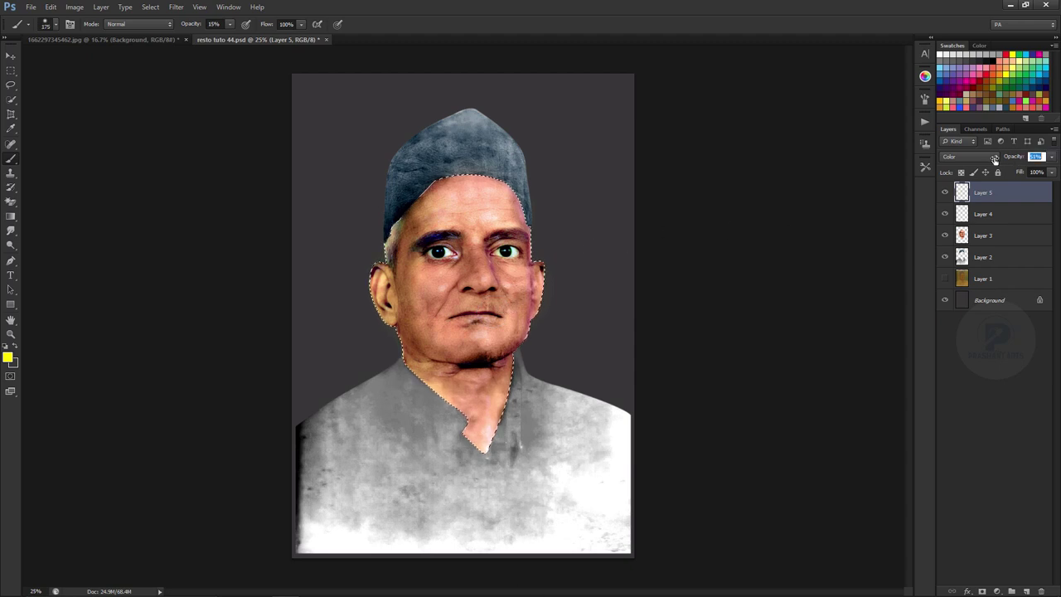
key(bracketleft)
key(bracketleft)
key(bracketleft)
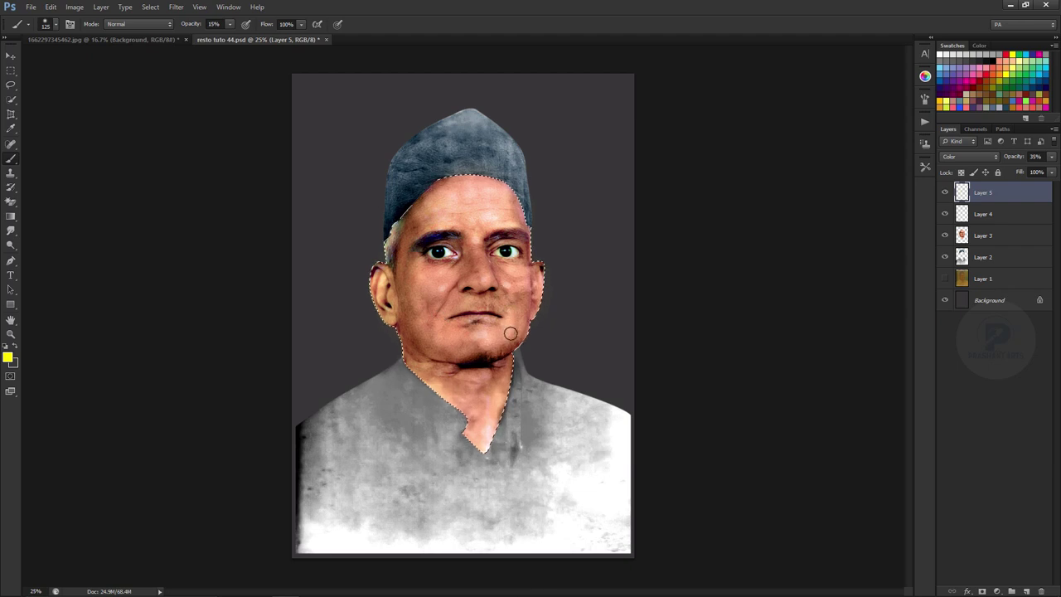
key(bracketright)
key(bracketright)
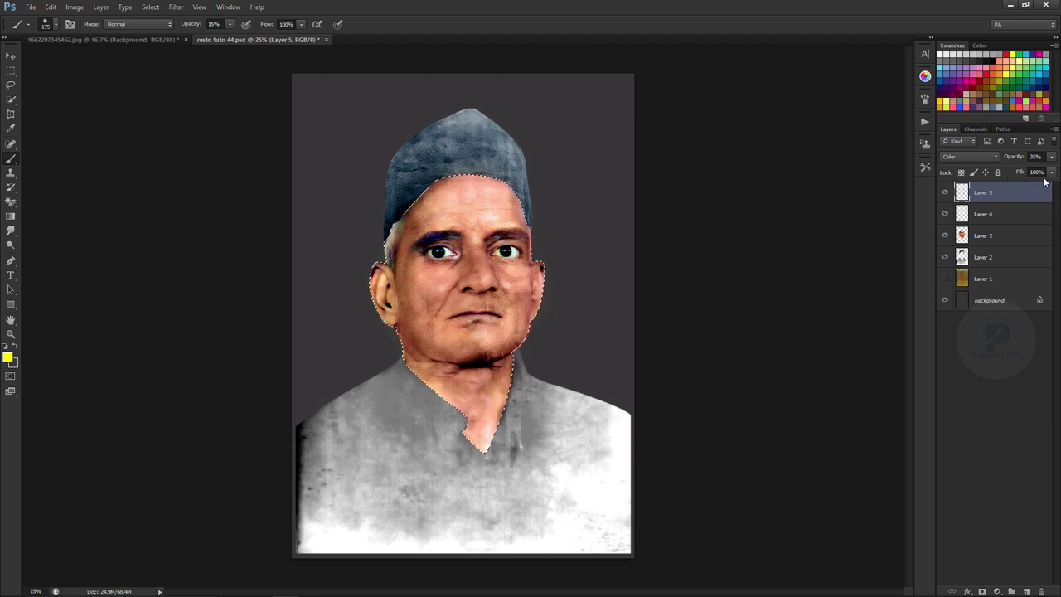
drag(1018, 159, 1014, 160)
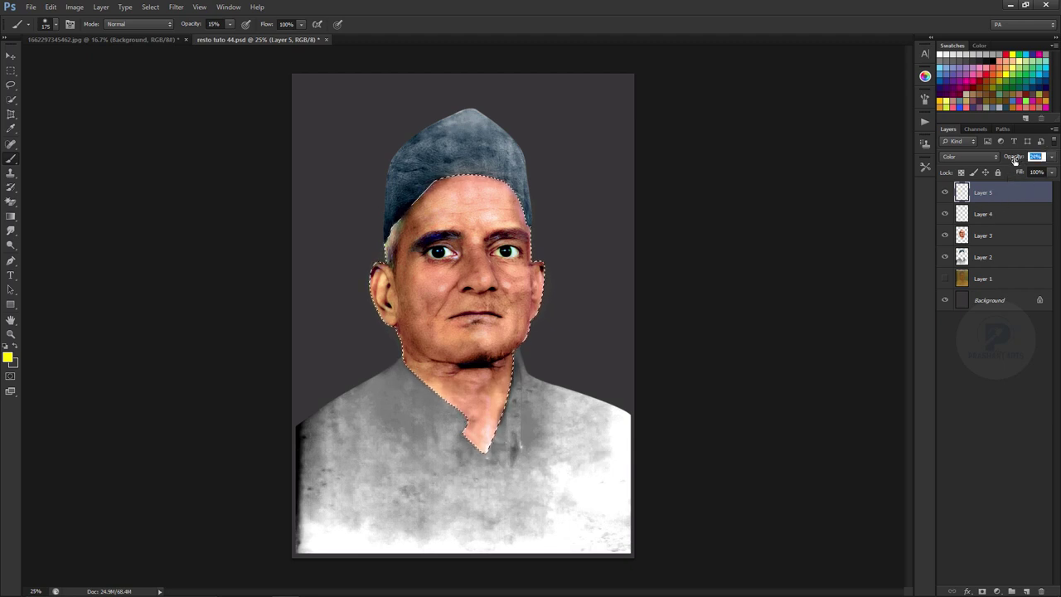
Step: Merge Layers 3–5 into one layer and make Layer 2 active without a selection
shift+click(994, 238)
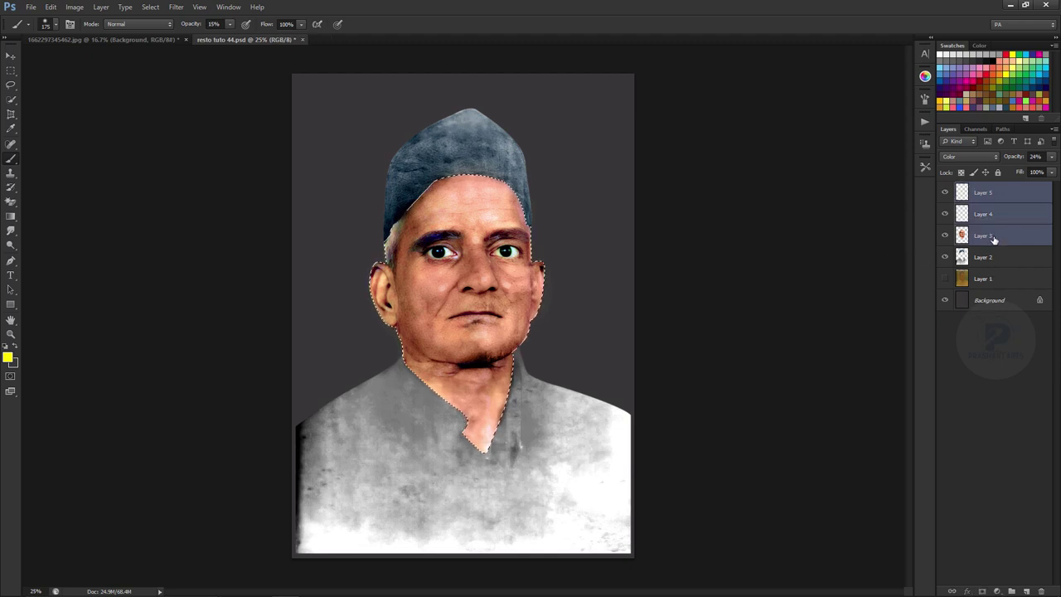
key(ctrl+e)
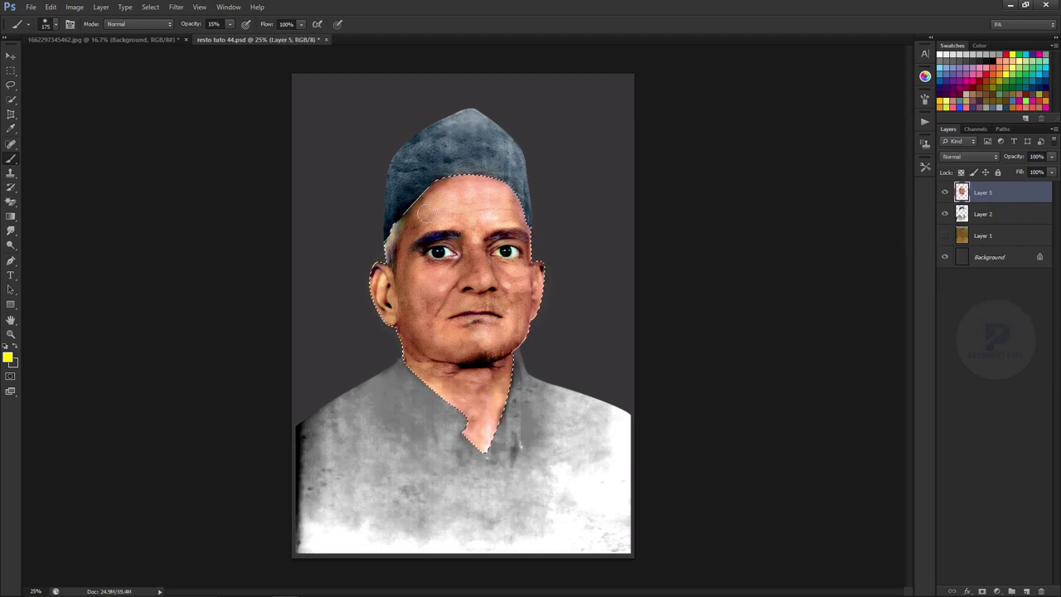
click(982, 219)
key(ctrl+d)
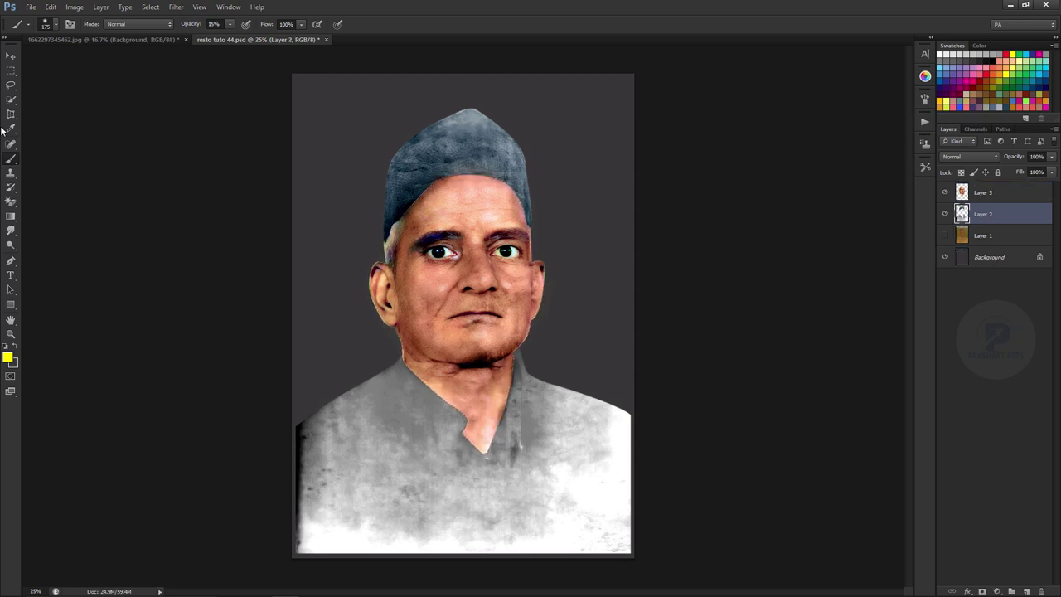
Step: Marquee the lower half and brighten the shirt's midtones to near-white with Levels
click(10, 71)
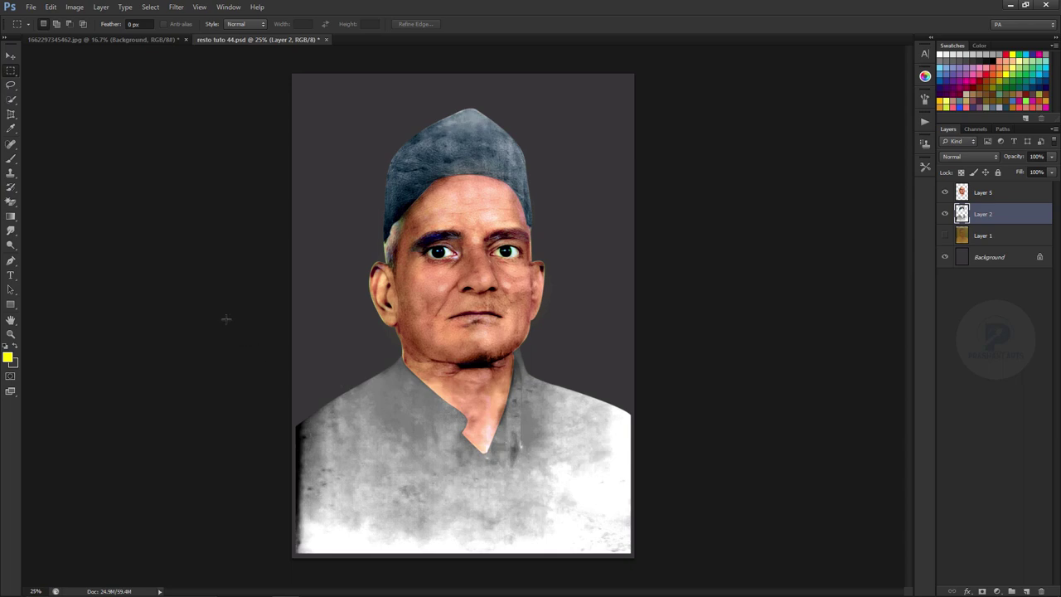
drag(248, 328, 734, 578)
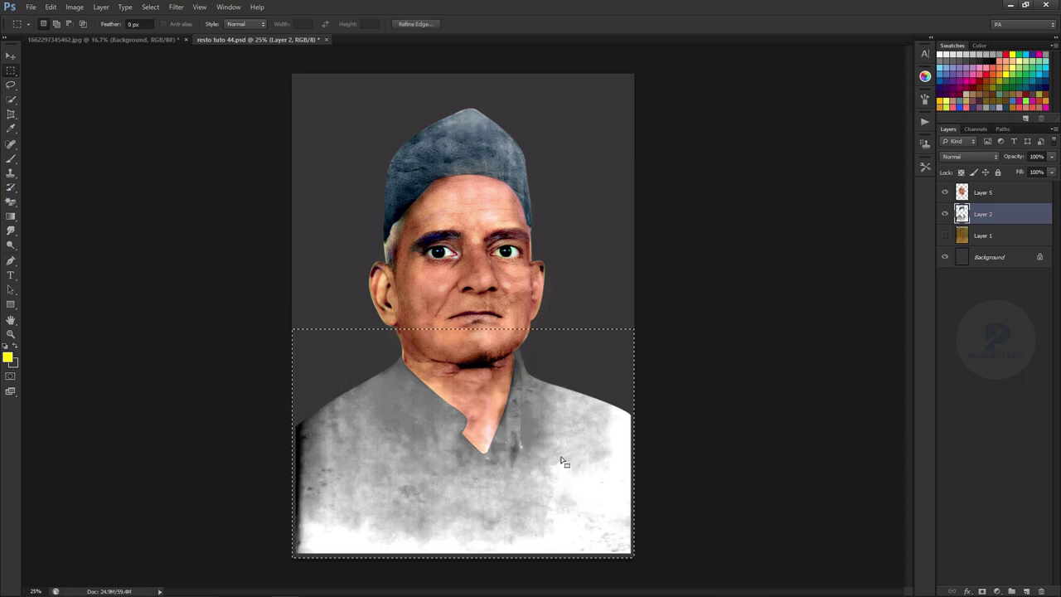
key(ctrl+l)
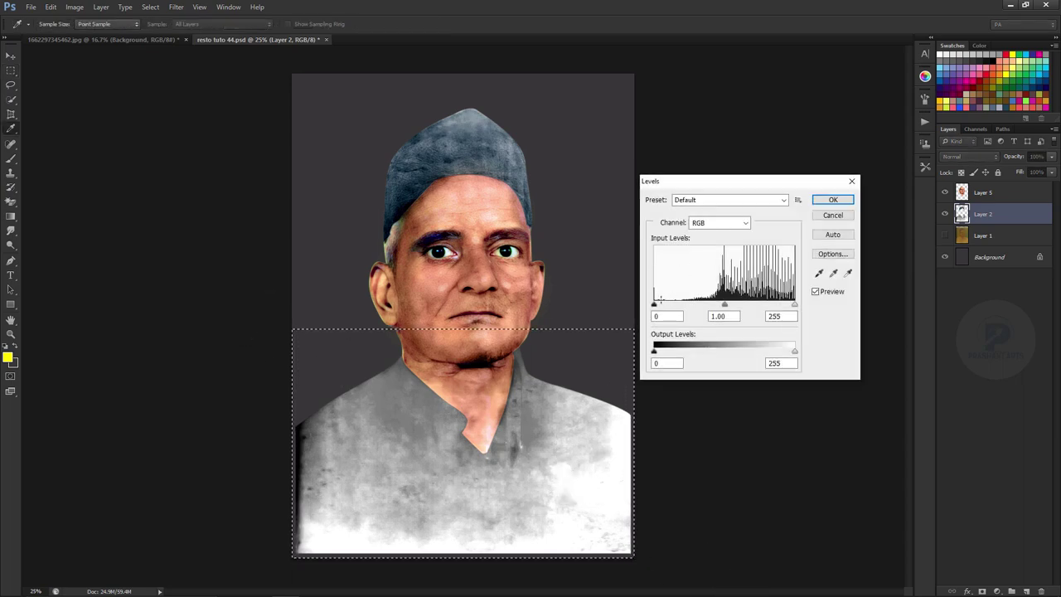
drag(725, 304, 617, 321)
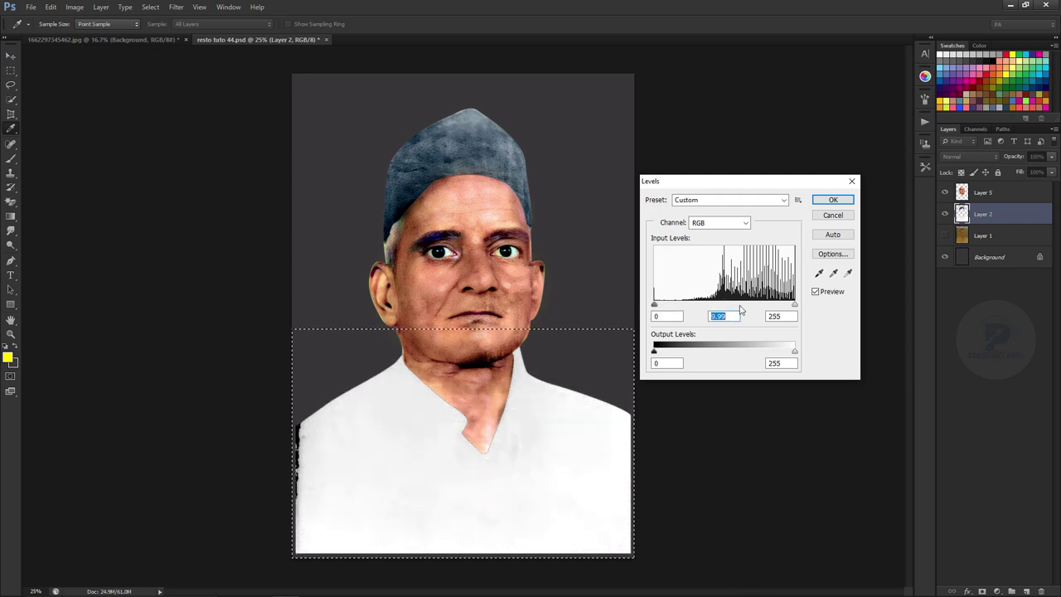
click(830, 203)
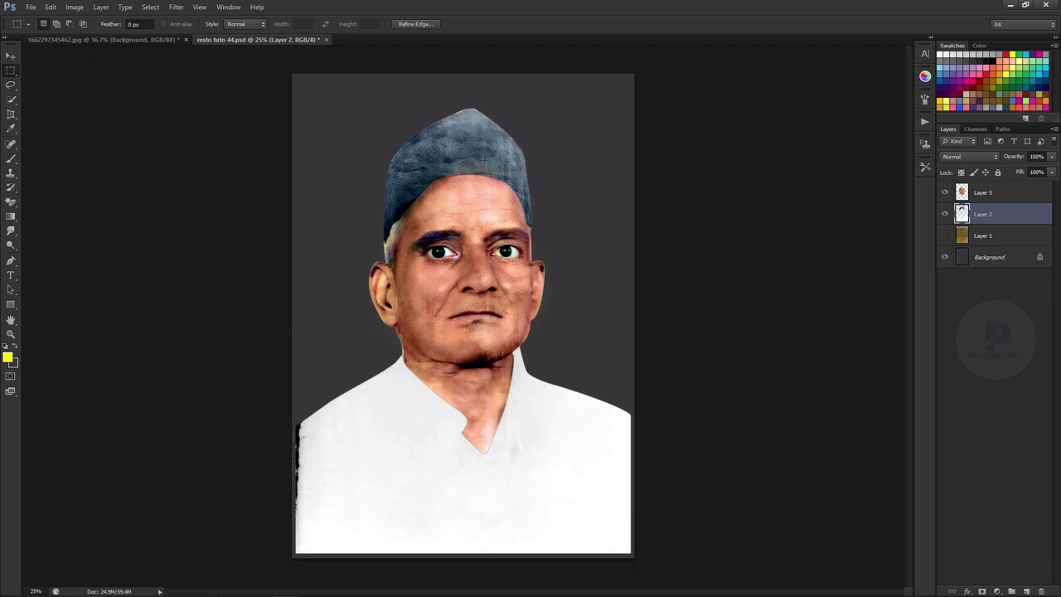
Step: Select the cap region and darken it to near-black with a Levels midtone of 0.30
drag(339, 100, 556, 237)
drag(606, 291, 607, 290)
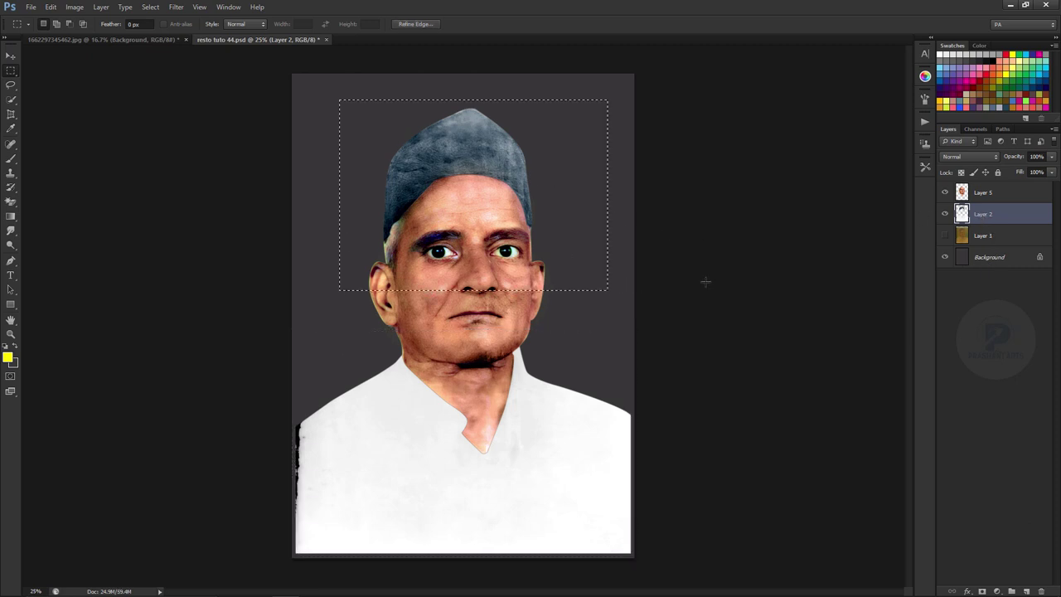
key(ctrl+l)
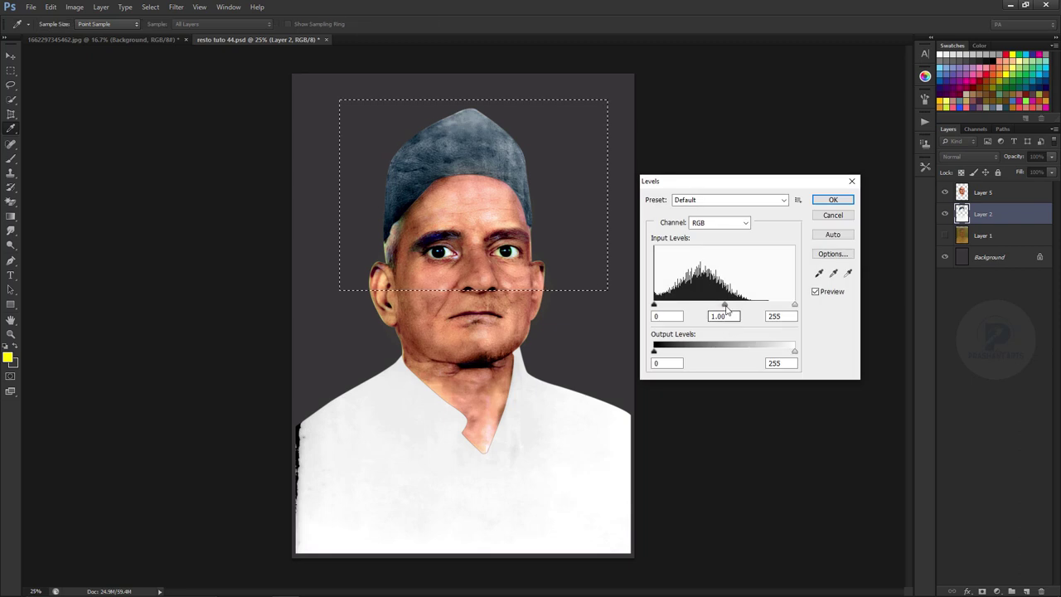
drag(724, 305, 761, 308)
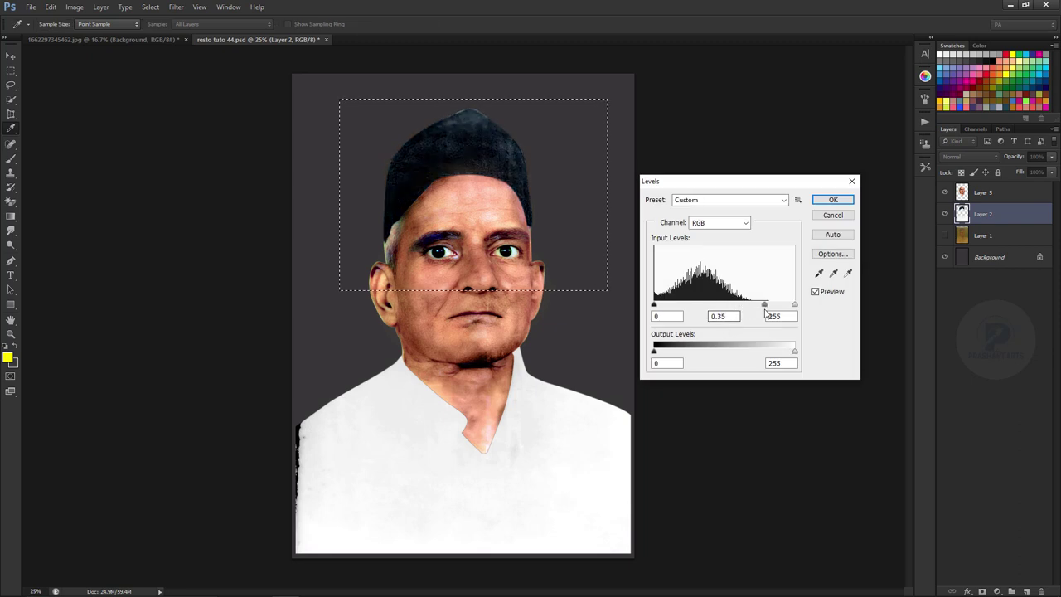
drag(763, 310, 768, 311)
key(Return)
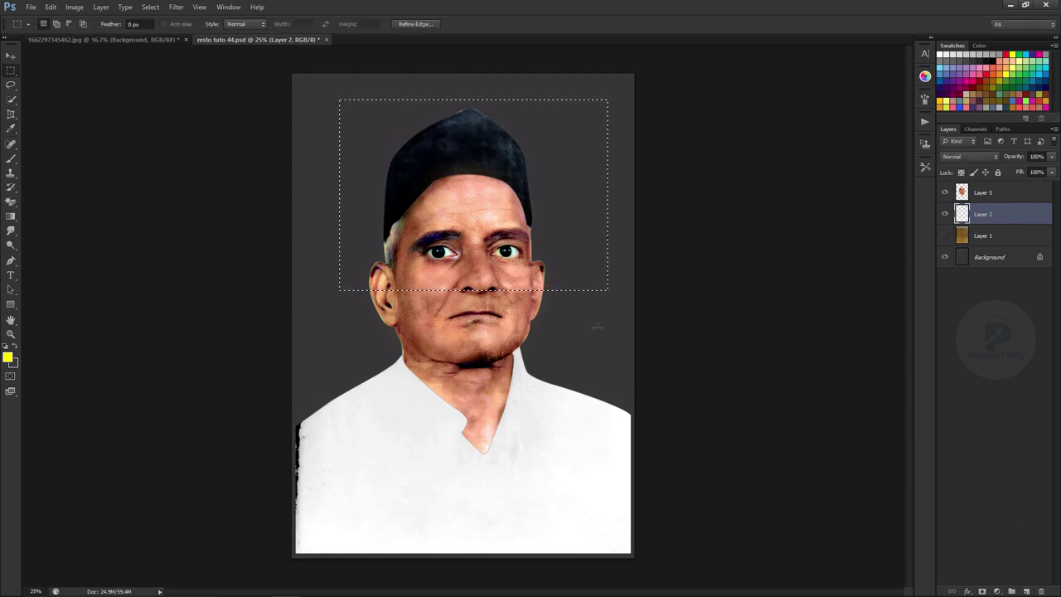
ctrl+click(962, 214)
Step: Paint the shirt's left and right edges white with a hard-edged brush
key(b)
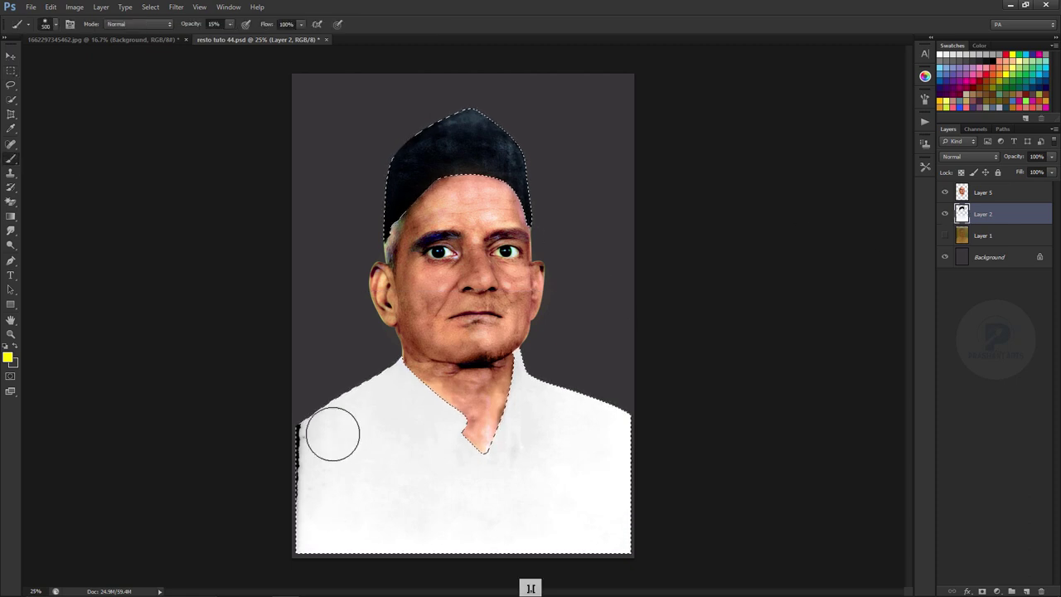
key(x)
key(ctrl+h)
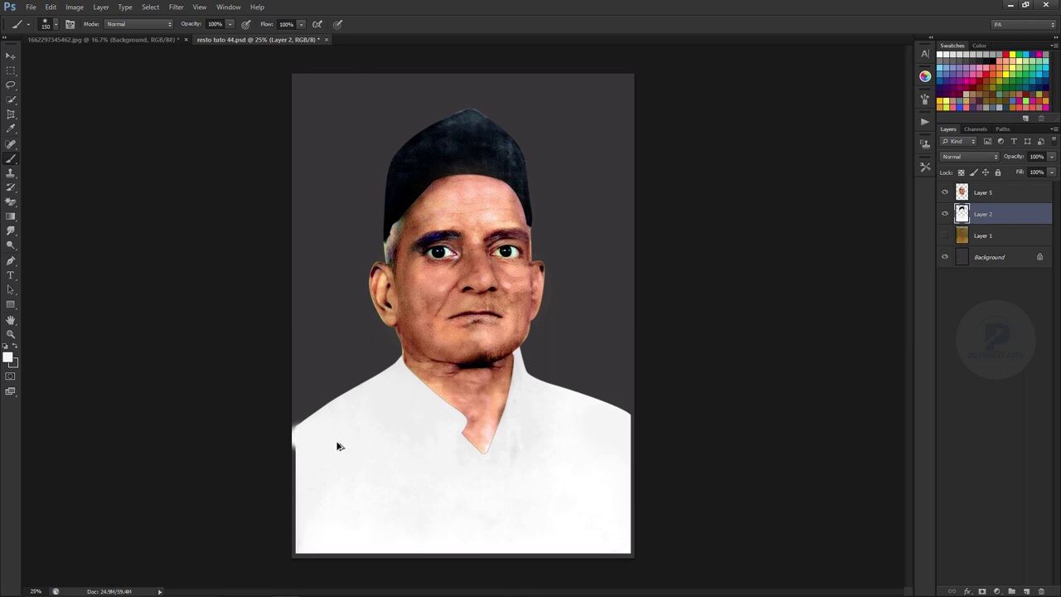
key(F5)
click(837, 107)
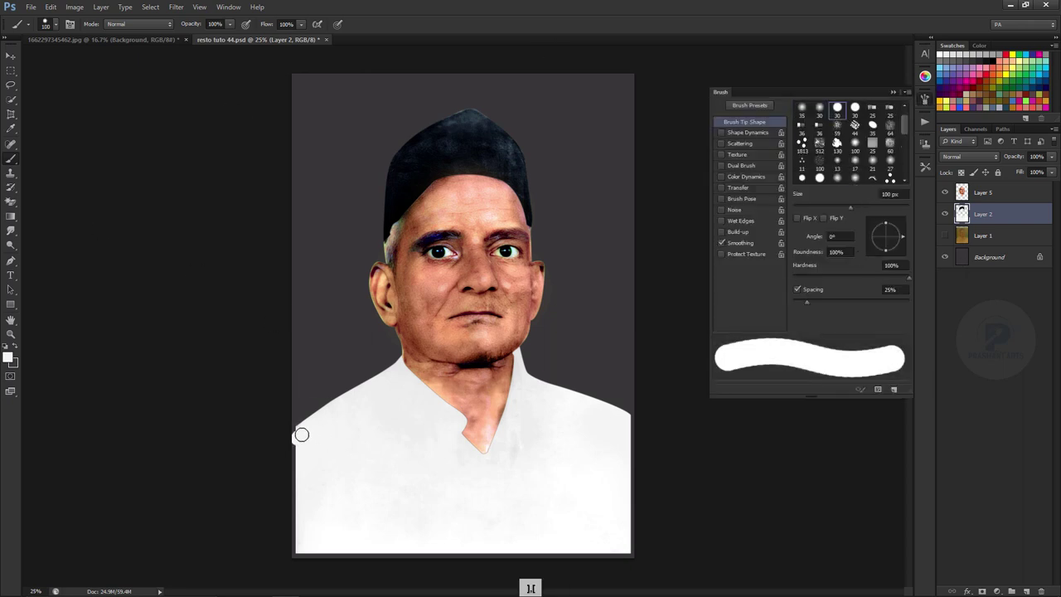
drag(298, 433, 295, 554)
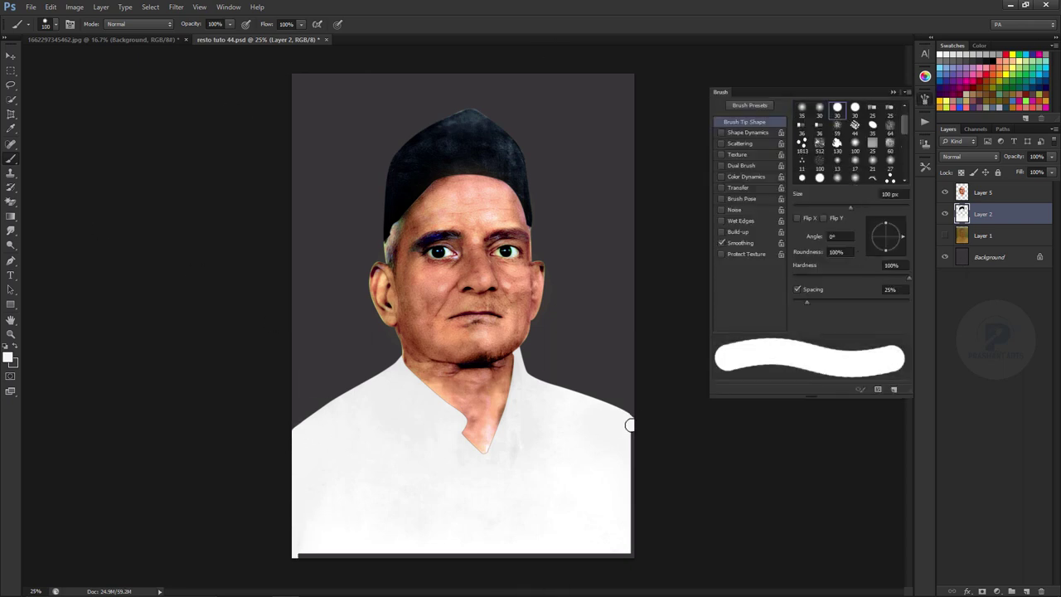
mouse_move(630, 425)
mouse_down()
mouse_move(630, 554)
mouse_move(300, 551)
mouse_up()
key(bracketright)
key(bracketright)
key(bracketright)
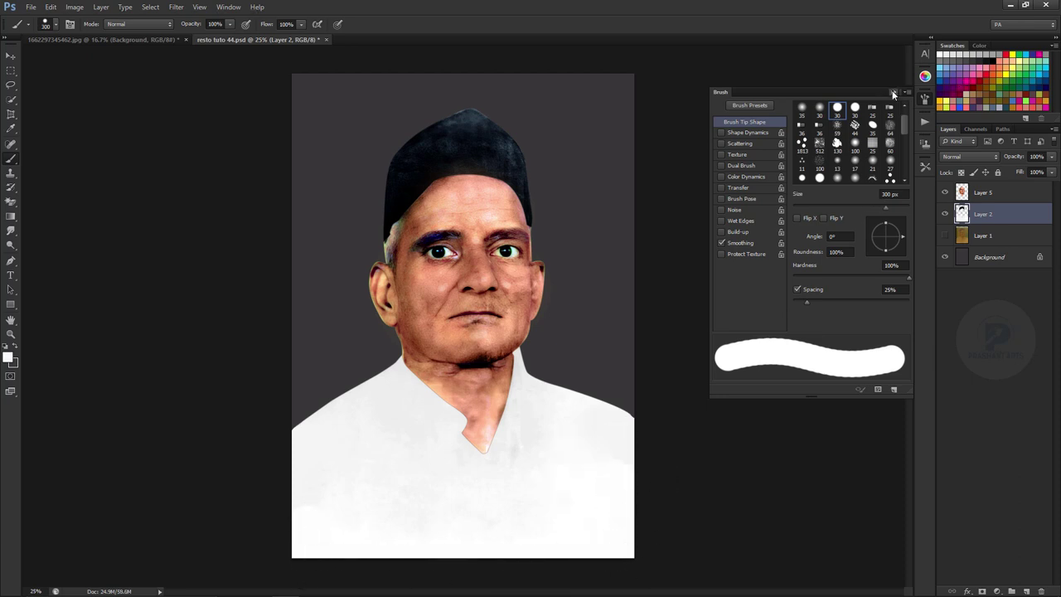
click(893, 94)
key(alt+bracketright)
Step: Add yellow to the reds in the skin with a Selective Color adjustment
key(v)
key(alt+i)
key(a)
key(s)
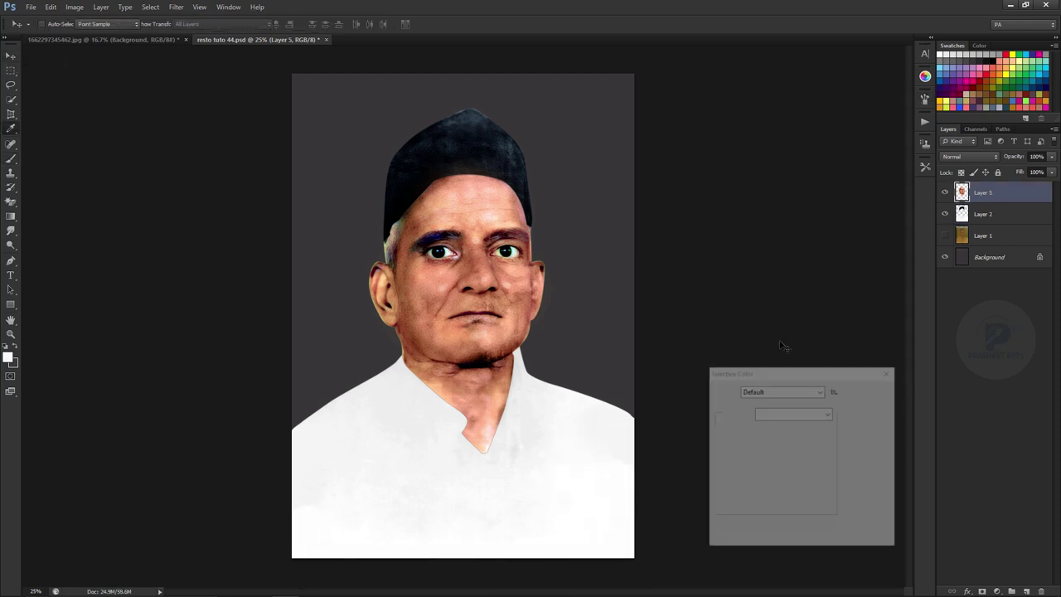
drag(776, 485, 784, 487)
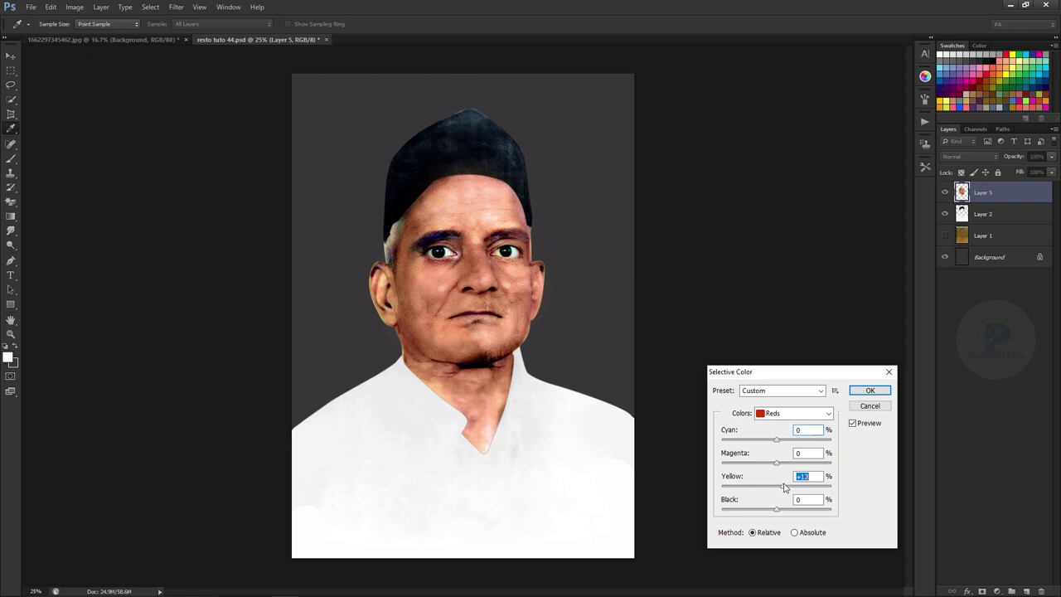
click(869, 390)
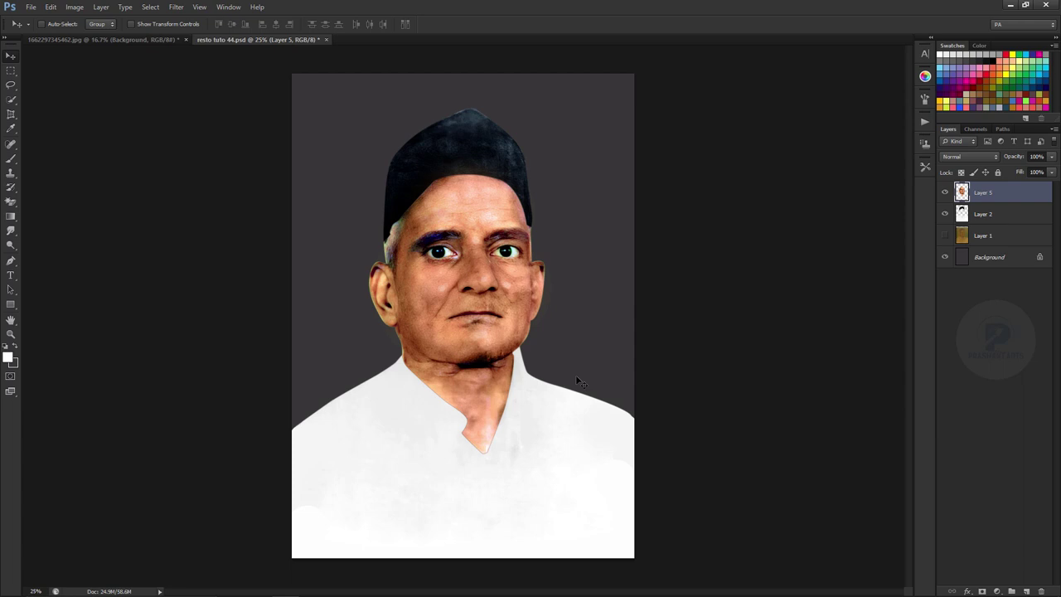
Step: Switch to the Smudge tool with a 60 px brush preset
click(11, 231)
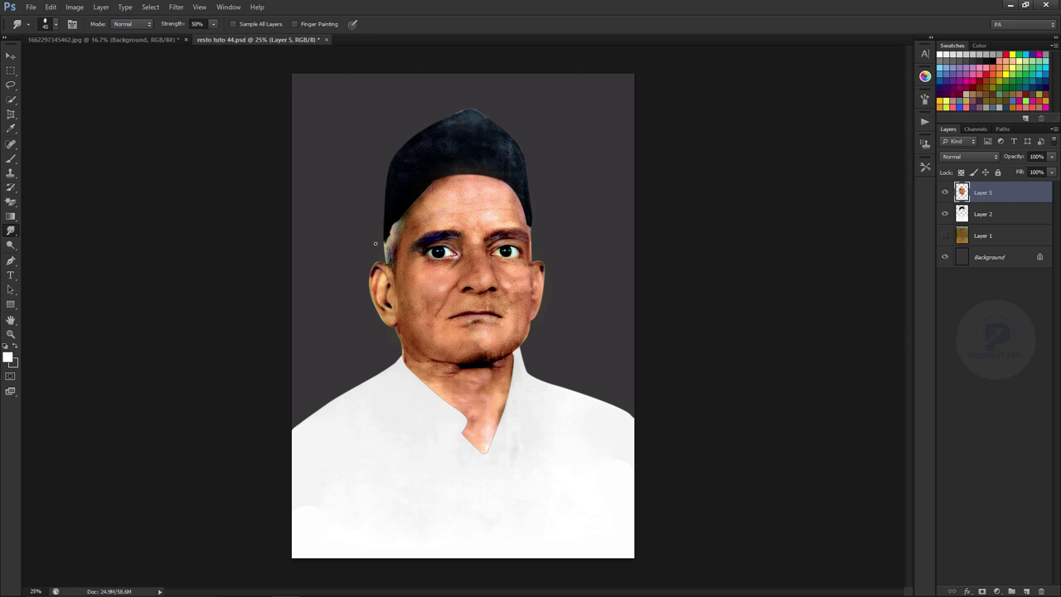
click(54, 25)
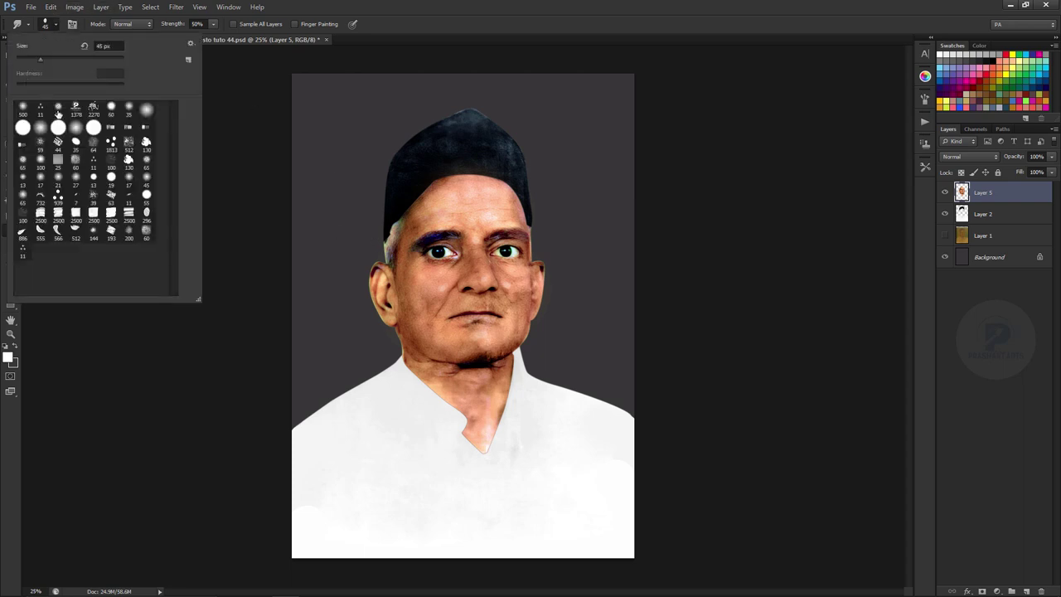
click(116, 116)
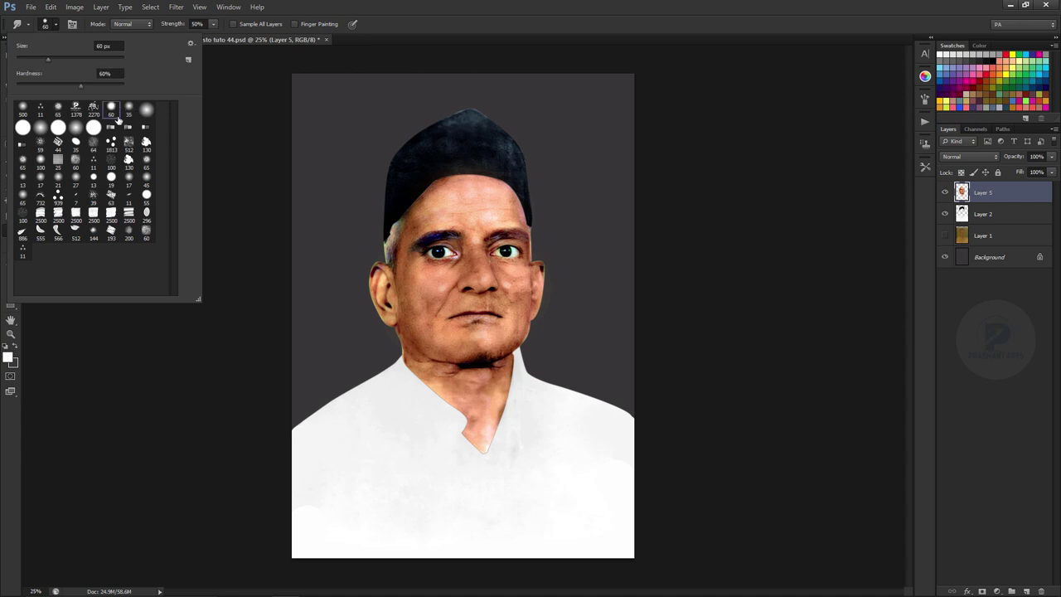
click(118, 333)
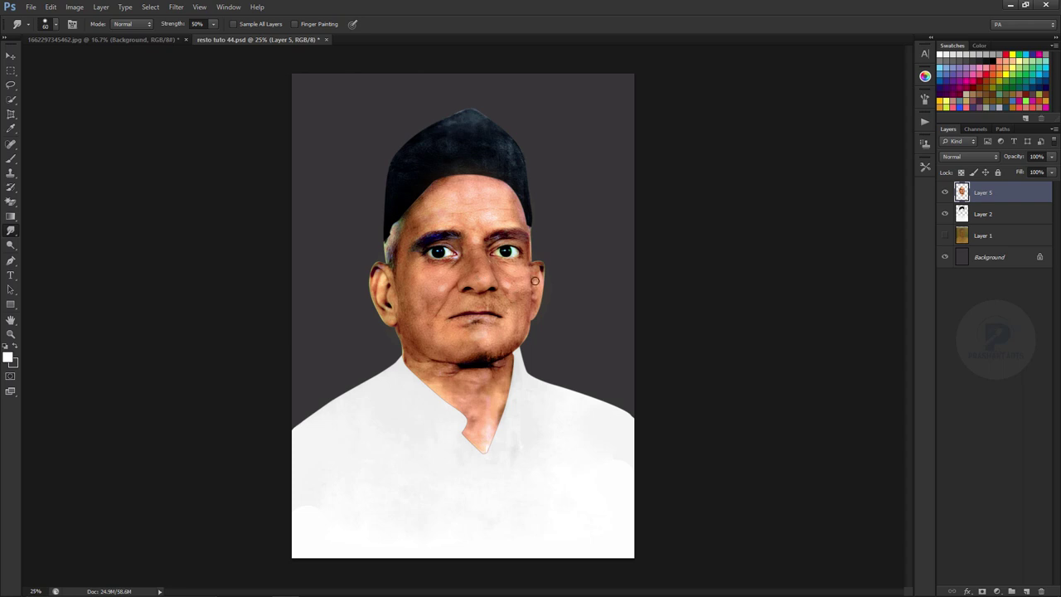
click(924, 102)
click(924, 103)
Step: Zoom to 100% on the eyes and brows, then zoom out and enlarge the brush
key(ctrl+equal)
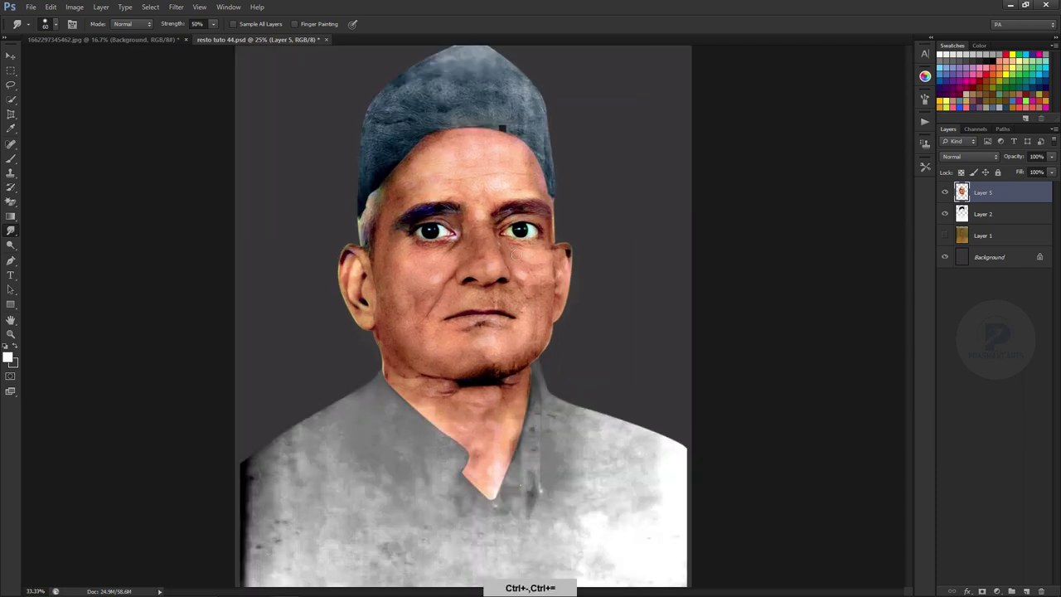
key(ctrl+equal)
key(ctrl+equal)
key(ctrl+equal)
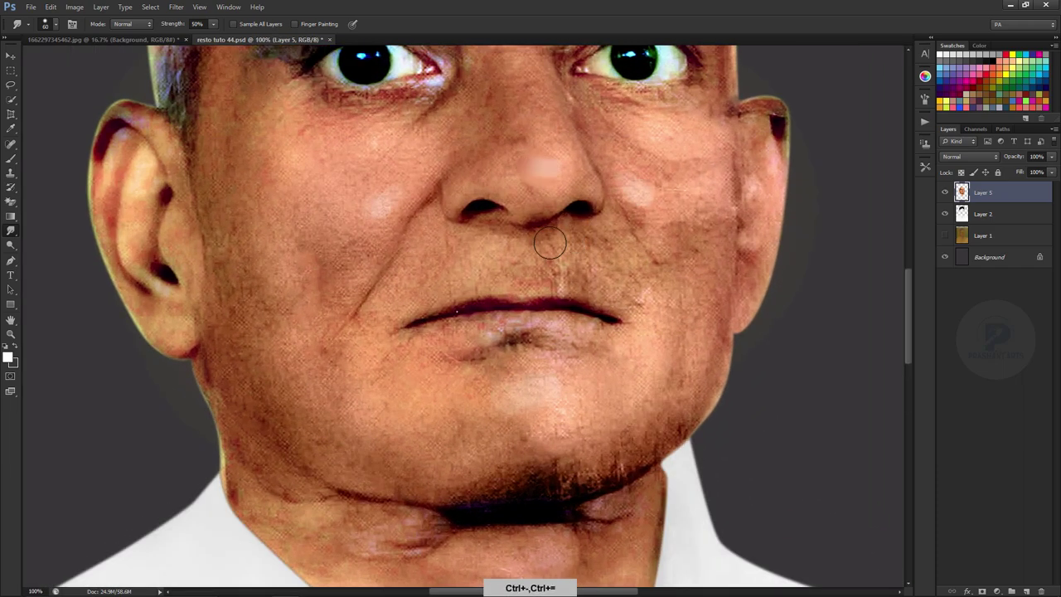
key(space)
drag(555, 133, 575, 286)
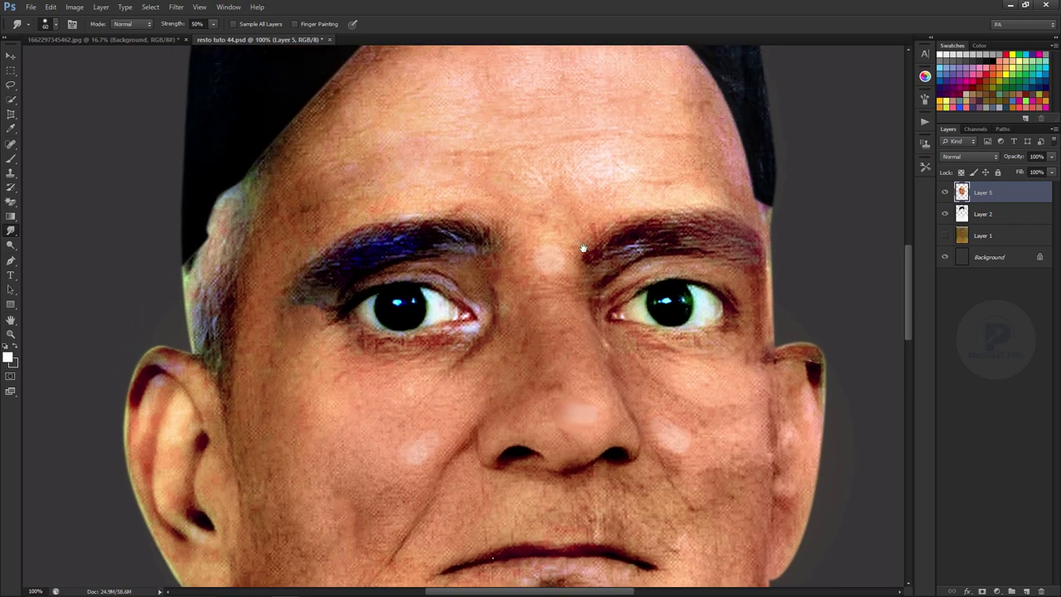
key(ctrl+minus)
key(ctrl+minus)
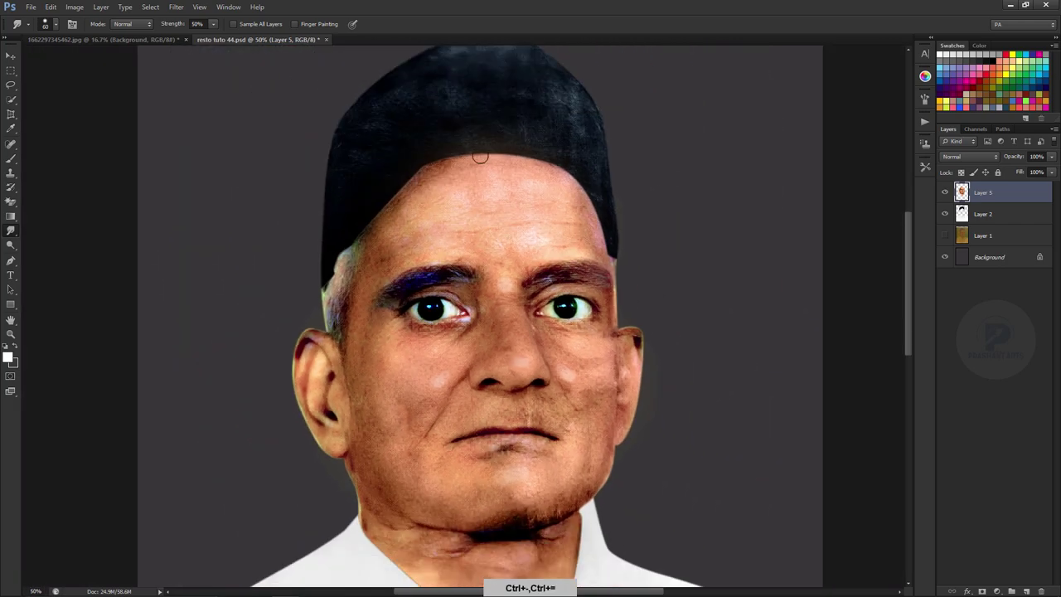
key(bracketright)
key(bracketright)
key(bracketright)
key(bracketright)
key(bracketright)
key(bracketright)
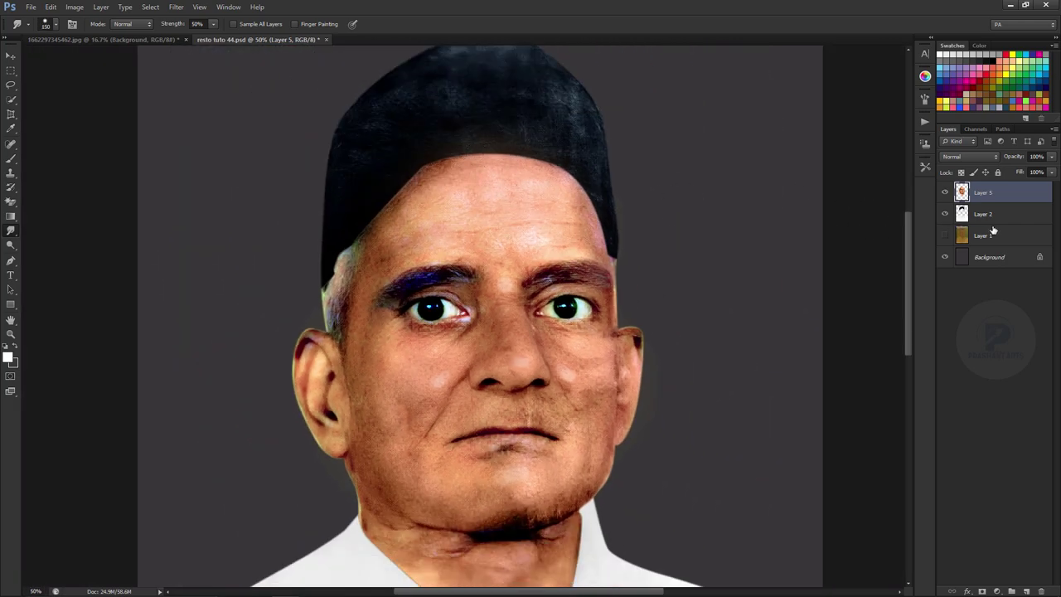
Step: Duplicate Layers 5 and 2, merge them into Layer 5 copy, and save
ctrl+click(993, 217)
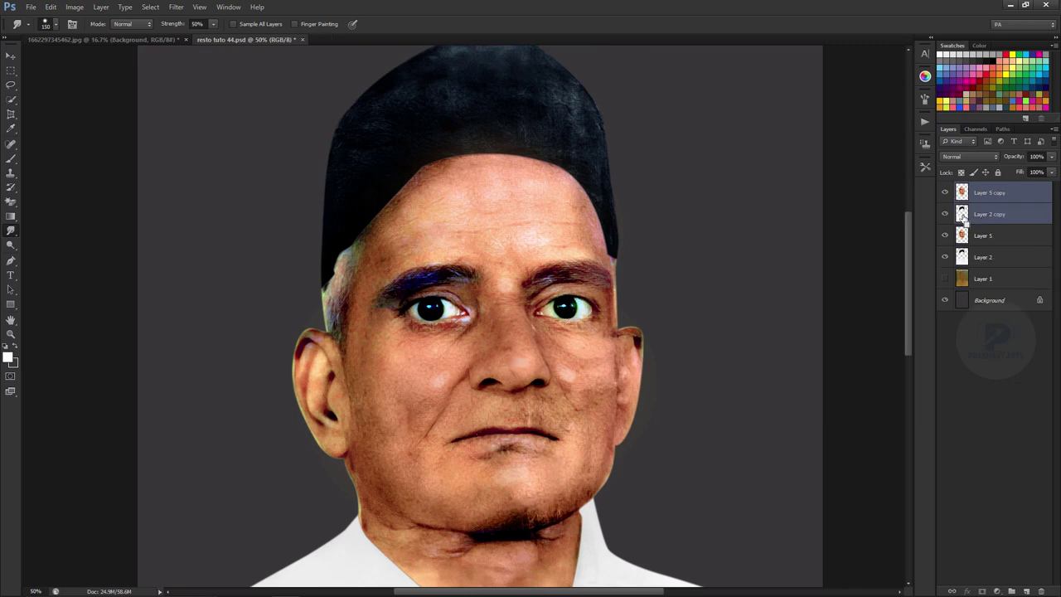
key(ctrl+j)
key(ctrl+e)
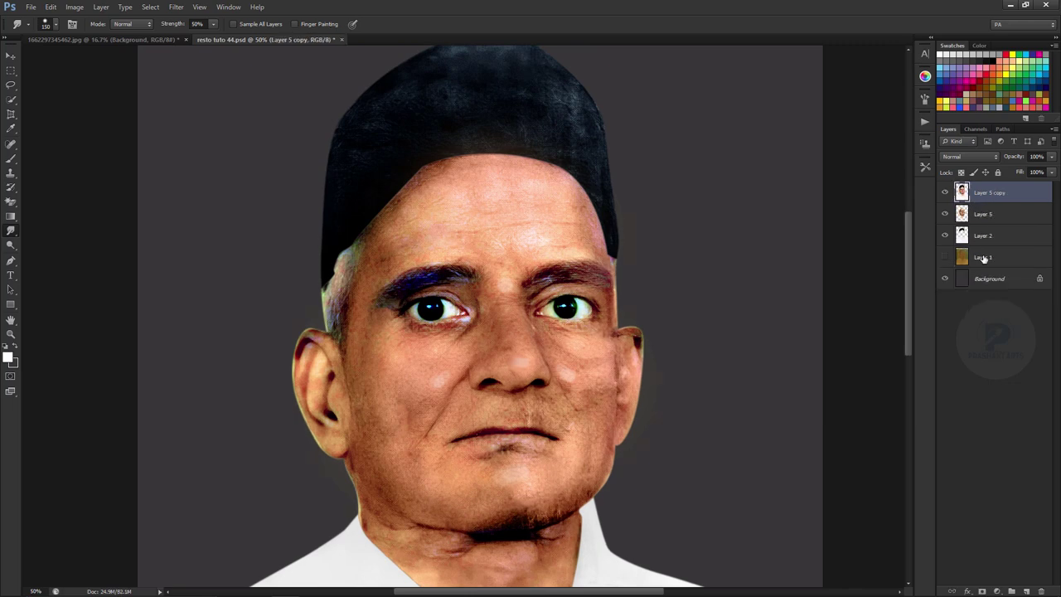
key(ctrl+s)
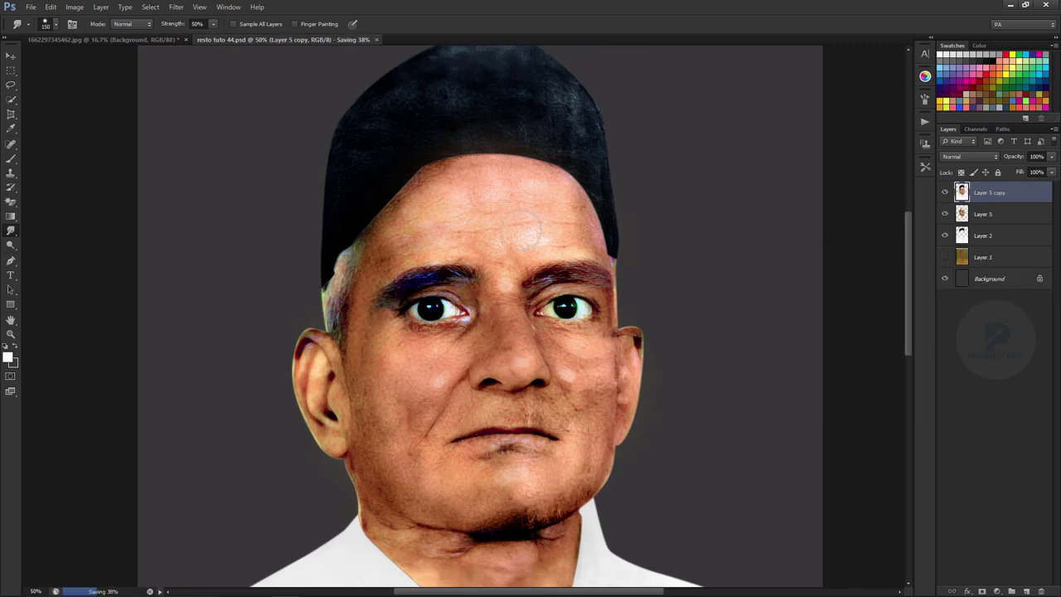
Step: Smudge the forehead with a 200 px brush, then set Smudge strength to 60%
key(bracketright)
key(bracketright)
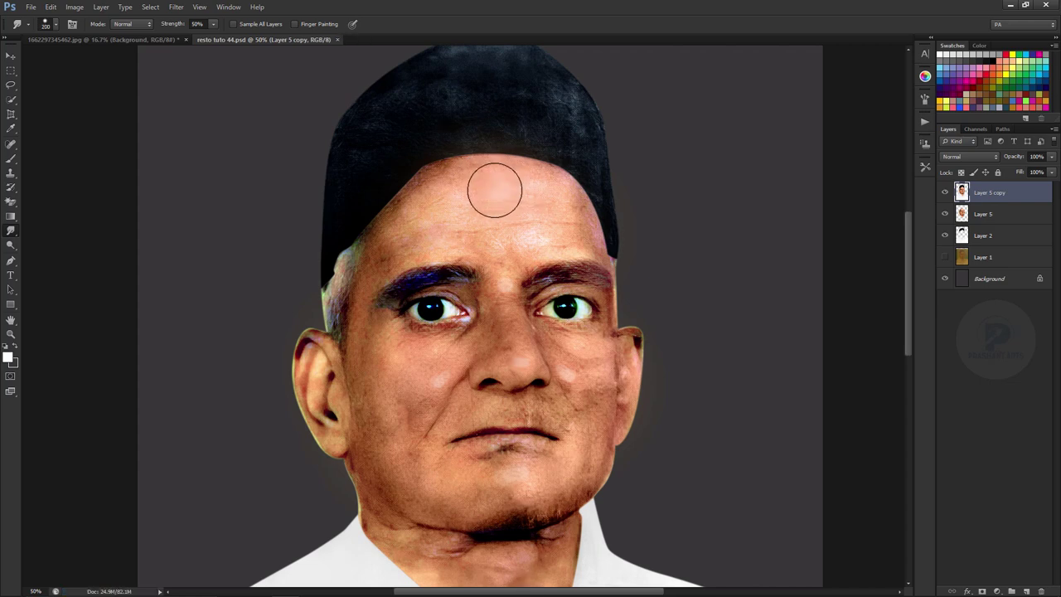
mouse_move(495, 190)
mouse_down()
mouse_move(526, 193)
mouse_move(469, 190)
mouse_move(461, 179)
mouse_move(491, 181)
mouse_up()
key(bracketleft)
key(bracketleft)
key(6)
key(ctrl+h)
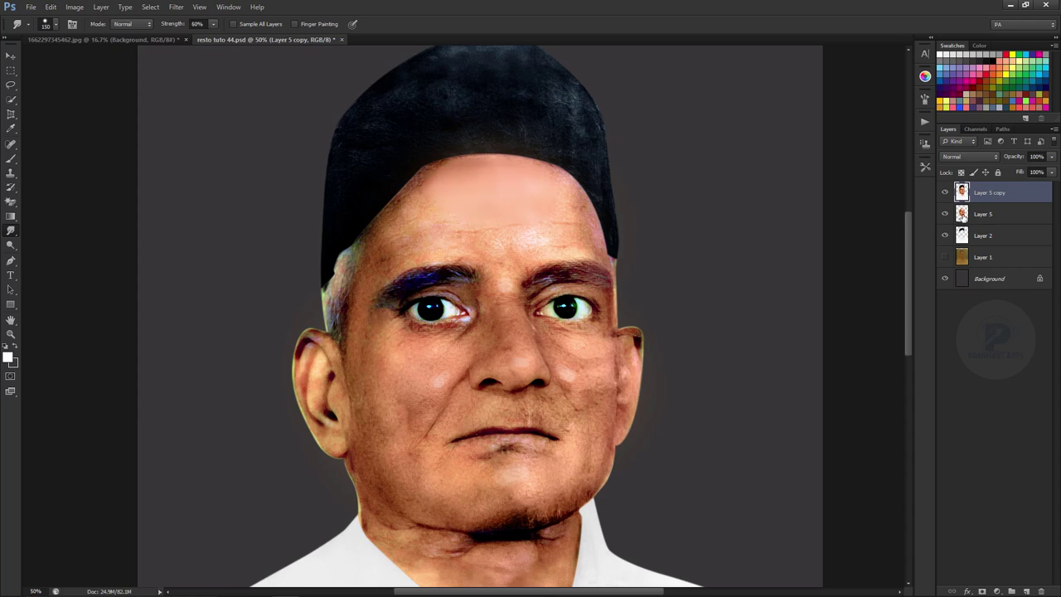
Step: Smudge the forehead and brow toward the left temple with a 50–100 px brush
mouse_move(561, 196)
mouse_down()
mouse_move(502, 194)
mouse_move(497, 178)
mouse_up()
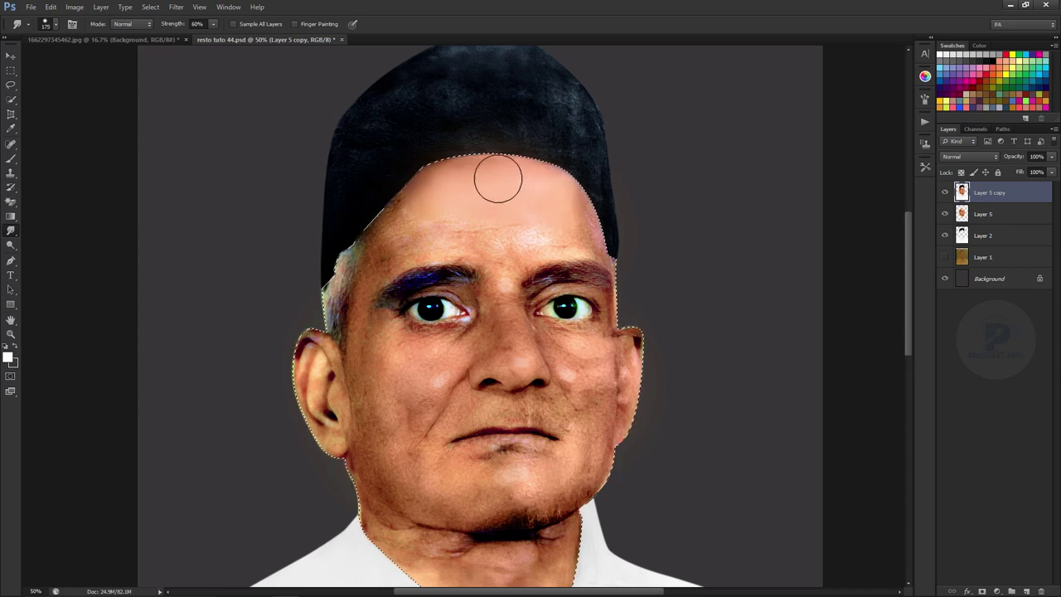
key(bracketleft)
key(bracketleft)
drag(528, 240, 574, 235)
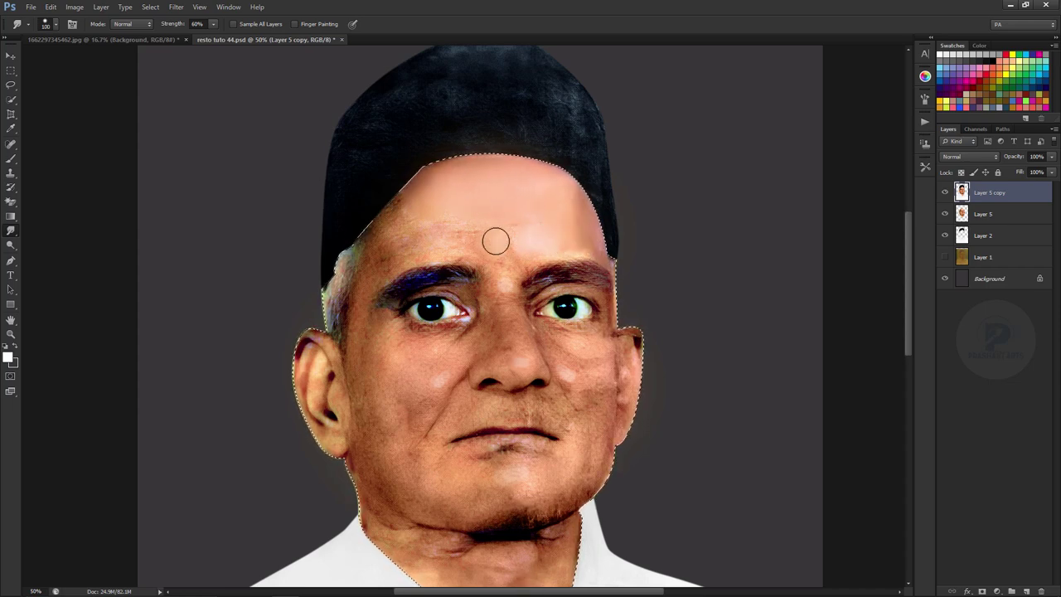
key(bracketleft)
key(bracketleft)
key(bracketleft)
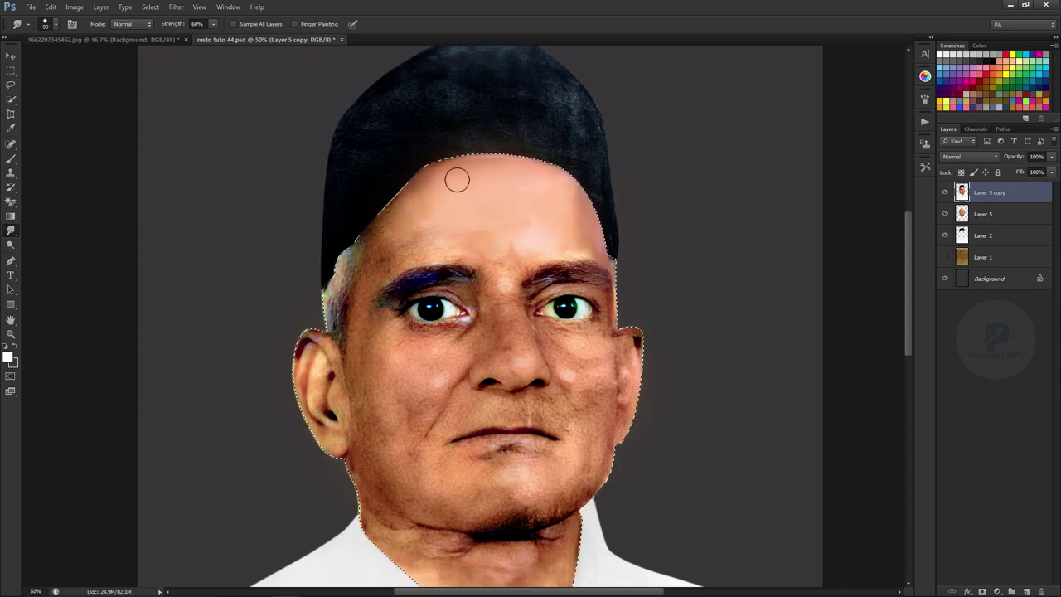
key(bracketright)
drag(429, 245, 366, 284)
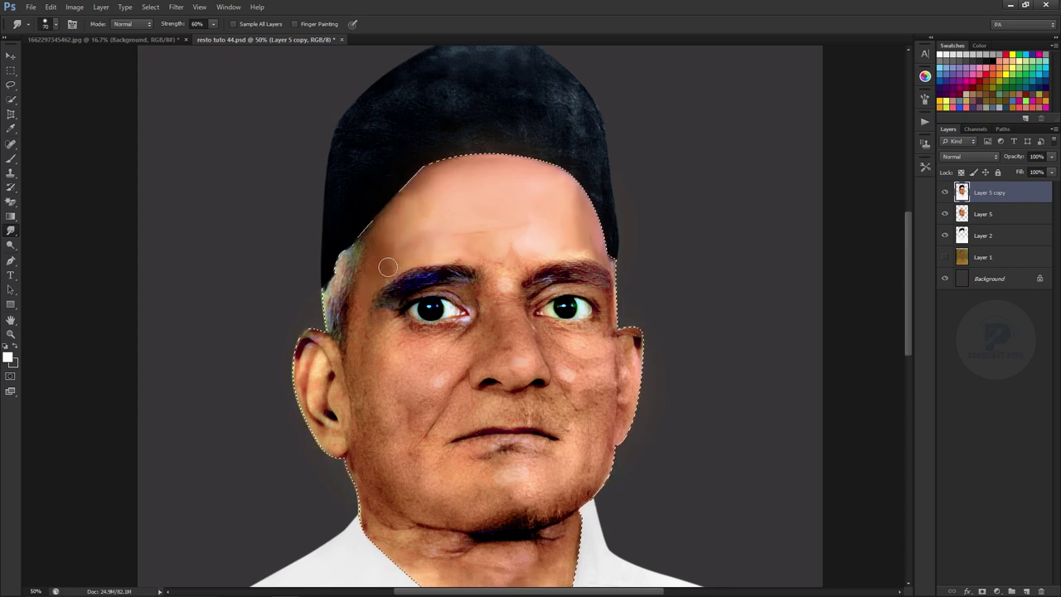
key(bracketleft)
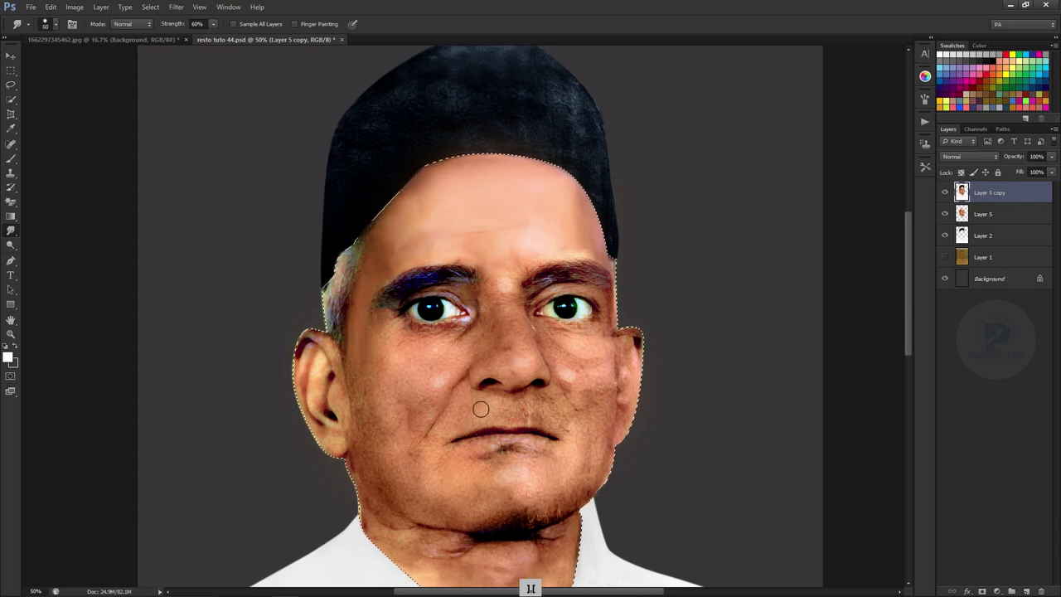
Step: Smooth the patchy right cheek near the nose with a 35–70 px brush
key(bracketright)
key(bracketright)
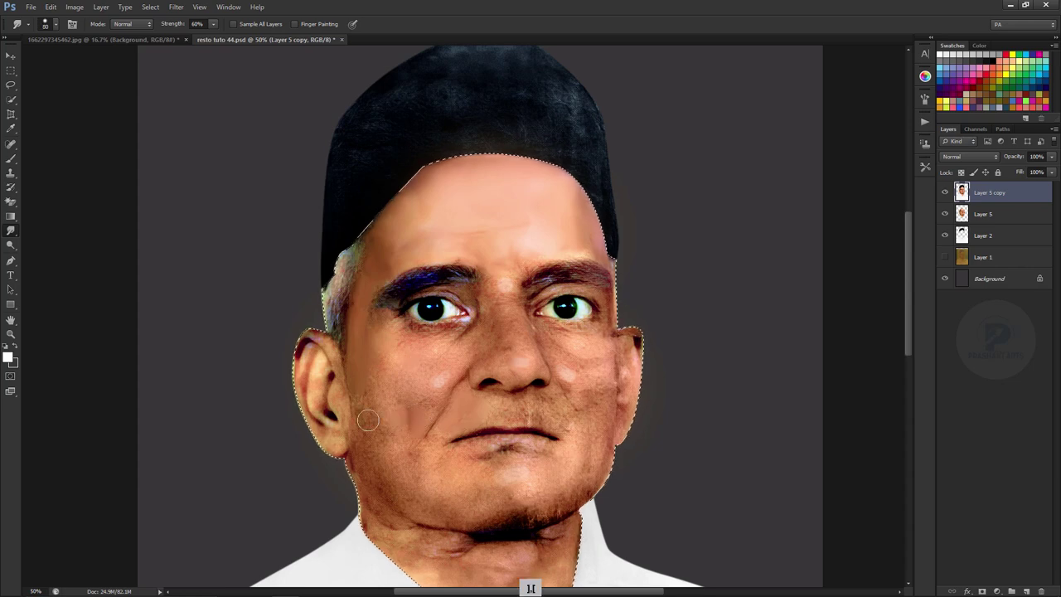
scroll(406, 352, down, 3)
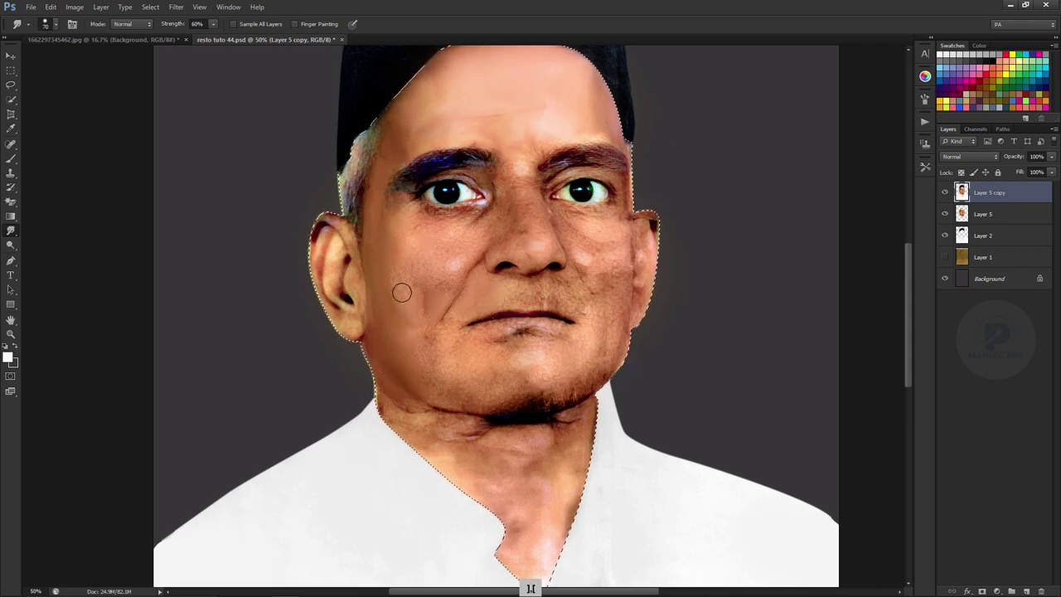
key(bracketleft)
key(bracketleft)
key(bracketleft)
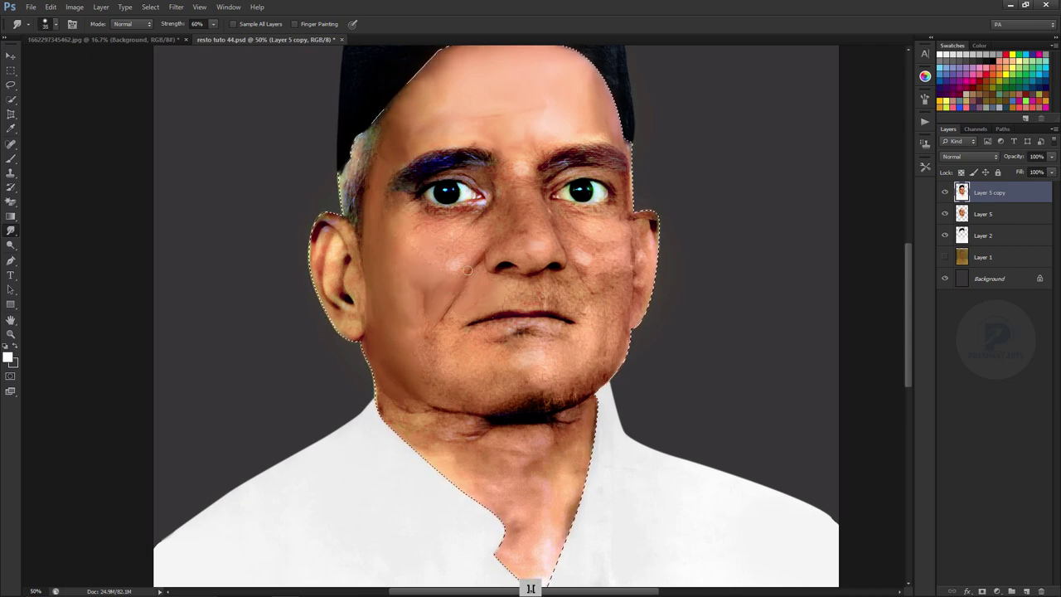
key(bracketright)
key(bracketright)
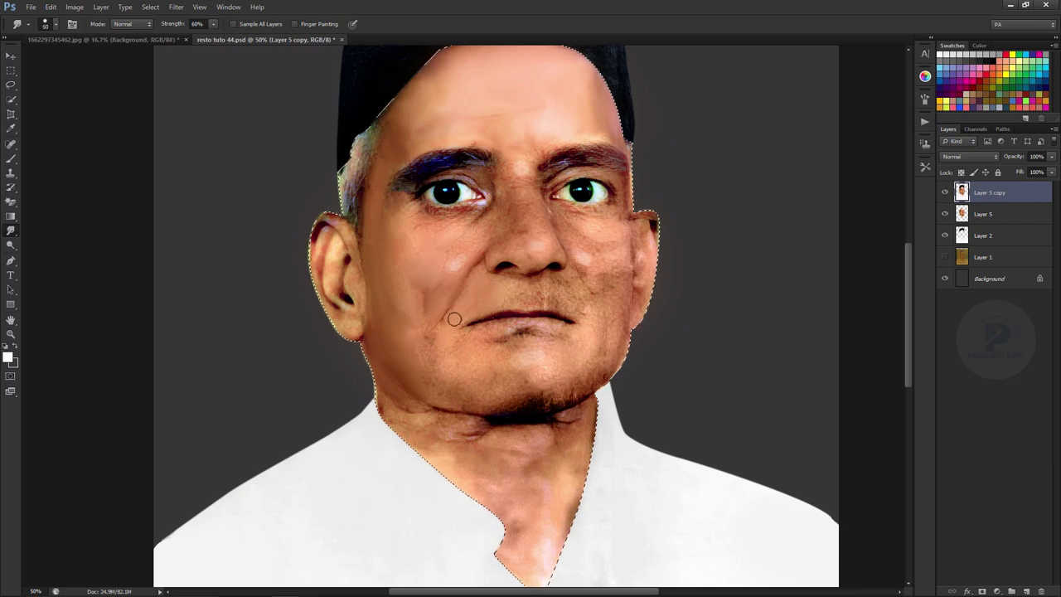
drag(439, 362, 359, 246)
key(bracketright)
key(bracketright)
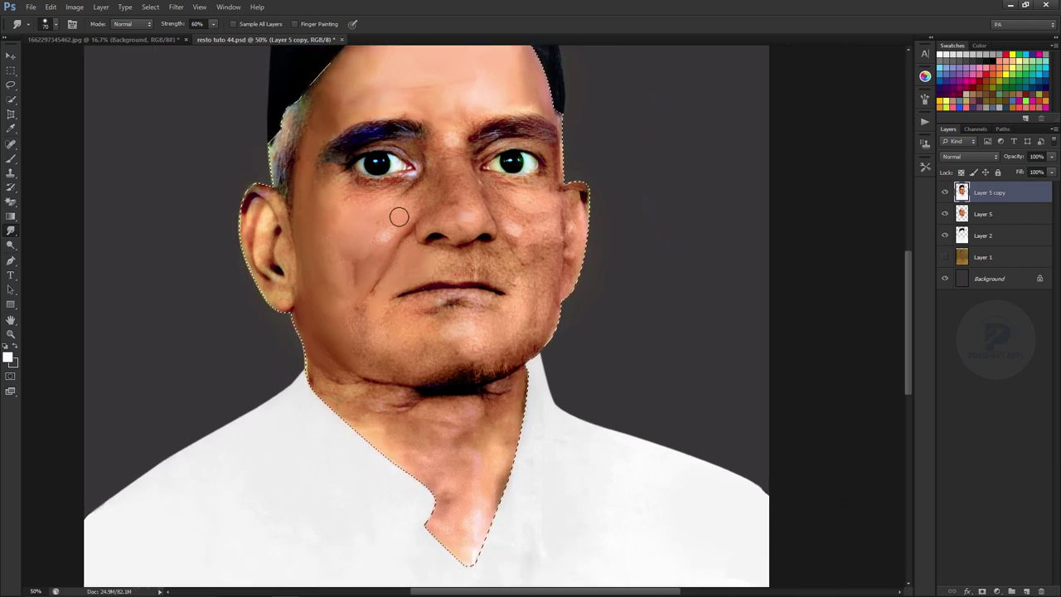
key(bracketleft)
drag(521, 226, 462, 152)
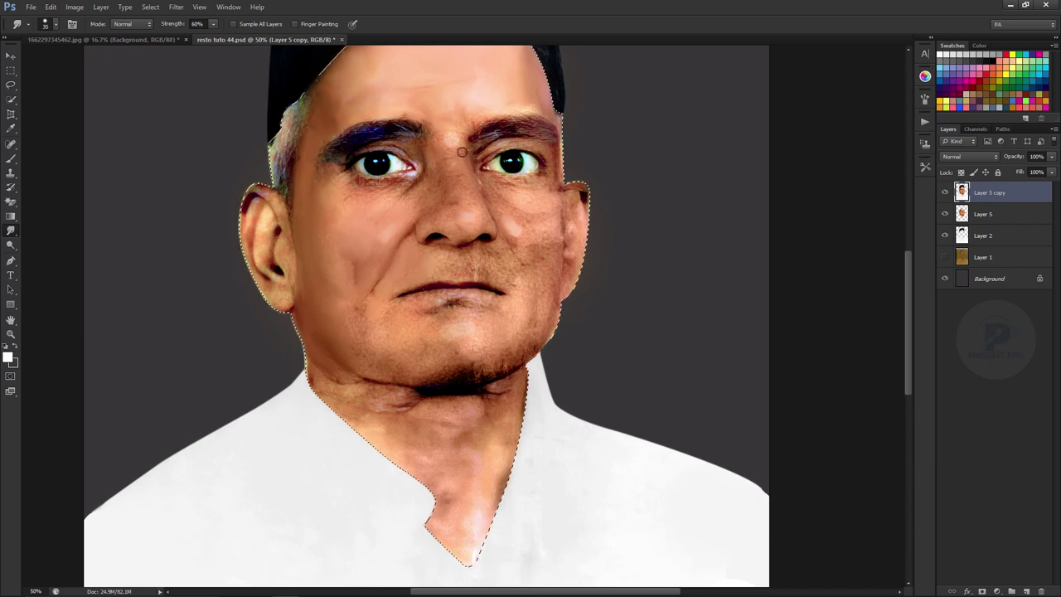
key(bracketright)
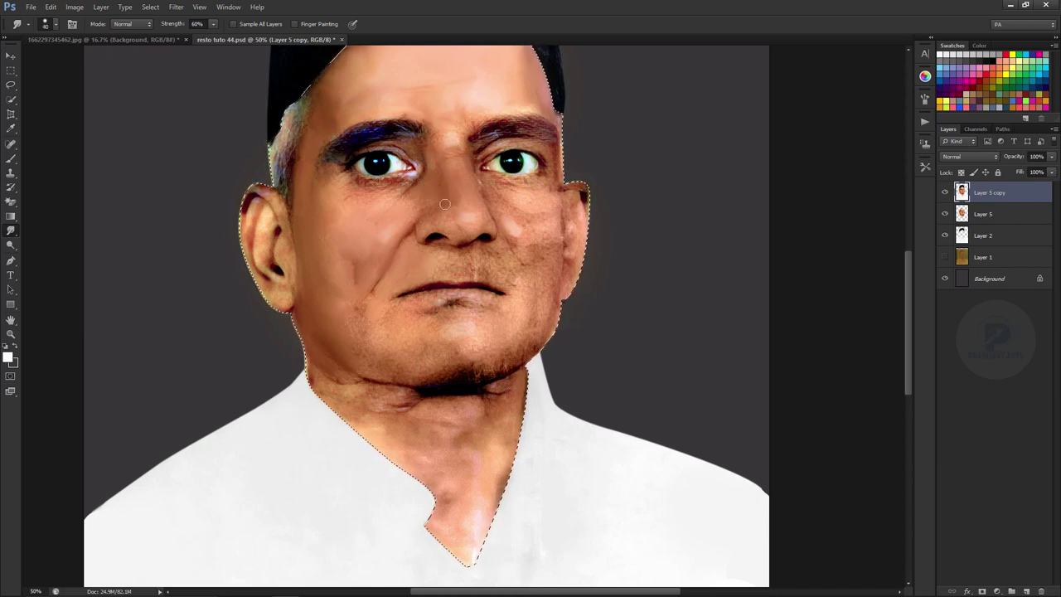
Step: Smooth the neck skin near the V-collar with a 100 px brush
scroll(355, 324, down, 3)
scroll(415, 251, up, 2)
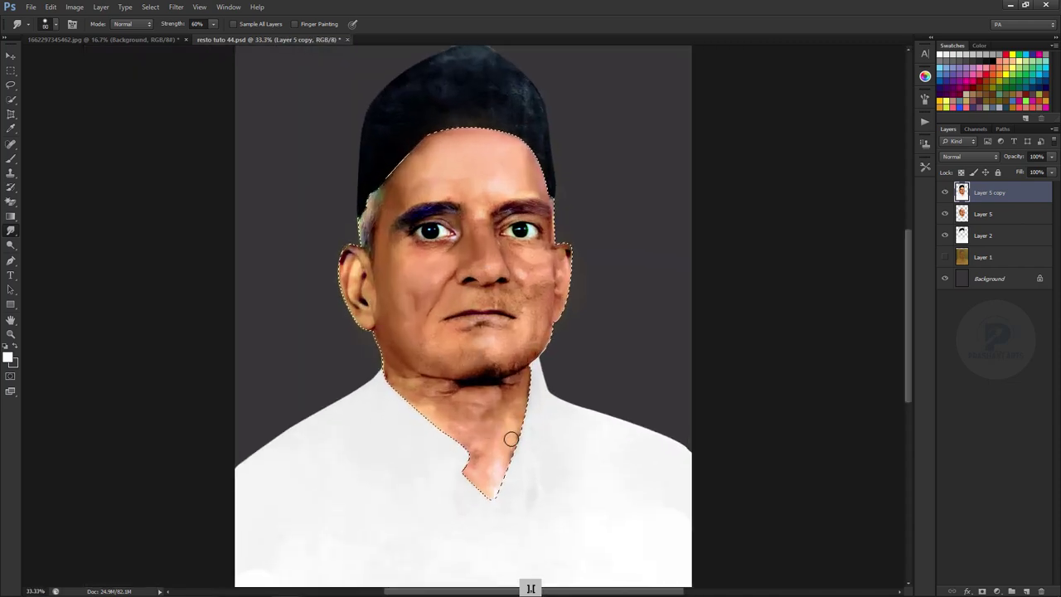
key(bracketright)
key(bracketright)
drag(511, 439, 489, 434)
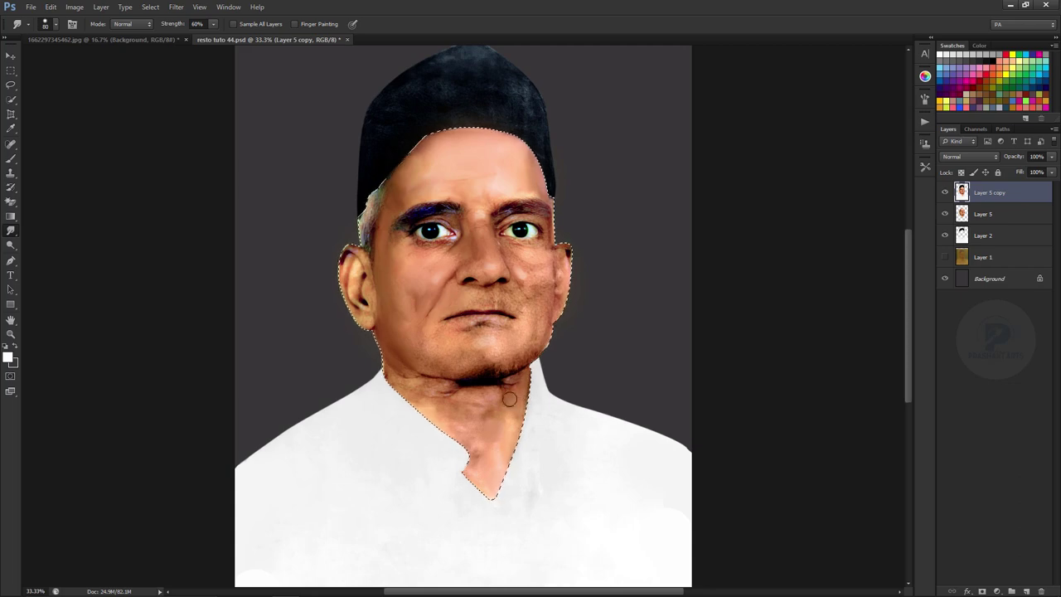
scroll(398, 384, up, 2)
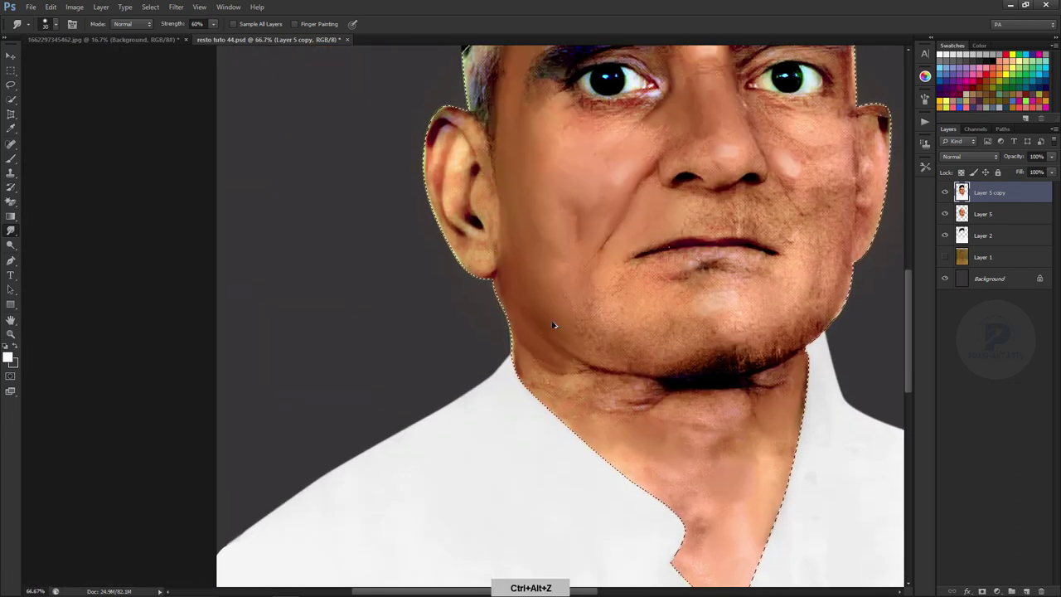
Step: Blend the skin by the ear with a ~25 px brush, then frame the chin and neck
key(bracketright)
key(bracketright)
key(bracketleft)
key(bracketleft)
key(bracketleft)
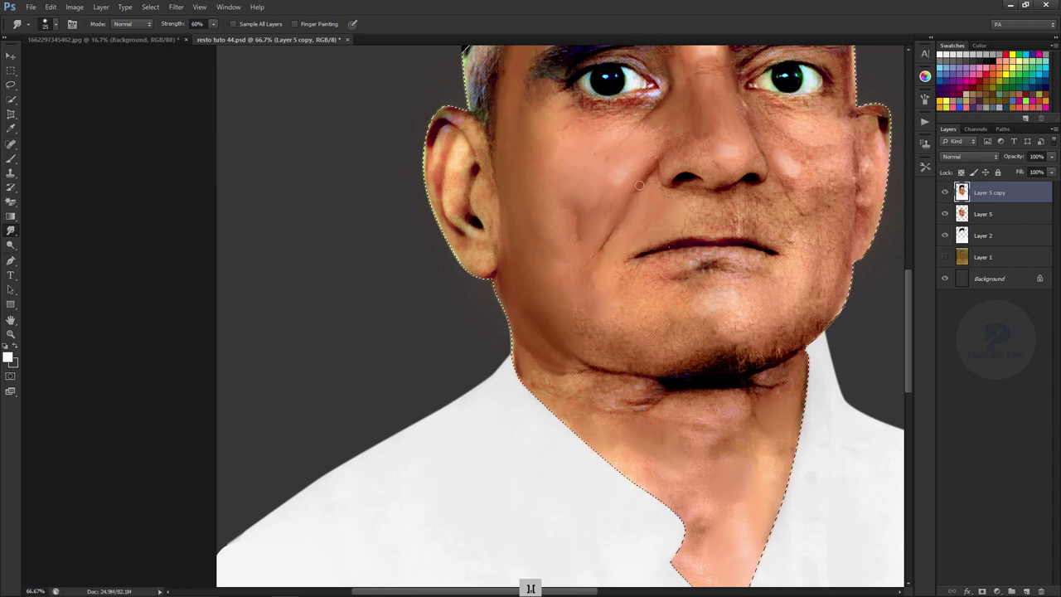
drag(652, 314, 541, 227)
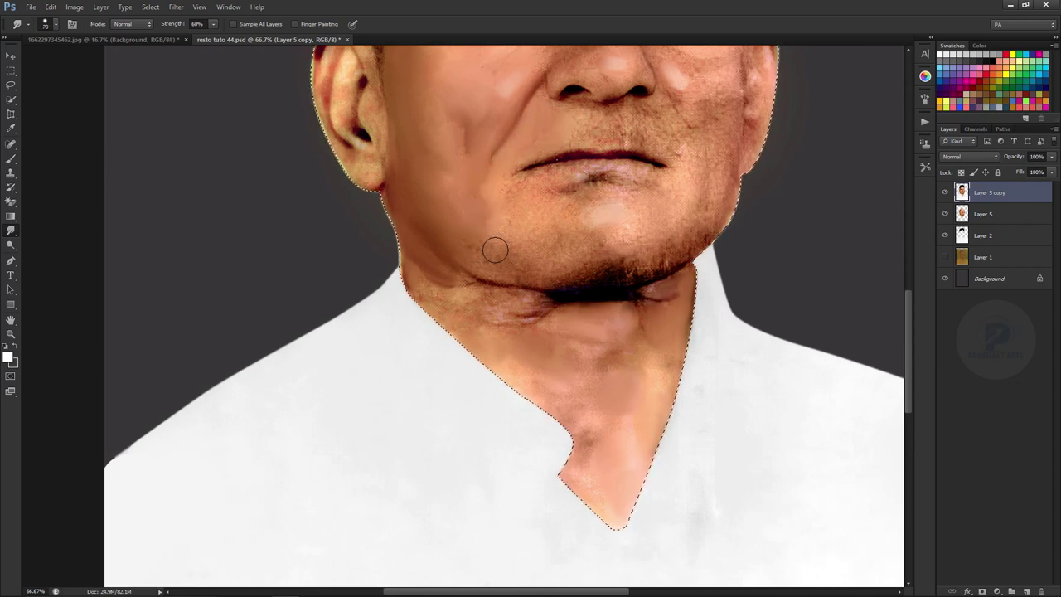
drag(492, 249, 397, 373)
key(bracketleft)
key(bracketleft)
key(bracketleft)
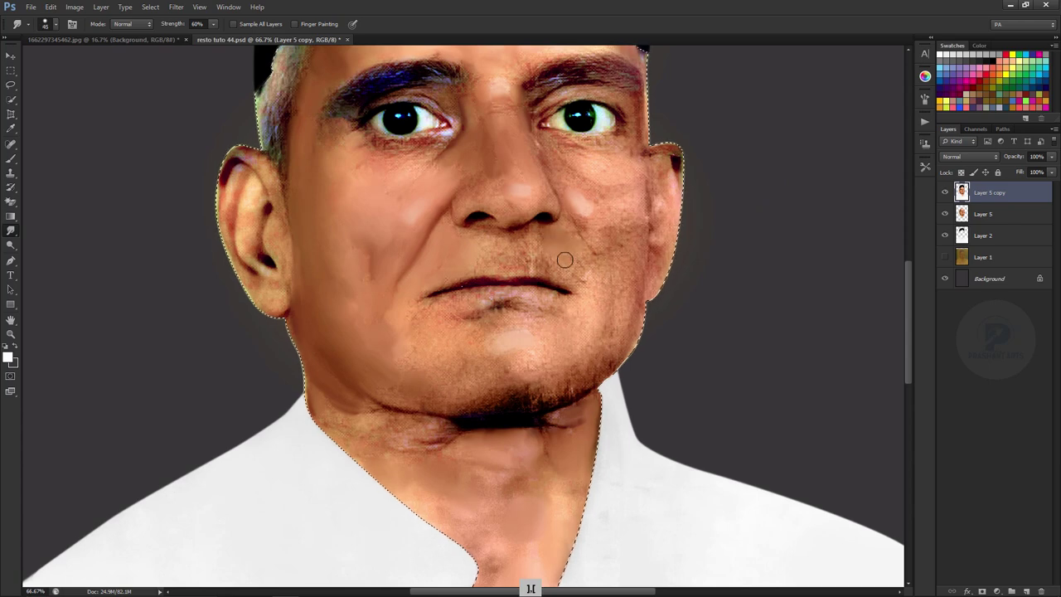
key(bracketright)
key(bracketright)
key(bracketright)
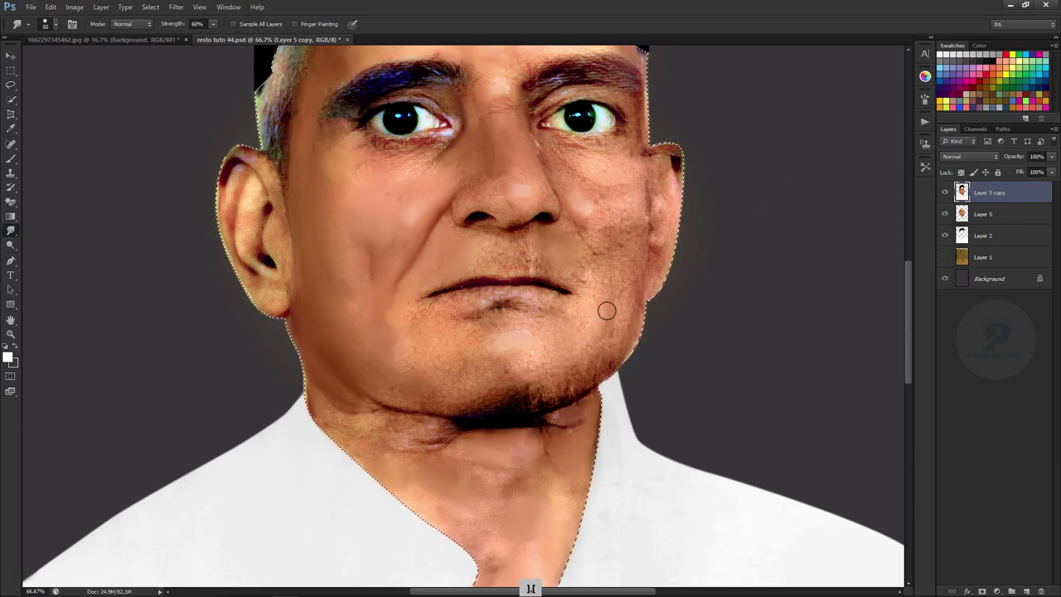
key(bracketright)
key(bracketright)
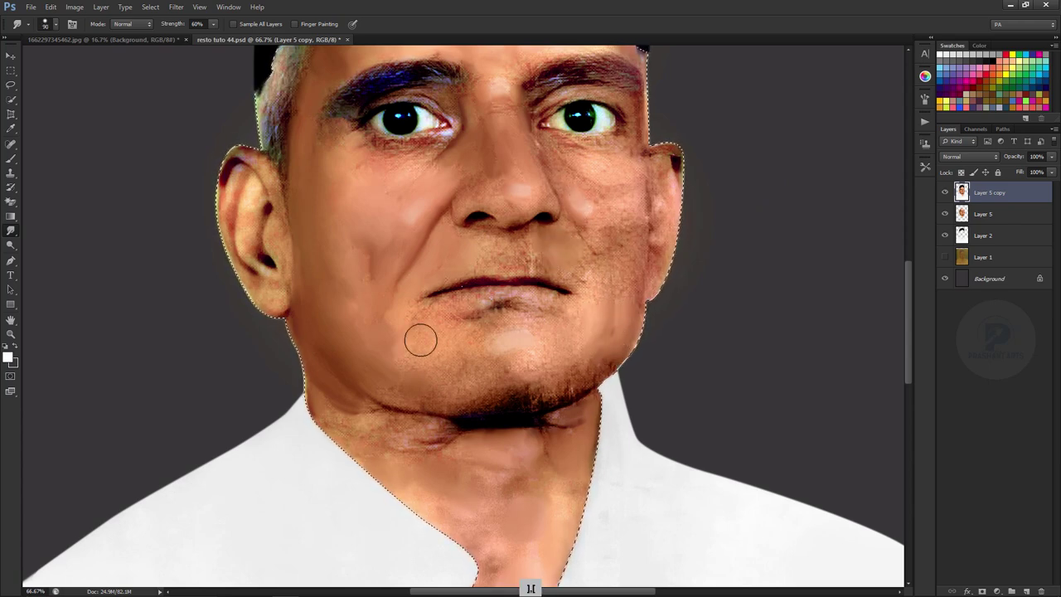
key(bracketleft)
key(bracketleft)
key(bracketleft)
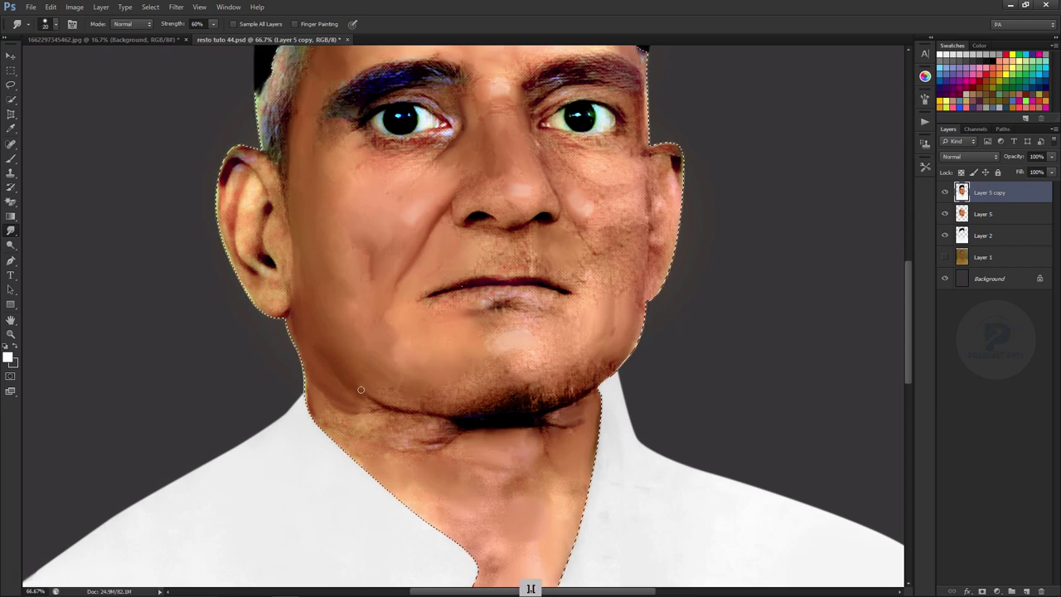
Step: Adjust zoom and set the smudge brush to about 50 px over the lower face
key(bracketleft)
key(bracketleft)
key(ctrl+minus)
key(ctrl+minus)
key(ctrl+minus)
key(ctrl+plus)
key(ctrl+plus)
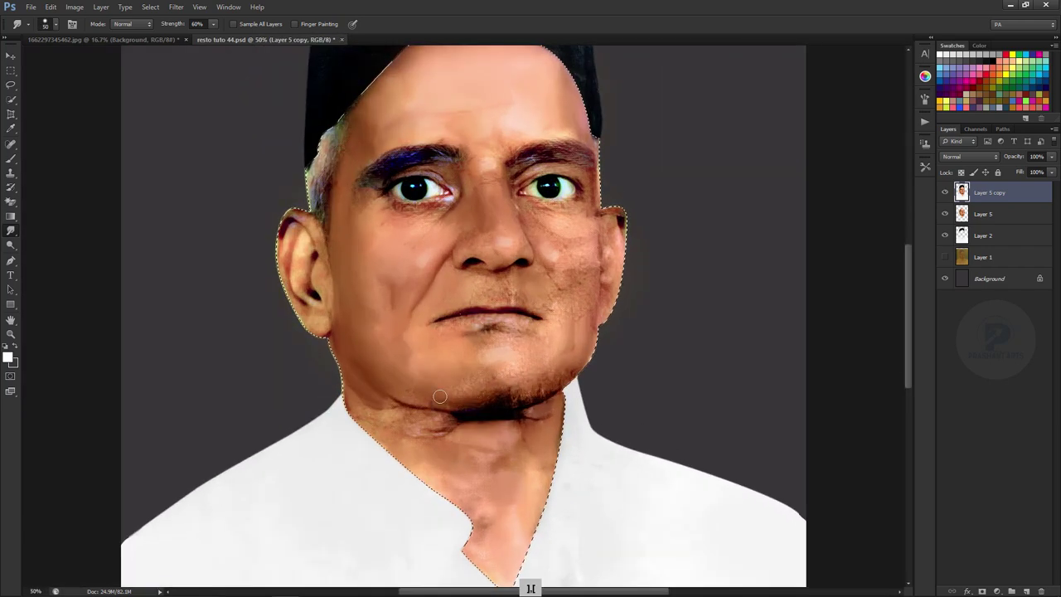
key(bracketright)
key(bracketright)
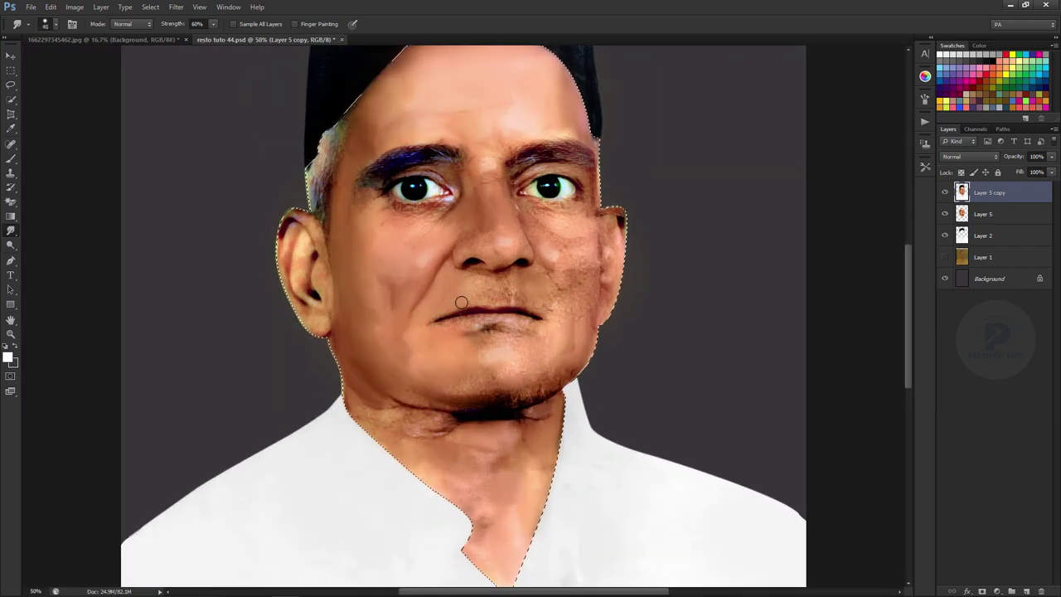
key(bracketright)
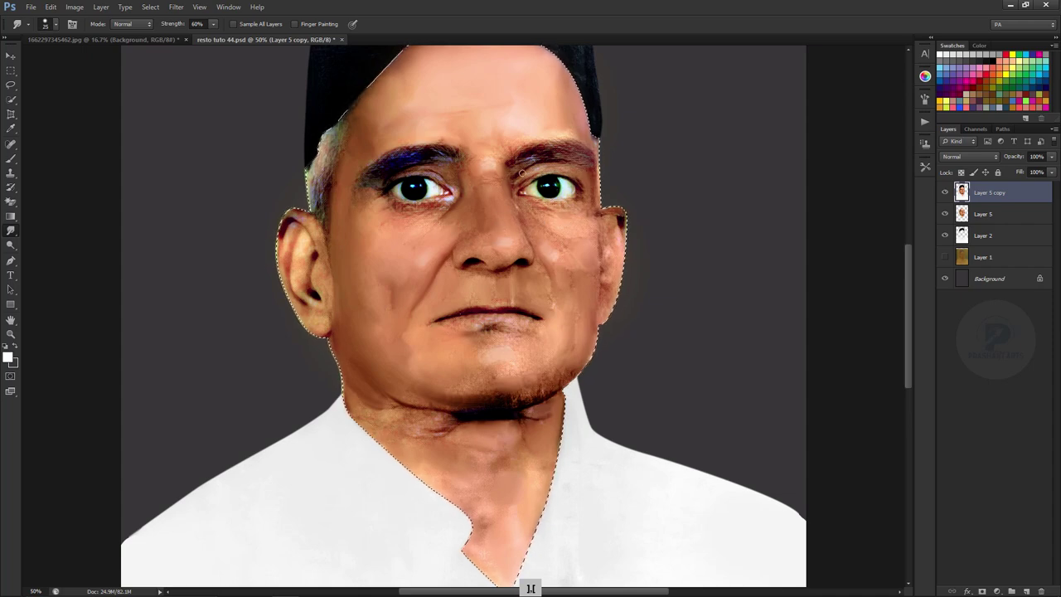
key(ctrl+plus)
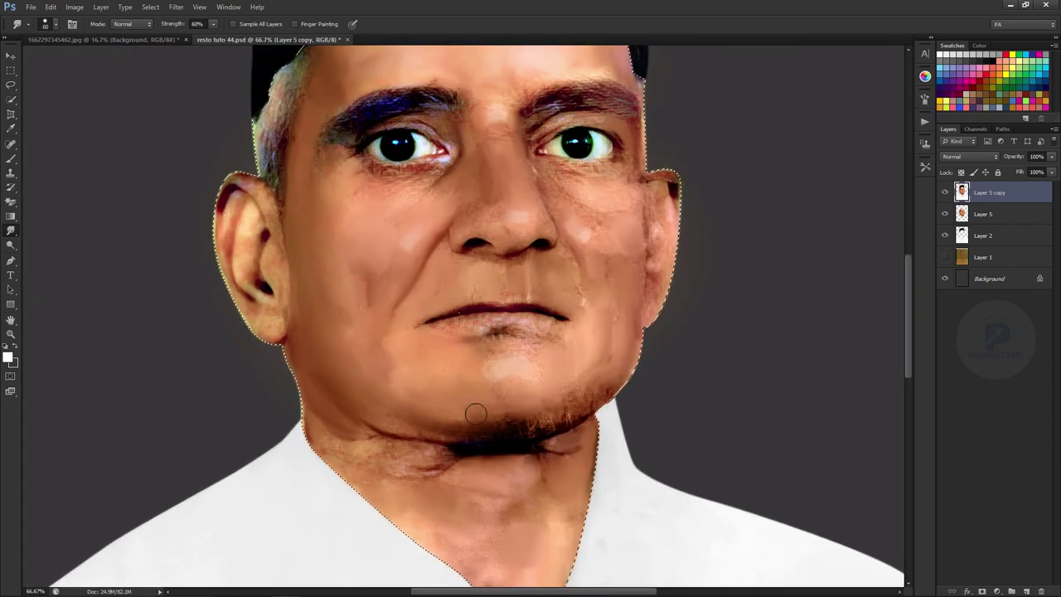
key(ctrl+minus)
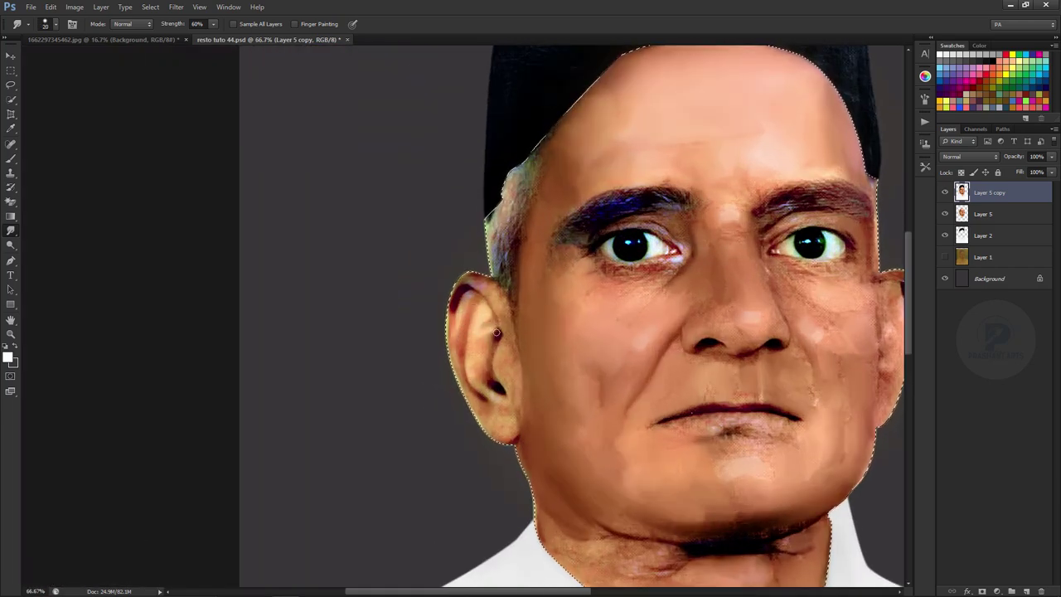
key(bracketright)
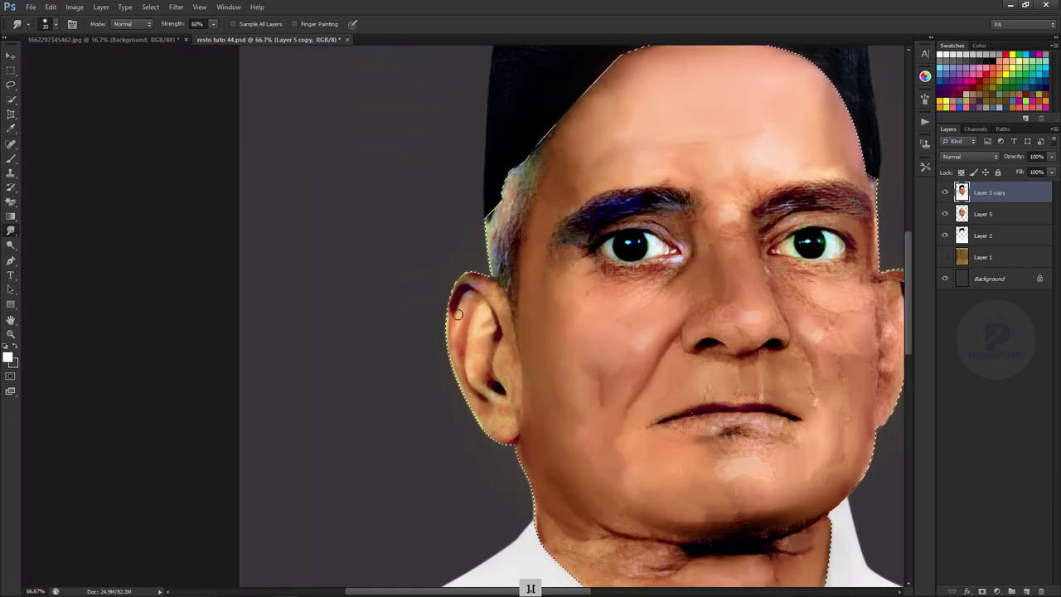
key(bracketleft)
key(bracketleft)
key(ctrl+minus)
key(ctrl+minus)
key(ctrl+minus)
Step: Lower Smudge strength to 40% and zoom so the portrait fills the view
key(space)
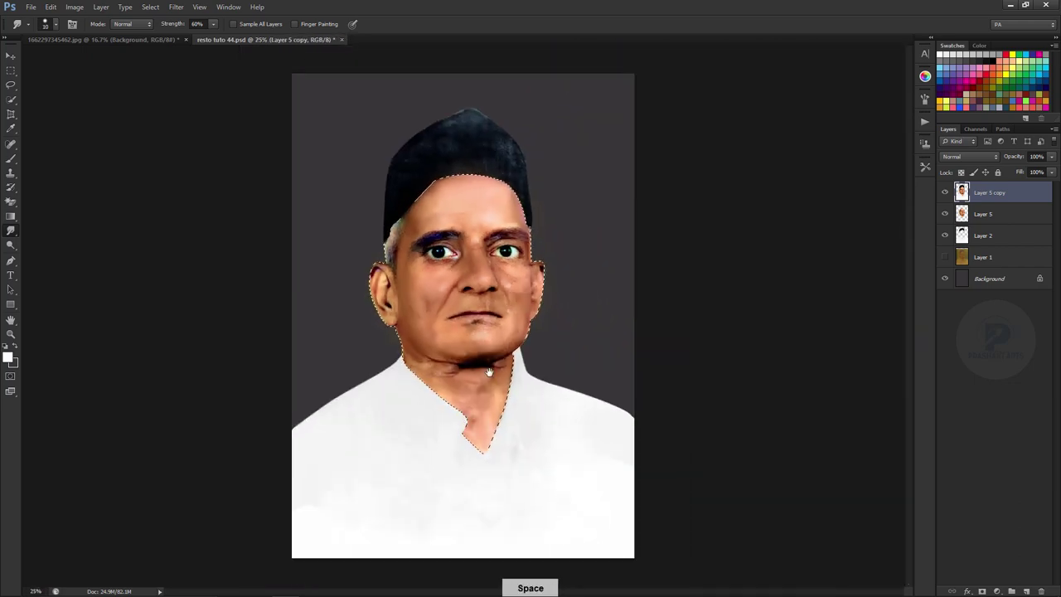
key(4)
key(ctrl+plus)
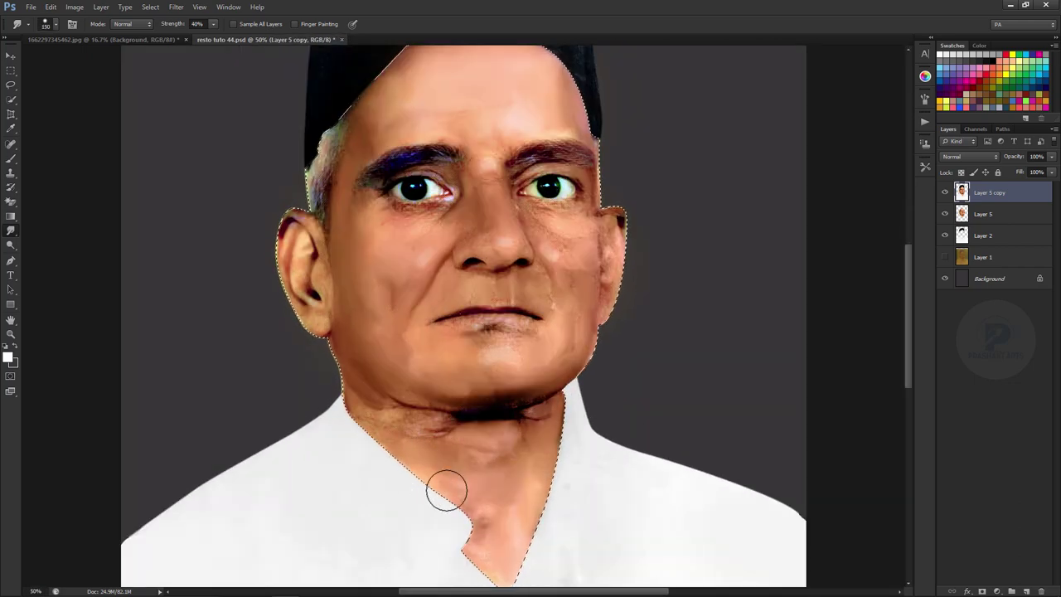
key(bracketleft)
key(bracketleft)
key(bracketleft)
key(bracketleft)
key(bracketleft)
key(bracketleft)
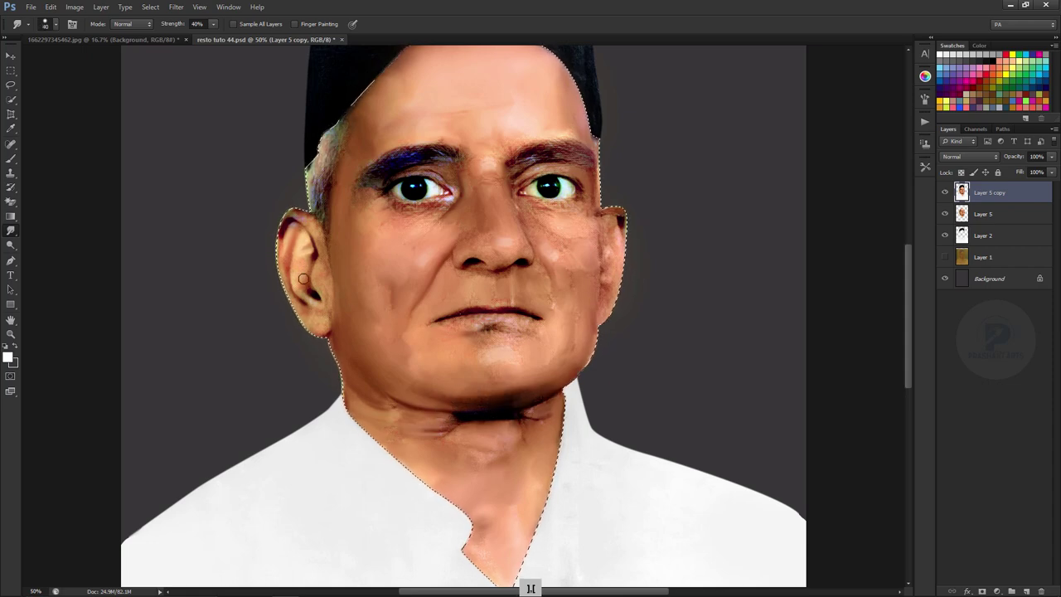
key(ctrl+plus)
key(ctrl+minus)
key(ctrl+minus)
key(ctrl+minus)
key(ctrl+minus)
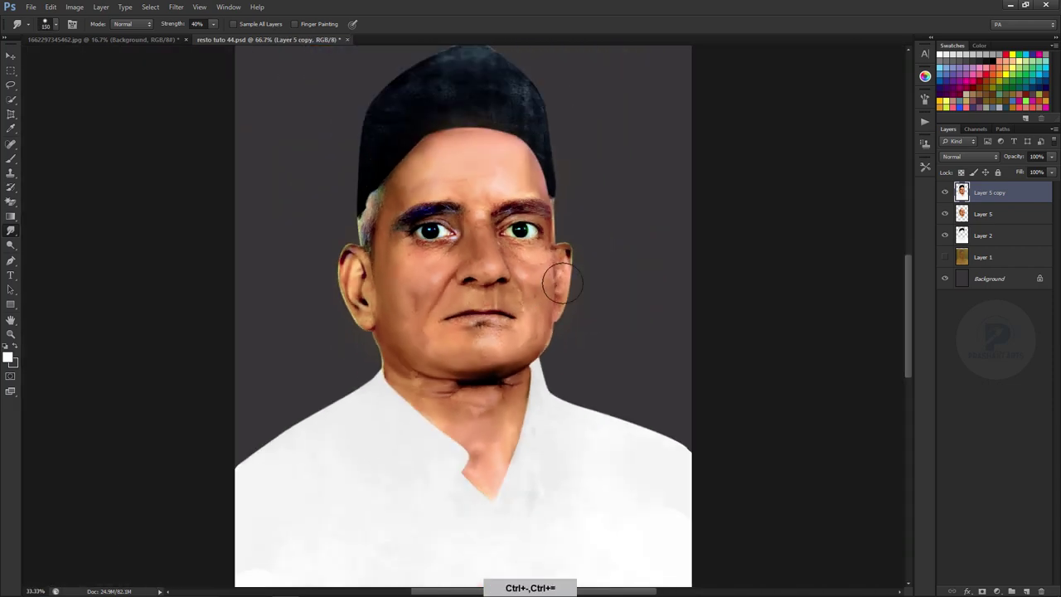
key(ctrl+minus)
key(ctrl+plus)
key(ctrl+plus)
key(ctrl+plus)
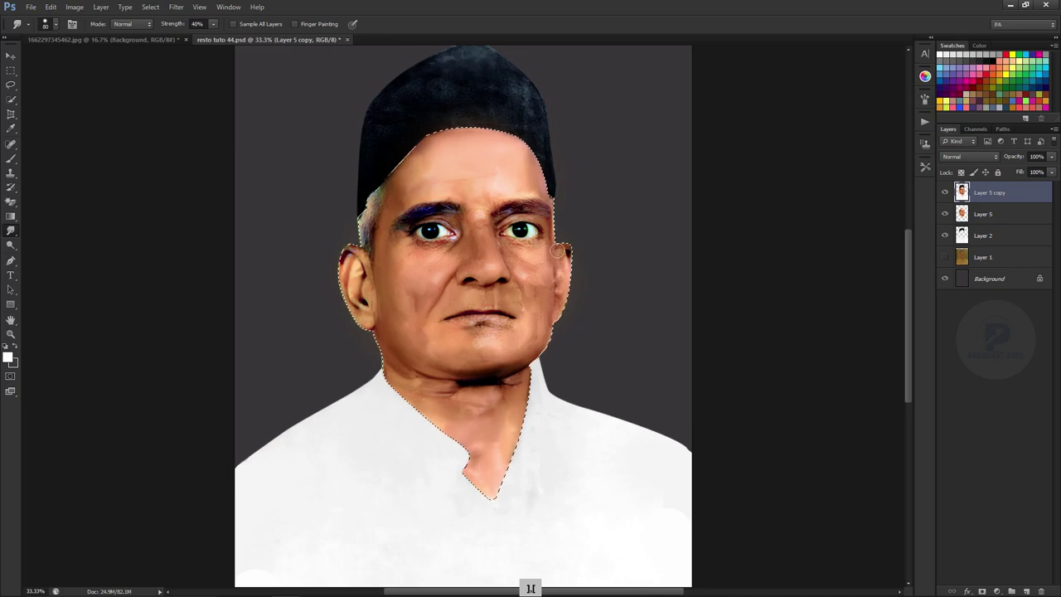
Step: Deselect the face outline, save the document, and zoom in on the nose
click(55, 23)
key(ctrl+d)
key(ctrl+plus)
key(ctrl+s)
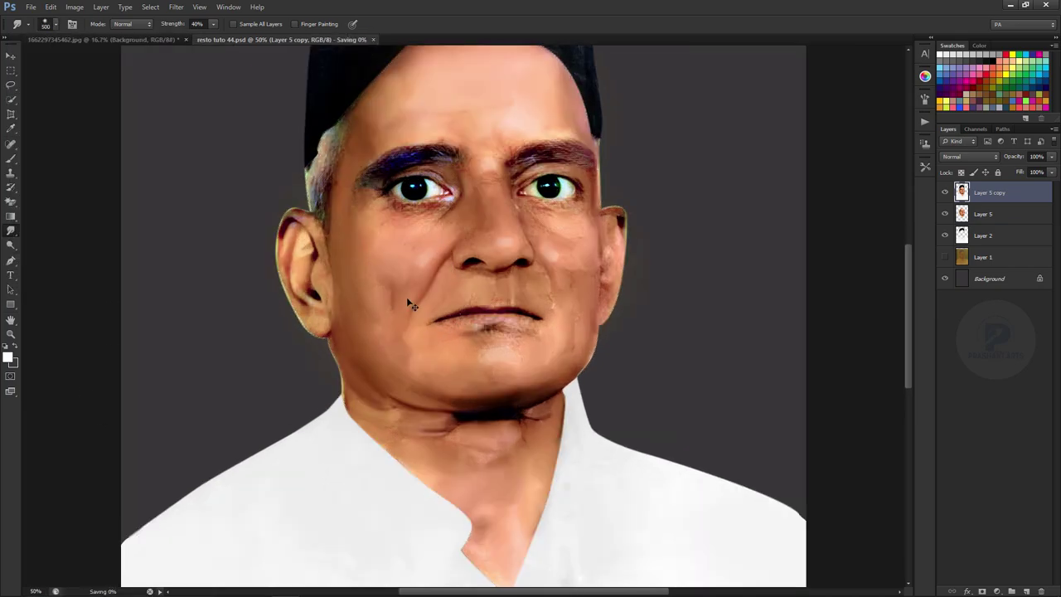
scroll(469, 249, up, 5)
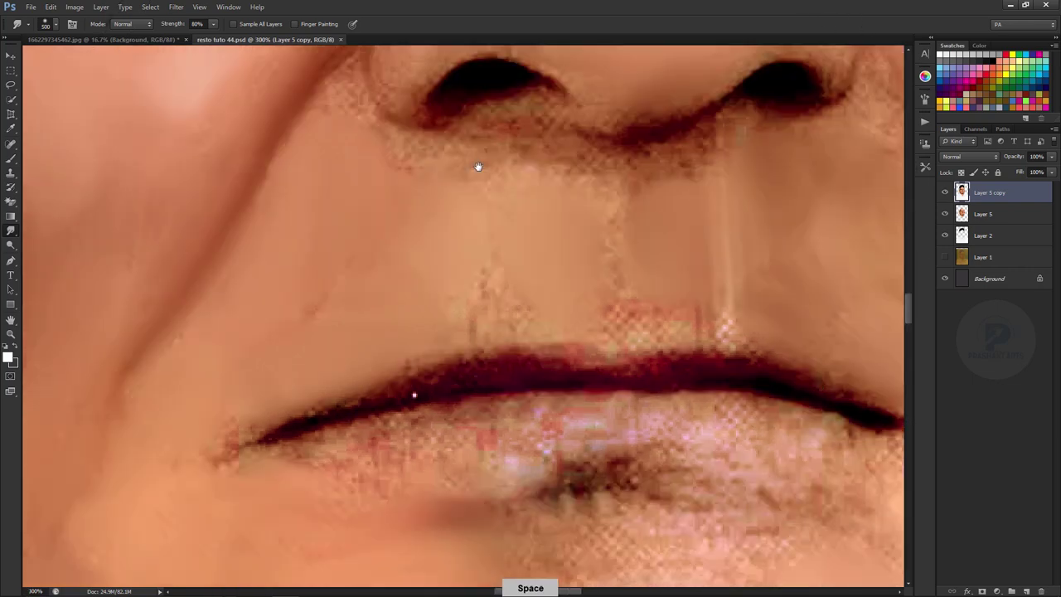
drag(477, 166, 523, 514)
key(bracketleft)
key(bracketleft)
key(bracketleft)
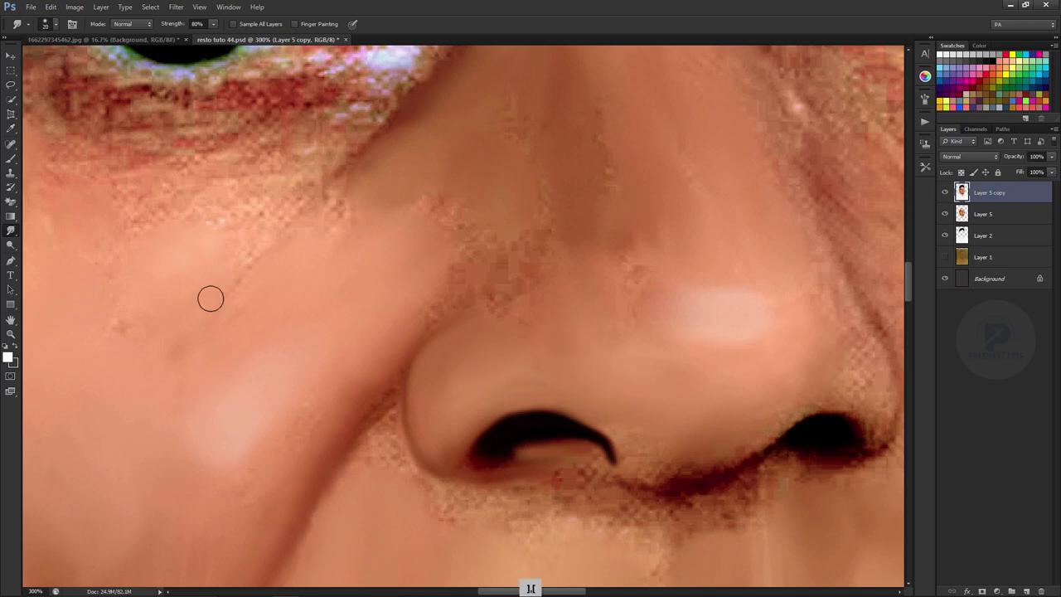
Step: Set the foreground colour to #cc8658 and smudge the nose tip toward the nostril
click(1015, 282)
key(ctrl+alt+z)
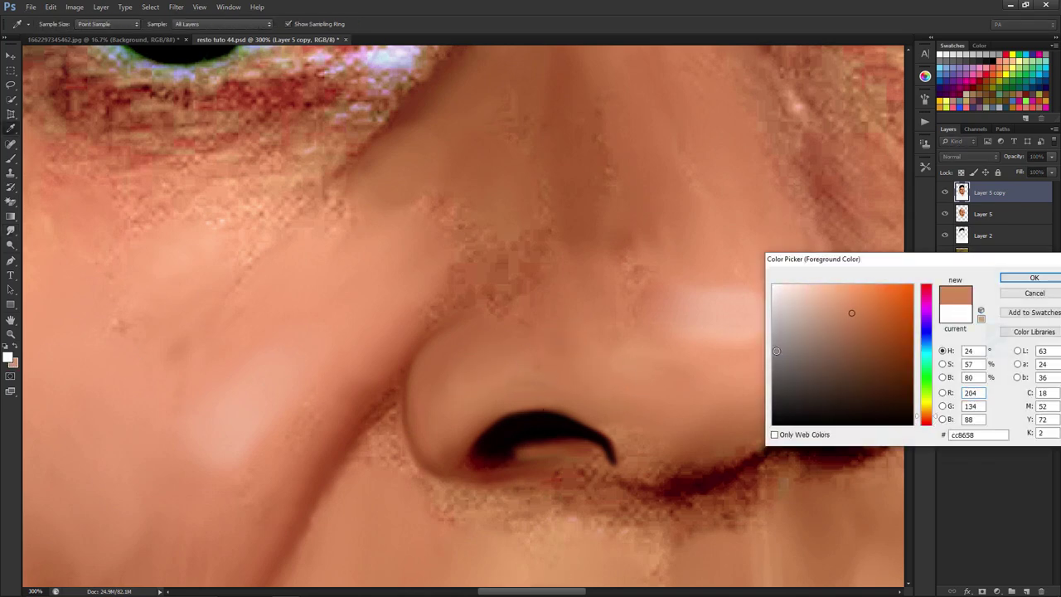
click(1002, 279)
key(r)
drag(456, 398, 507, 379)
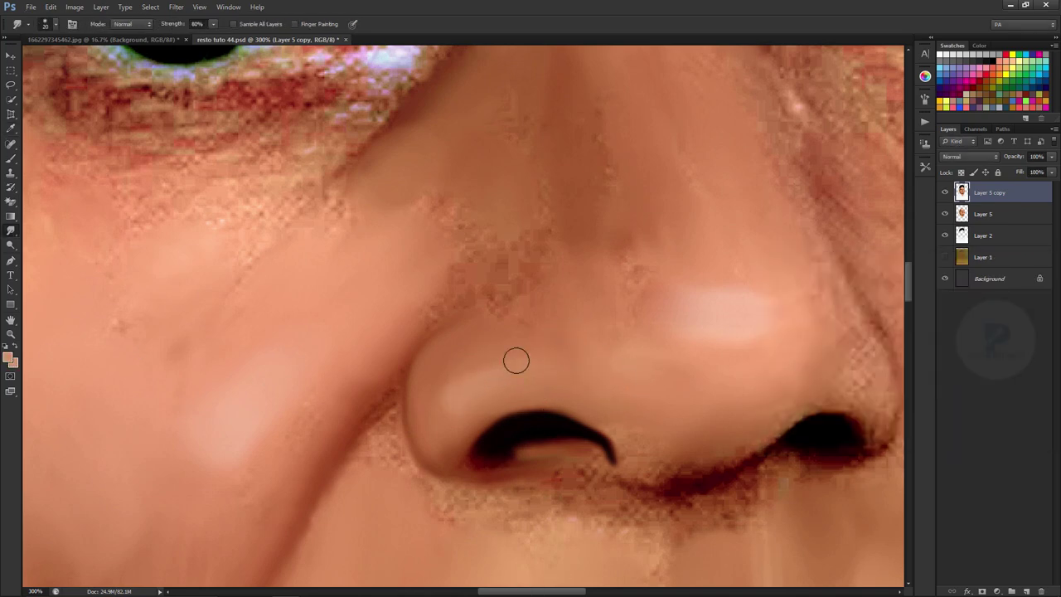
drag(629, 374, 654, 440)
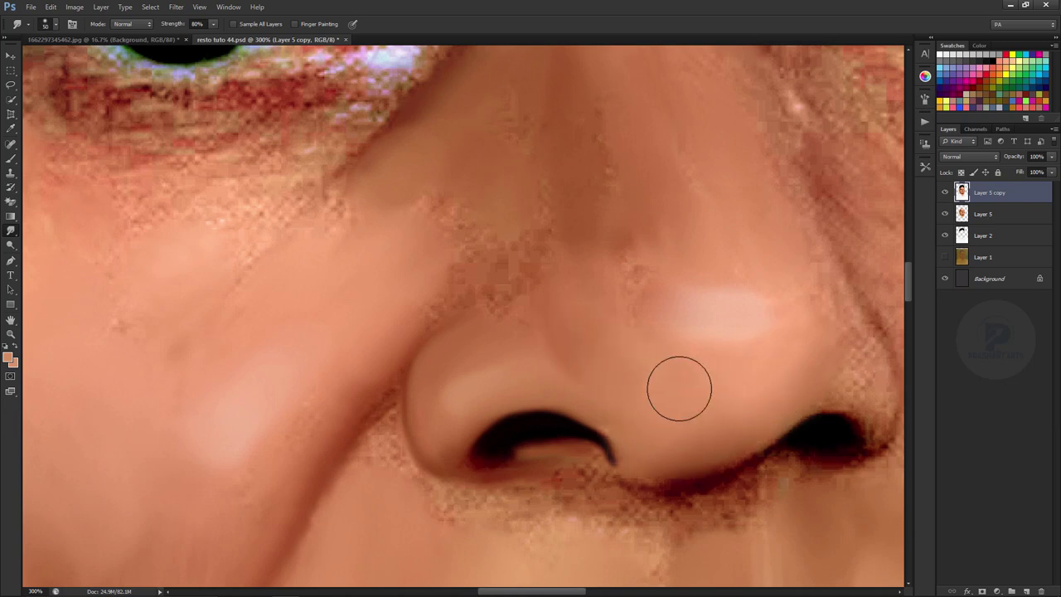
Step: Smooth the skin along the side of the nose toward the cheek
scroll(679, 388, up, 3)
scroll(767, 445, down, 2)
scroll(432, 453, right, 3)
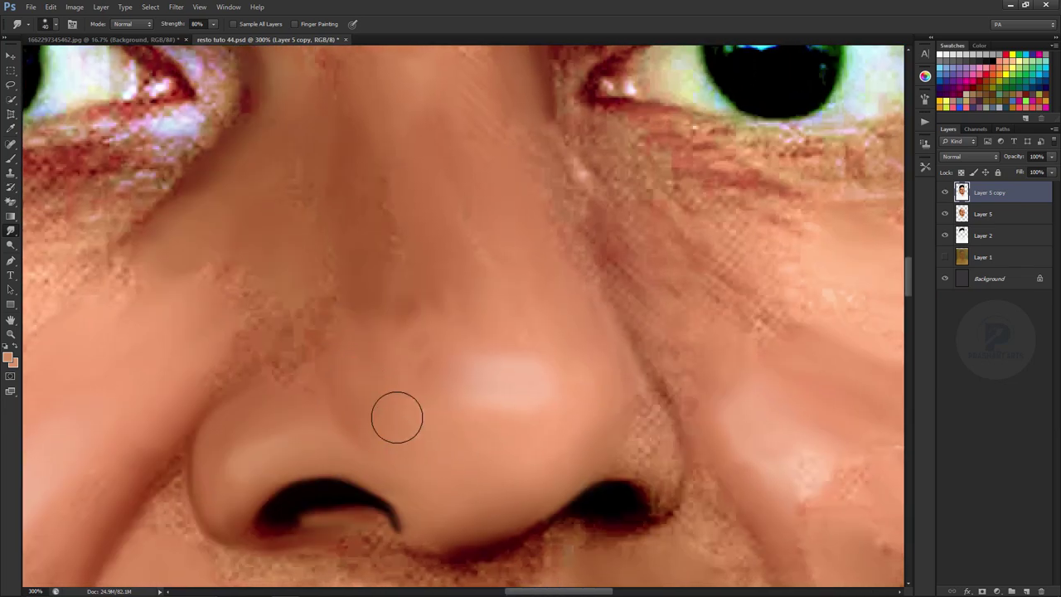
key(bracketleft)
drag(588, 474, 517, 495)
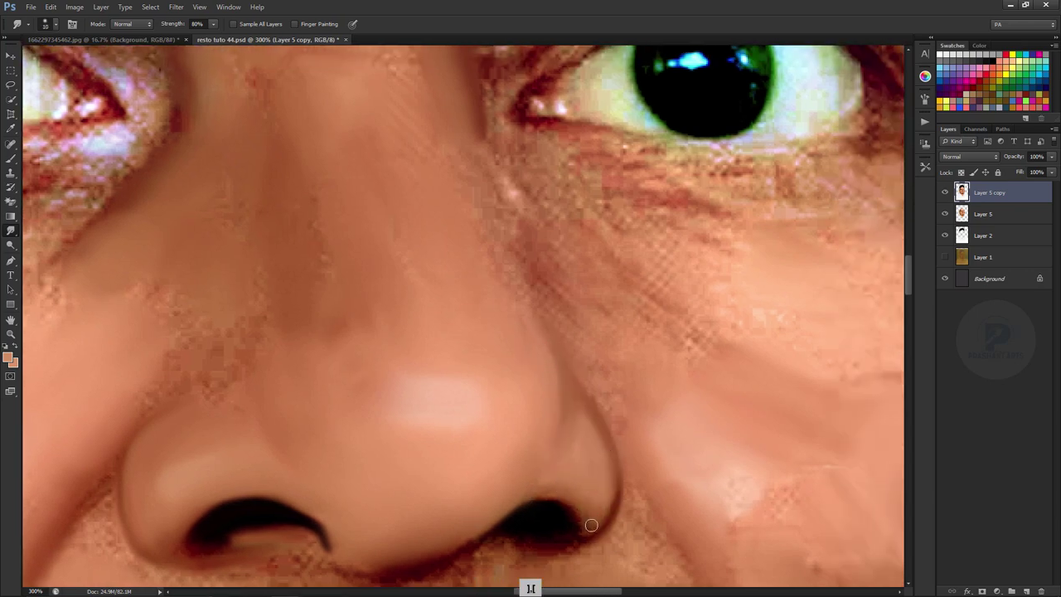
scroll(569, 531, up, 3)
key(bracketright)
key(bracketright)
key(bracketright)
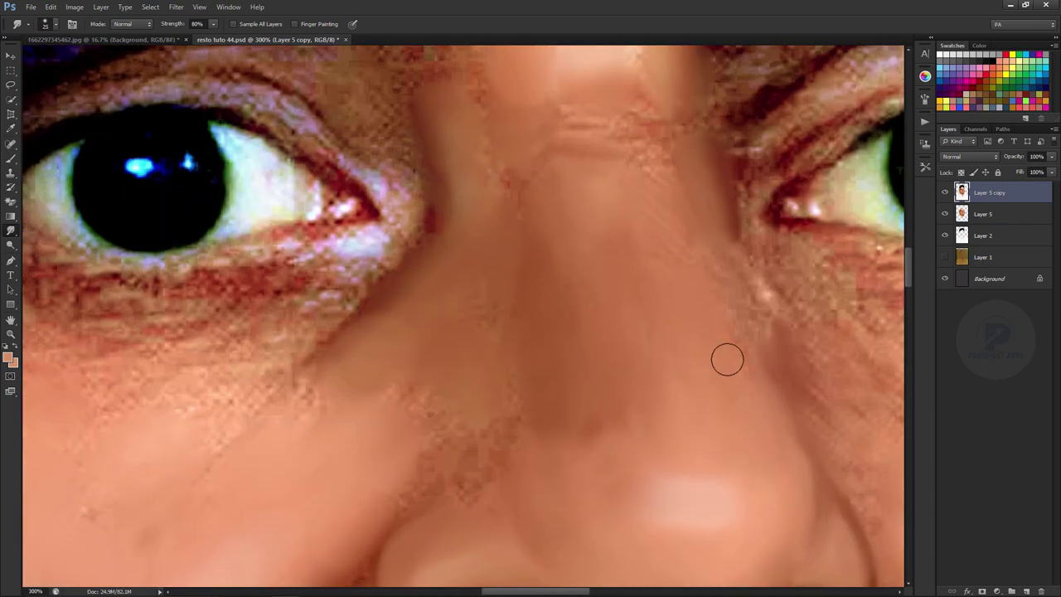
drag(421, 459, 566, 243)
key(bracketleft)
key(bracketleft)
key(bracketleft)
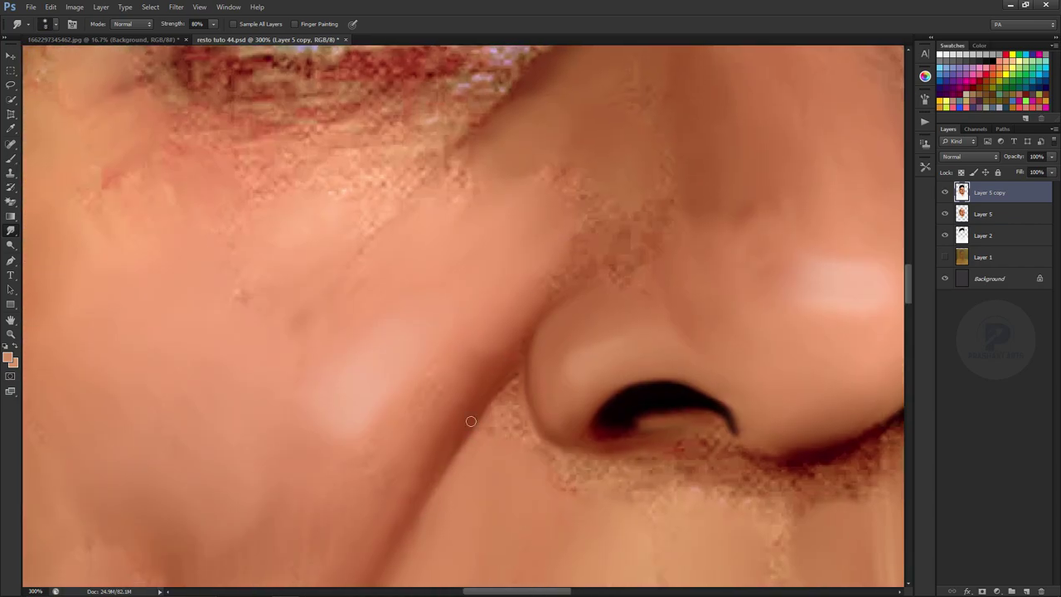
Step: Blend the cheek fold beside the mouth smoother with a smaller brush
drag(448, 560, 505, 411)
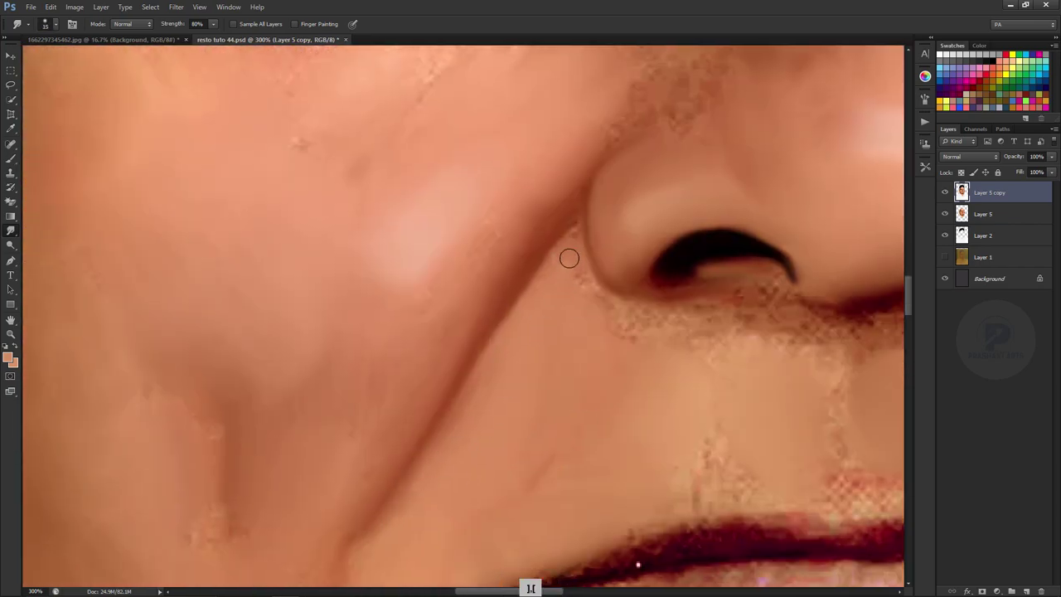
drag(483, 404, 494, 199)
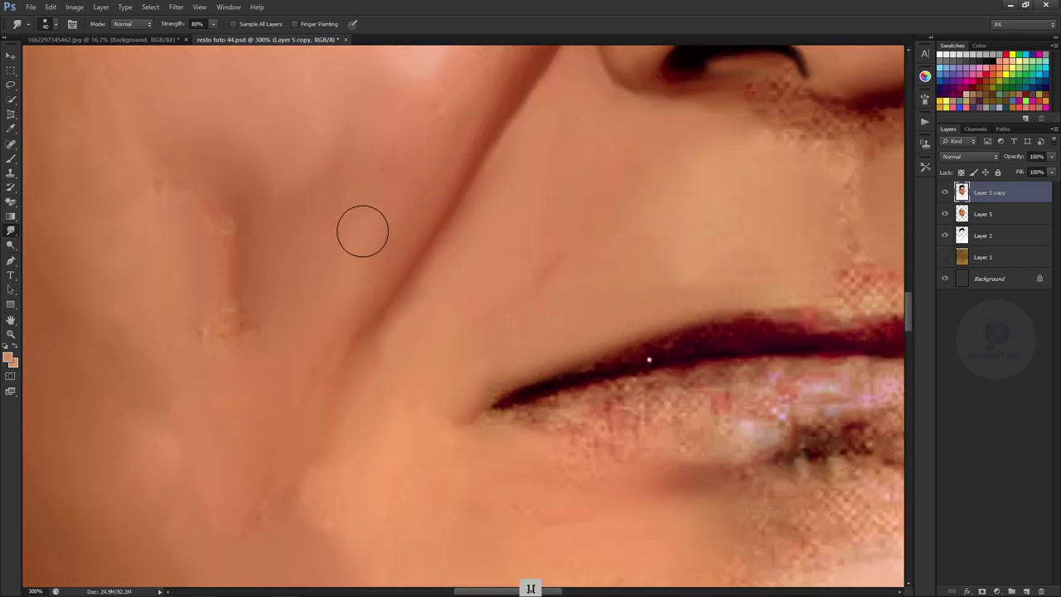
key(bracketleft)
key(bracketleft)
key(bracketleft)
key(bracketleft)
drag(214, 195, 389, 275)
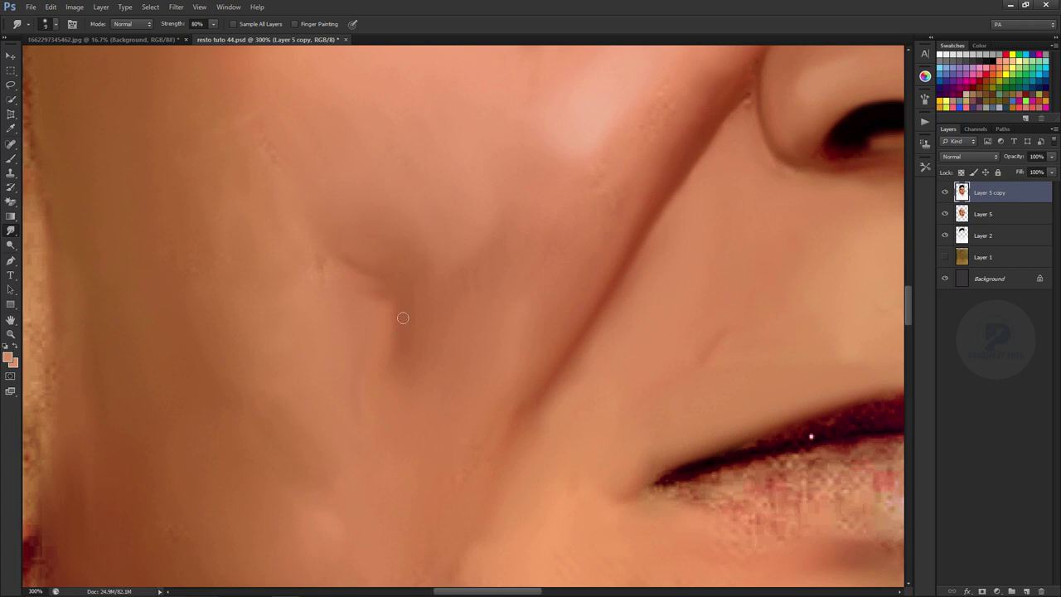
scroll(403, 317, down, 3)
drag(621, 180, 552, 247)
scroll(552, 246, down, 3)
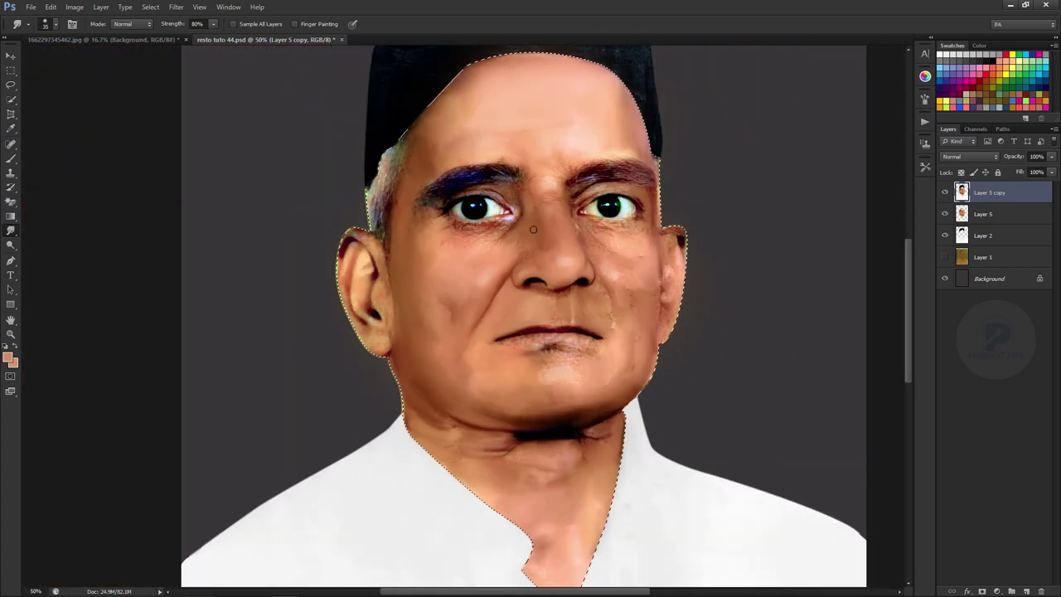
scroll(461, 268, up, 3)
Step: Smudge the ear's upper rim and the dark crease down its edge
drag(462, 268, 533, 303)
scroll(521, 160, up, 1)
key(bracketleft)
key(bracketleft)
key(bracketleft)
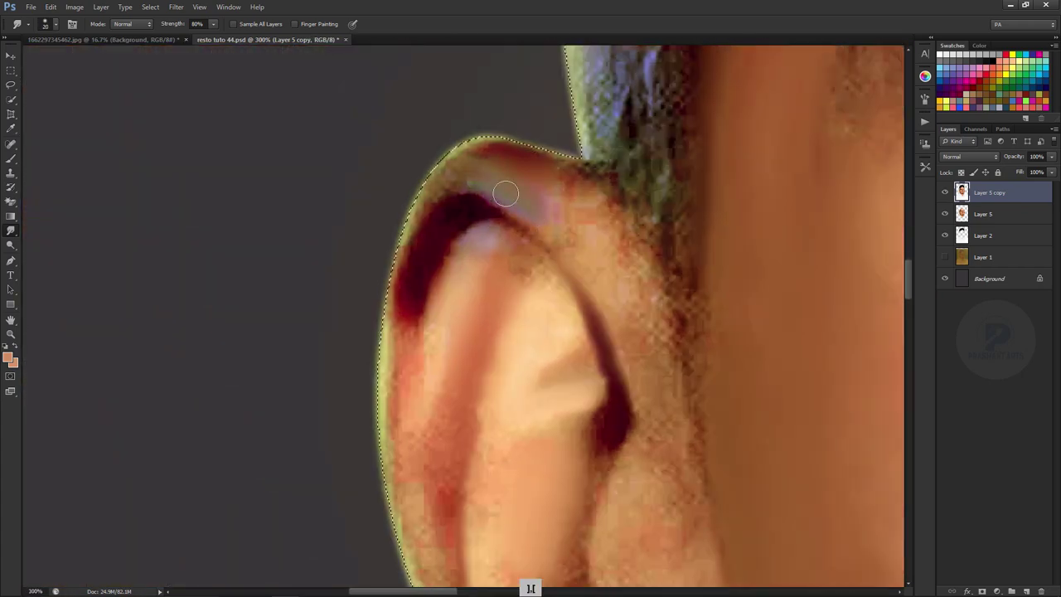
mouse_move(505, 193)
mouse_down()
mouse_move(576, 286)
mouse_move(588, 220)
mouse_move(465, 161)
mouse_up()
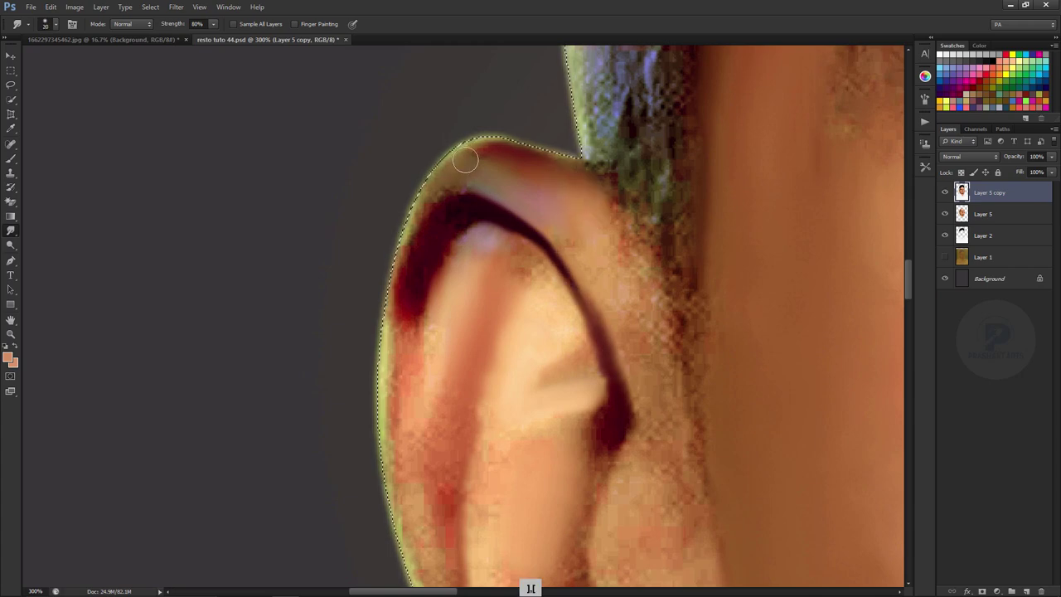
key(bracketleft)
mouse_move(440, 194)
mouse_down()
mouse_move(398, 348)
mouse_move(461, 245)
mouse_up()
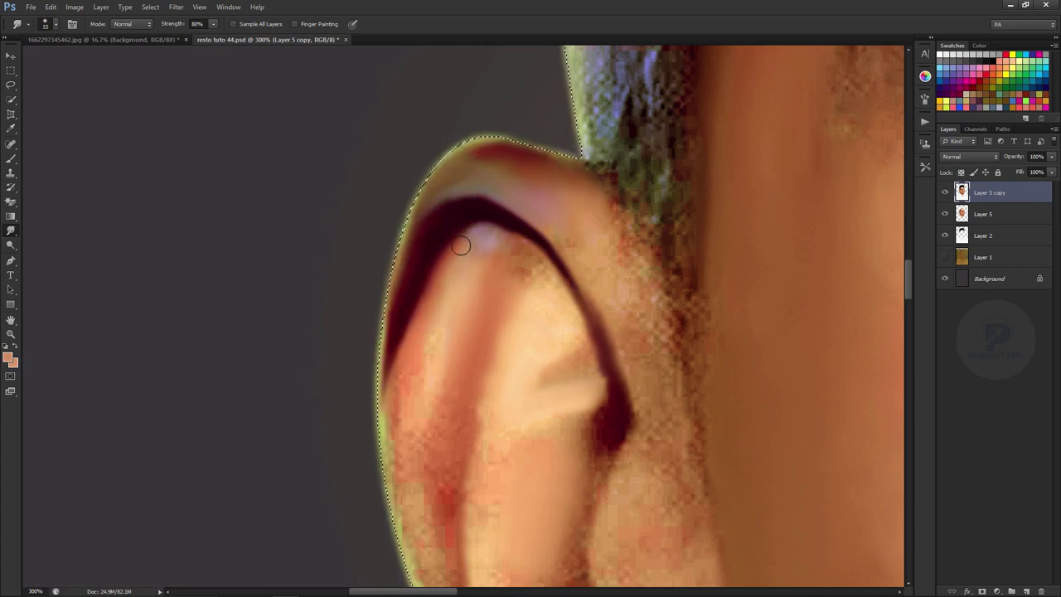
key(bracketright)
drag(391, 314, 412, 375)
key(ctrl+plus)
key(ctrl+plus)
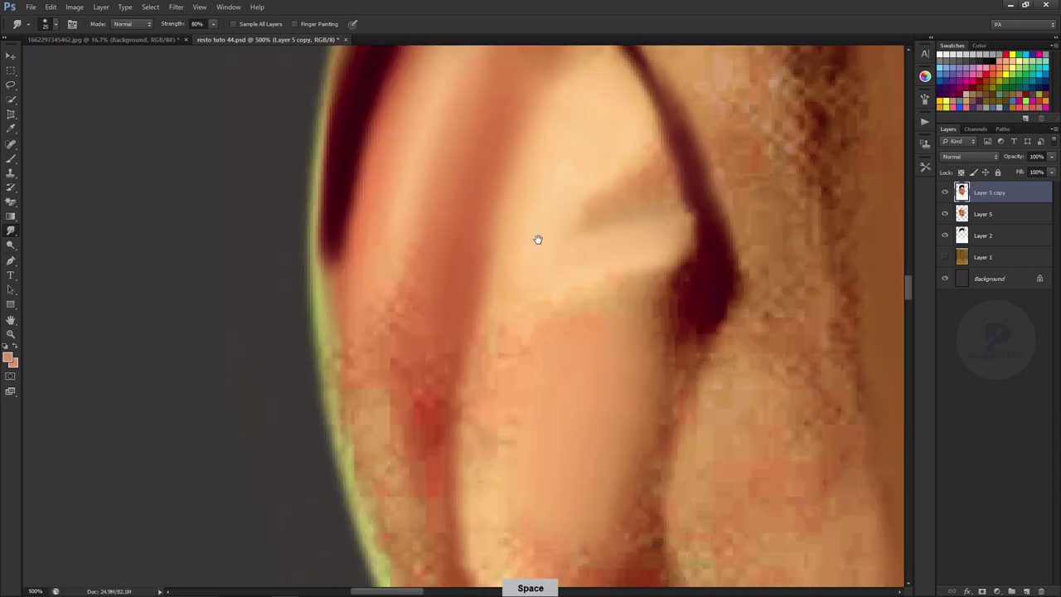
drag(538, 237, 536, 222)
drag(393, 348, 440, 221)
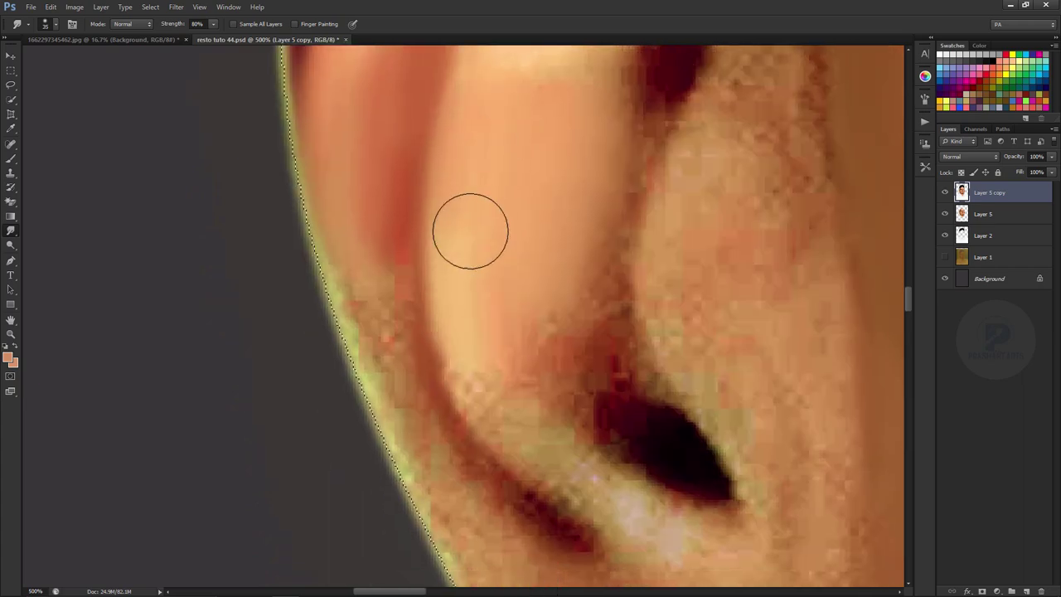
key(ctrl+minus)
Step: Reshape the ear's highlight band, smooth the earlobe, and shade the inner ear fold
mouse_move(514, 279)
mouse_down()
mouse_move(475, 244)
mouse_move(544, 185)
mouse_up()
drag(480, 450, 448, 276)
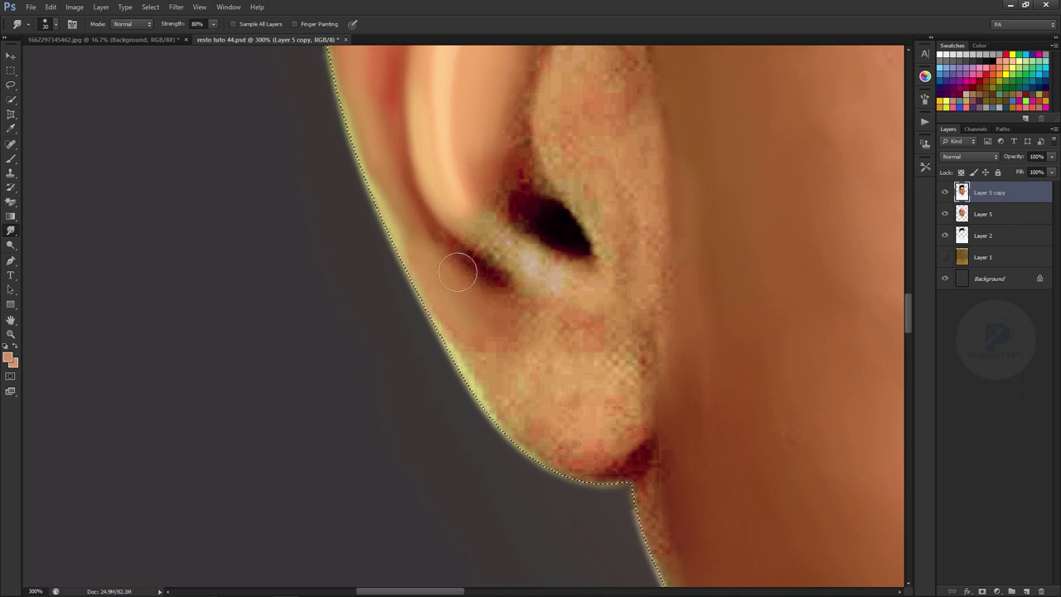
drag(550, 421, 613, 451)
key(bracketleft)
key(bracketleft)
key(bracketleft)
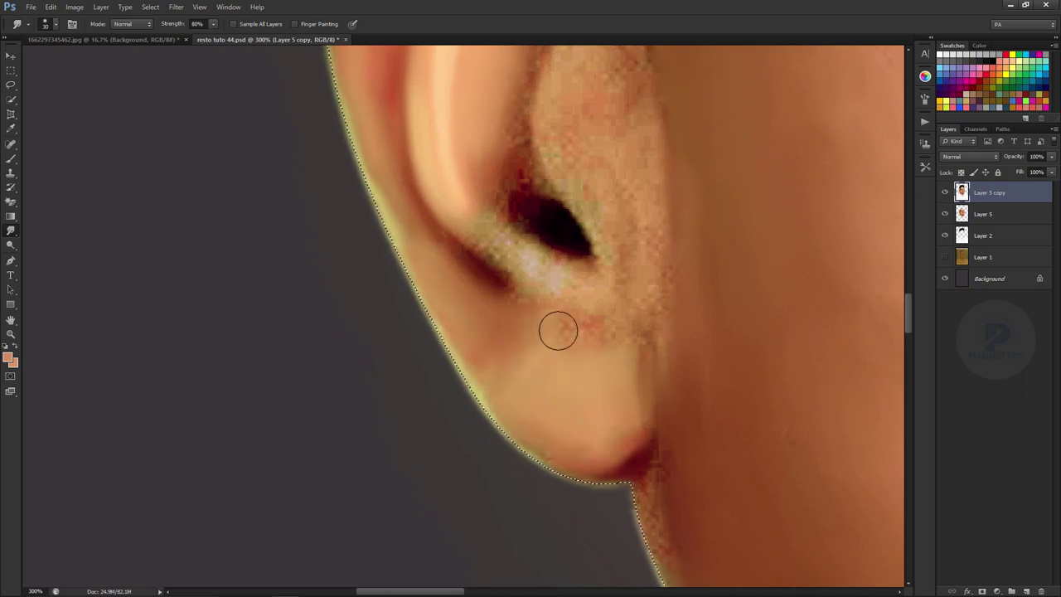
drag(540, 251, 502, 373)
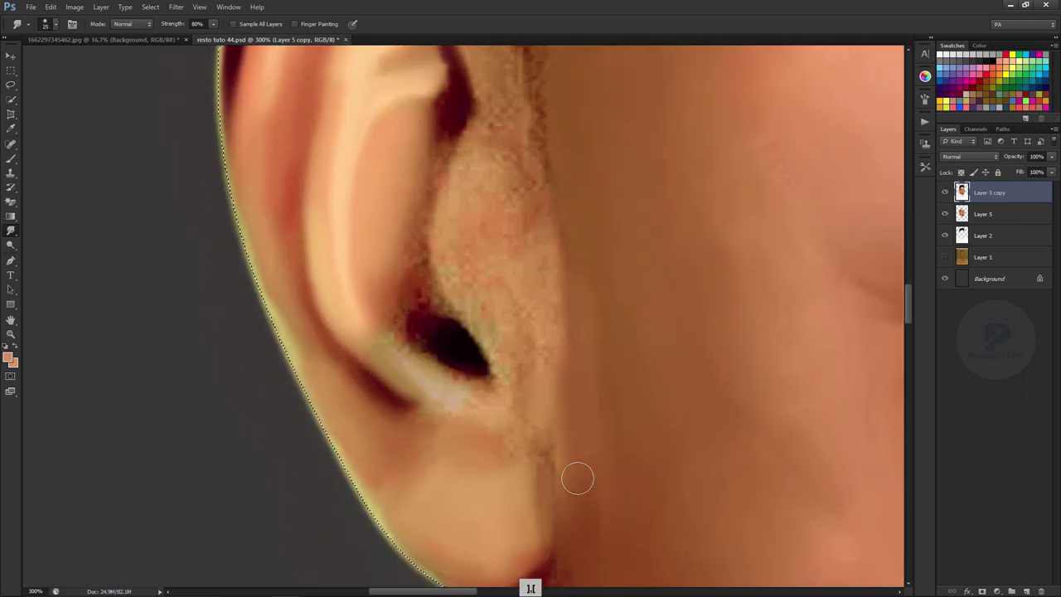
key(h)
mouse_move(575, 476)
mouse_down()
mouse_move(385, 325)
mouse_move(422, 207)
mouse_up()
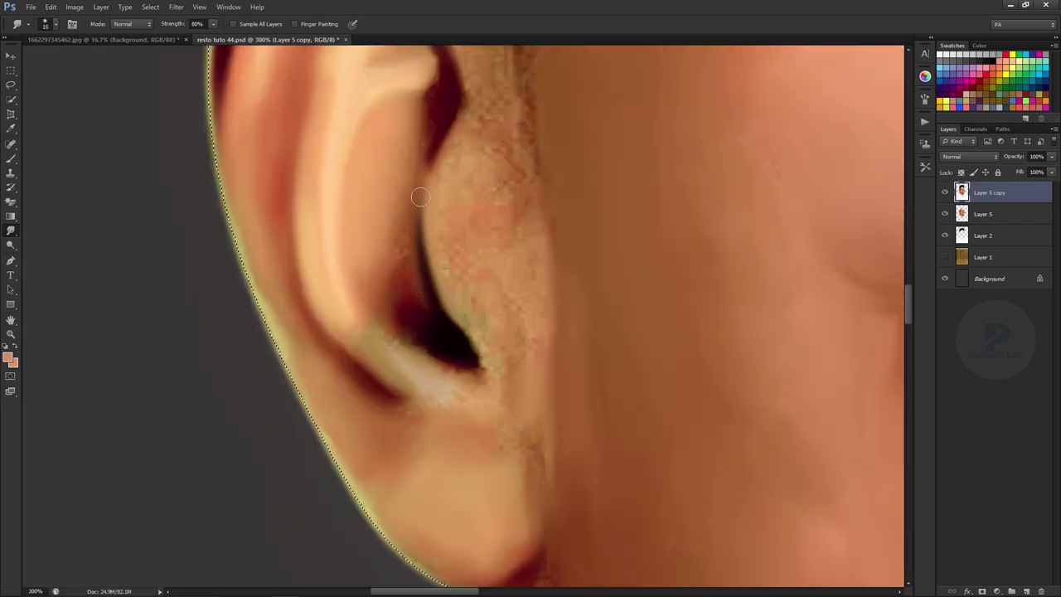
drag(431, 298, 429, 141)
drag(448, 315, 421, 252)
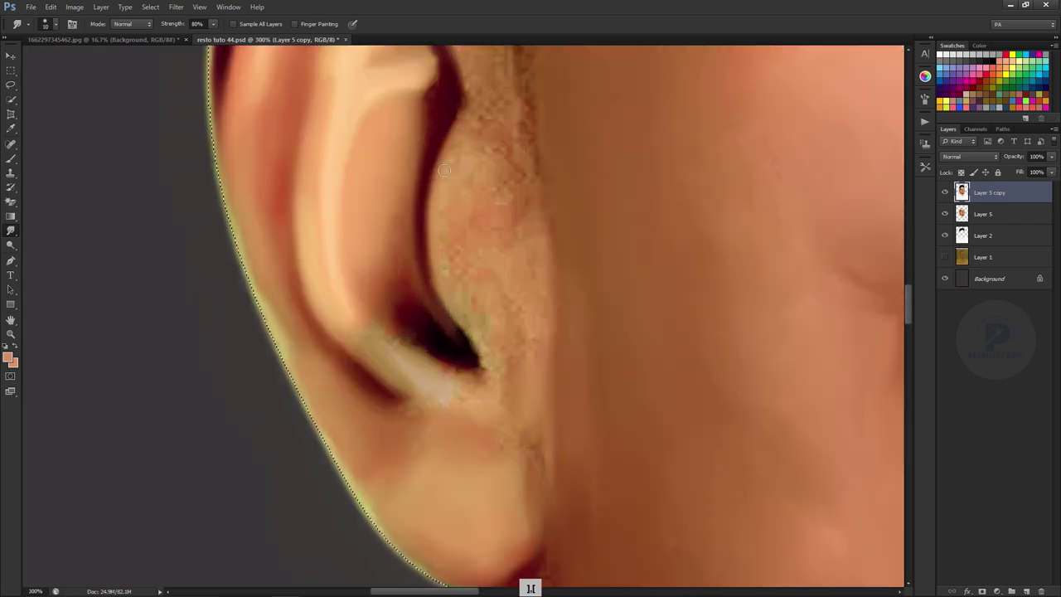
Step: Smooth the blotchy skin and speckled hair beside the ear with a larger brush
key(bracketright)
key(bracketright)
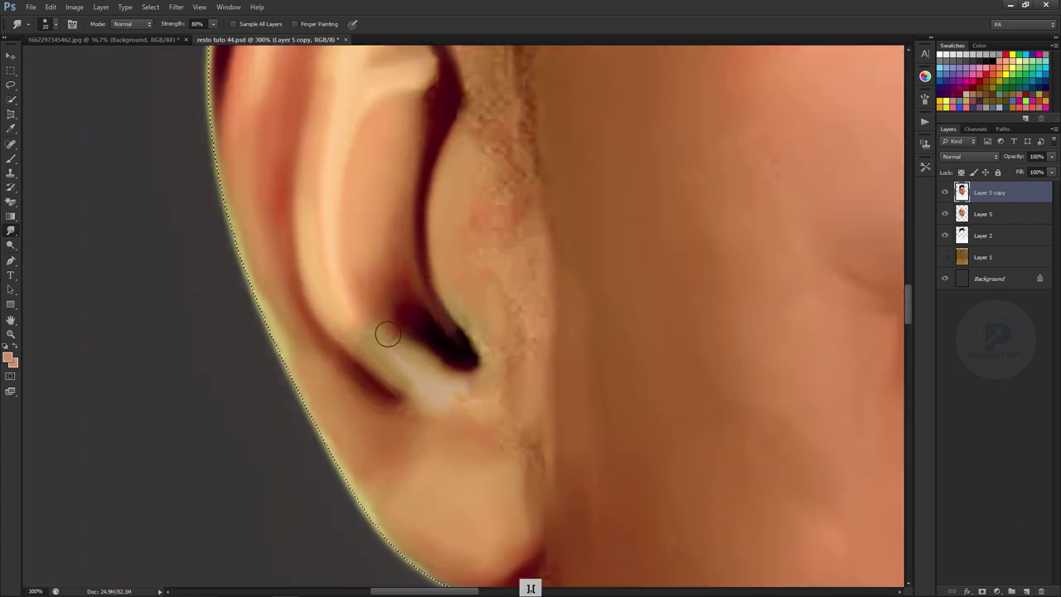
drag(489, 180, 489, 267)
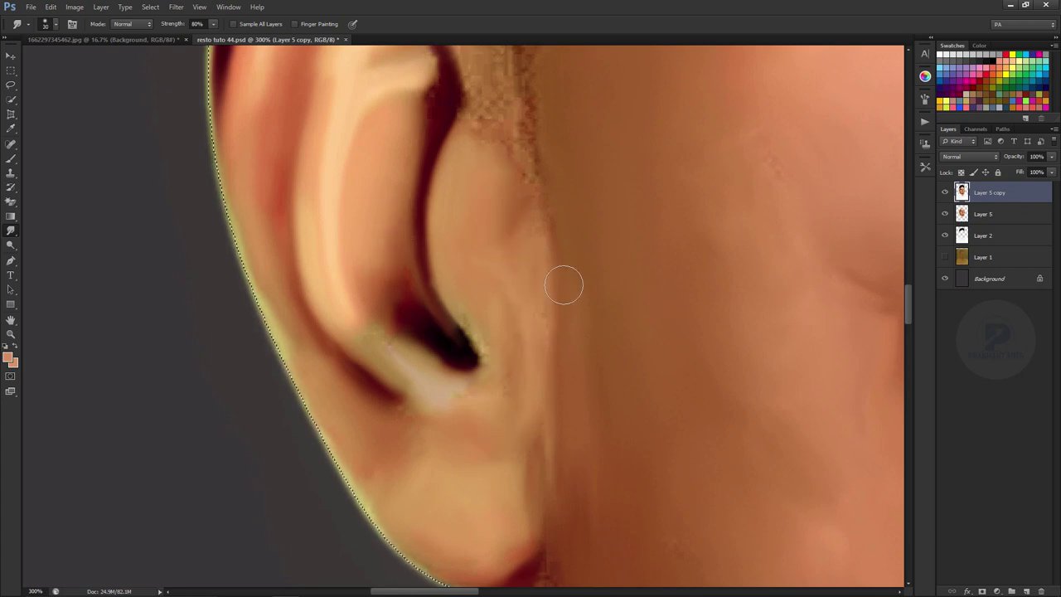
scroll(514, 249, up, 3)
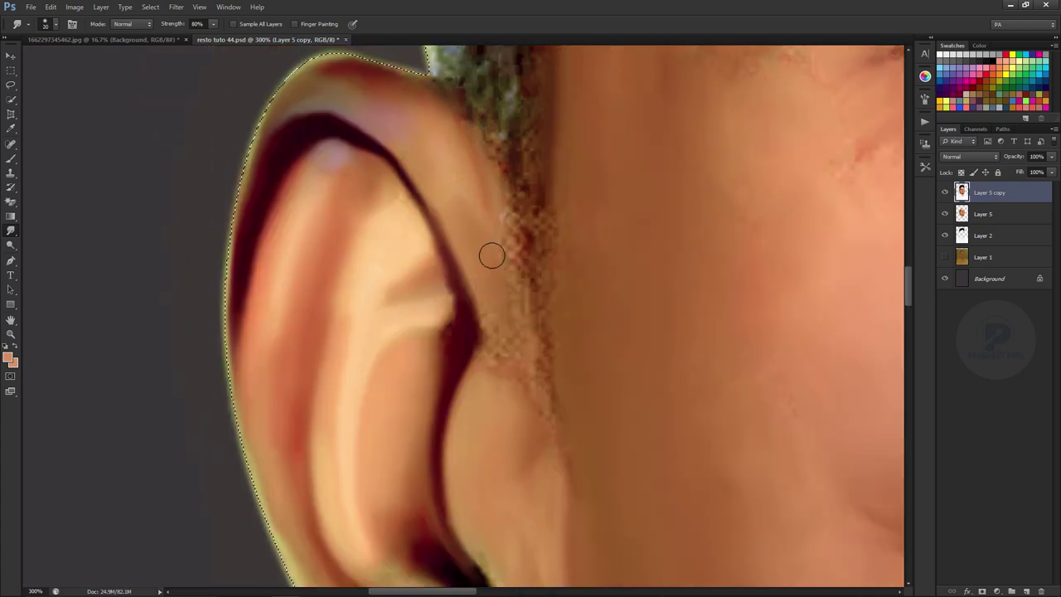
key(ctrl+minus)
key(ctrl+minus)
key(ctrl+minus)
key(ctrl+equal)
key(ctrl+equal)
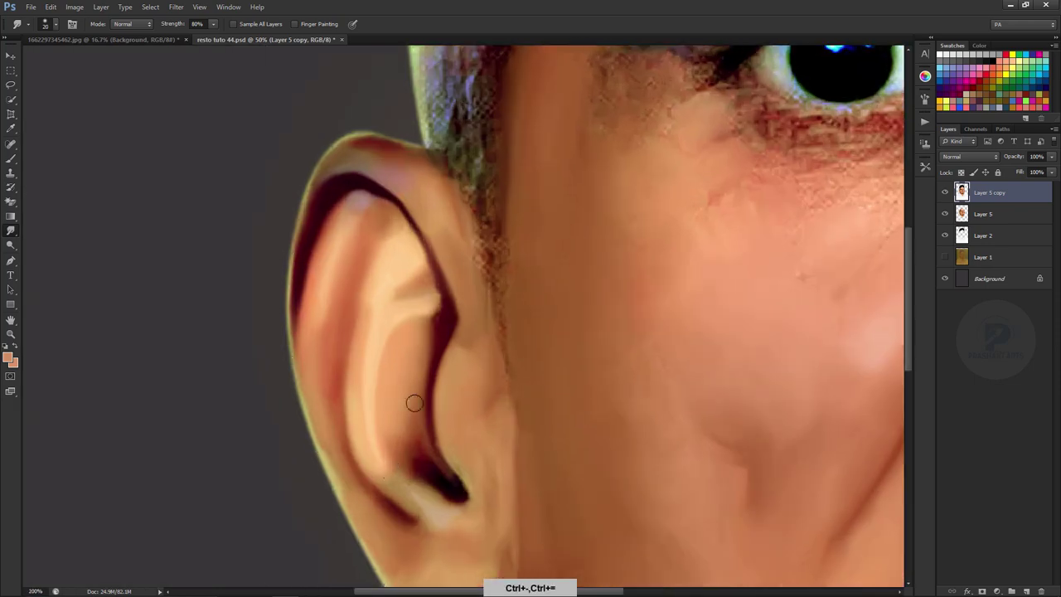
drag(491, 250, 507, 310)
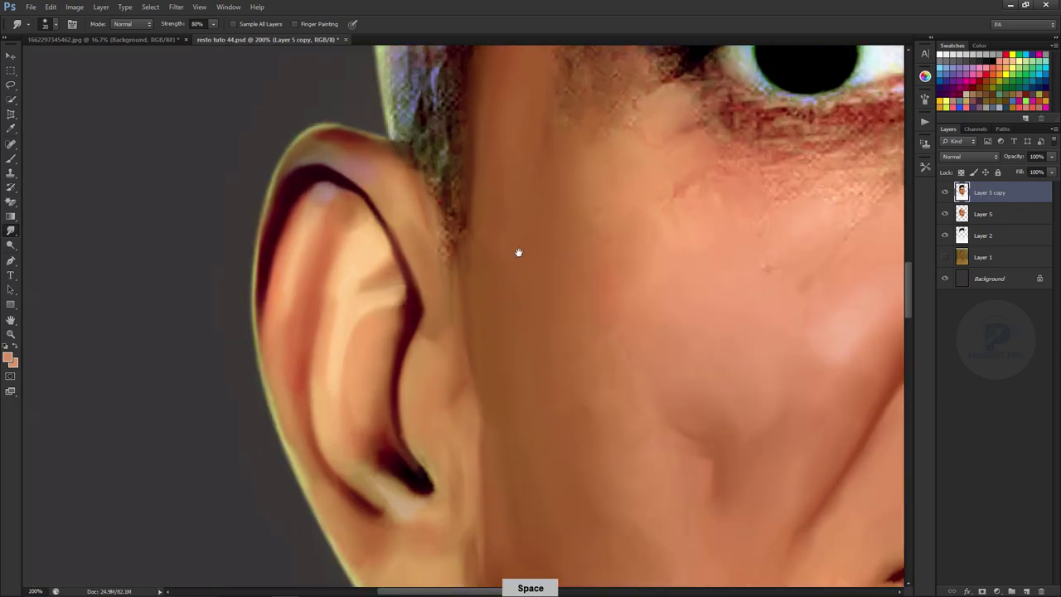
Step: Pan down to the jaw and neck and adjust the Smudge brush size
drag(519, 251, 372, 218)
scroll(440, 232, down, 3)
scroll(447, 298, down, 4)
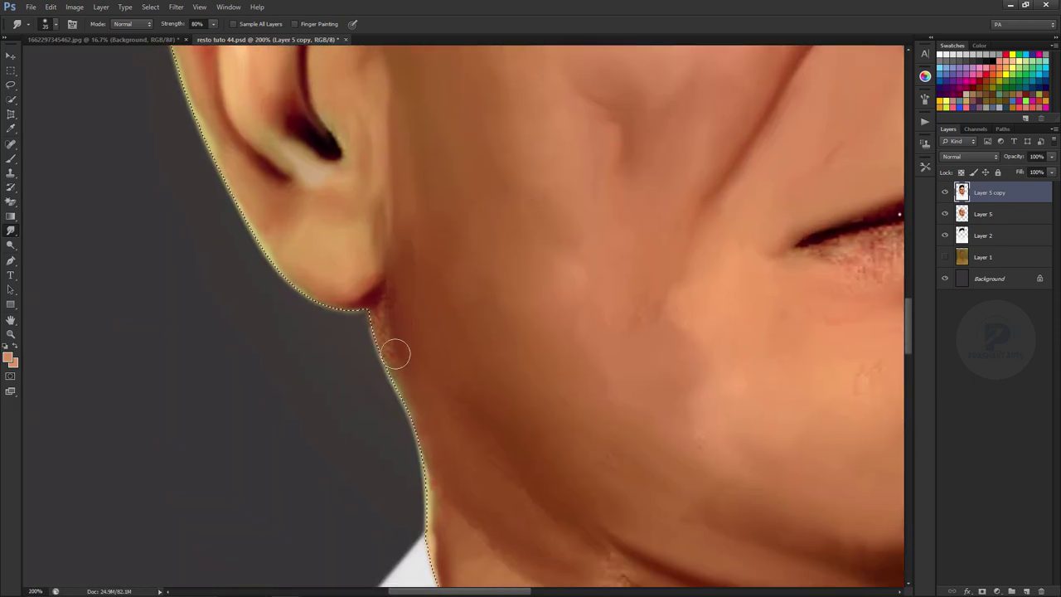
scroll(485, 403, down, 3)
key(bracketleft)
key(bracketleft)
key(bracketleft)
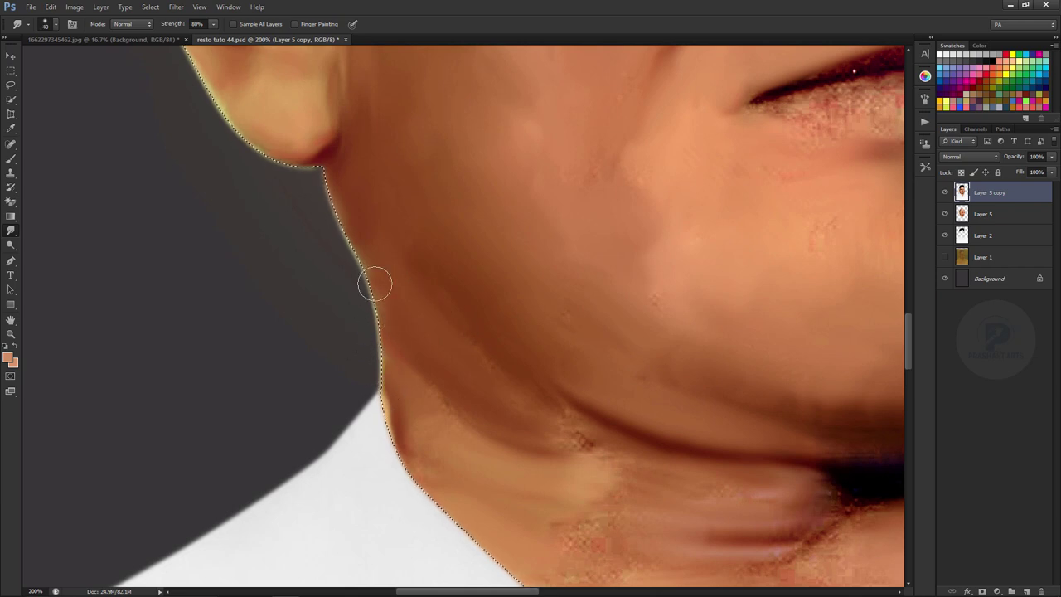
scroll(397, 281, down, 3)
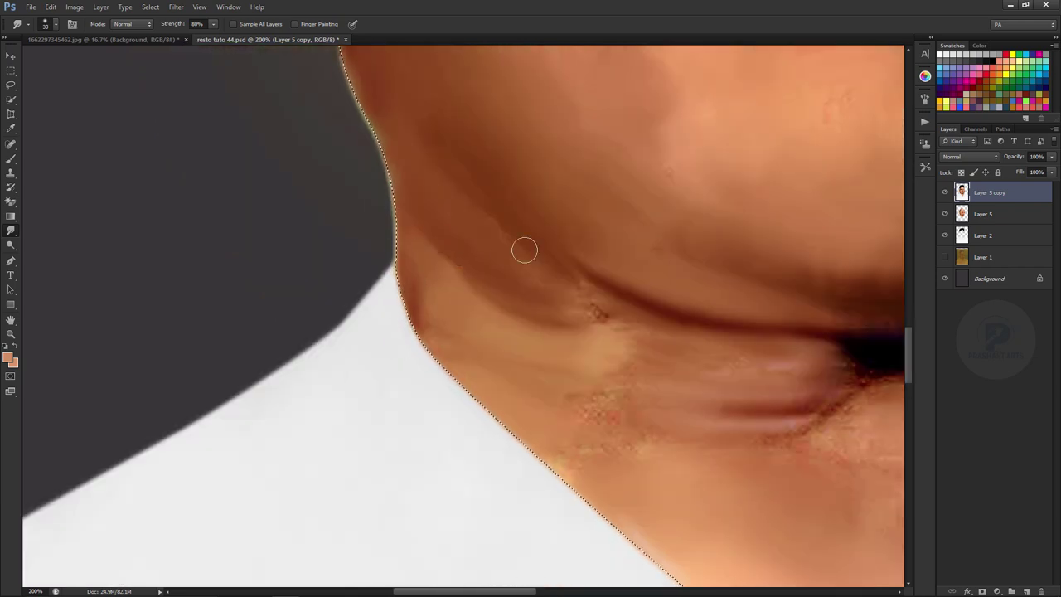
key(bracketright)
key(bracketright)
key(bracketright)
scroll(451, 315, down, 3)
scroll(451, 315, right, 3)
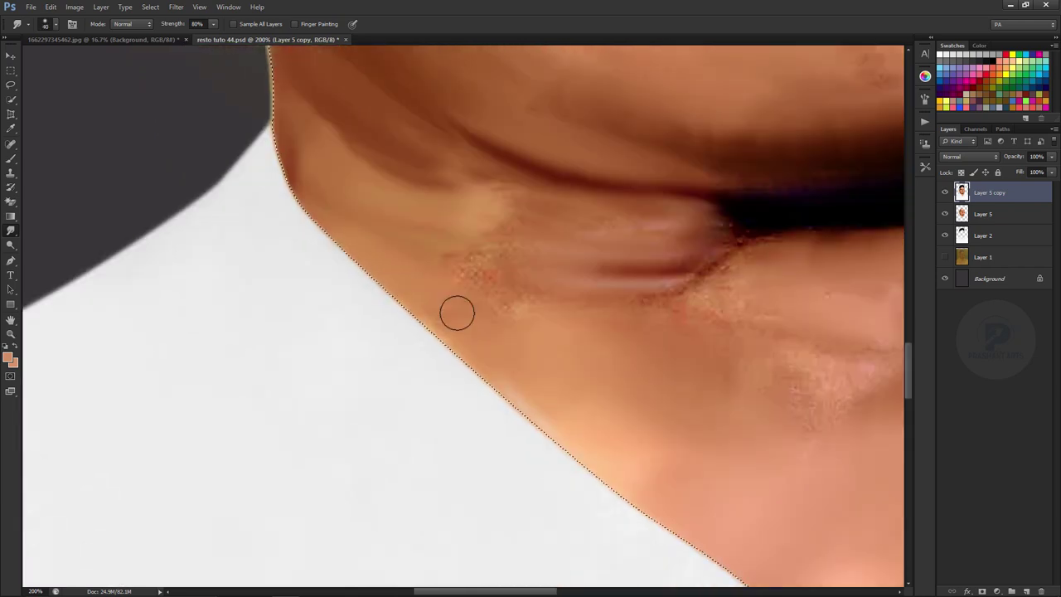
Step: Zoom onto the collar, set the Smudge brush to 70, and soften the dark neck crease and chin underside
key(ctrl+minus)
key(ctrl+minus)
key(ctrl+minus)
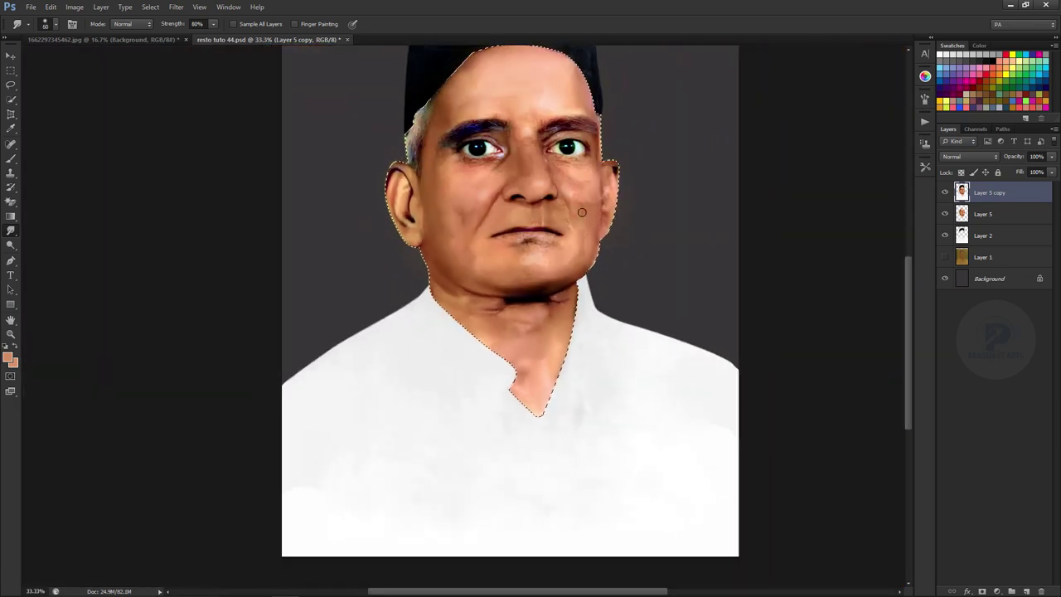
key(ctrl+plus)
drag(586, 280, 559, 262)
key(ctrl+plus)
key(bracketright)
key(bracketright)
key(bracketright)
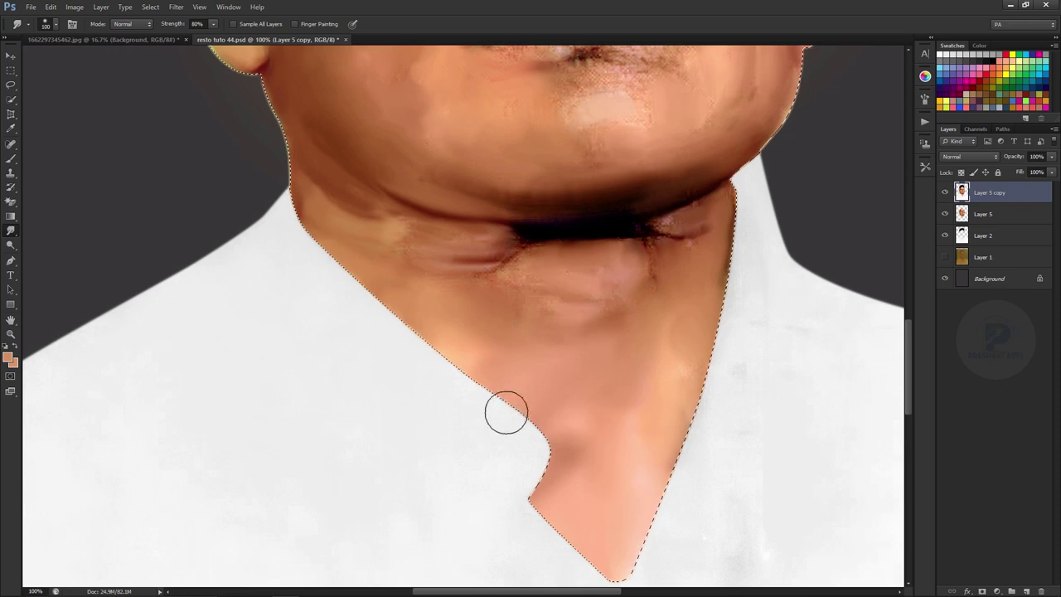
key(bracketleft)
key(bracketleft)
key(bracketleft)
key(bracketleft)
key(bracketleft)
key(bracketleft)
drag(609, 248, 631, 344)
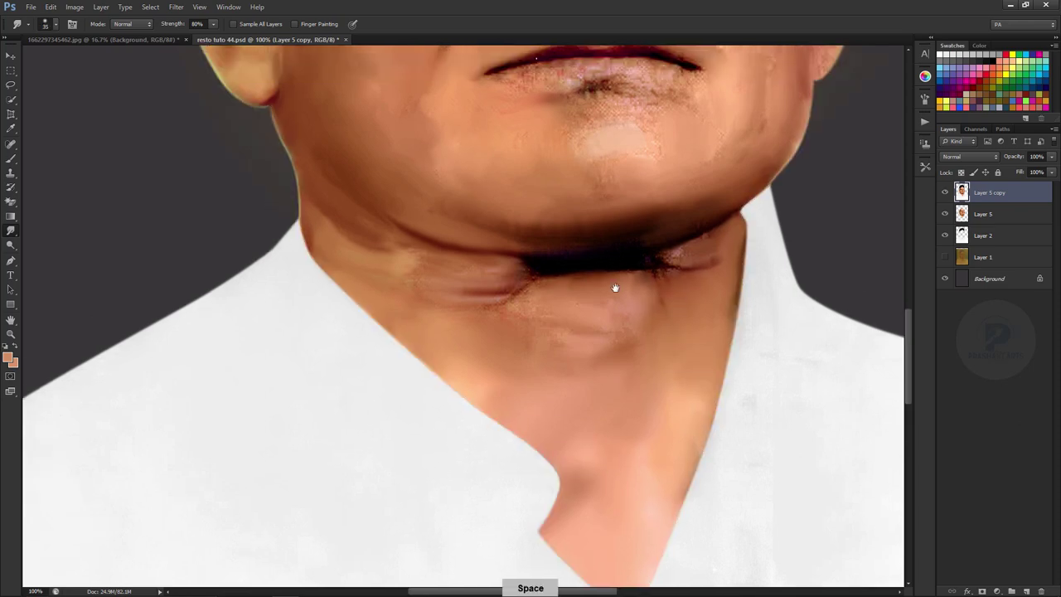
drag(546, 324, 693, 287)
Step: Raise the face selection's saturation by +14 with Hue/Saturation
drag(753, 171, 472, 324)
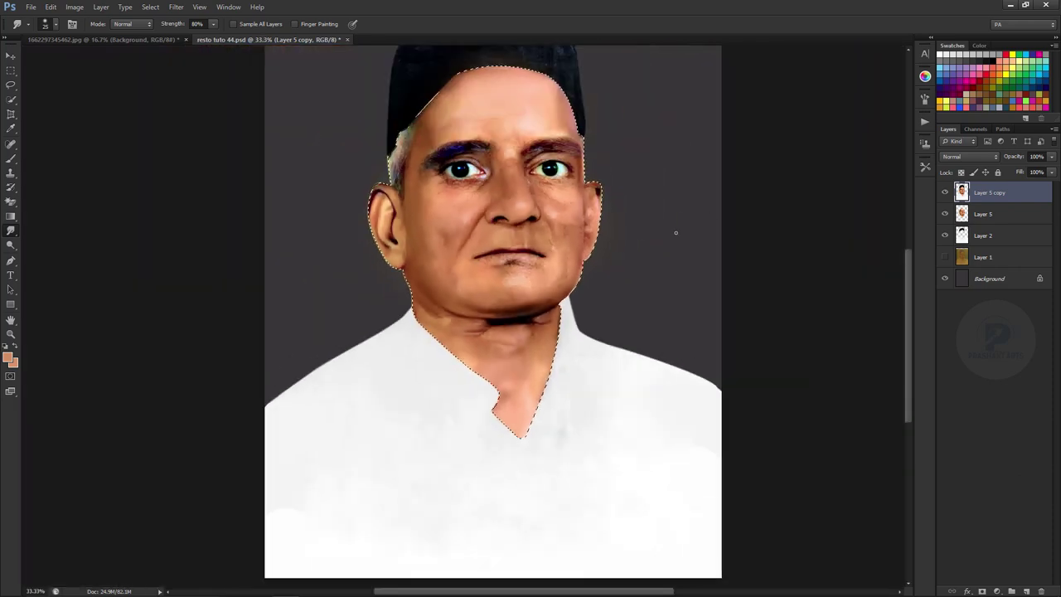
key(ctrl+0)
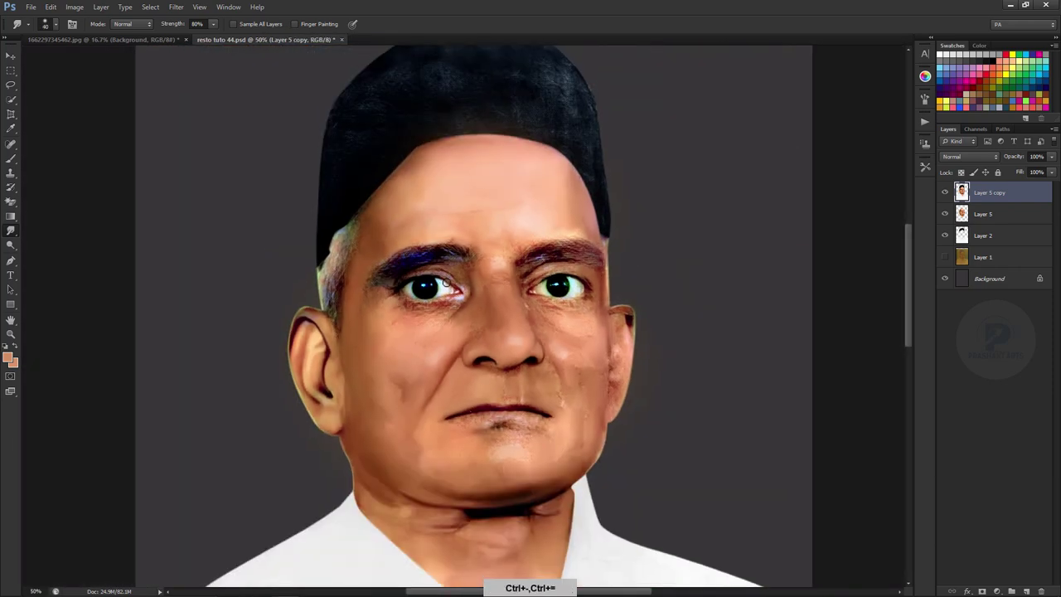
key(ctrl+alt+shift+s)
key(Return)
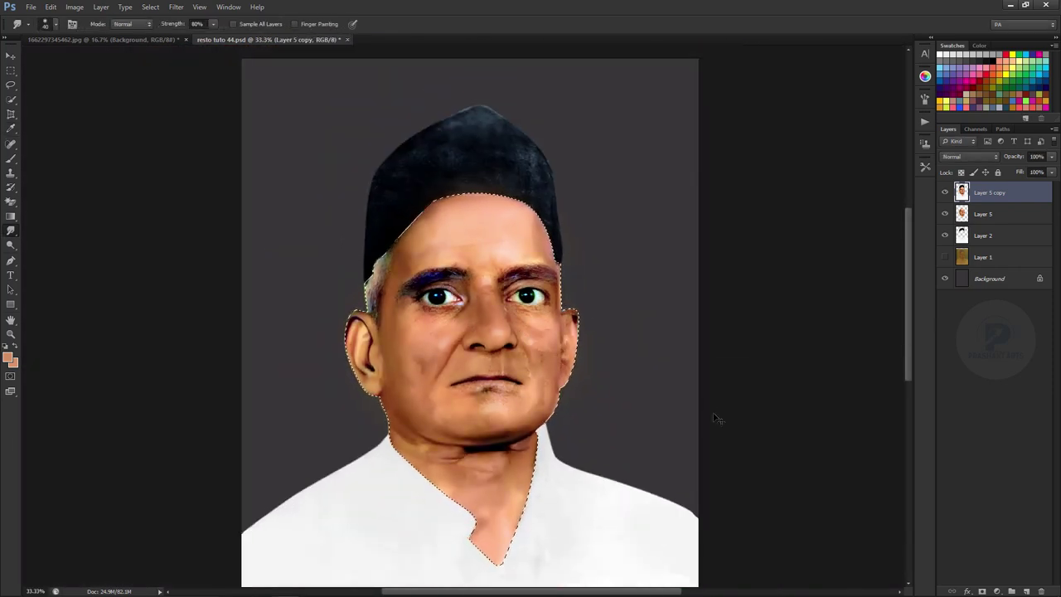
key(ctrl+u)
drag(704, 503, 712, 503)
key(Return)
Step: Zoom in and smudge the left eye's upper eyelid crease smooth
key(r)
scroll(479, 348, up, 5)
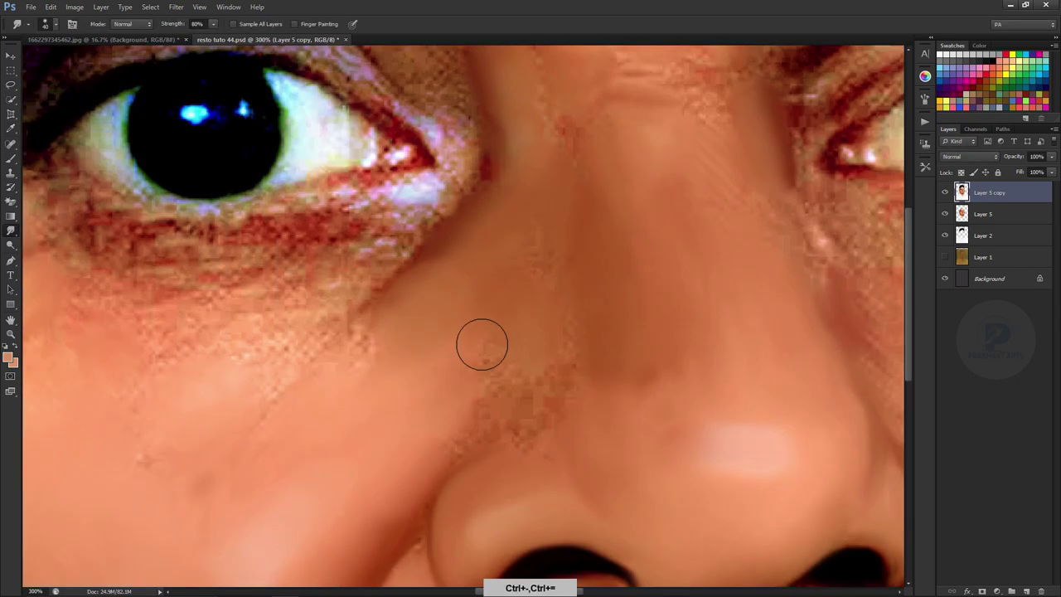
scroll(453, 217, up, 2)
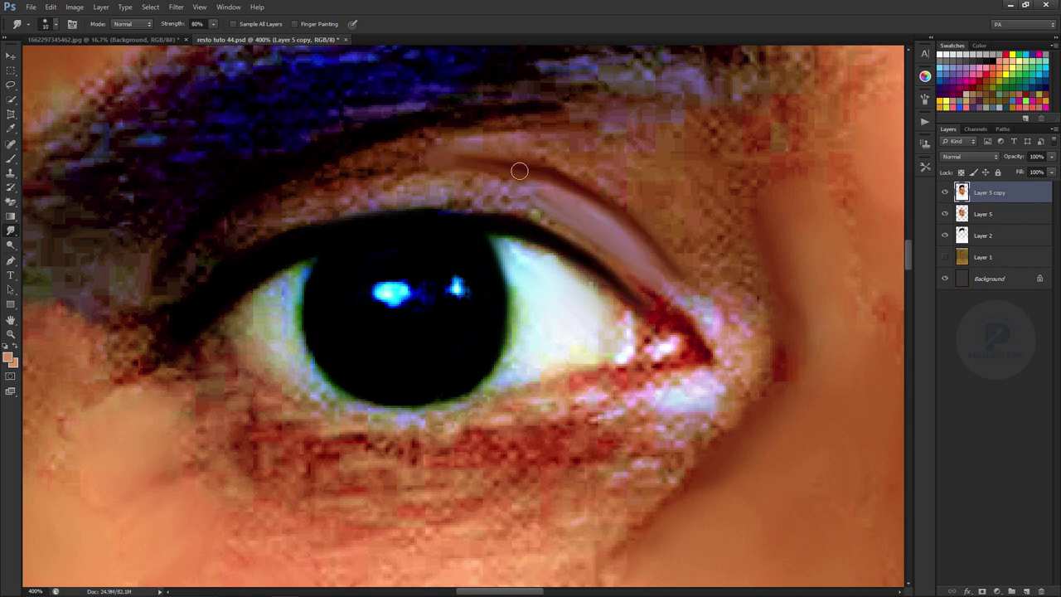
drag(519, 171, 397, 196)
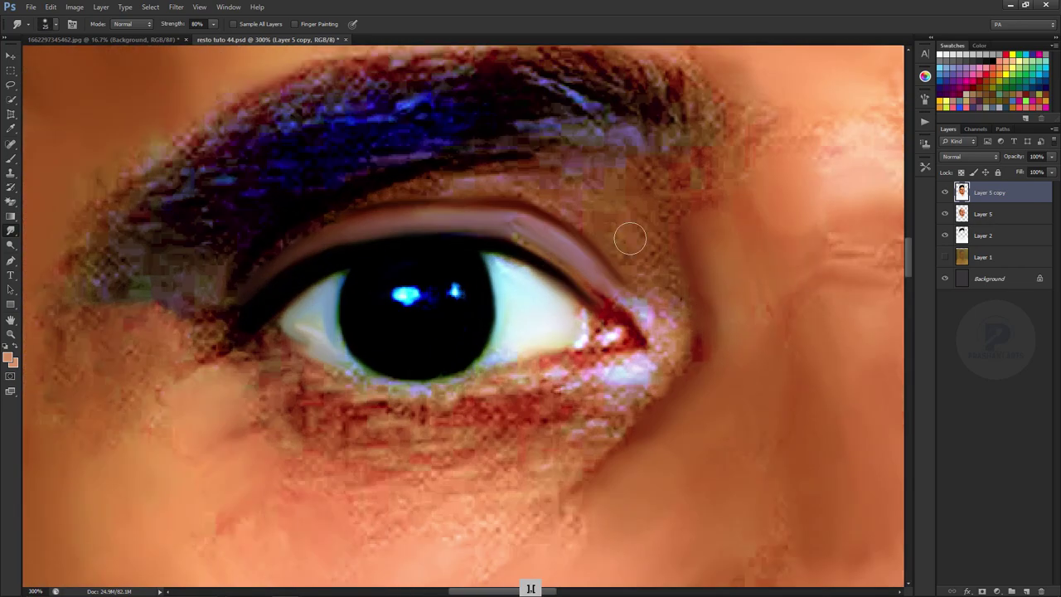
drag(277, 337, 243, 229)
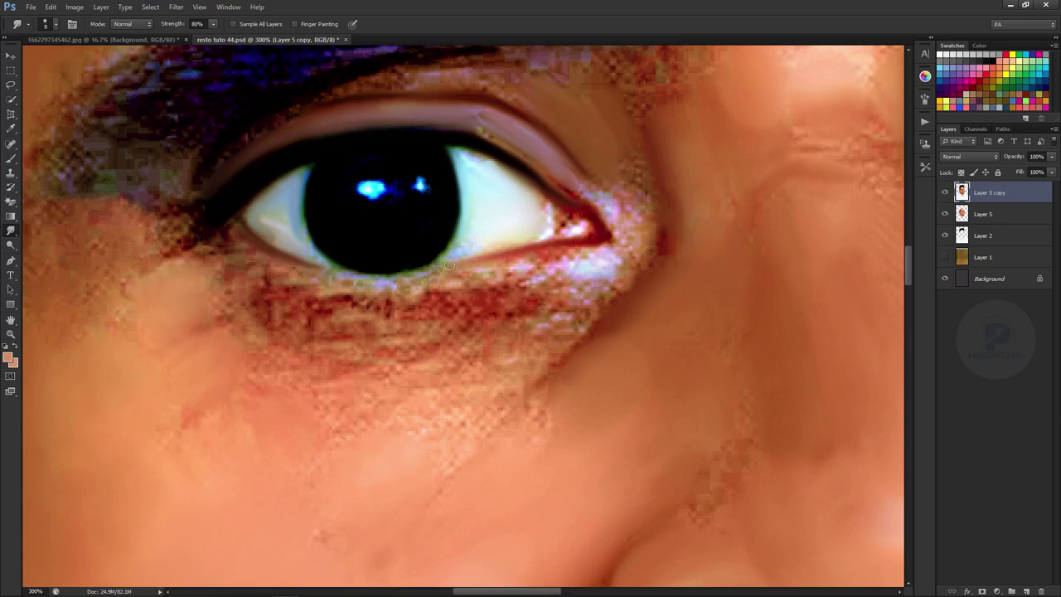
key(ctrl+0)
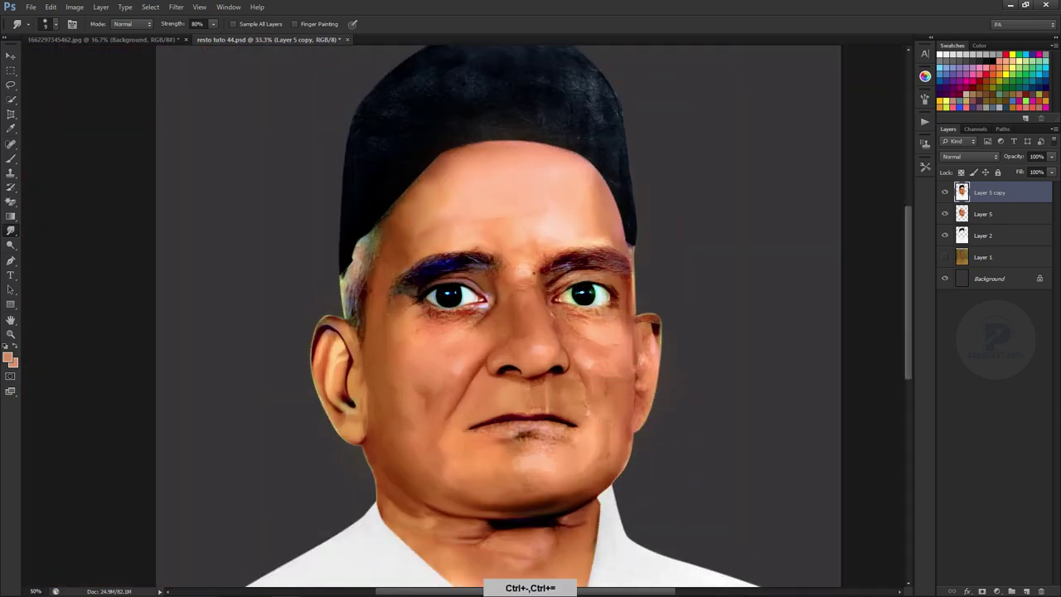
Step: Zoom in on the right eye and smudge its upper eyelid edge and crease
scroll(525, 341, up, 3)
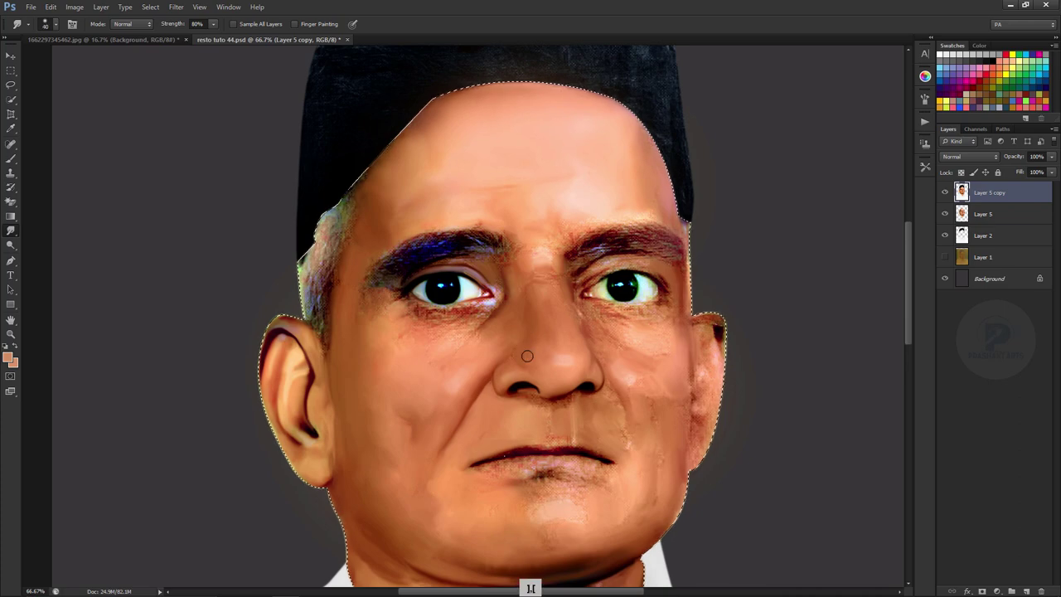
scroll(525, 341, up, 2)
drag(485, 275, 455, 240)
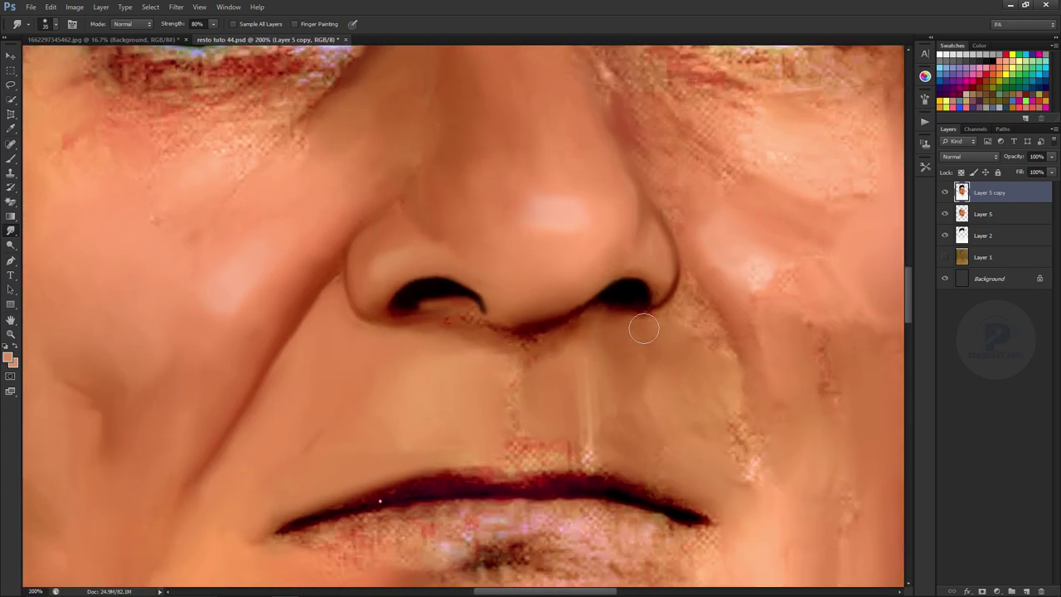
drag(505, 396, 581, 523)
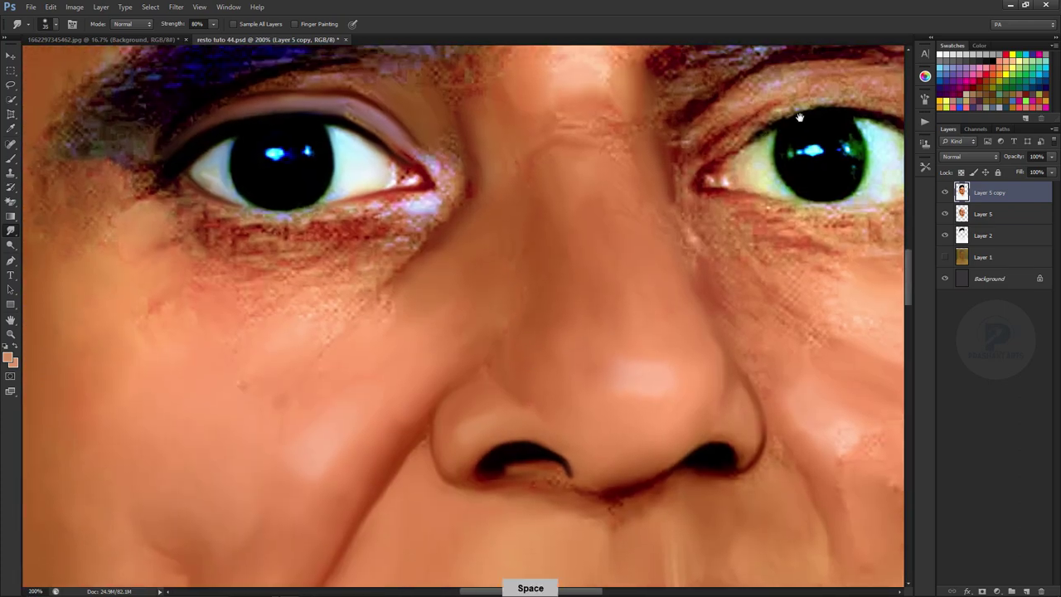
key(ctrl+equal)
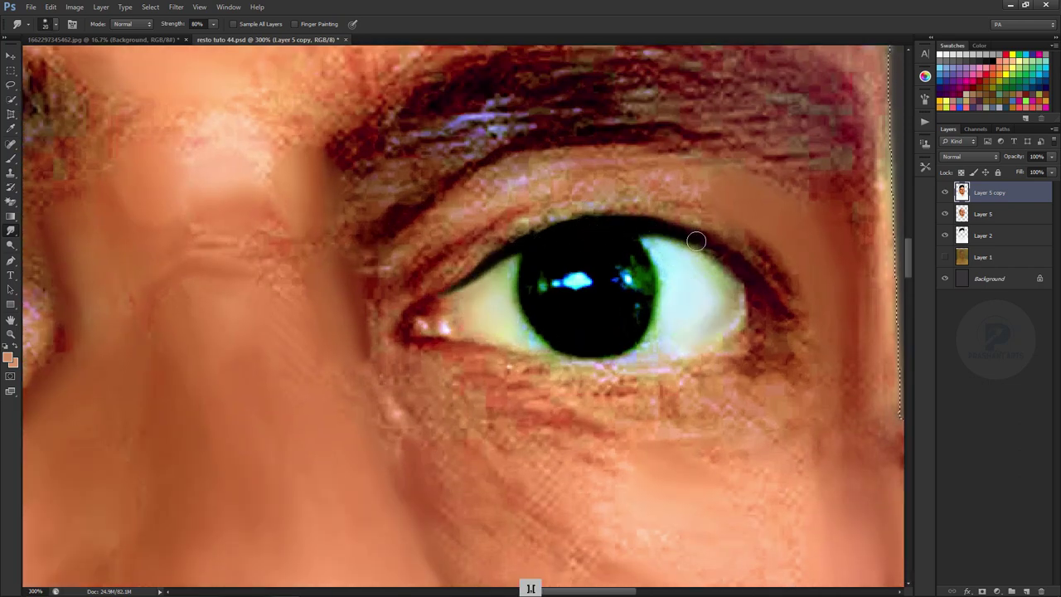
drag(627, 218, 683, 239)
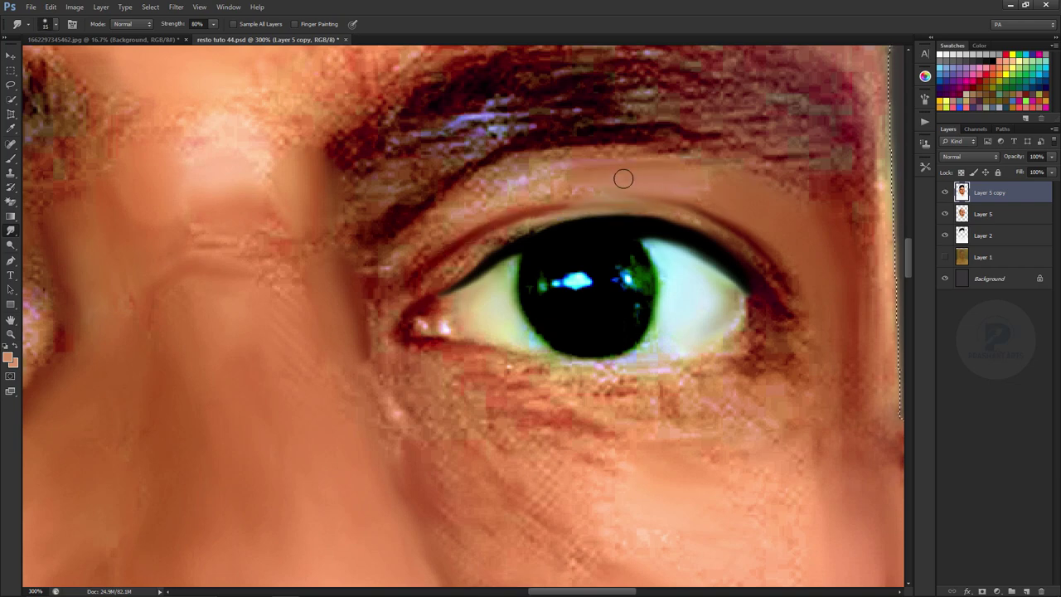
key(bracketright)
drag(528, 188, 491, 195)
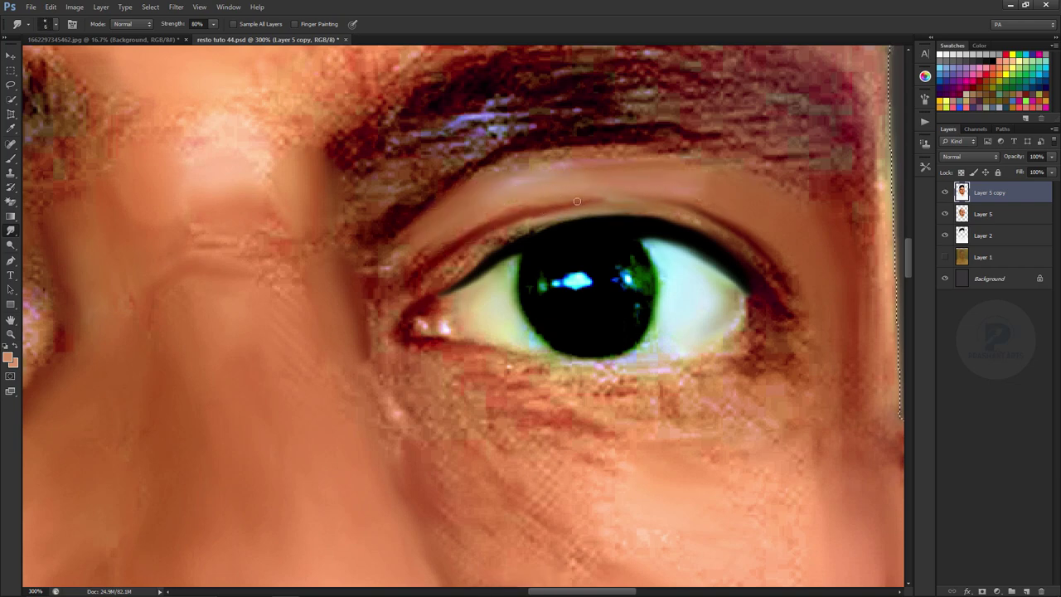
Step: Undo the latest smudge strokes and bring up Levels for the face selection
key(ctrl+0)
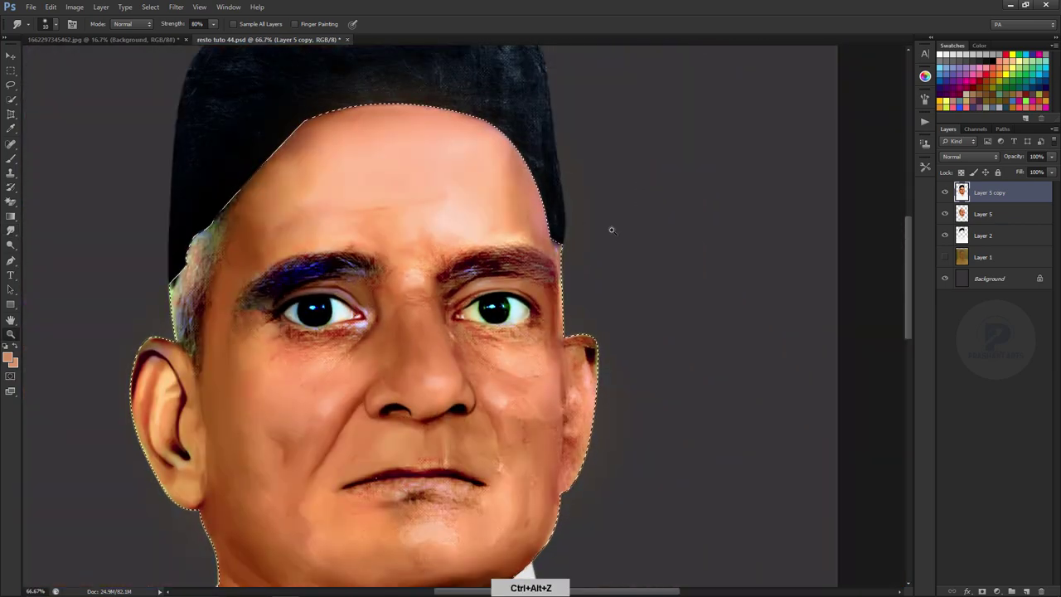
key(z)
key(ctrl+equal)
key(r)
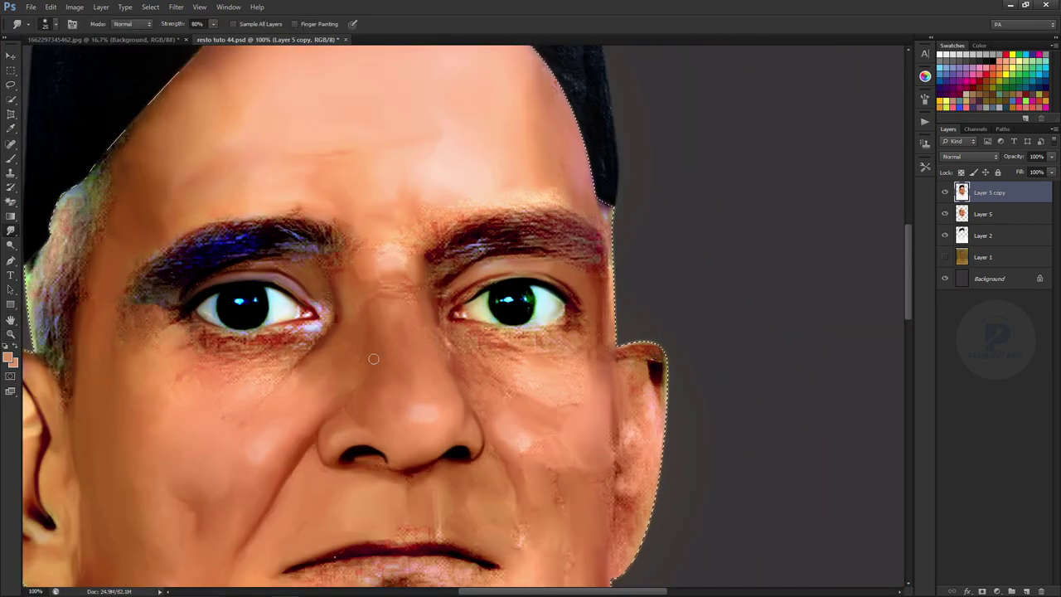
key(ctrl+minus)
key(ctrl+minus)
key(ctrl+minus)
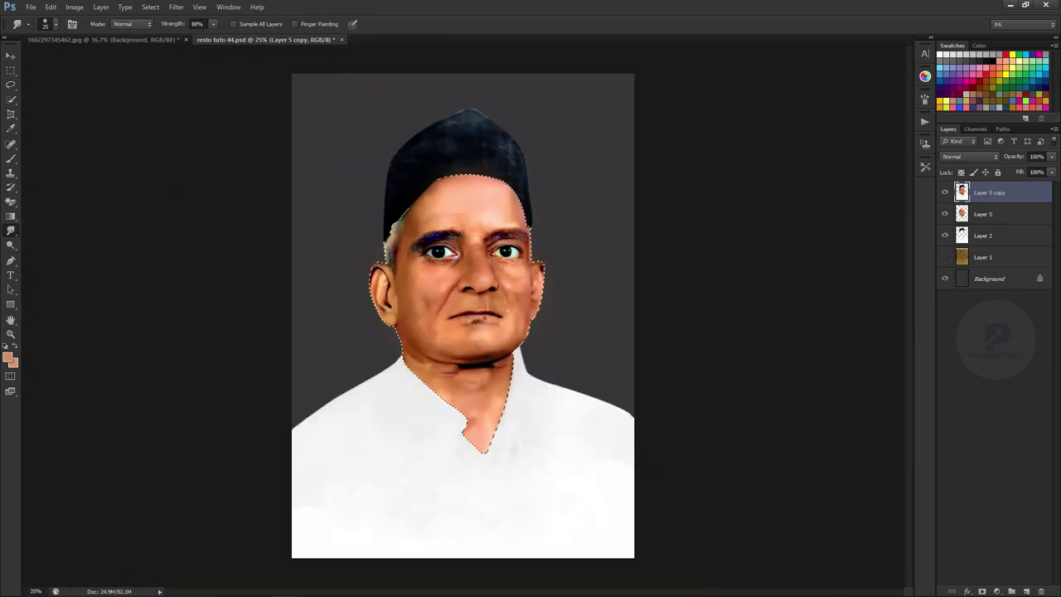
key(ctrl+equal)
key(ctrl+l)
Step: Apply Levels with midtones at 1.21 to brighten the face
drag(725, 305, 715, 305)
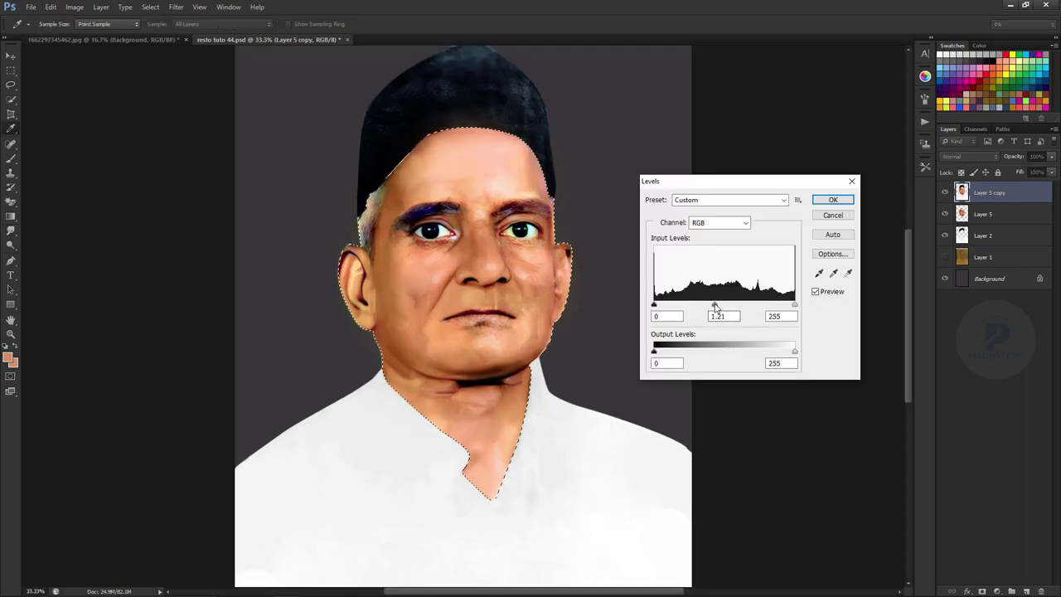
key(Return)
key(ctrl+equal)
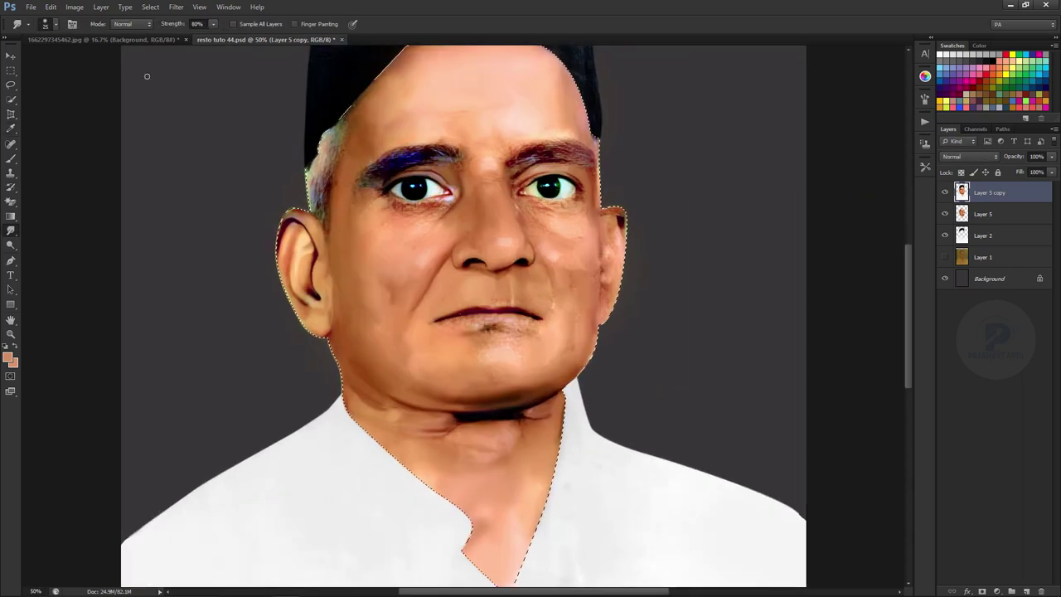
Step: Set brush spacing to 15% and save the 55 px hard round tip as a new preset
click(46, 23)
click(72, 23)
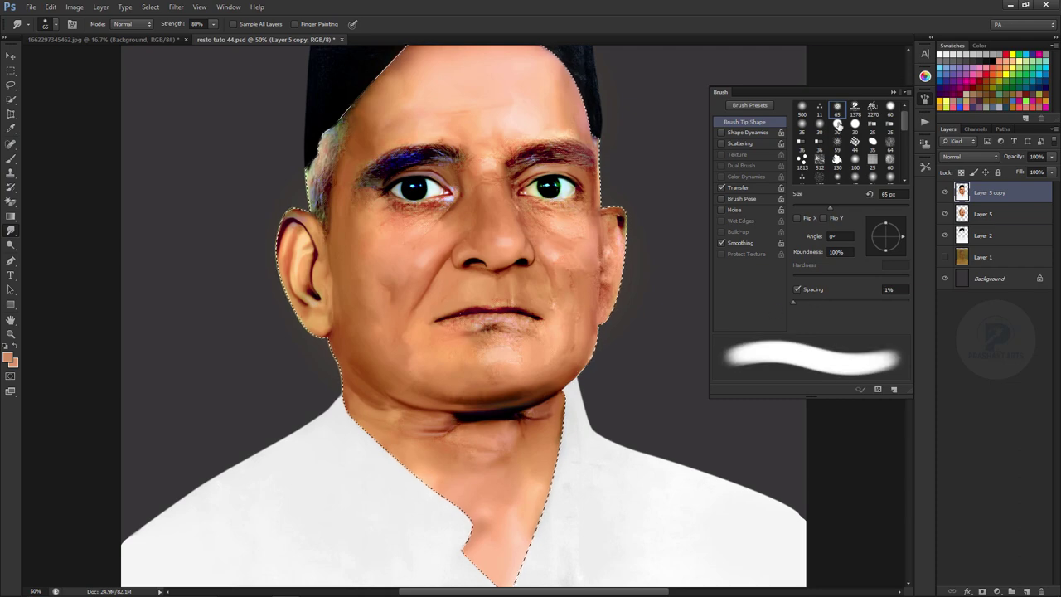
click(877, 389)
key(Return)
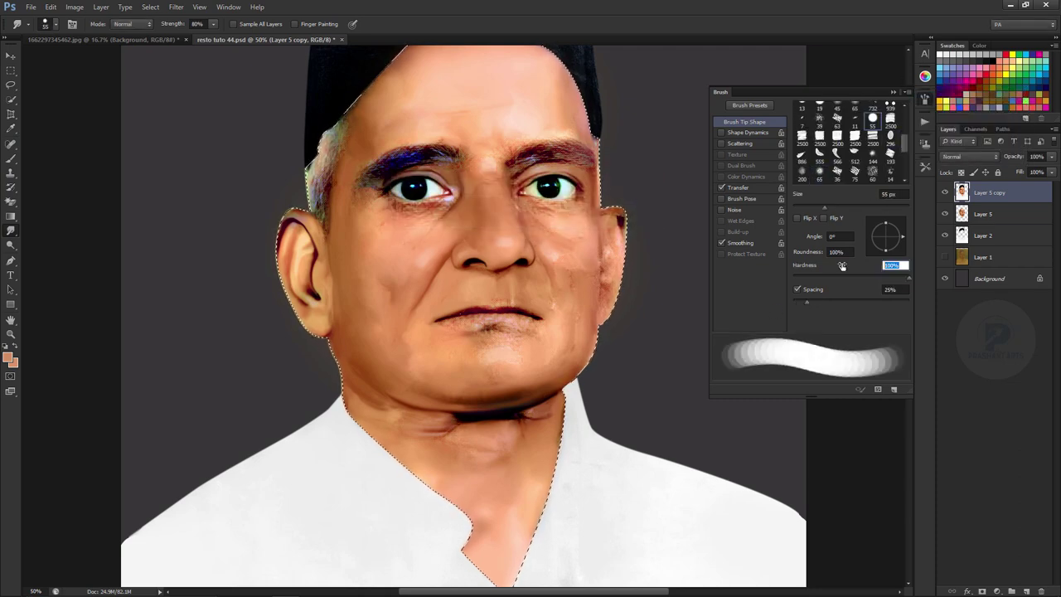
click(890, 106)
text(15)
click(905, 92)
click(950, 95)
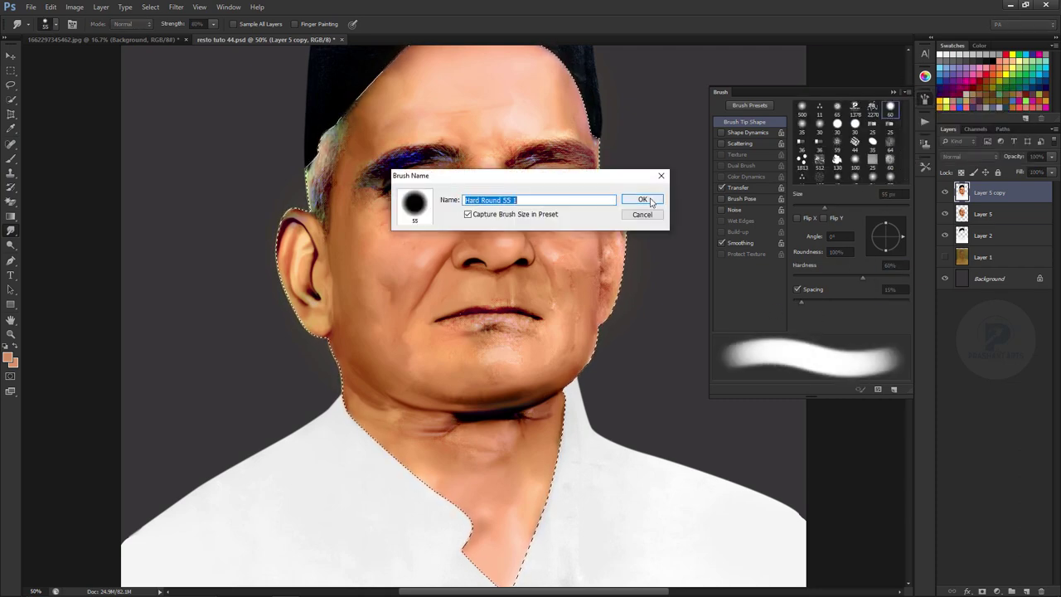
key(Return)
key(F5)
Step: Smudge the dark streak under the left nostril into the surrounding skin
key(ctrl+equal)
key(ctrl+equal)
key(ctrl+equal)
key(ctrl+equal)
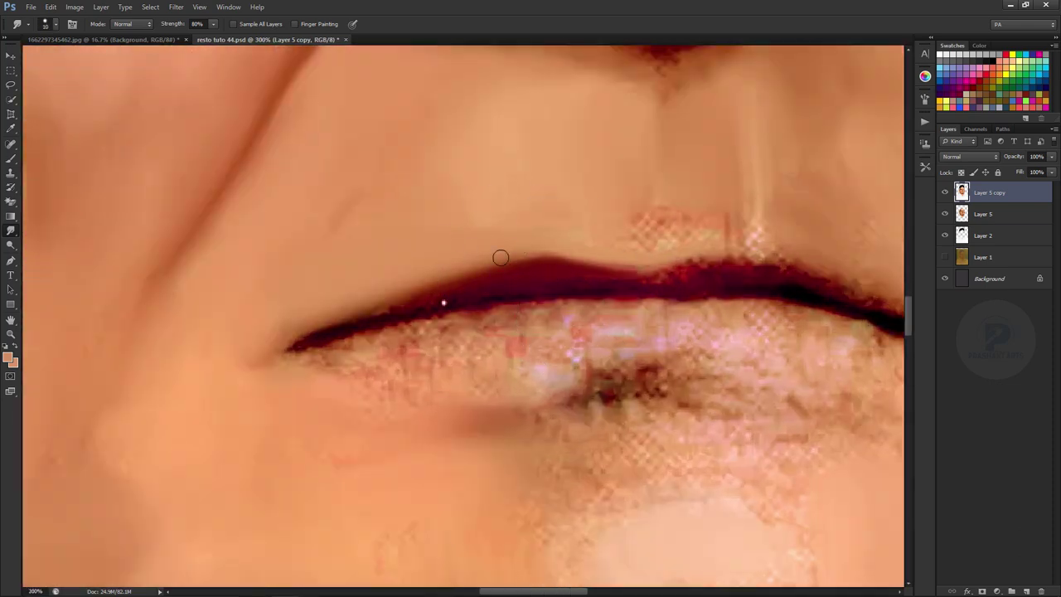
key(bracketright)
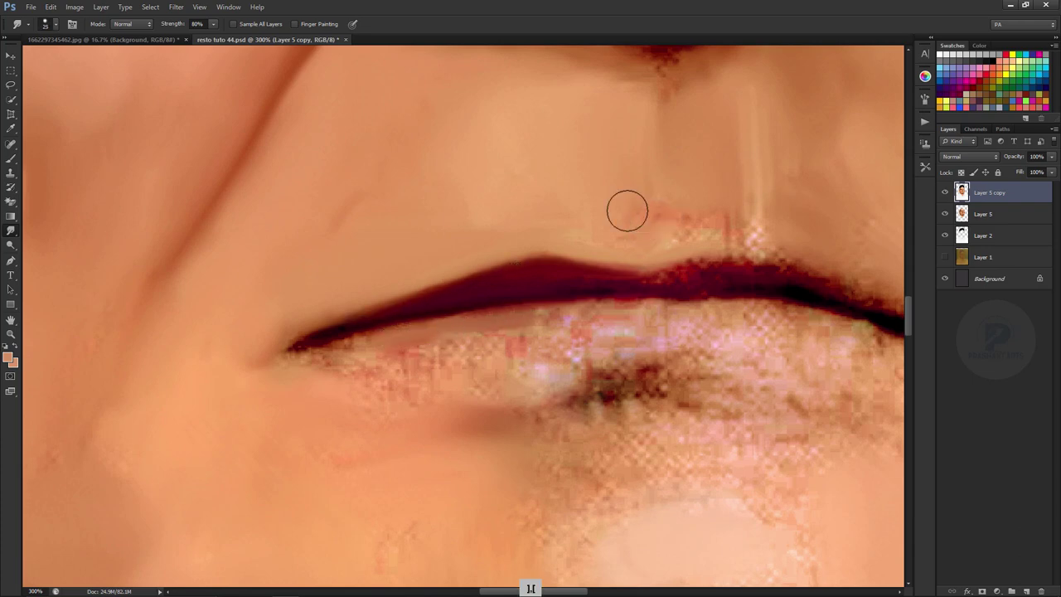
drag(282, 157, 281, 401)
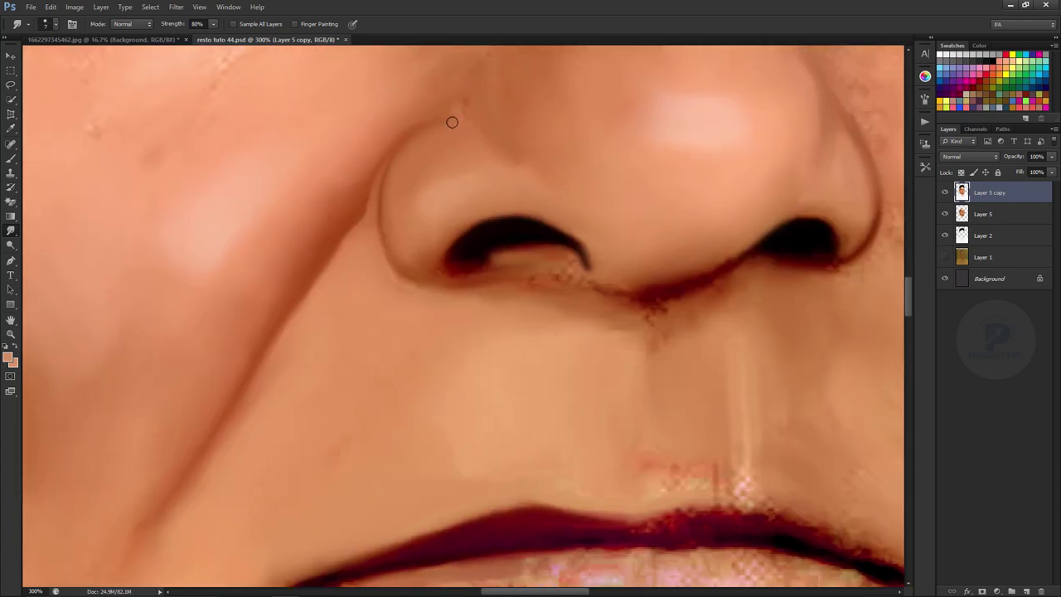
key(ctrl+alt+z)
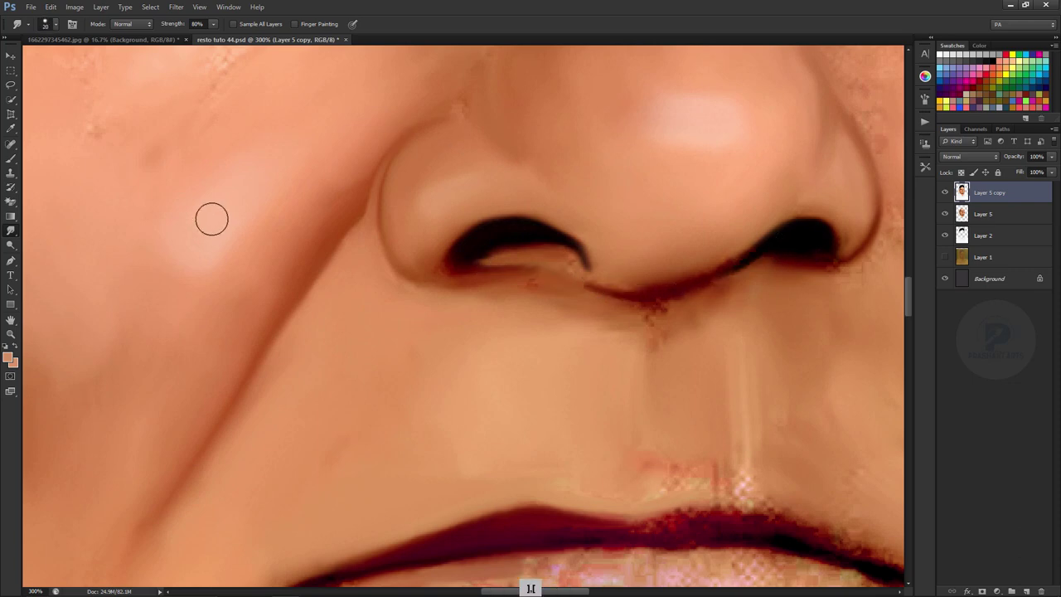
scroll(484, 370, right, 5)
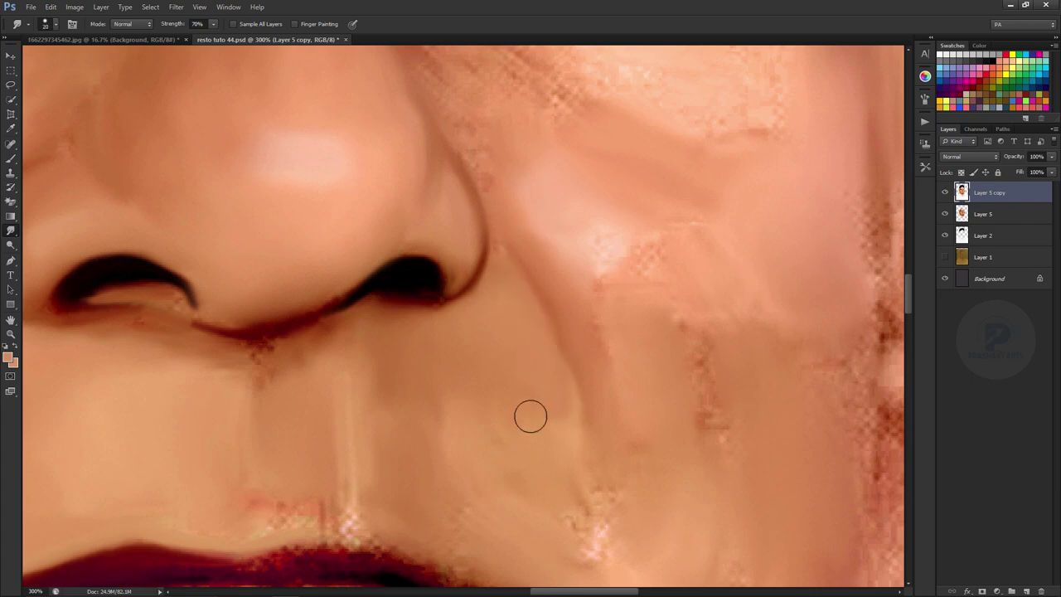
drag(311, 471, 501, 326)
drag(345, 266, 324, 254)
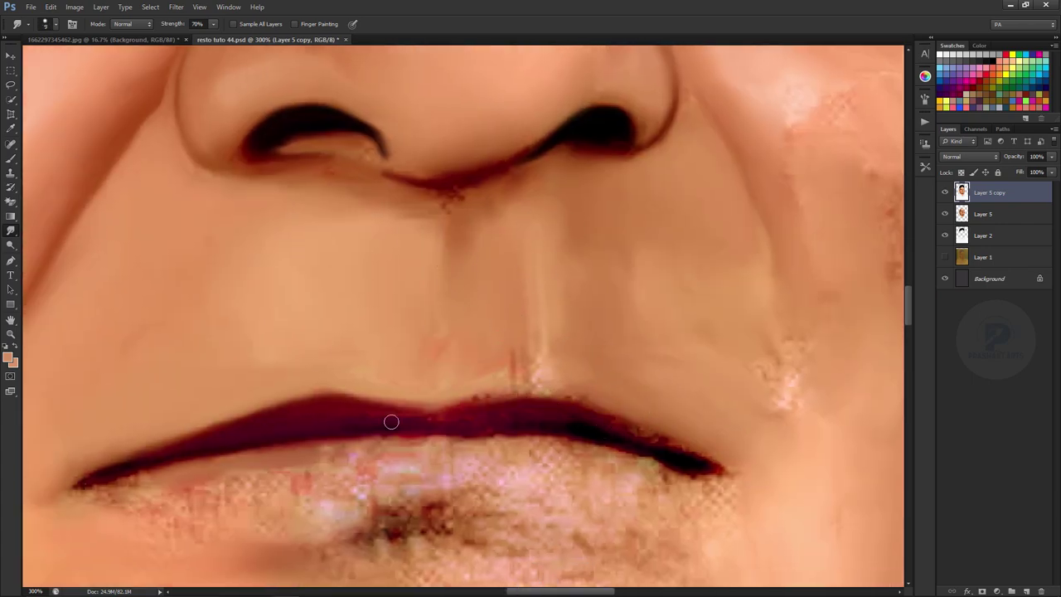
drag(603, 436, 607, 329)
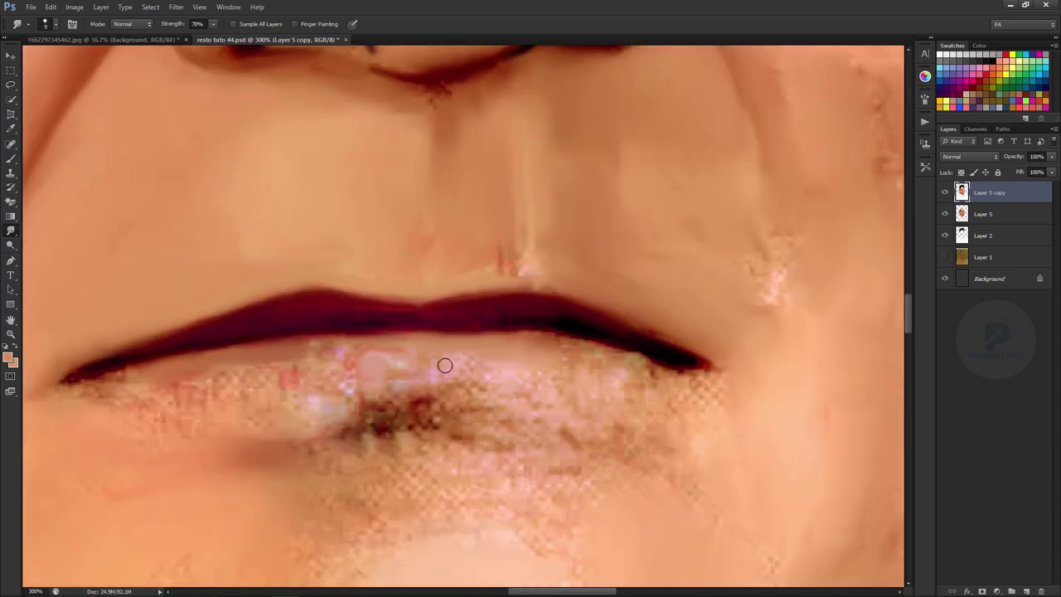
Step: Sample a lighter pink from the lip as the foreground colour
click(8, 357)
click(379, 360)
key(Return)
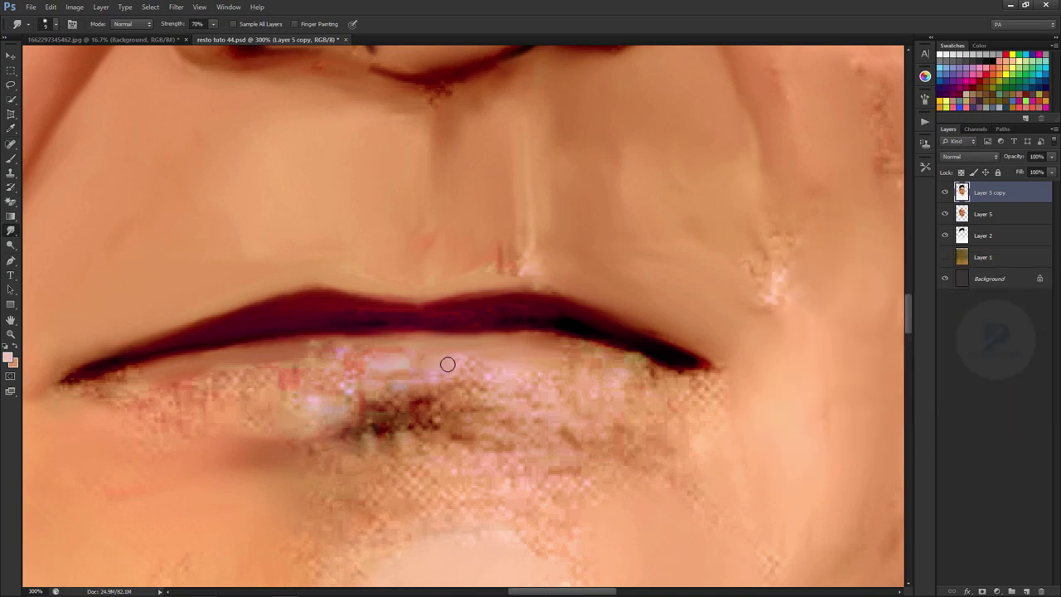
Step: Bring the forehead into view and pick the 60 px brush preset
scroll(175, 349, down, 5)
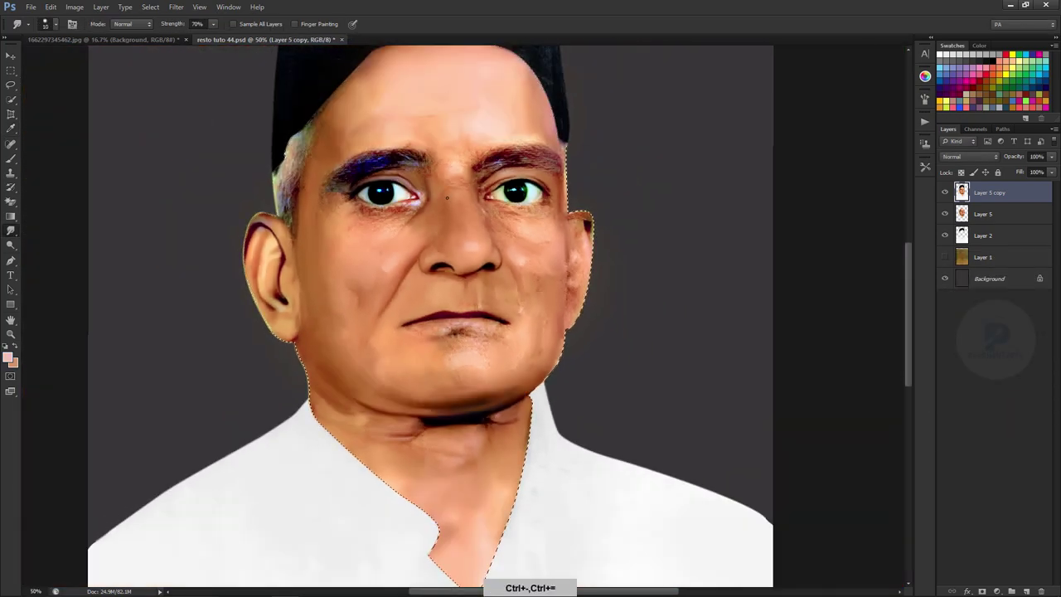
drag(547, 356, 517, 373)
drag(459, 204, 469, 394)
click(50, 23)
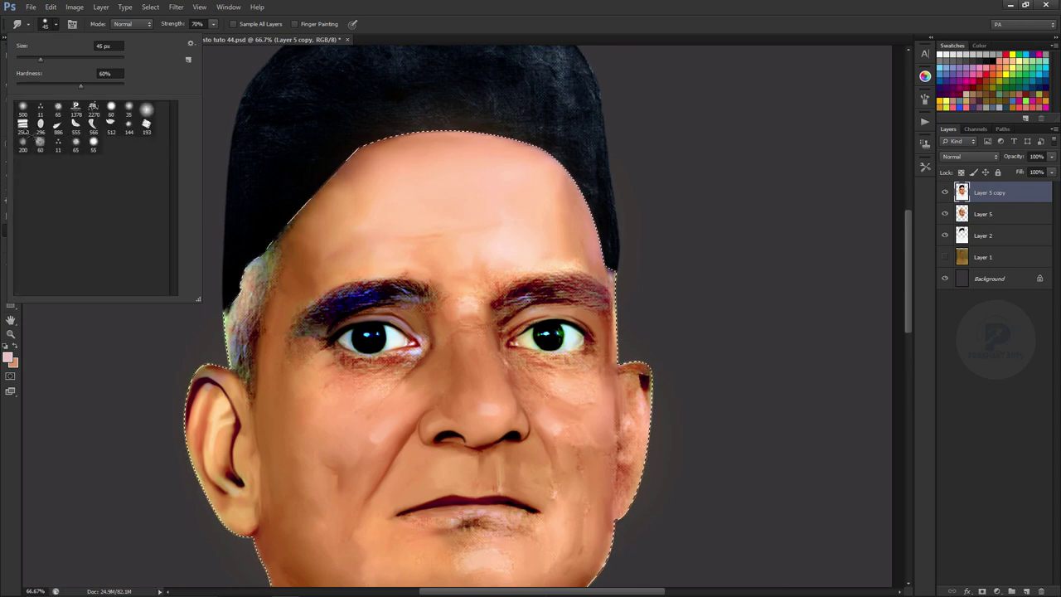
click(190, 43)
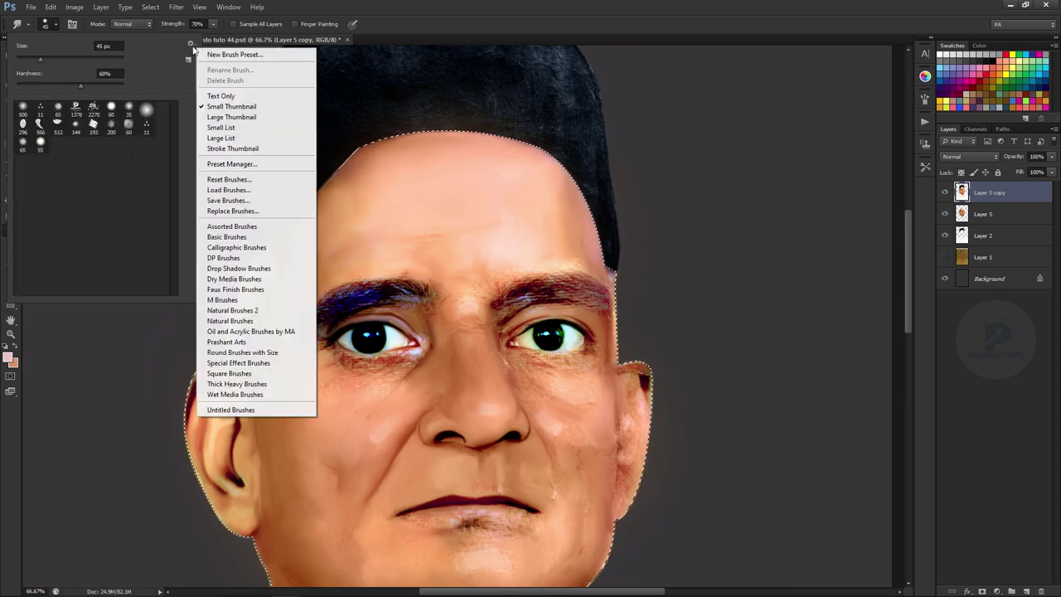
click(233, 211)
key(Escape)
double_click(111, 108)
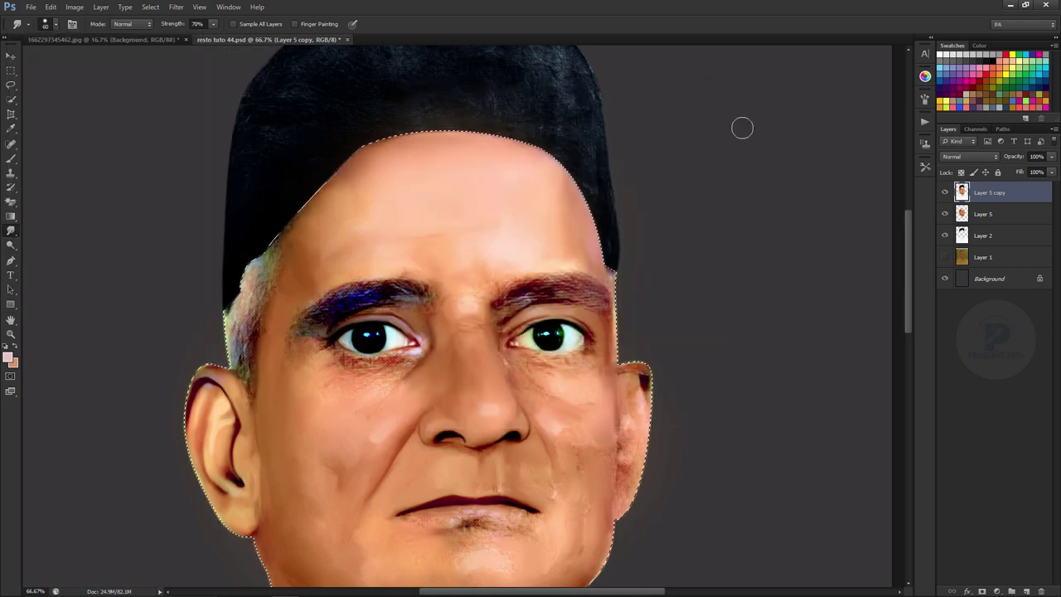
key(bracketright)
key(bracketright)
key(bracketright)
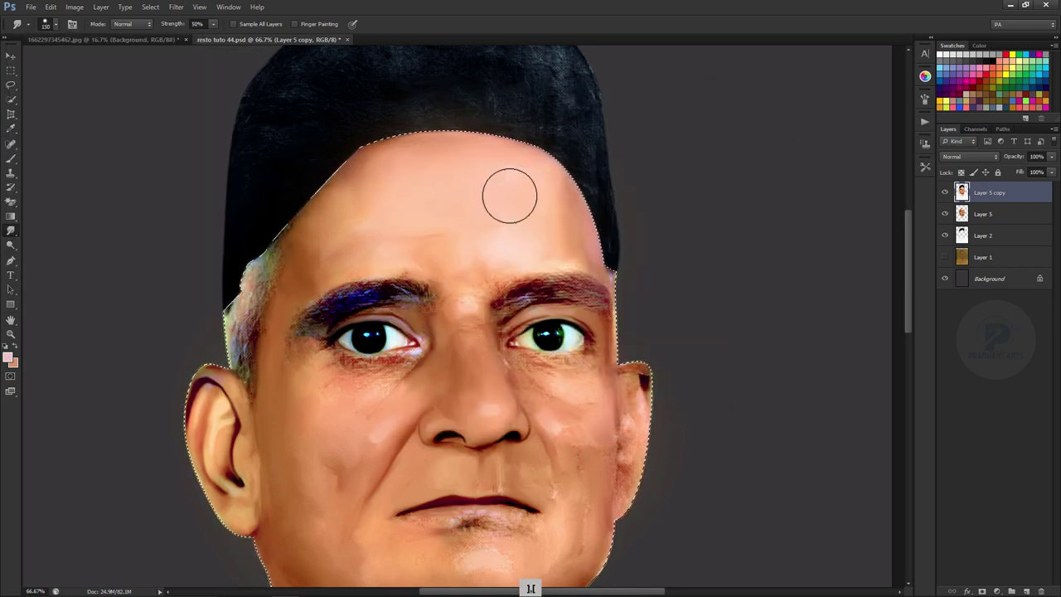
Step: At 40% strength, smudge forehead, cheek and neck with brush sizes 125, 70 and 175
key(4)
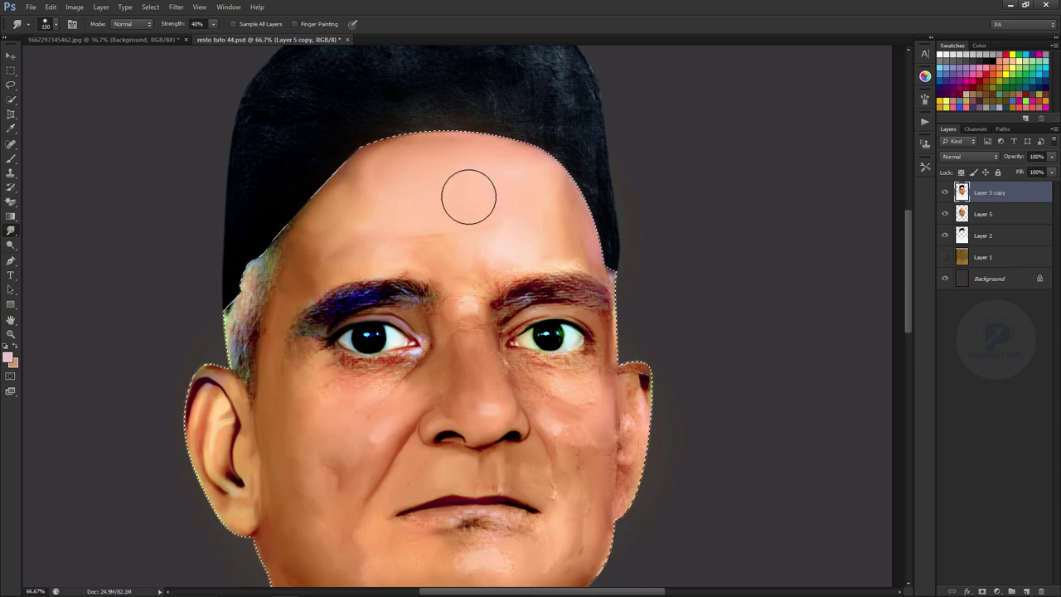
scroll(294, 447, down, 3)
key(bracketright)
key(bracketright)
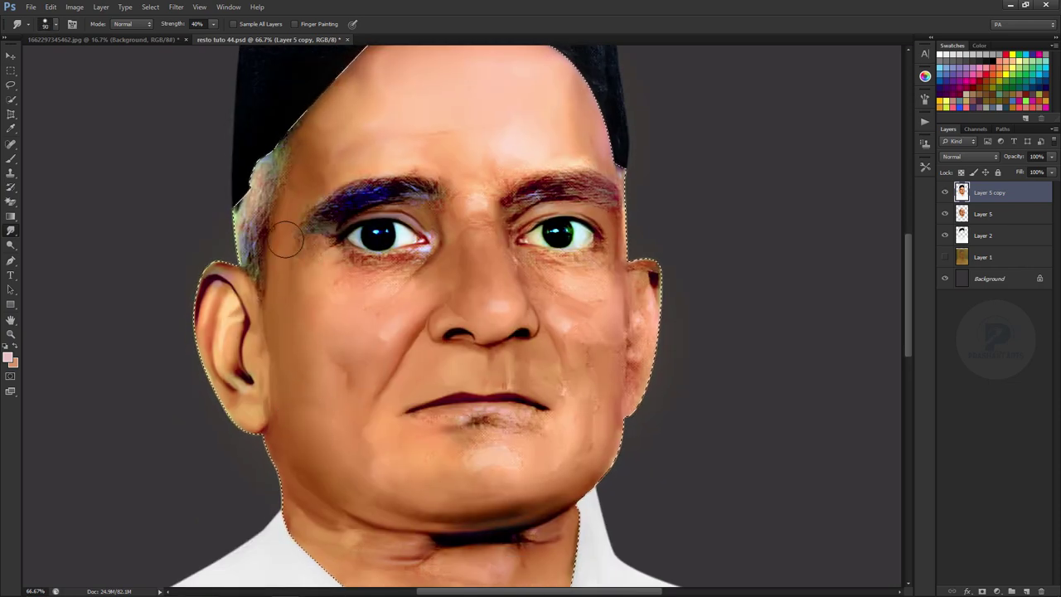
key(bracketright)
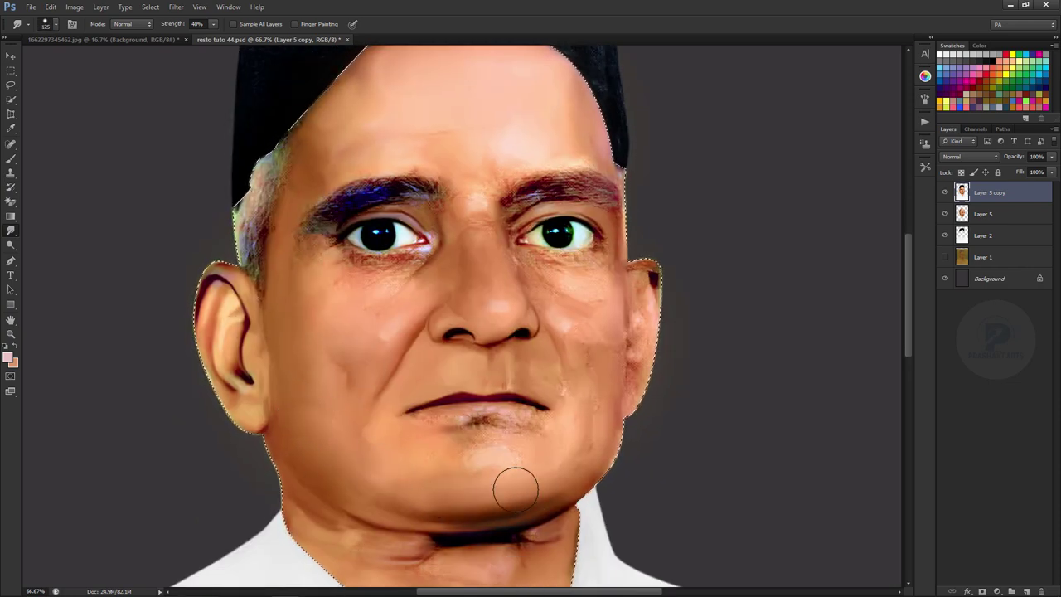
key(bracketleft)
key(bracketleft)
key(bracketleft)
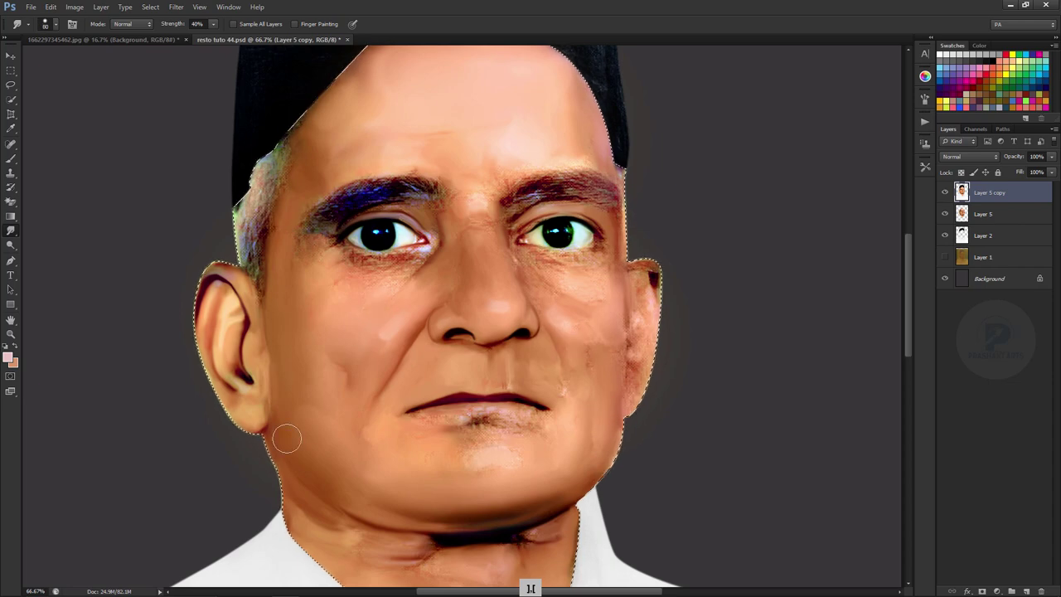
scroll(356, 442, down, 5)
key(bracketright)
key(bracketright)
key(bracketright)
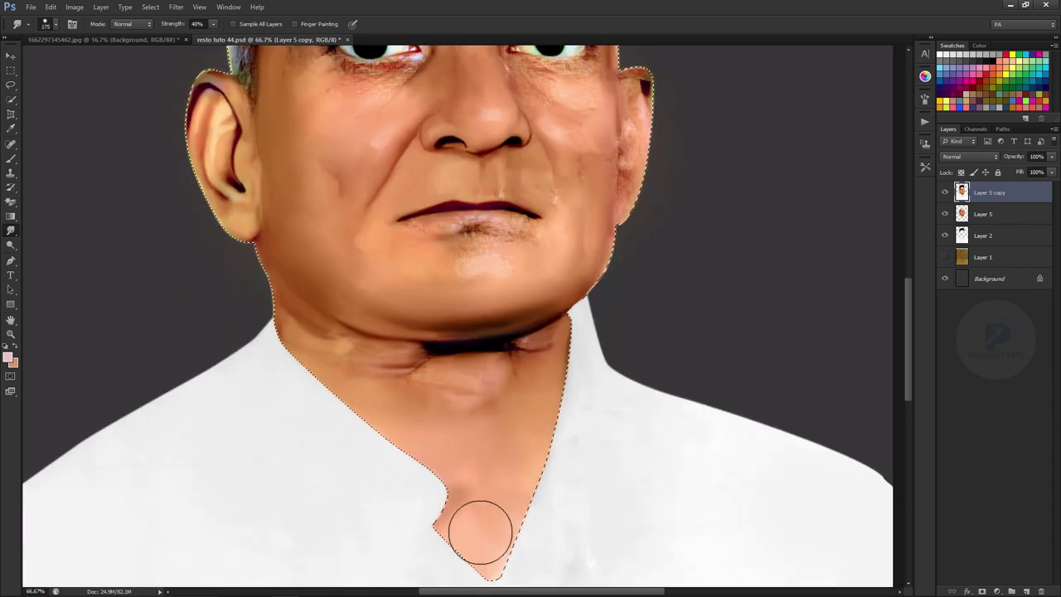
key(bracketleft)
key(bracketleft)
key(bracketleft)
drag(483, 71, 458, 316)
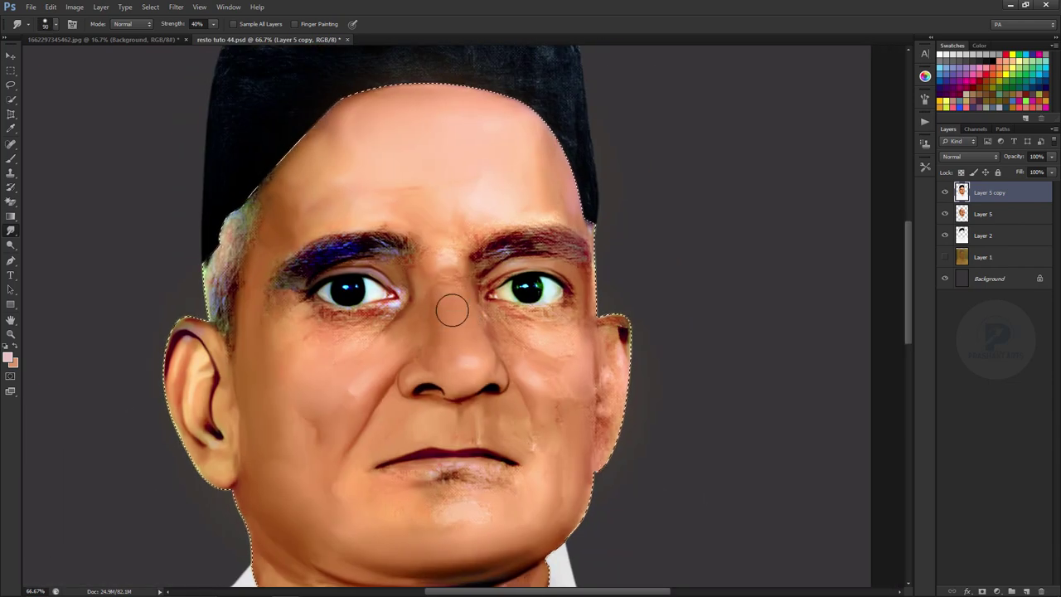
Step: At 30% strength, smudge under the eye, nose bridge and chin with 70 and 50 brushes
key(bracketleft)
key(bracketleft)
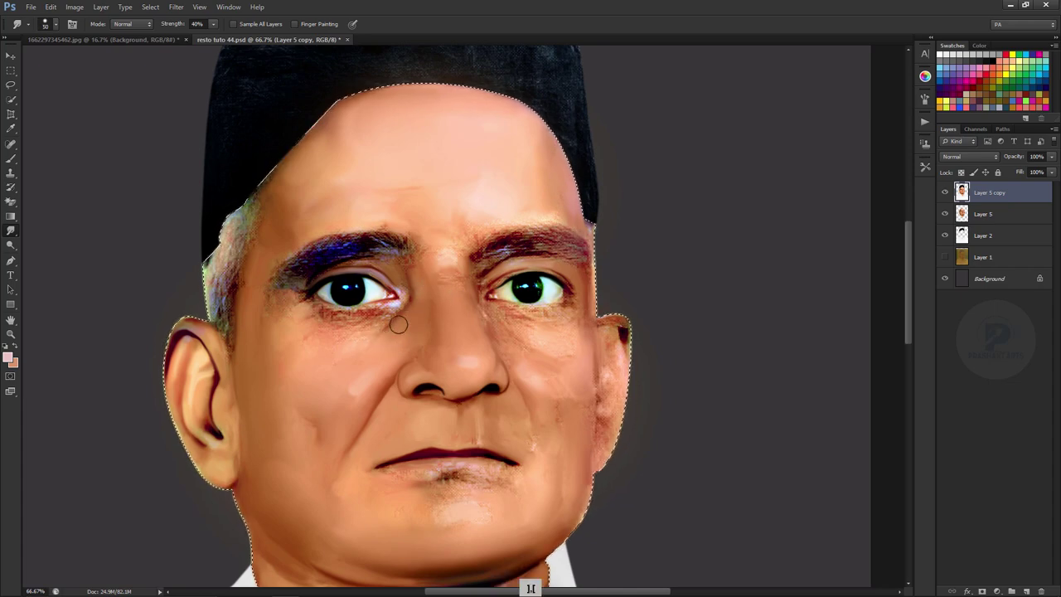
key(3)
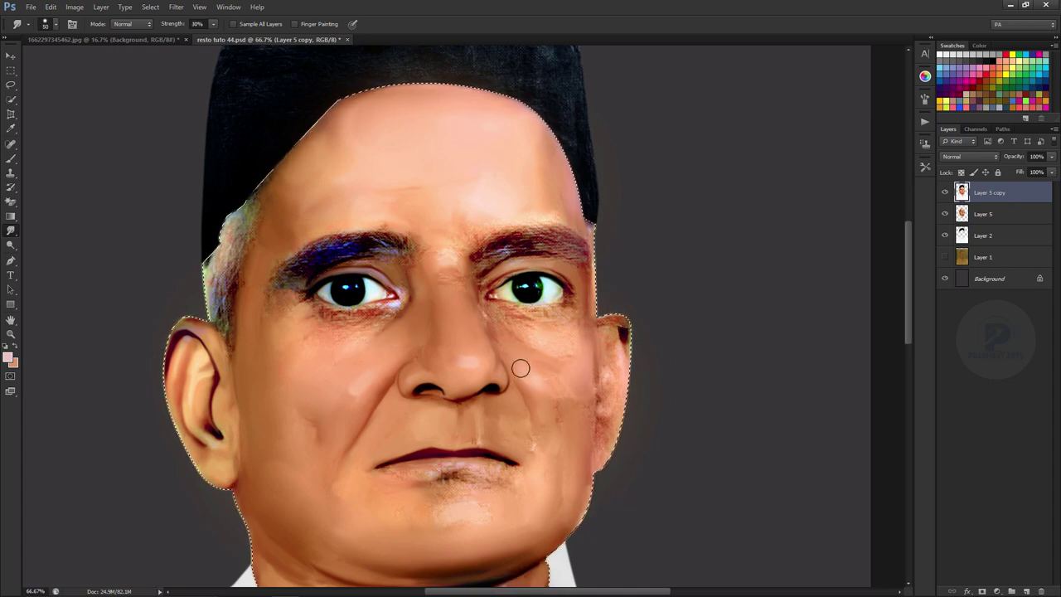
key(bracketright)
key(bracketright)
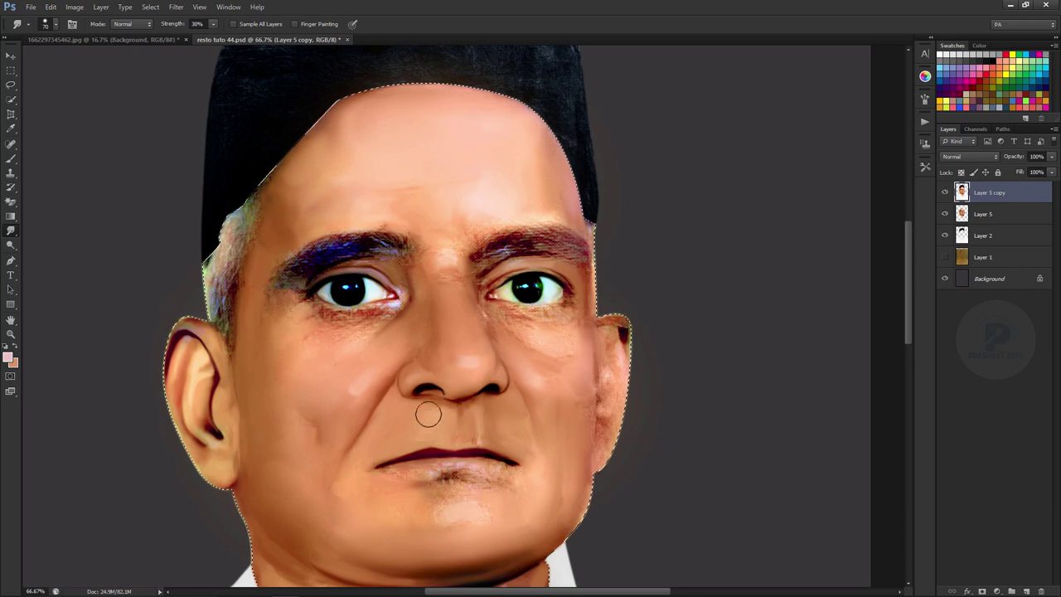
scroll(429, 413, down, 3)
key(bracketleft)
key(bracketleft)
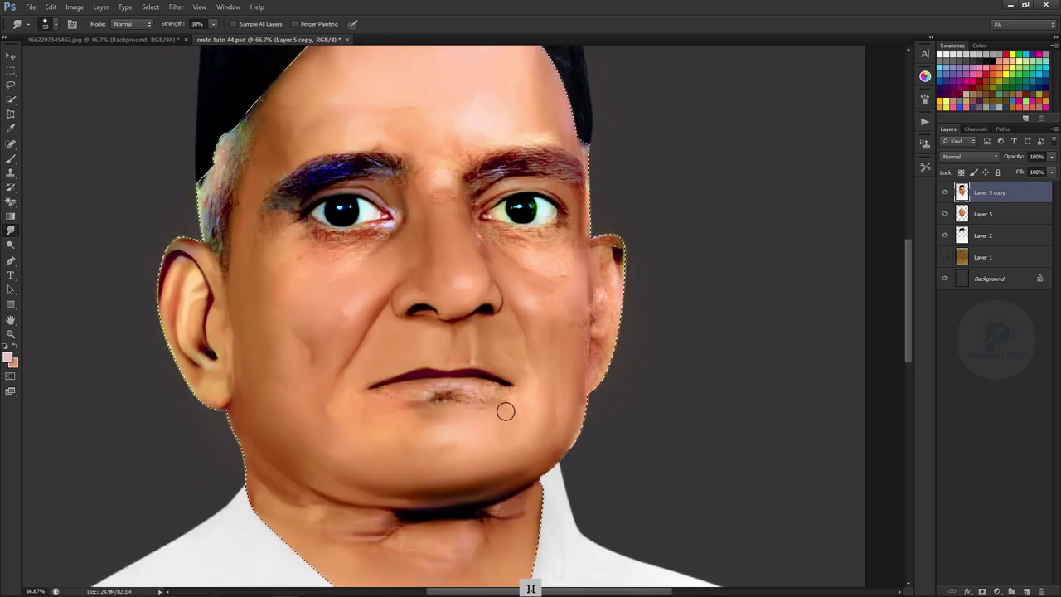
scroll(390, 406, down, 3)
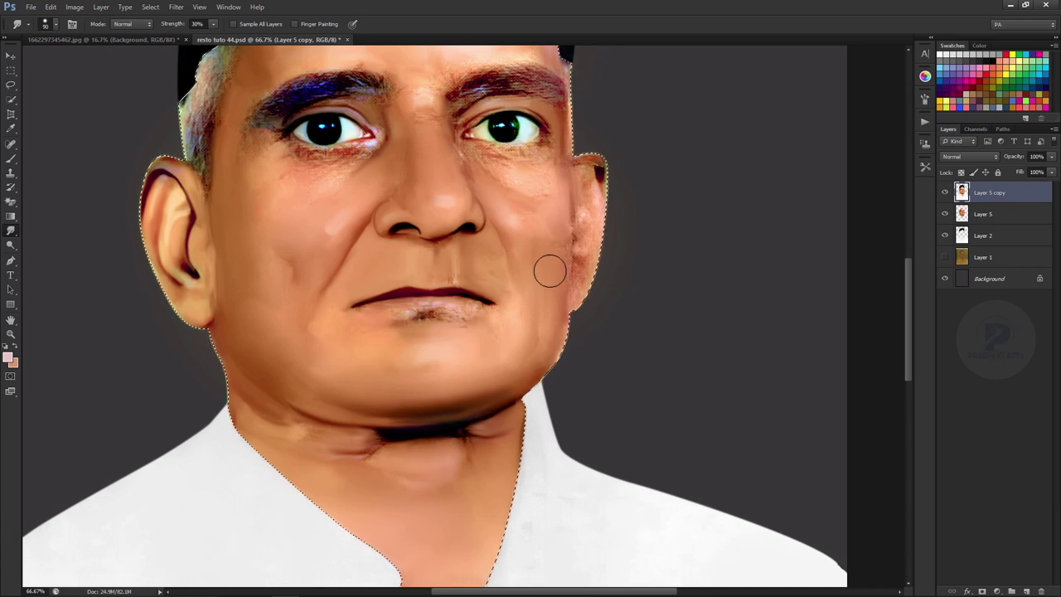
scroll(464, 332, down, 3)
scroll(415, 356, up, 6)
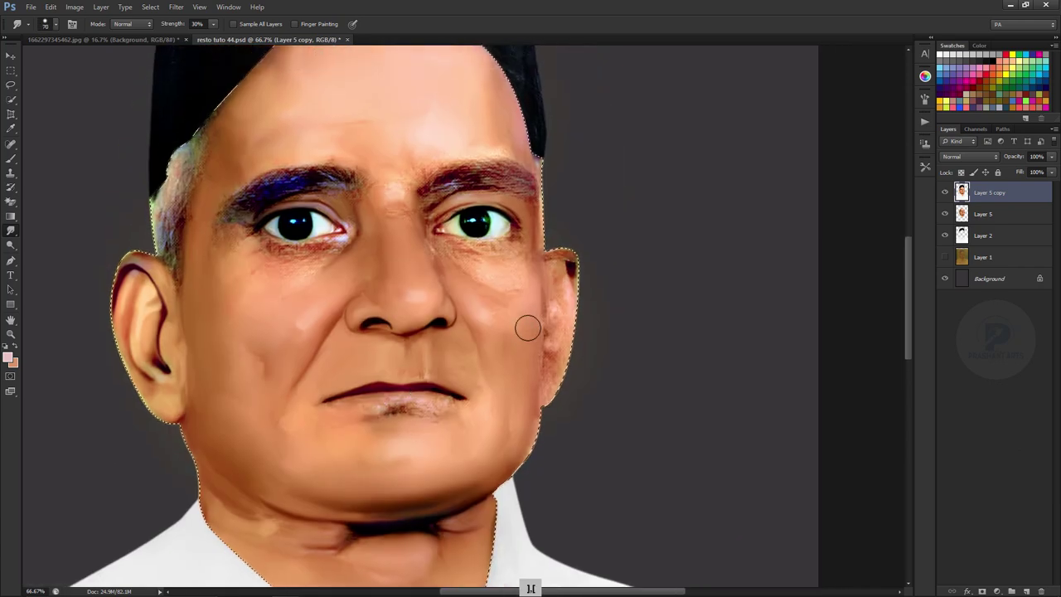
scroll(528, 328, down, 1)
scroll(312, 318, up, 1)
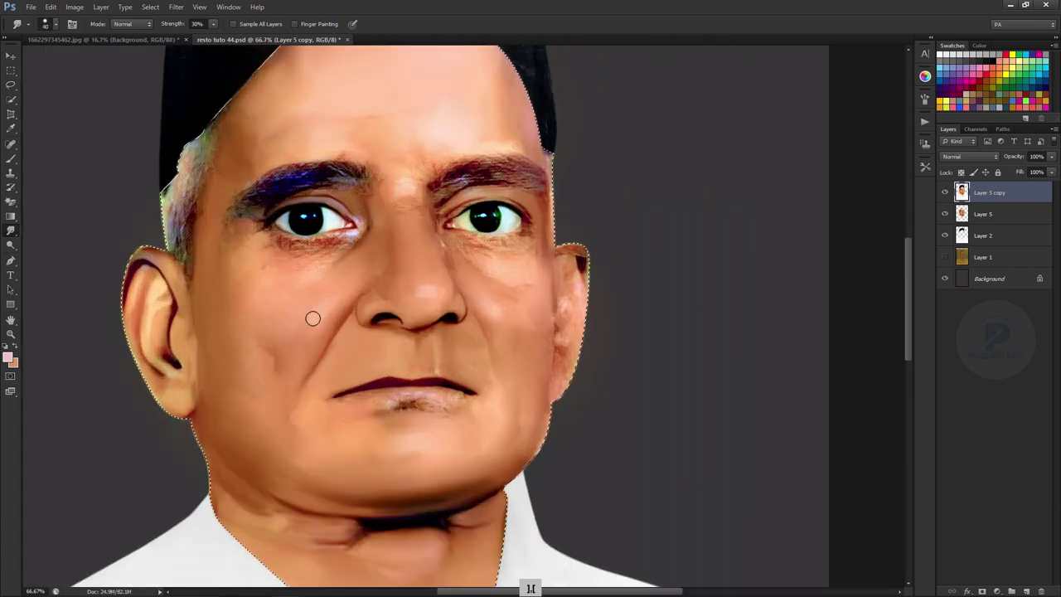
key(ctrl+=)
key(ctrl+=)
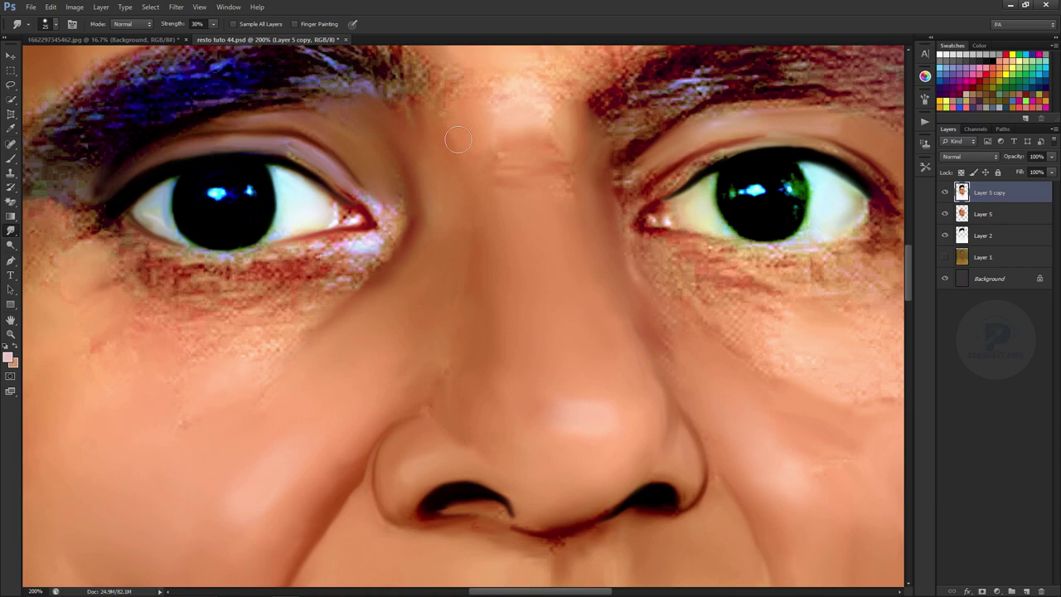
key(ctrl+minus)
key(ctrl+minus)
key(ctrl+minus)
key(ctrl+plus)
key(ctrl+plus)
key(ctrl+plus)
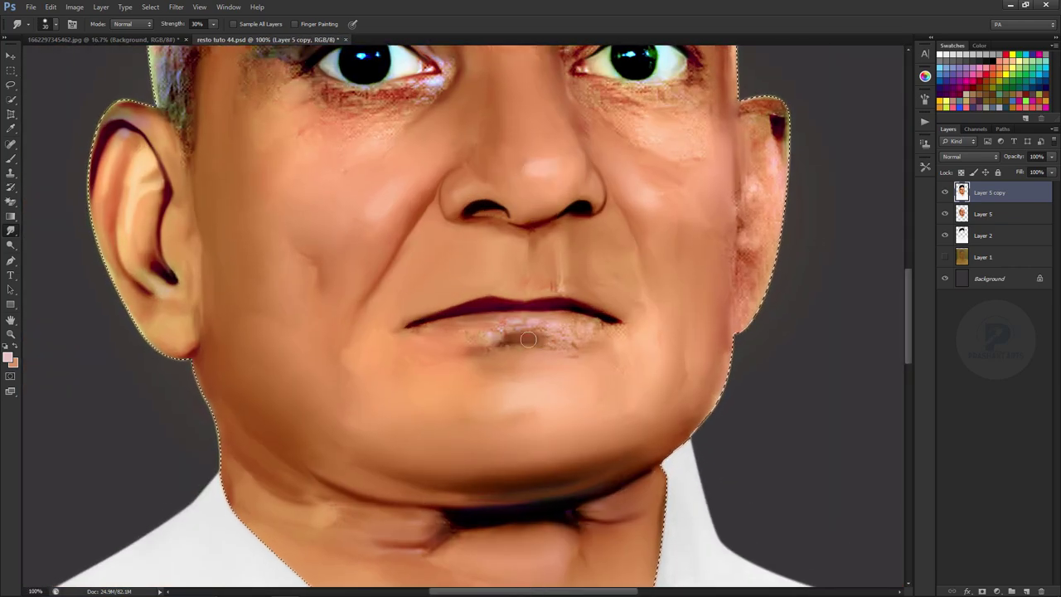
key(ctrl+minus)
key(ctrl+minus)
key(ctrl+minus)
key(ctrl+minus)
Step: Paint the pupils' blue highlights black with the Brush at 100% opacity
key(b)
alt+click(420, 276)
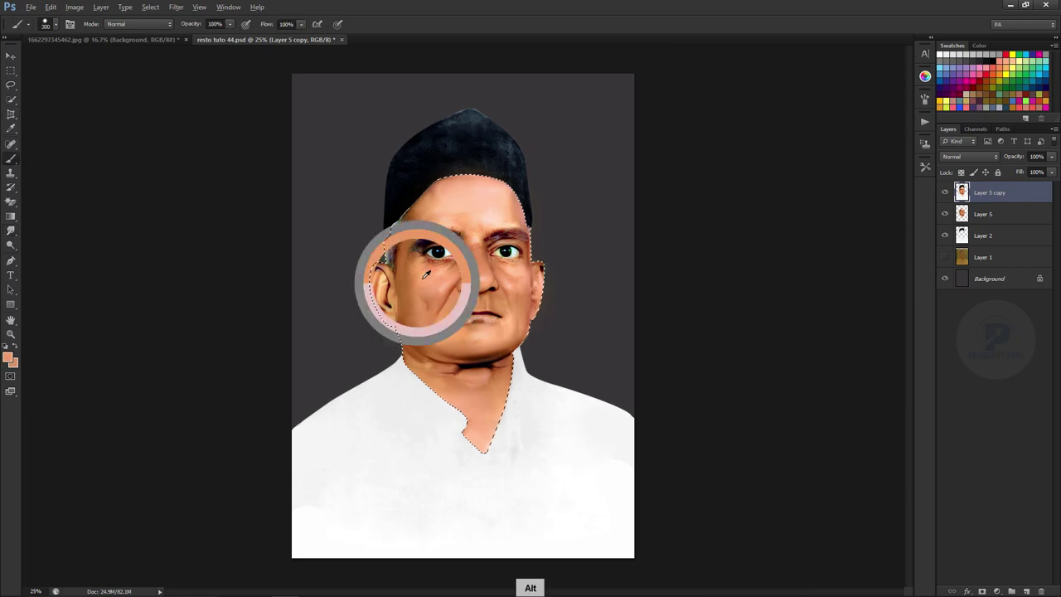
click(50, 24)
key(Return)
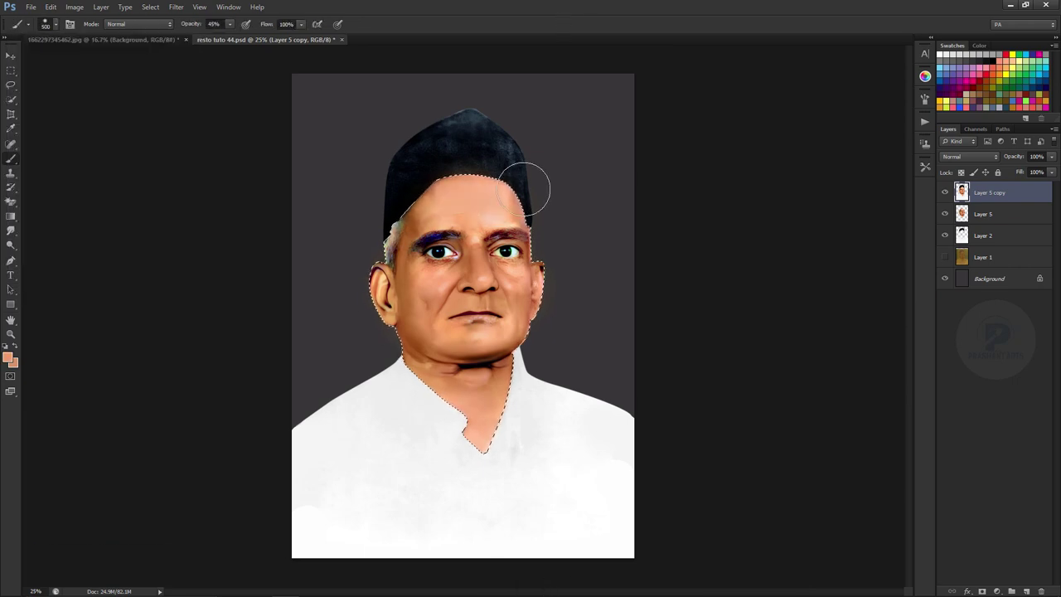
scroll(441, 251, up, 1)
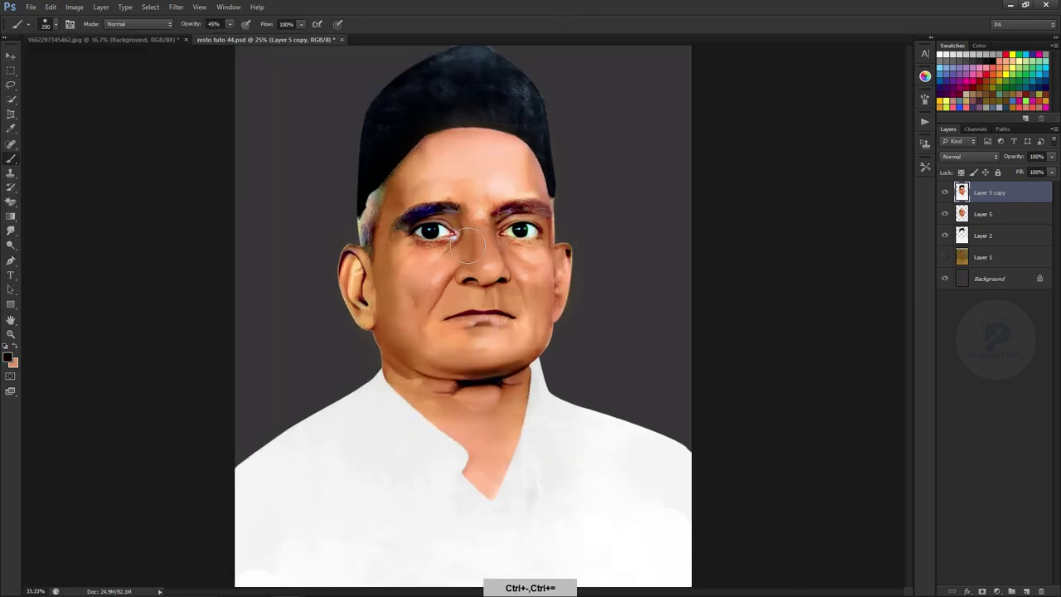
scroll(442, 251, up, 2)
scroll(332, 237, up, 2)
scroll(223, 249, up, 1)
key(0)
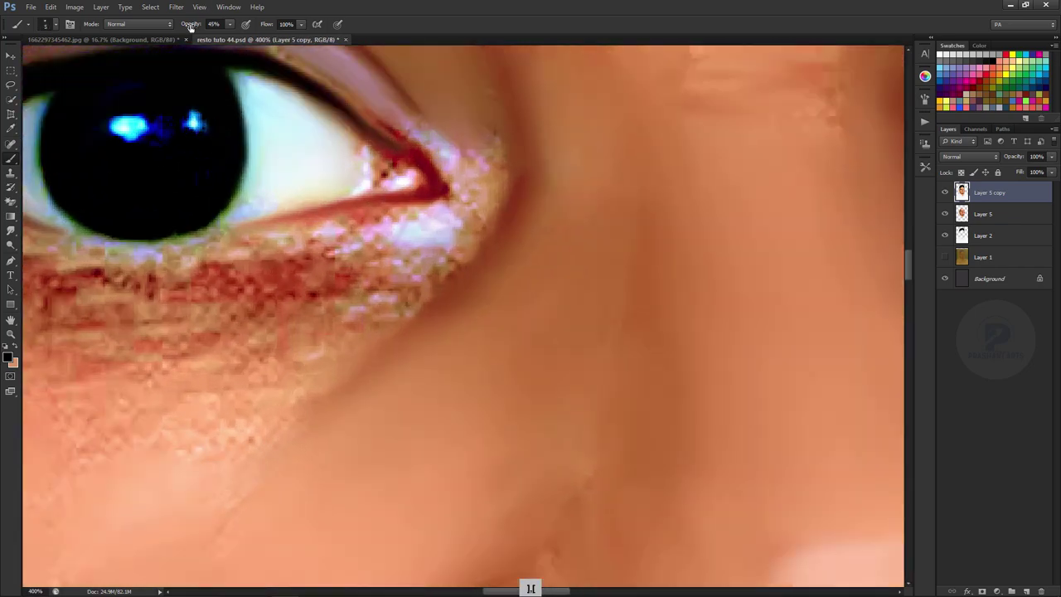
scroll(390, 185, up, 1)
mouse_move(434, 199)
mouse_down()
mouse_move(525, 218)
mouse_move(415, 277)
mouse_move(489, 203)
mouse_move(508, 220)
mouse_move(523, 296)
mouse_move(445, 253)
mouse_move(463, 300)
mouse_up()
Step: Add a new empty Layer 6 above Layer 5 copy
key(ctrl+minus)
key(ctrl+minus)
key(ctrl+minus)
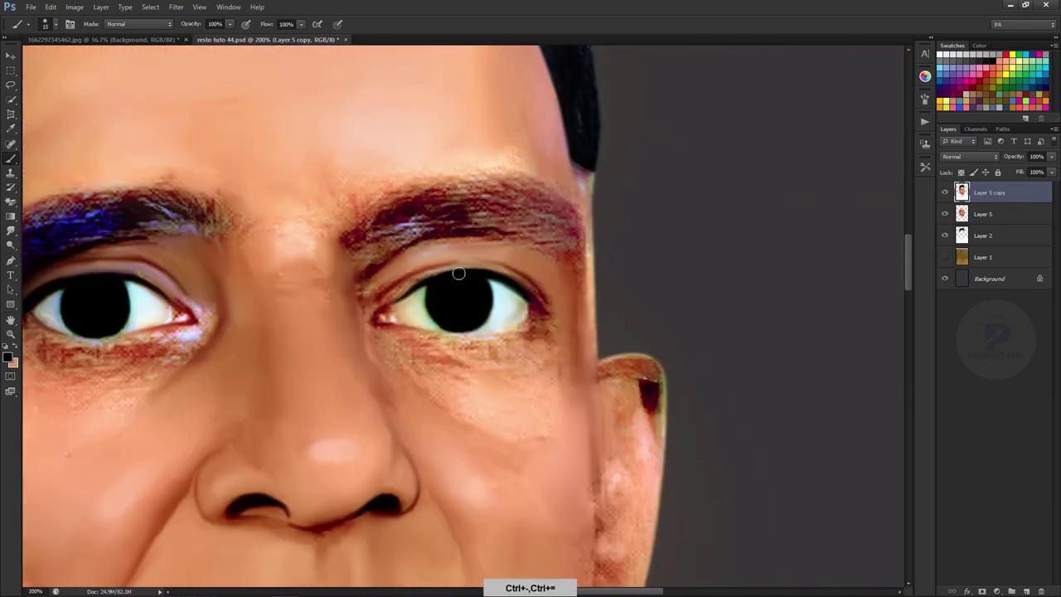
key(ctrl+equal)
key(ctrl+shift+alt+n)
Step: Paint a white catchlight in the eye, duplicate it as a second highlight and merge them
key(ctrl+equal)
key(ctrl+equal)
key(ctrl+equal)
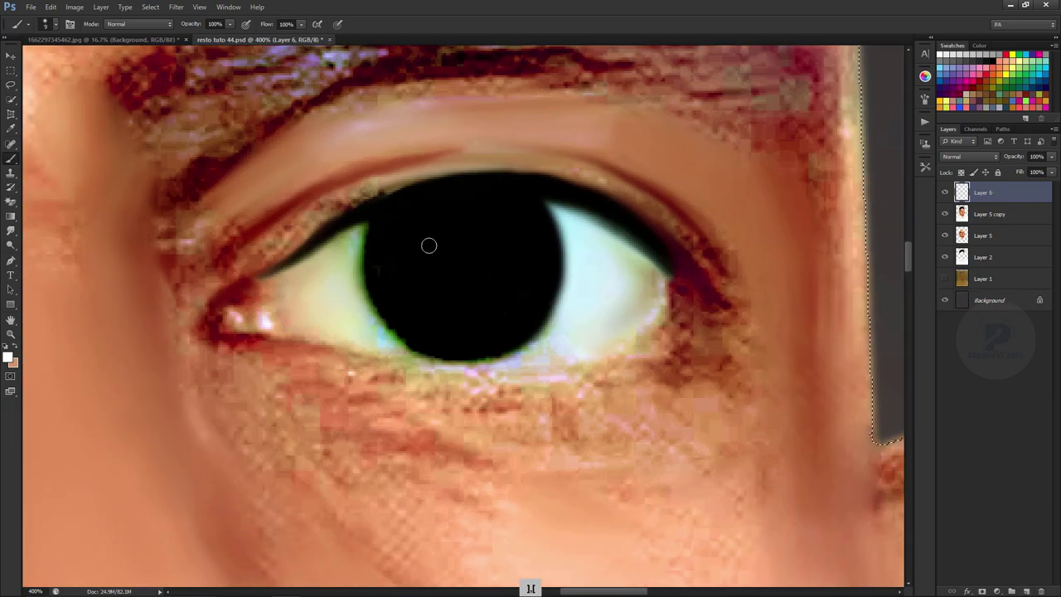
click(11, 58)
key(ctrl+minus)
key(ctrl+minus)
key(ctrl+minus)
key(ctrl+equal)
drag(490, 270, 488, 310)
key(ctrl+minus)
key(ctrl+minus)
key(ctrl+t)
key(Return)
key(ctrl+e)
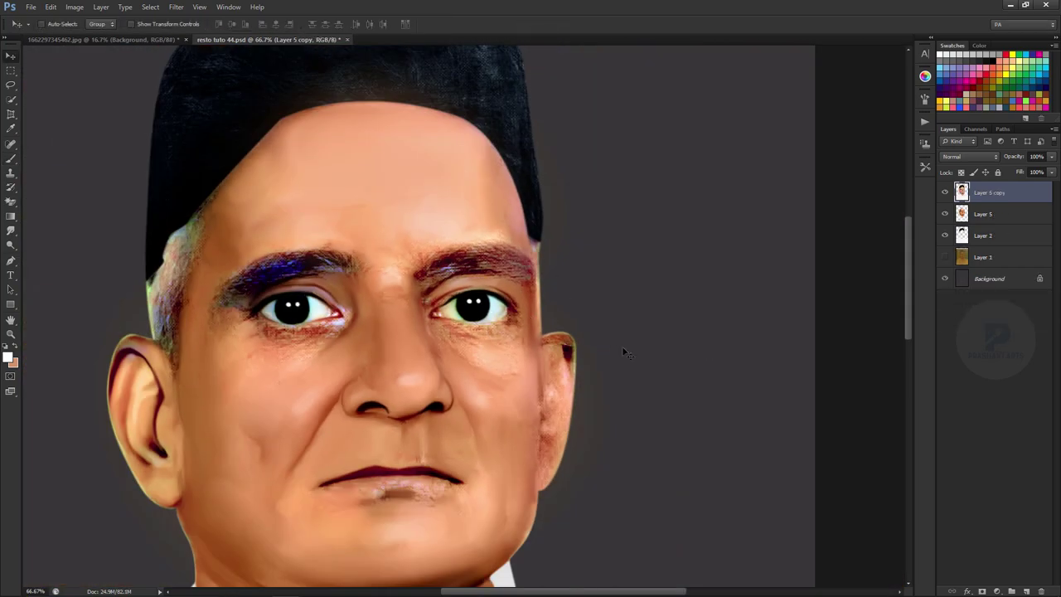
key(ctrl+minus)
key(ctrl+minus)
key(ctrl+minus)
key(ctrl+equal)
key(ctrl+equal)
Step: Paint an orange iris ring on the left eye, soften it with Gaussian Blur and smudge it
key(x)
key(b)
key(ctrl+equal)
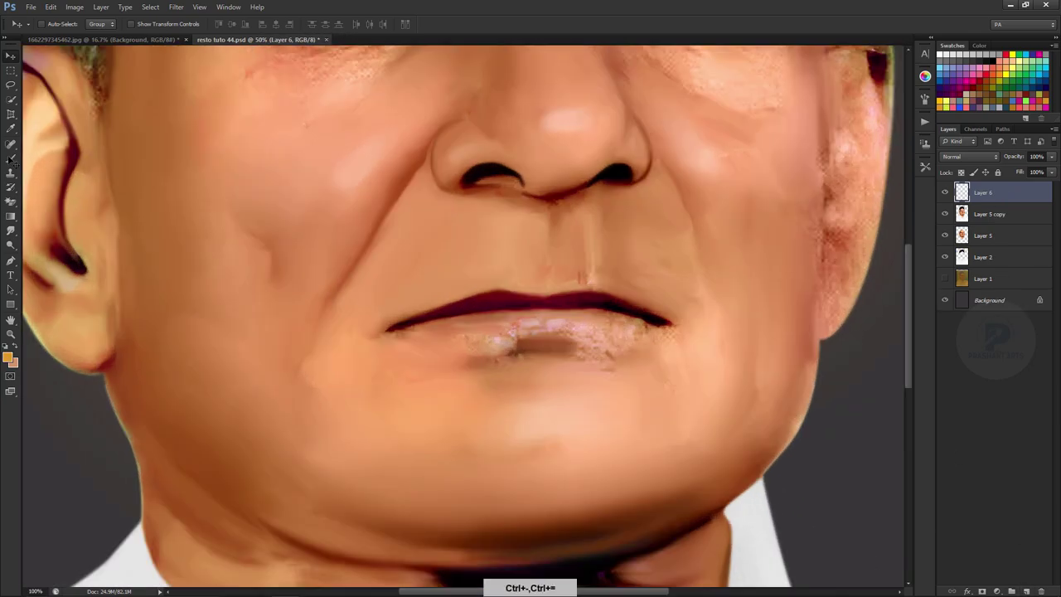
key(ctrl+equal)
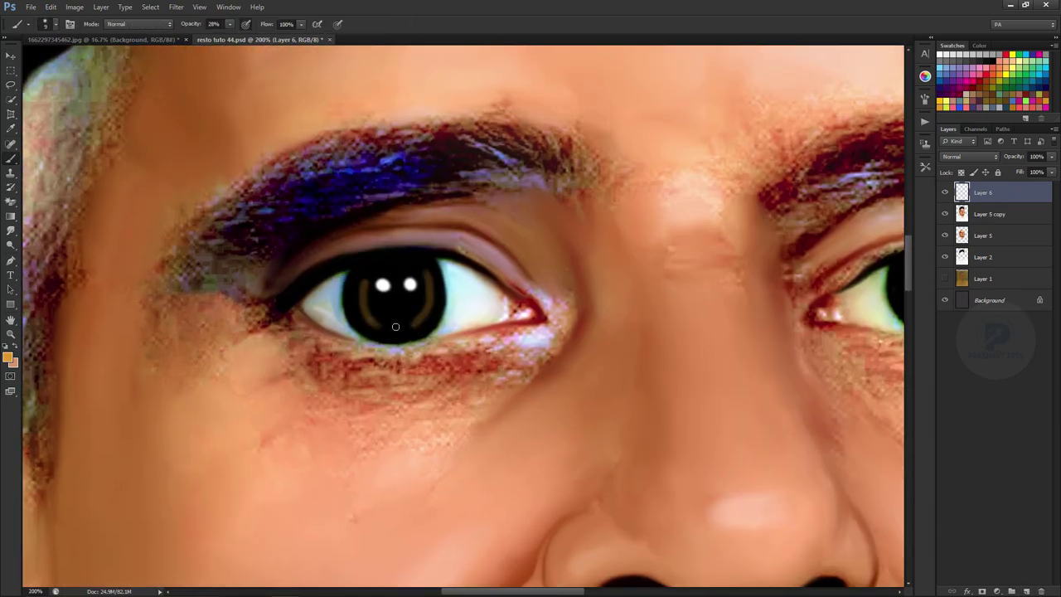
click(176, 7)
mouse_move(182, 118)
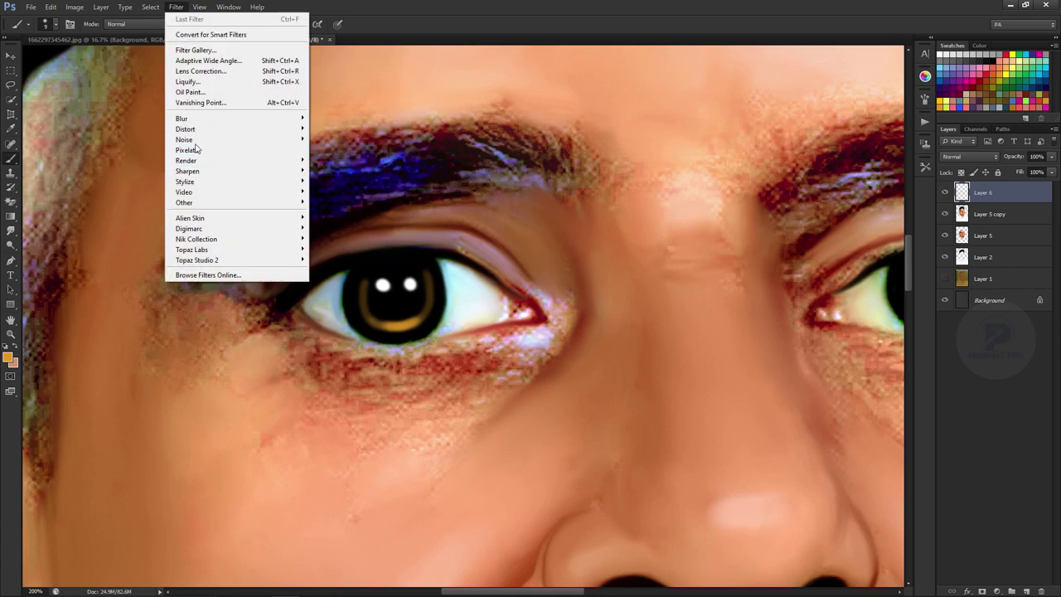
click(342, 184)
key(Return)
click(10, 231)
click(45, 24)
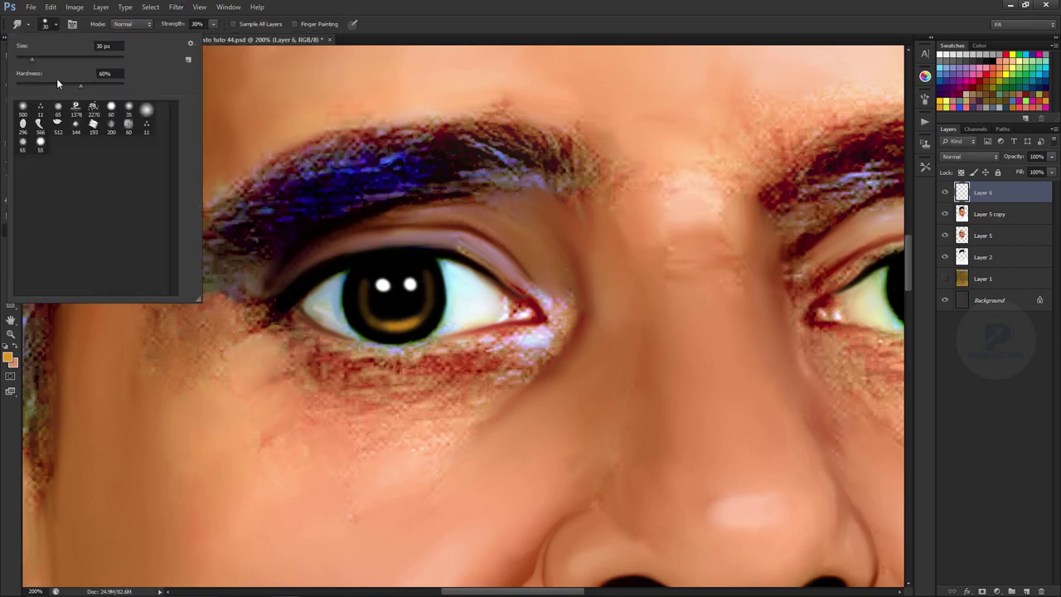
key(Return)
key(ctrl+equal)
key(ctrl+equal)
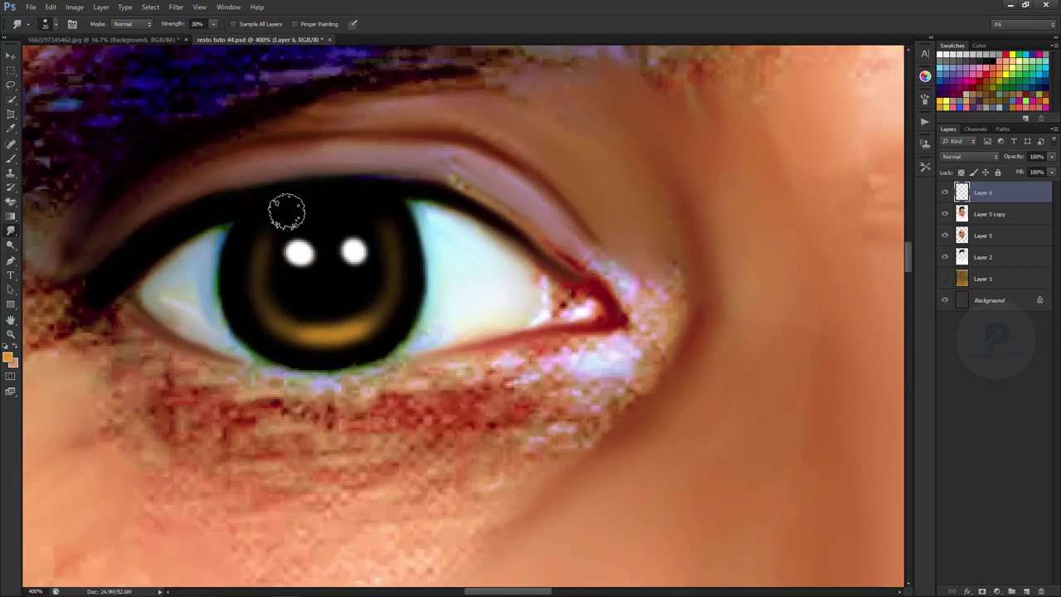
key(ctrl+minus)
key(ctrl+minus)
key(ctrl+minus)
Step: Duplicate the iris details onto the right eye and merge them into Layer 6
key(ctrl+j)
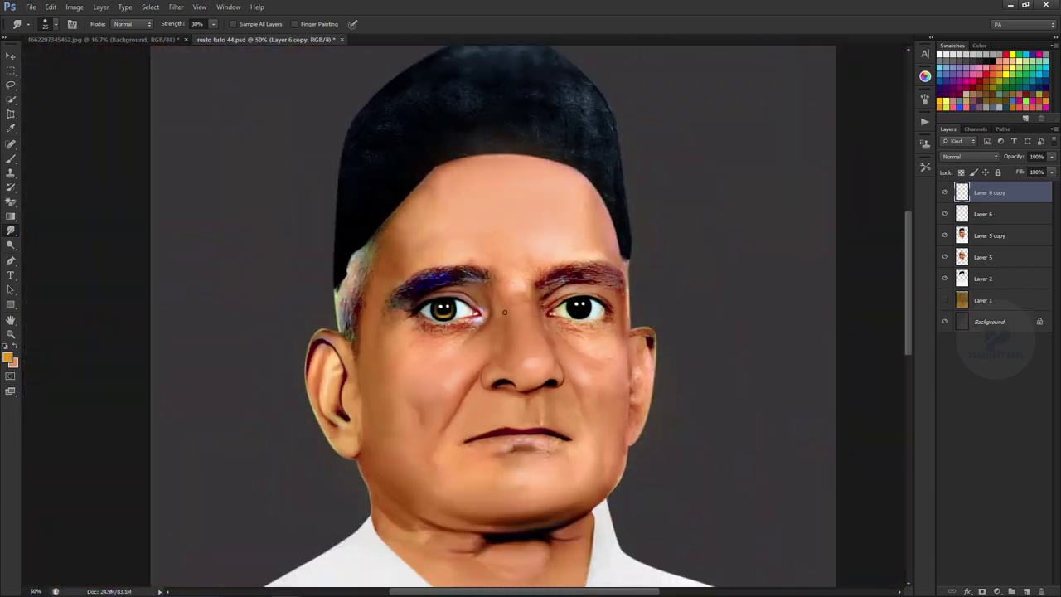
key(v)
drag(447, 319, 583, 319)
key(Delete)
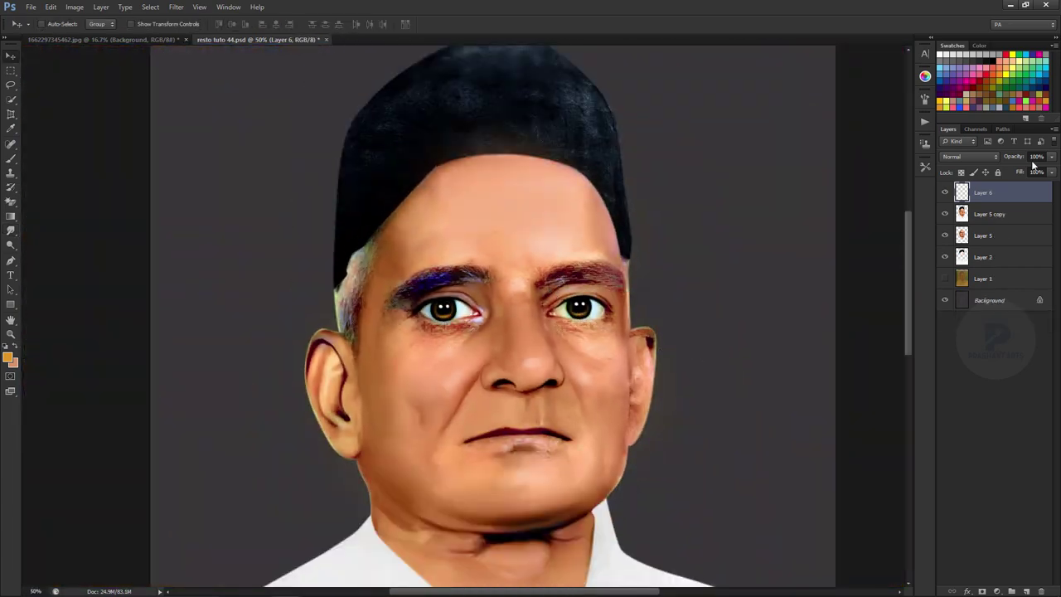
key(ctrl+minus)
Step: Shift the iris hue warmer and boost the face layer's saturation with Hue/Saturation
key(ctrl+u)
drag(705, 479, 721, 480)
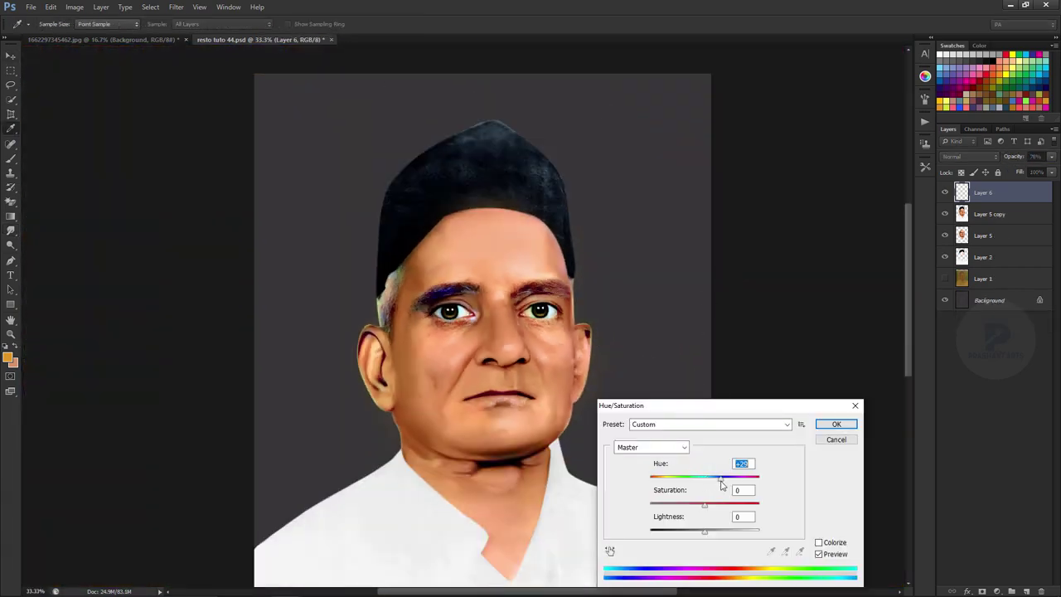
click(819, 427)
key(alt+bracketleft)
key(ctrl+u)
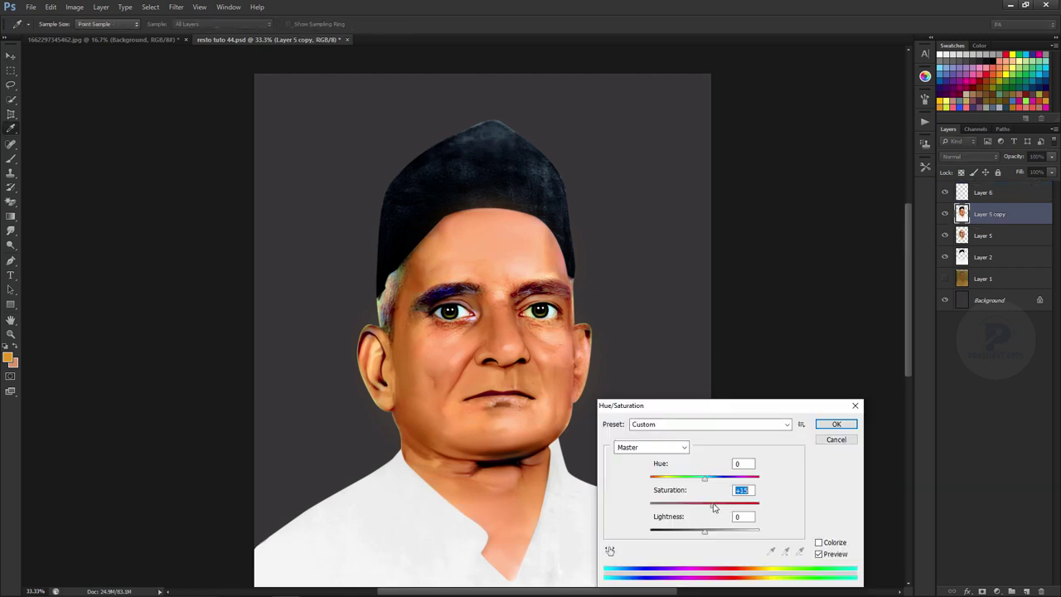
click(821, 426)
Step: Select Layer 6 and merge the eye details down into Layer 5 copy
key(ctrl+minus)
key(ctrl+minus)
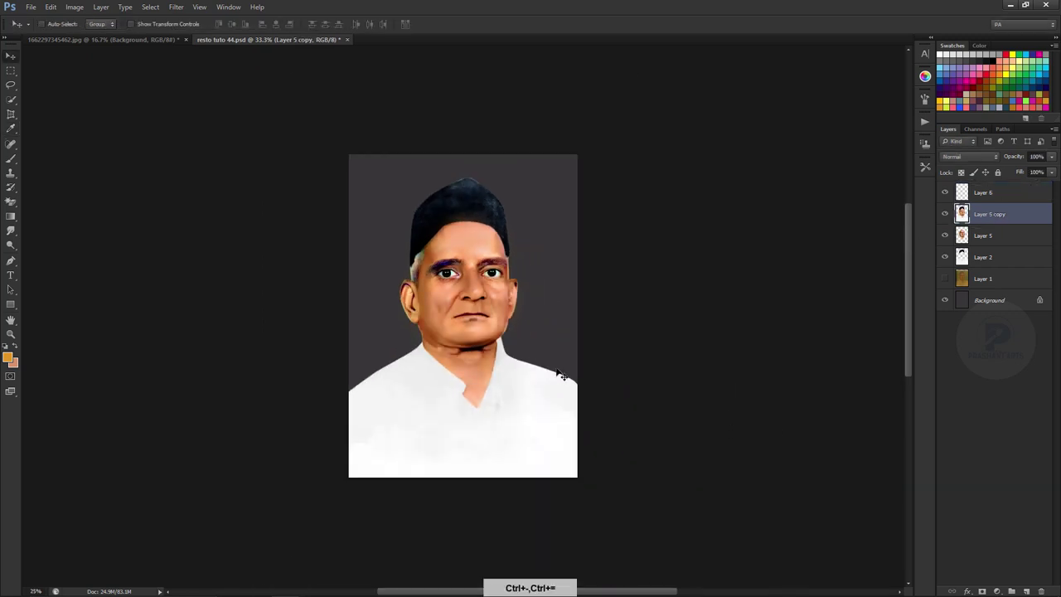
key(ctrl+plus)
key(ctrl+plus)
key(ctrl+plus)
drag(489, 363, 494, 387)
scroll(497, 365, up, 3)
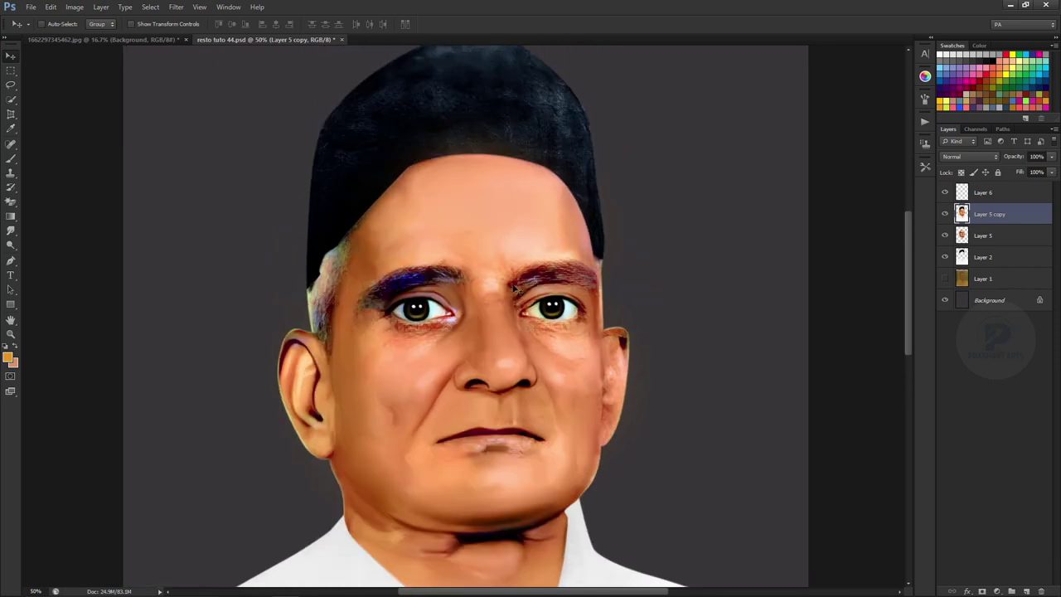
click(11, 230)
click(985, 193)
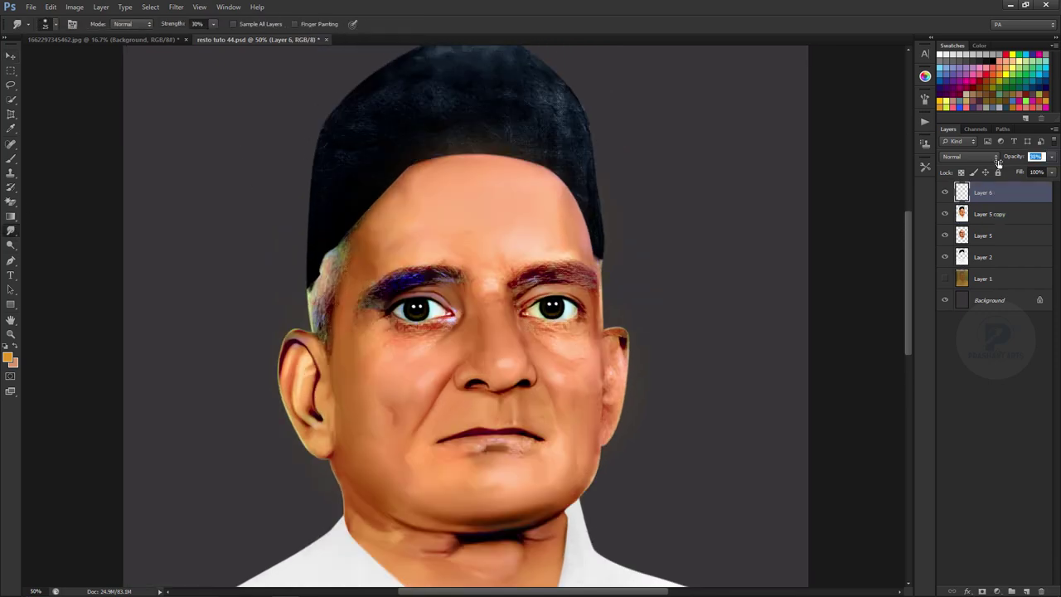
key(Delete)
Step: Shrink the smudge brush and zoom in on the cap and forehead edge
key(ctrl+minus)
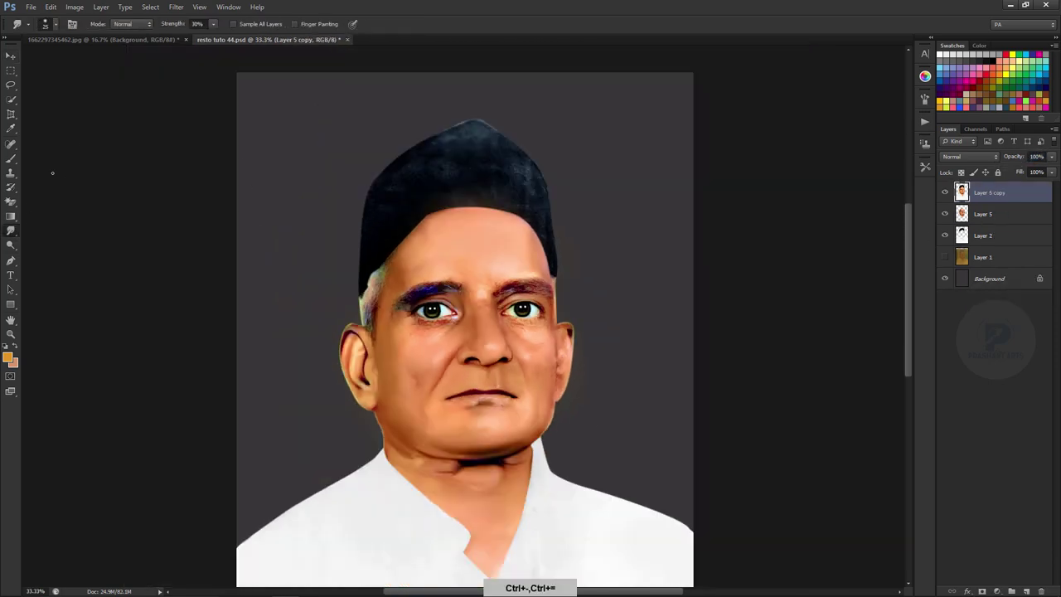
right_click(52, 171)
key(ctrl+plus)
key(ctrl+plus)
key(ctrl+plus)
key(bracketleft)
key(bracketleft)
key(bracketleft)
scroll(383, 323, up, 10)
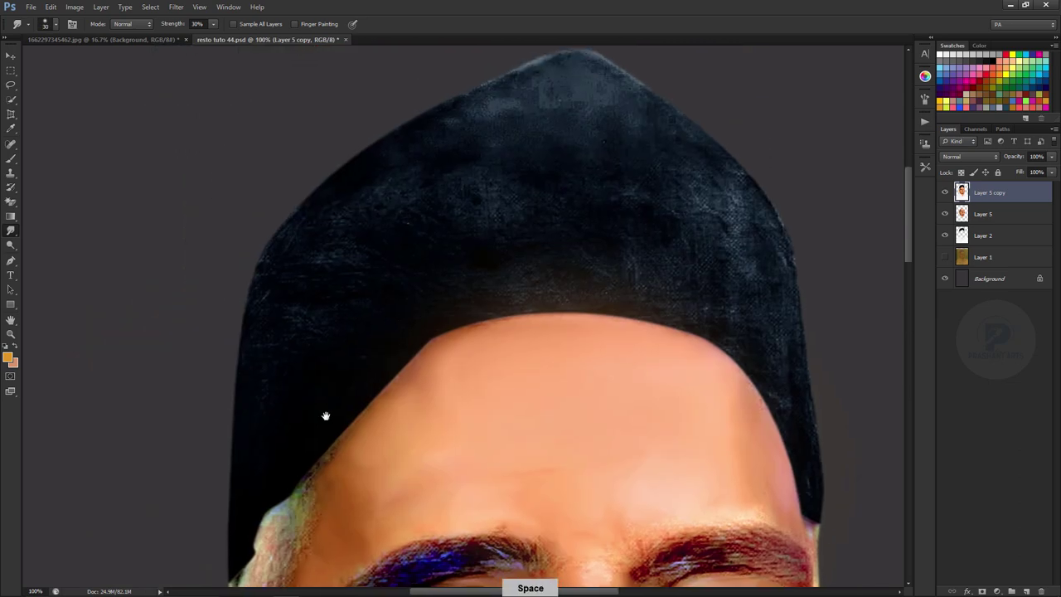
drag(325, 415, 371, 279)
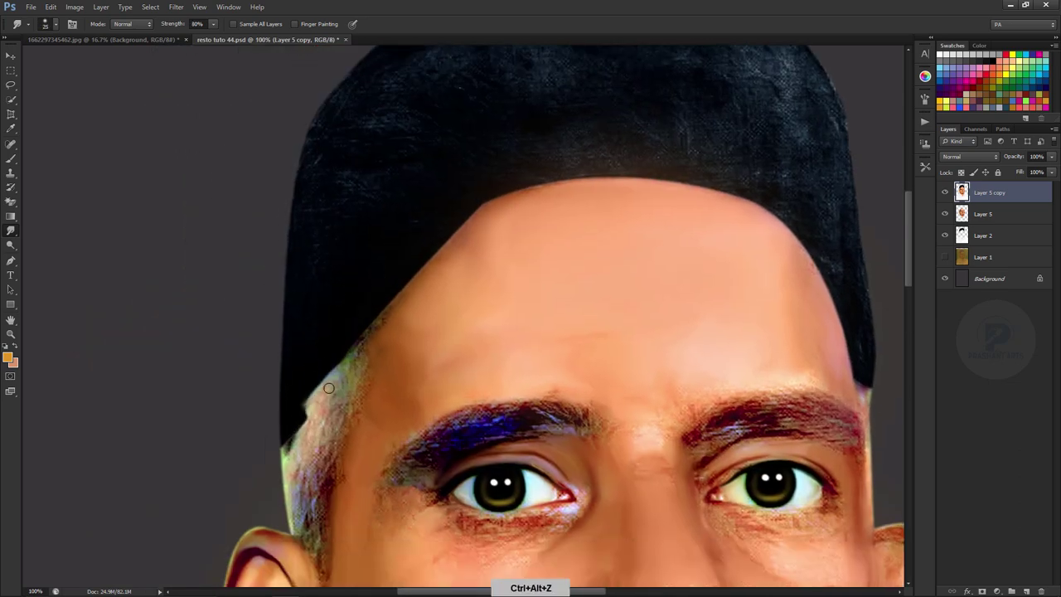
drag(464, 591, 531, 589)
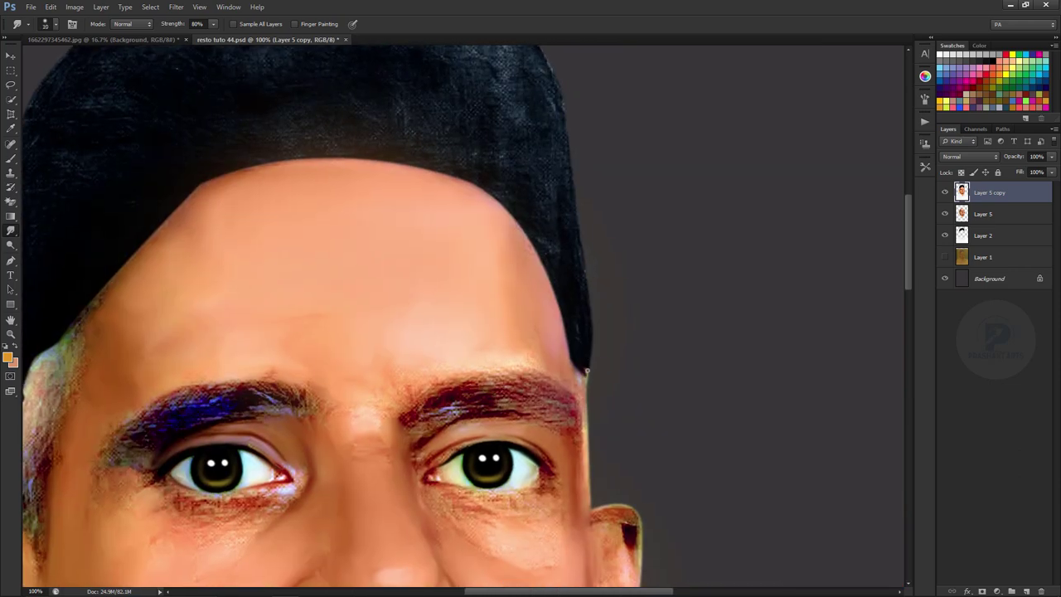
scroll(587, 372, down, 2)
scroll(489, 273, up, 4)
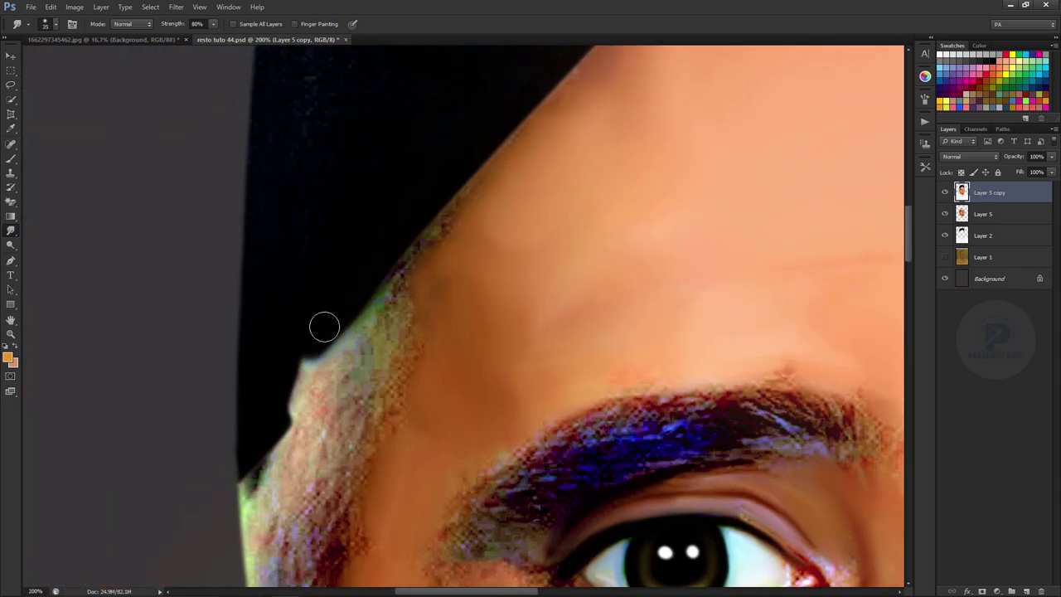
Step: Smudge the ragged cap edge along the forehead and temple into a smoother contour
key(bracketleft)
drag(324, 327, 285, 418)
drag(536, 135, 405, 283)
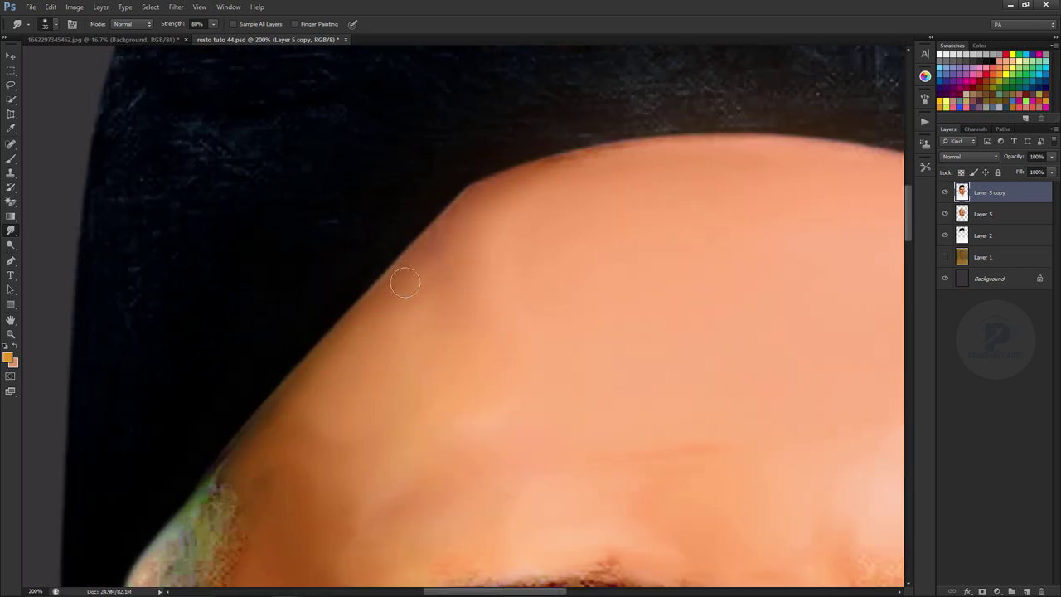
drag(611, 161, 400, 217)
drag(849, 370, 683, 287)
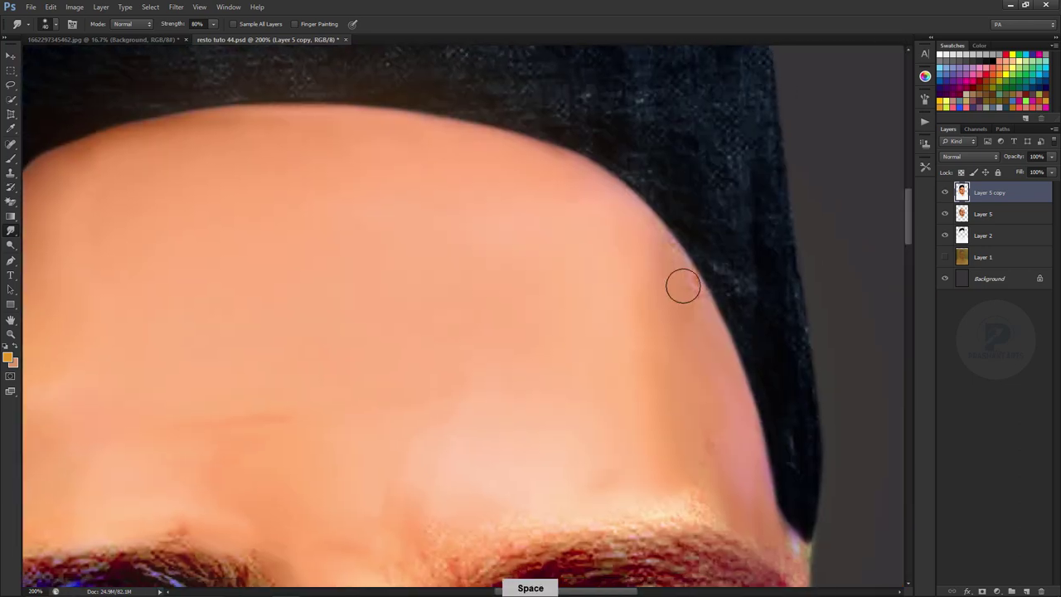
drag(612, 297, 538, 352)
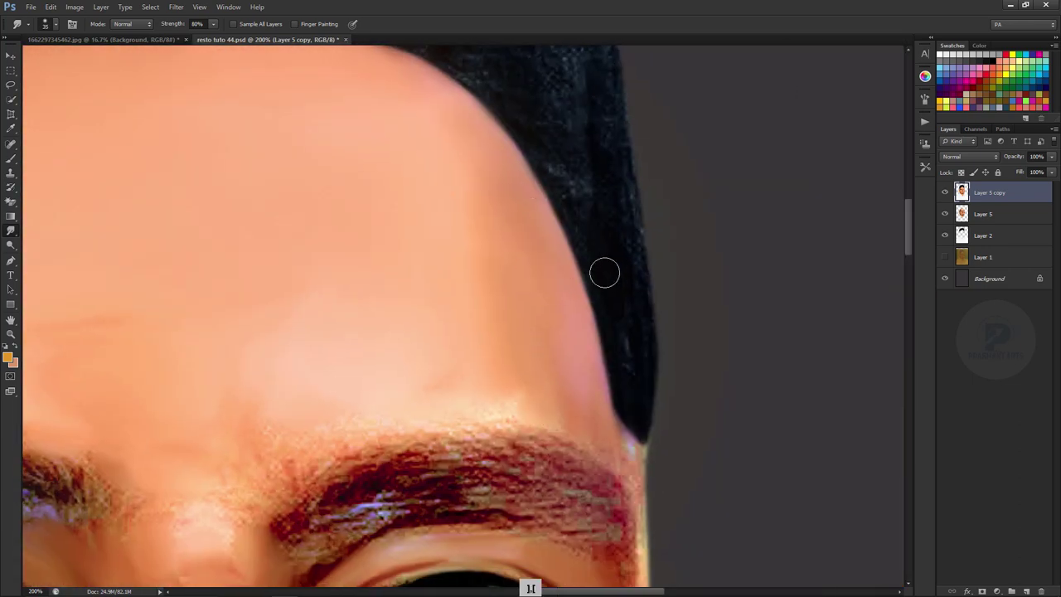
key(ctrl+0)
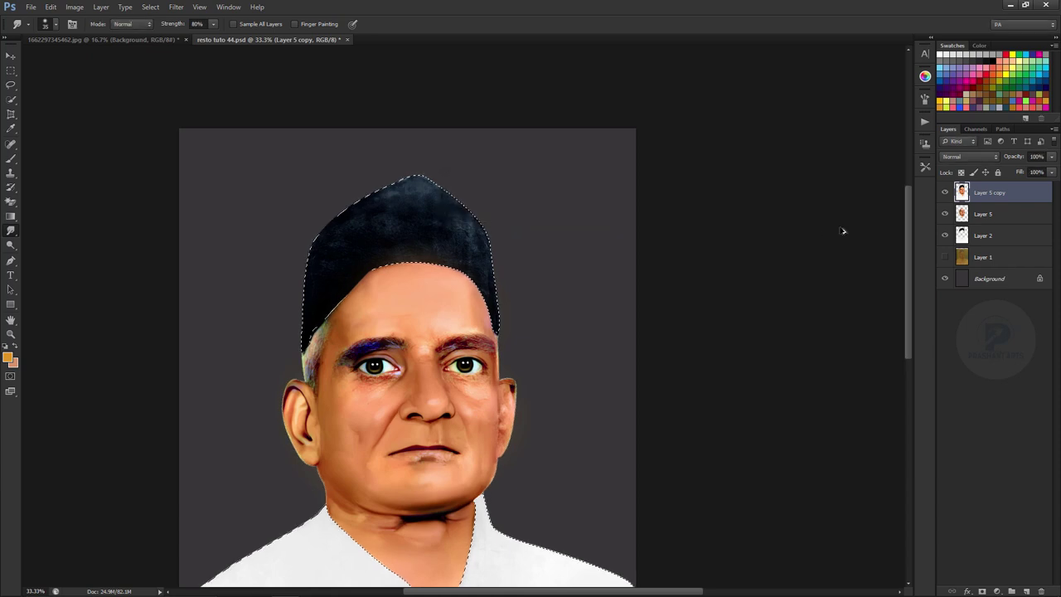
Step: Sample a dark red from the canvas and paint it over the cap
key(i)
key(ctrl+plus)
key(ctrl+plus)
click(8, 358)
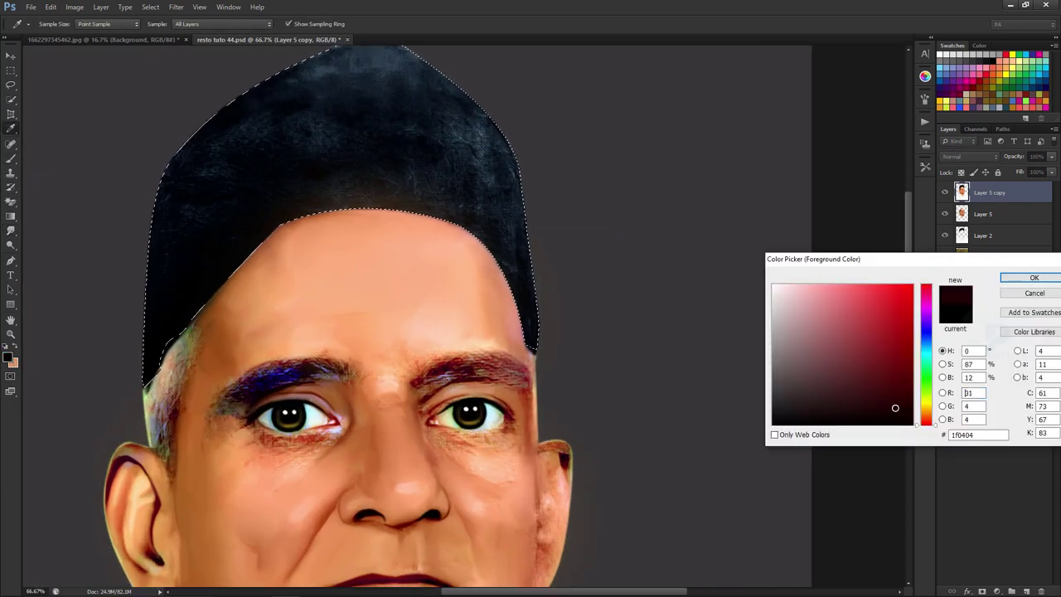
click(439, 223)
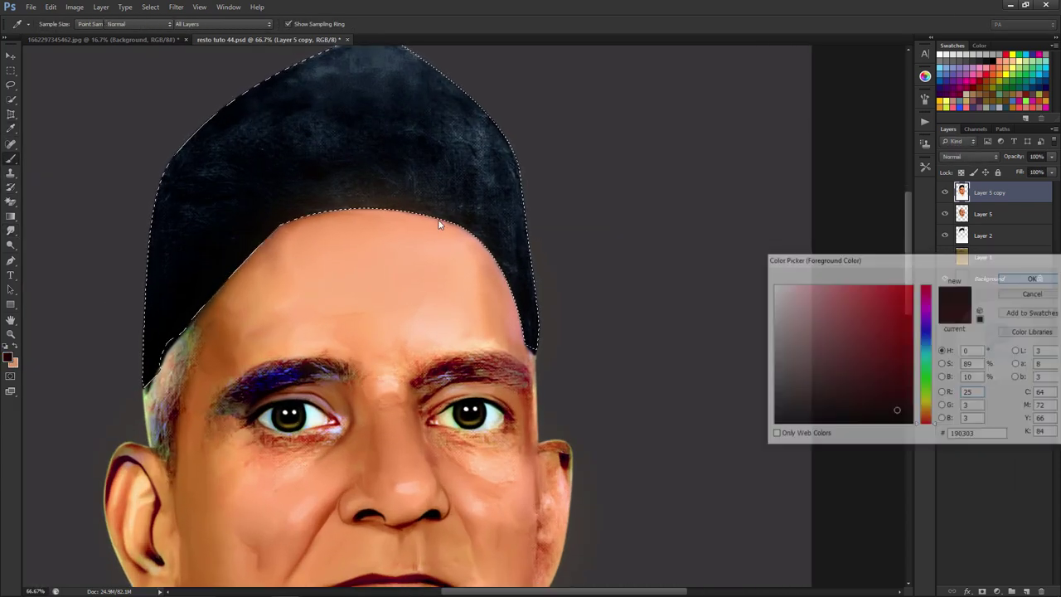
mouse_move(182, 225)
mouse_down()
mouse_move(331, 106)
mouse_move(425, 195)
mouse_up()
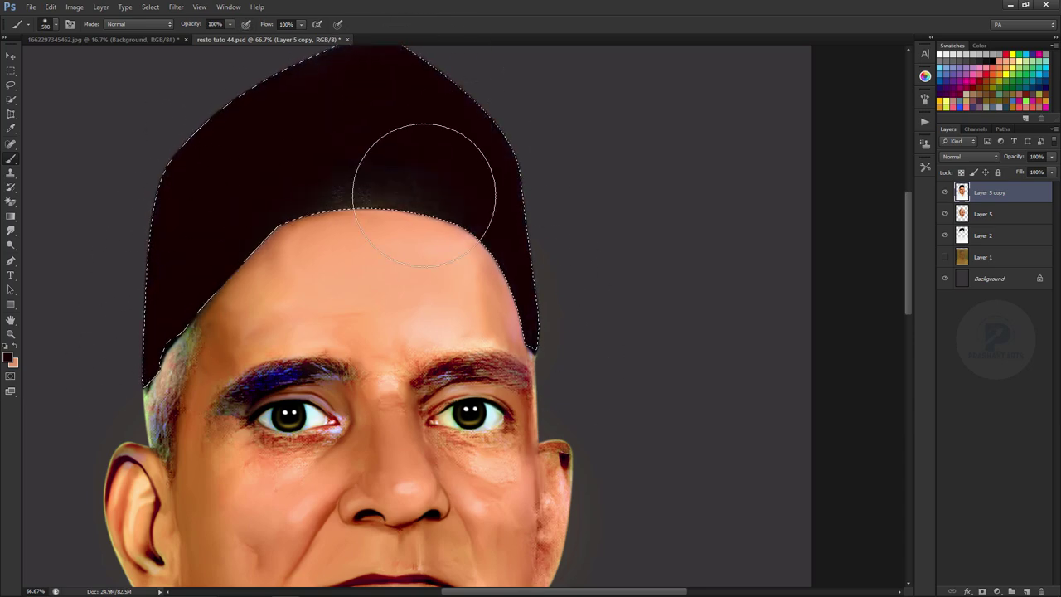
Step: Repaint the cap blue-black, then dark maroon, and clear the selection
click(8, 358)
drag(925, 398, 926, 346)
click(898, 412)
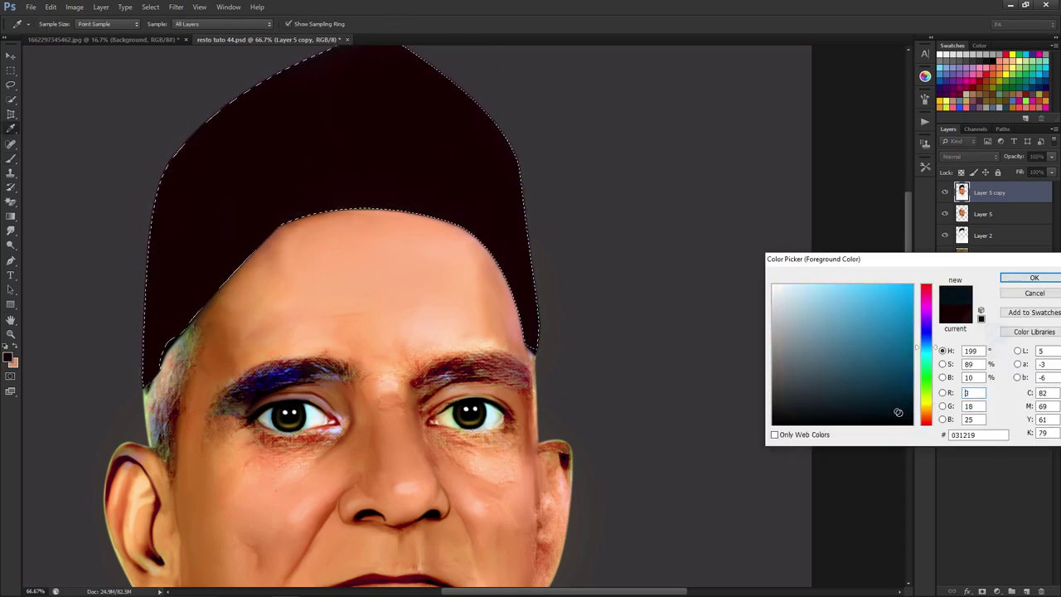
click(1033, 278)
mouse_move(213, 170)
mouse_down()
mouse_move(320, 107)
mouse_move(207, 155)
mouse_up()
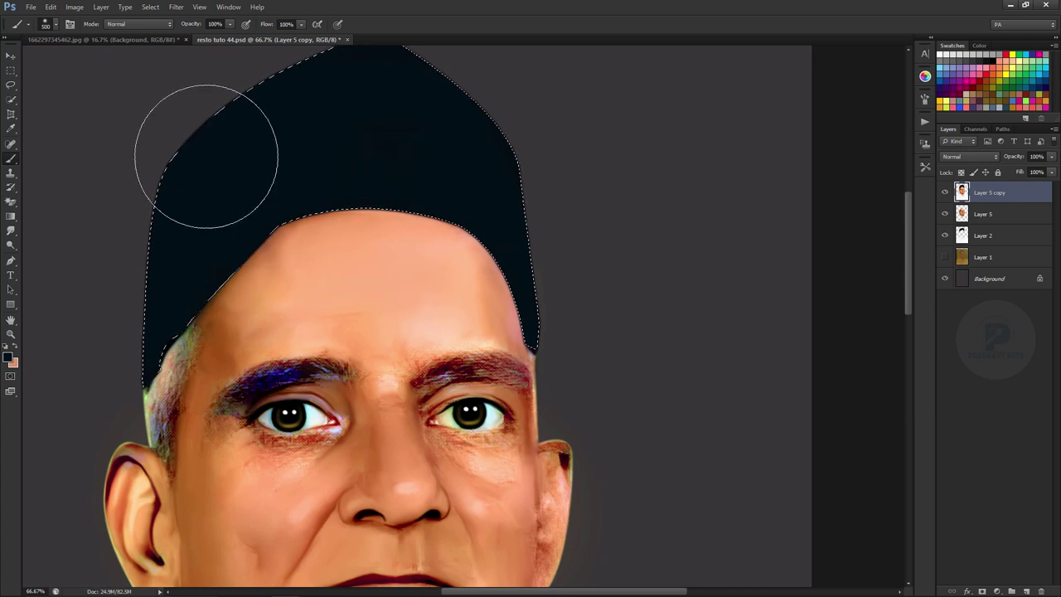
key(ctrl+minus)
key(ctrl+minus)
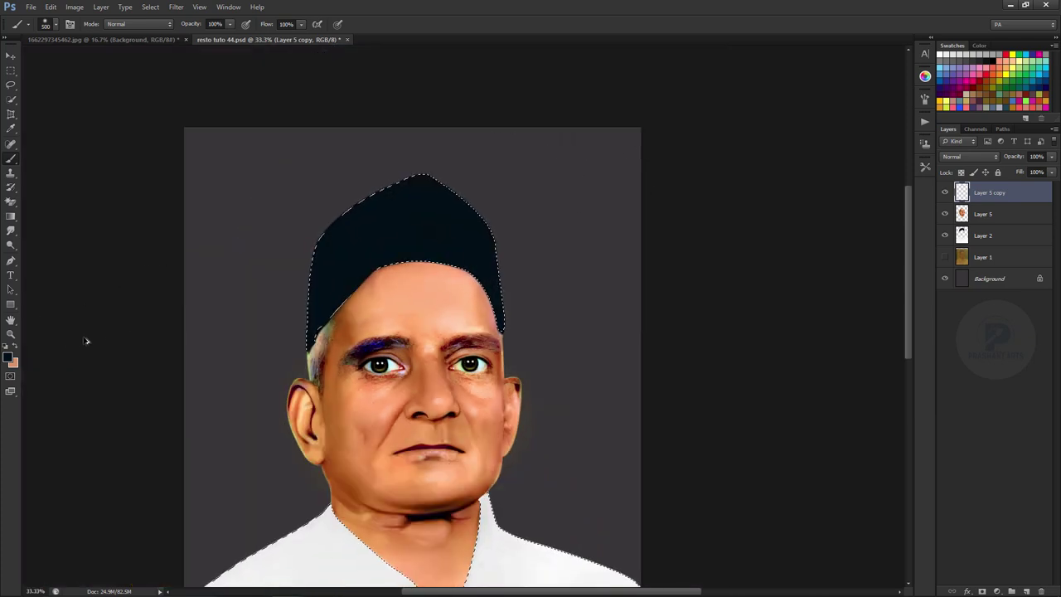
drag(356, 232, 421, 237)
click(7, 358)
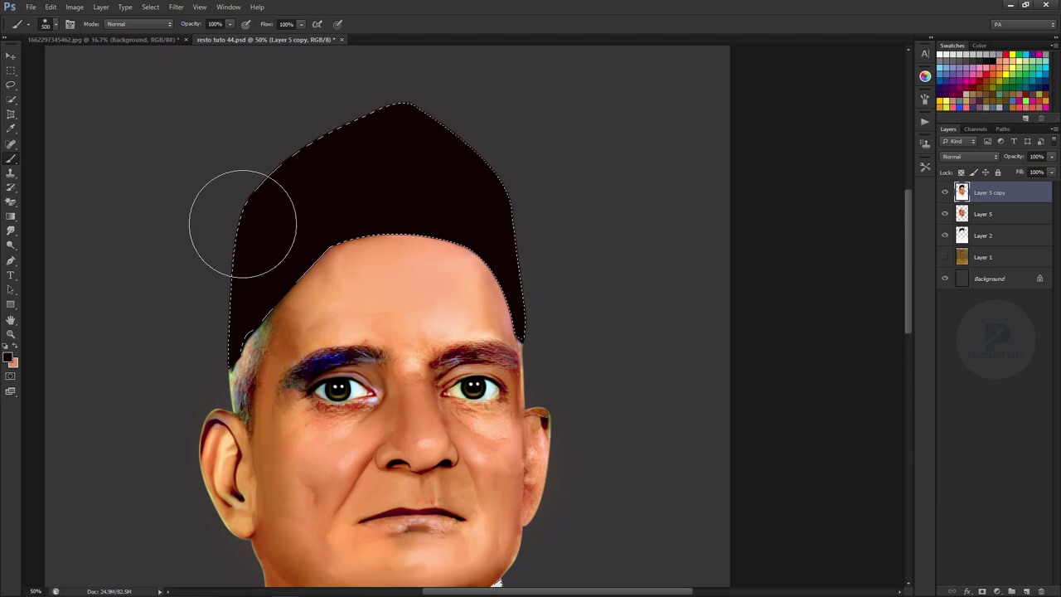
key(ctrl+d)
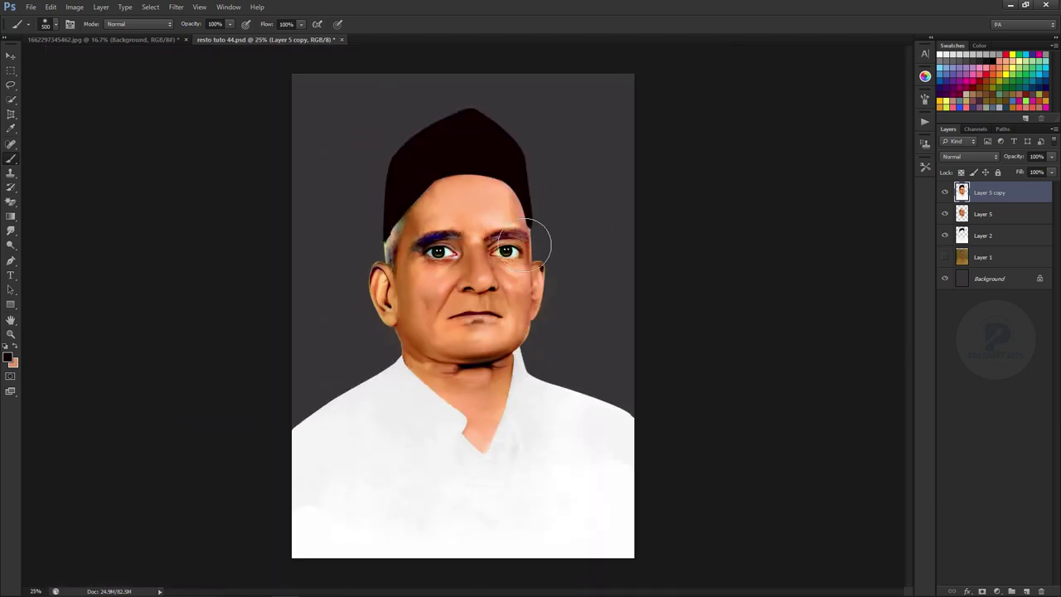
Step: Add a new Color-mode layer and load the face and head selection
key(v)
mouse_move(500, 225)
mouse_down()
mouse_move(489, 190)
mouse_move(485, 269)
mouse_up()
click(1026, 591)
click(969, 156)
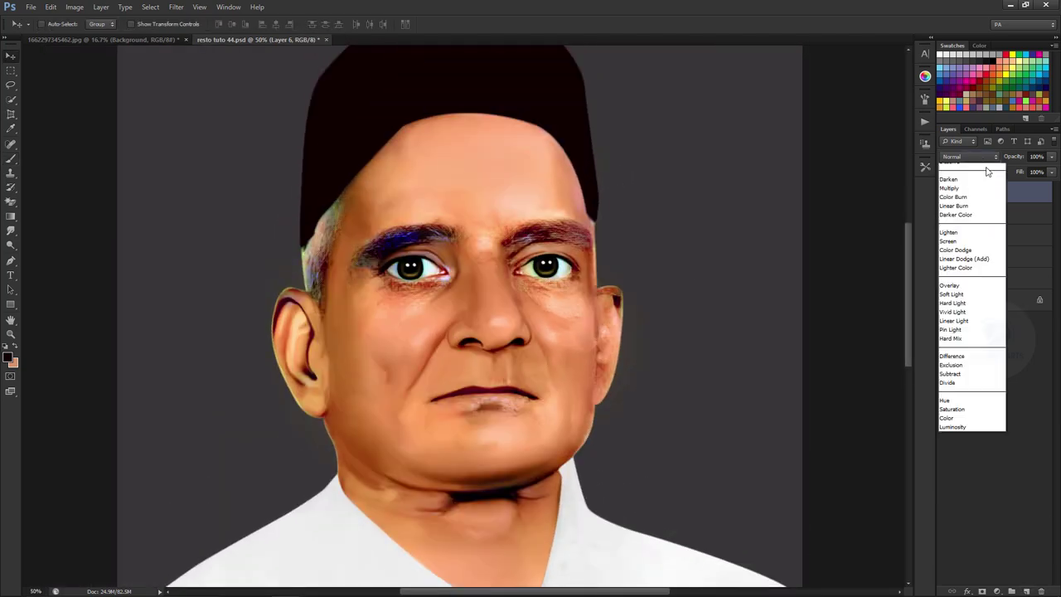
click(961, 421)
ctrl+click(961, 213)
Step: Paint both blue eyebrows grey with an enlarged brush
key(b)
key(ctrl+plus)
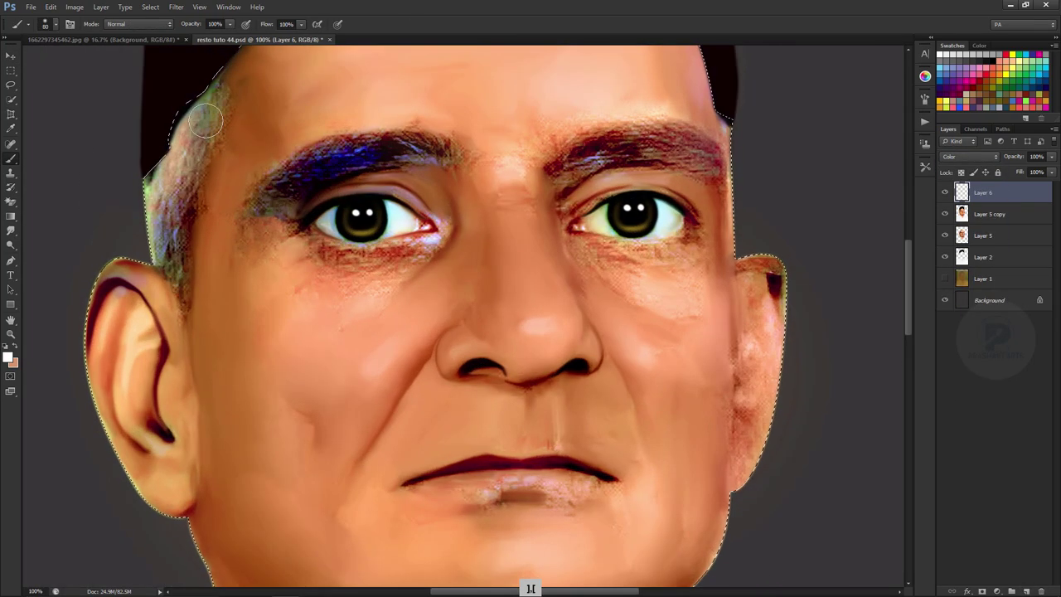
key(bracketleft)
key(bracketleft)
key(bracketleft)
key(bracketright)
key(bracketright)
key(bracketright)
drag(291, 173, 452, 150)
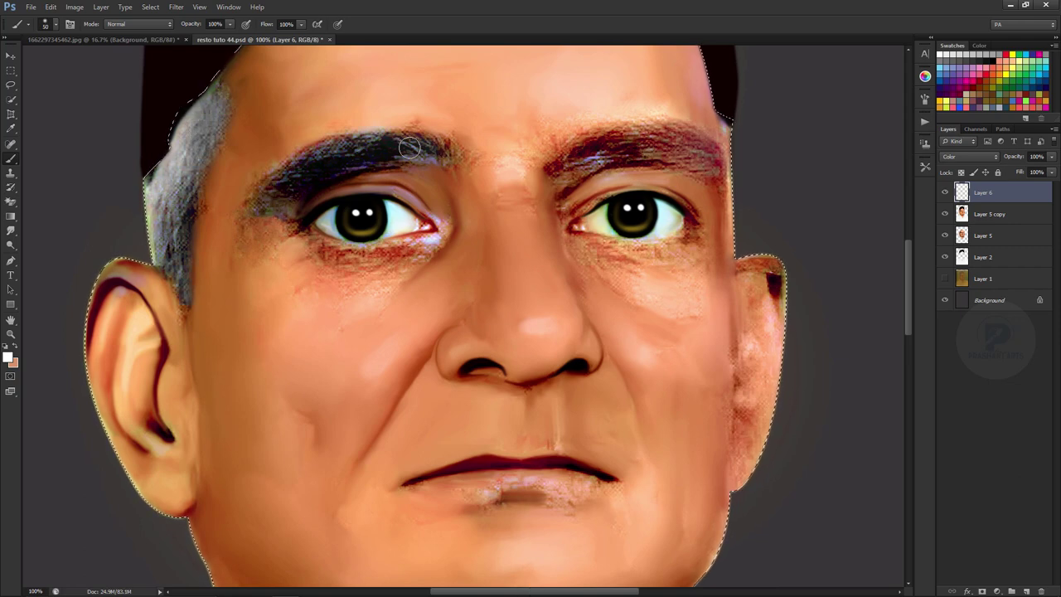
drag(547, 161, 721, 153)
Step: Dab a sampled skin tone at low opacity (1%, then 7%) with a 100 px brush
alt+click(301, 127)
key(0)
key(1)
key(bracketright)
key(bracketright)
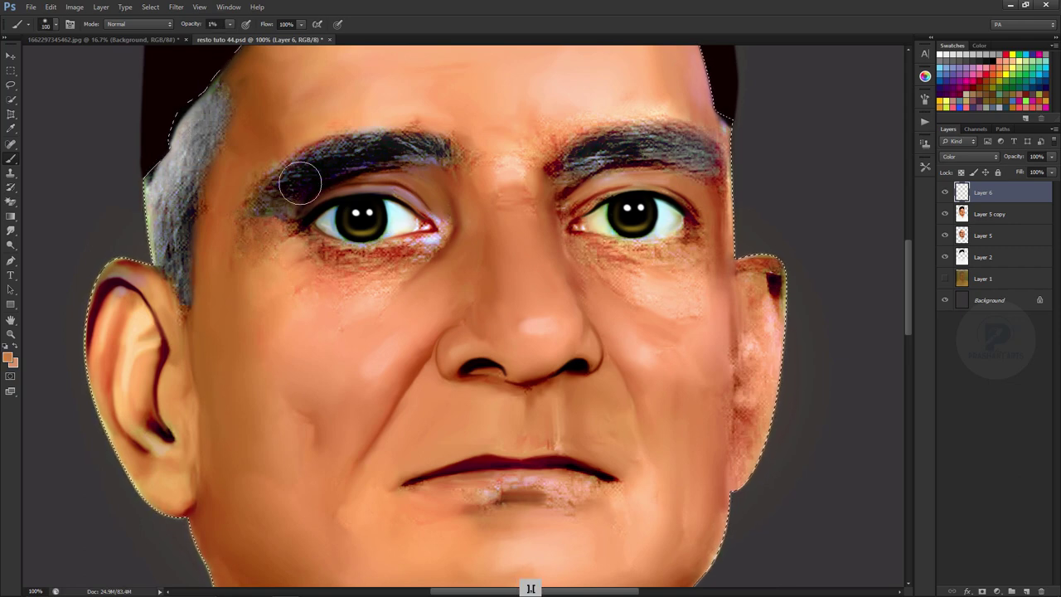
key(0)
key(7)
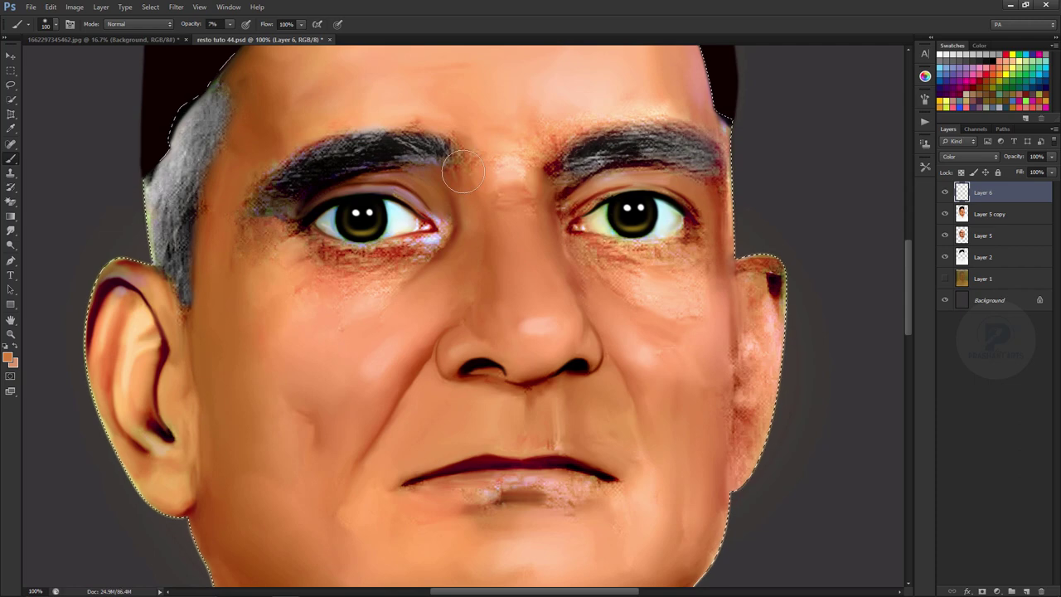
key(ctrl+minus)
key(ctrl+minus)
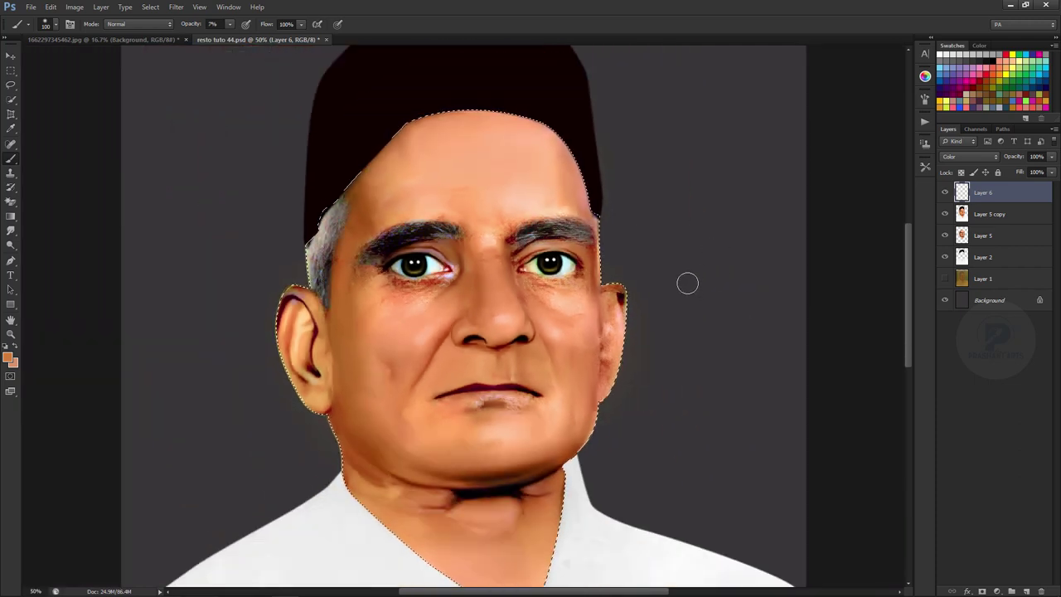
Step: Deselect, merge Layer 6 down into Layer 5 copy, and save the document
key(ctrl+d)
key(ctrl+e)
key(ctrl+s)
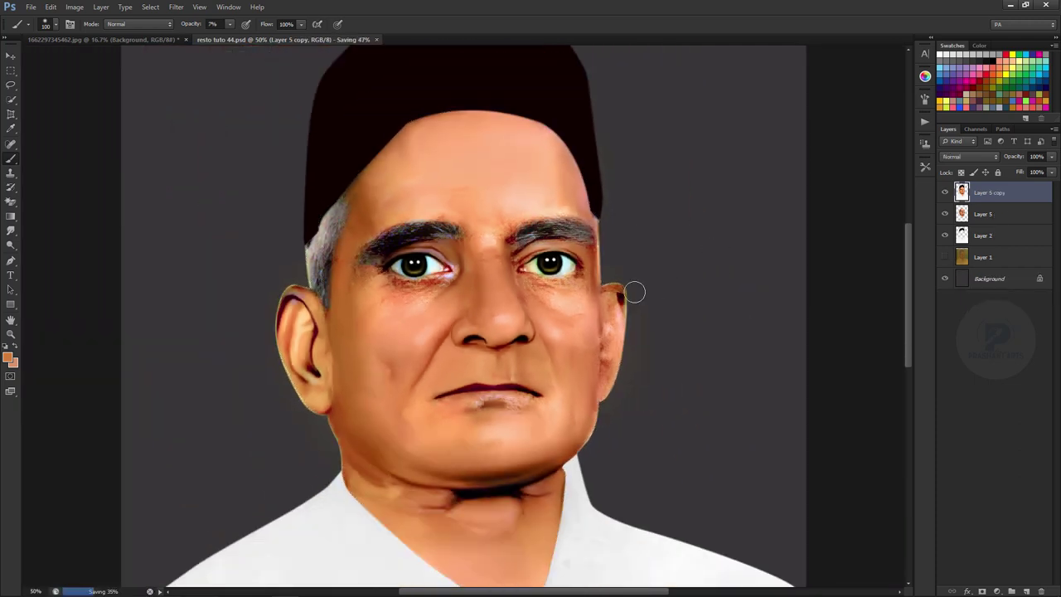
Step: Choose a small soft brush and begin smudging the grey temple hair
click(46, 23)
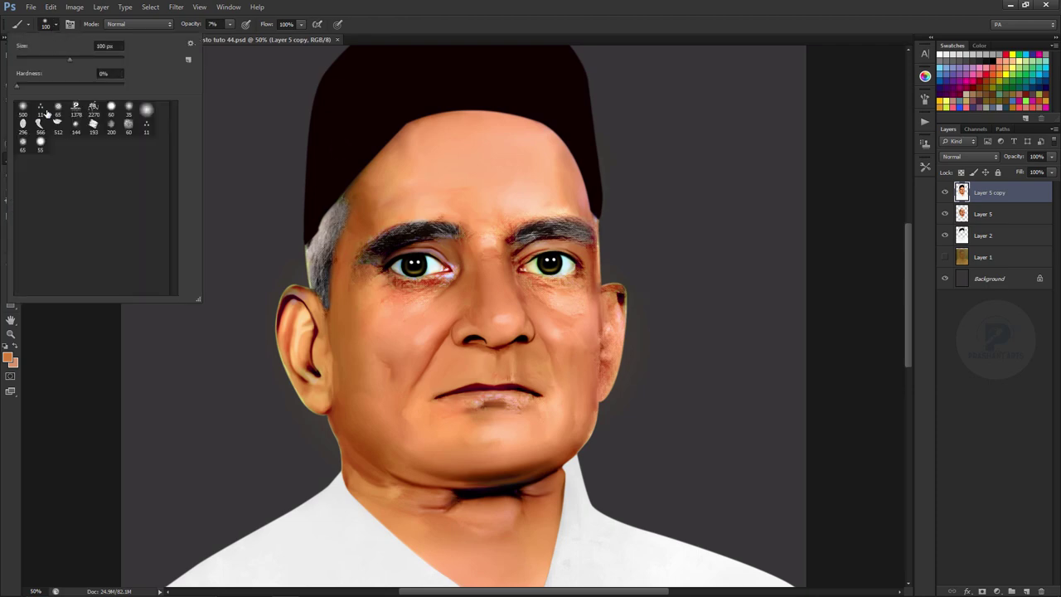
double_click(49, 114)
drag(408, 298, 470, 381)
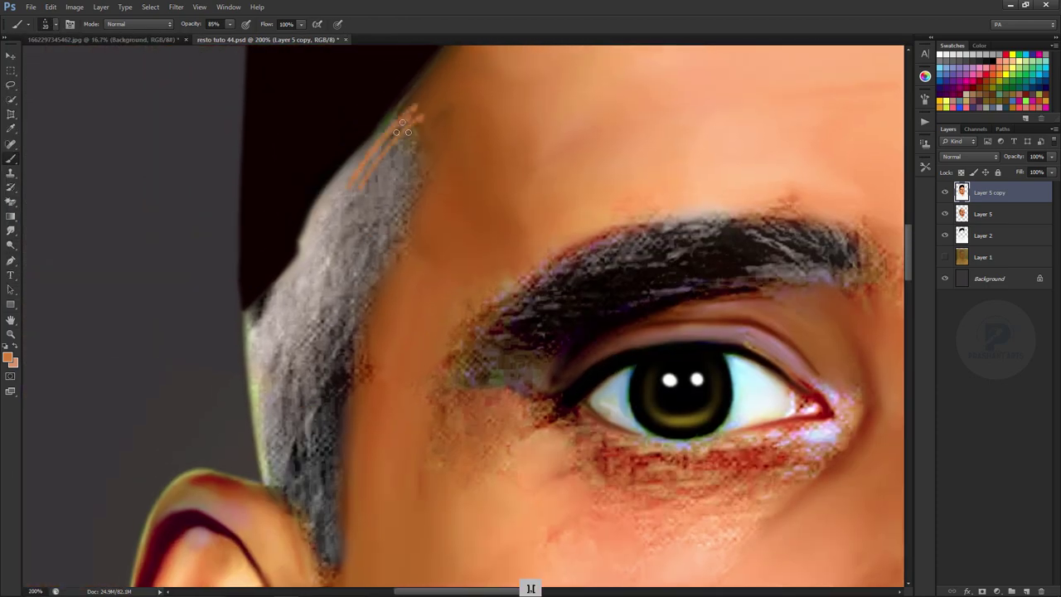
key(r)
click(45, 23)
key(bracketright)
mouse_move(417, 178)
mouse_down()
mouse_move(365, 199)
mouse_move(339, 282)
mouse_up()
Step: Smudge the temple hair strands and outer edge smooth, undoing one stray stroke
drag(372, 232, 331, 398)
mouse_move(364, 331)
mouse_down()
mouse_move(286, 319)
mouse_move(319, 361)
mouse_up()
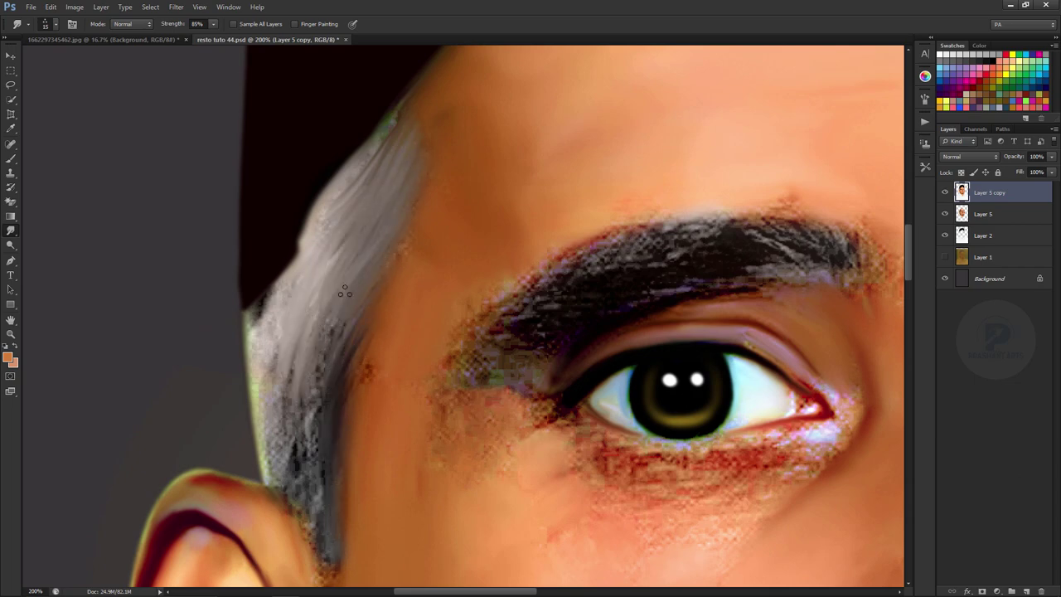
drag(402, 116, 356, 178)
drag(406, 98, 373, 149)
key(ctrl+alt+z)
drag(332, 331, 311, 460)
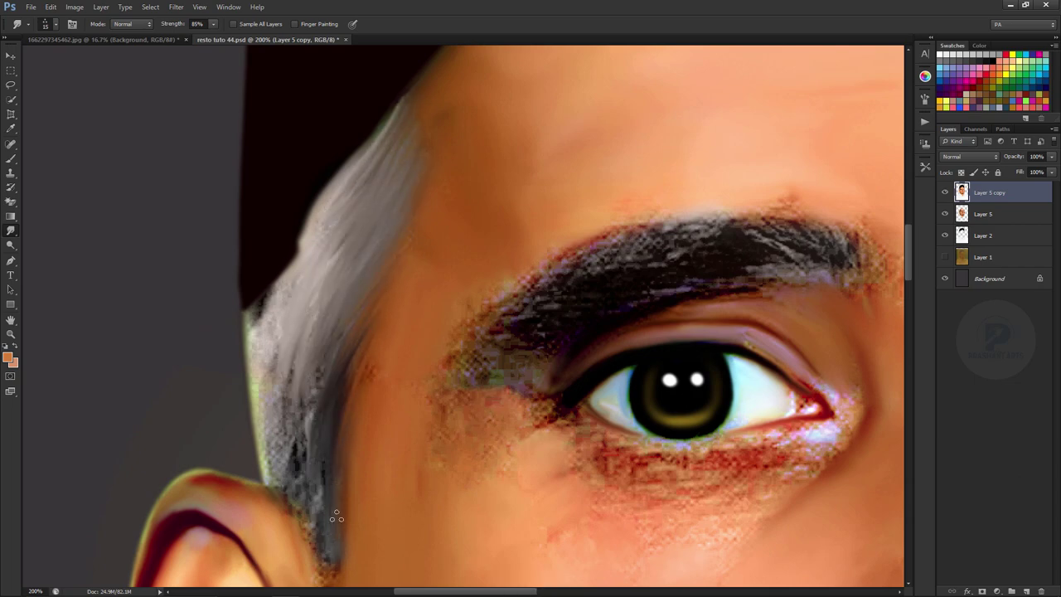
mouse_move(348, 224)
mouse_down()
mouse_move(286, 414)
mouse_move(319, 555)
mouse_up()
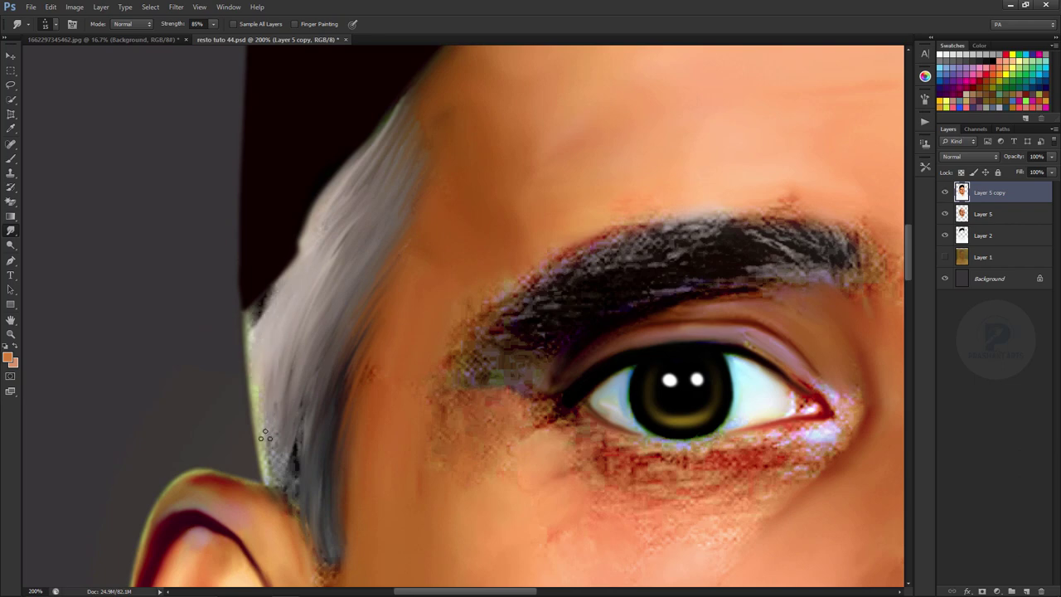
drag(270, 346, 290, 497)
mouse_move(265, 319)
mouse_down()
mouse_move(319, 215)
mouse_move(270, 294)
mouse_up()
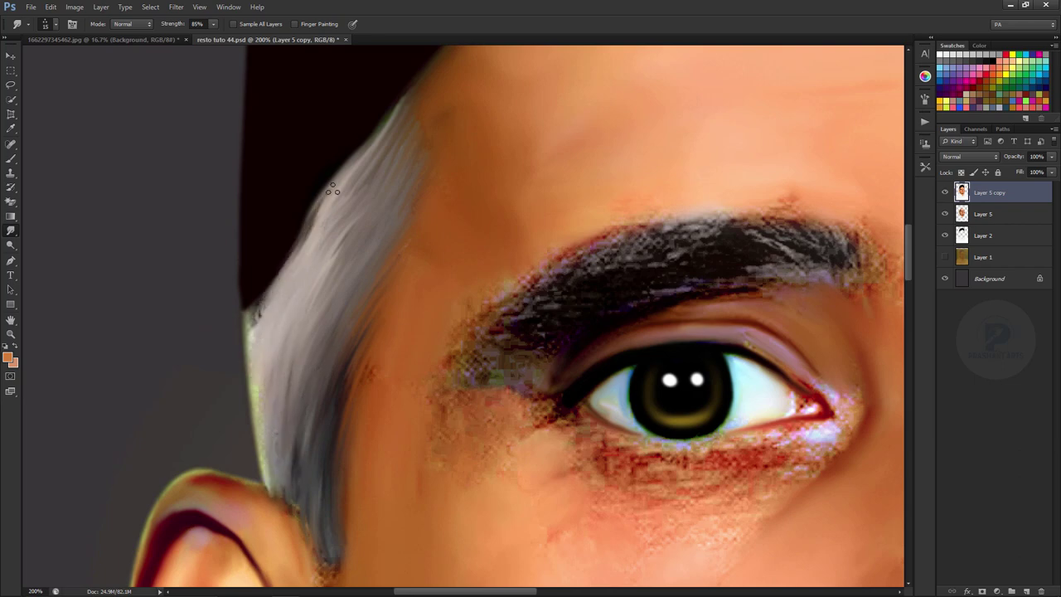
drag(335, 178, 253, 332)
mouse_move(360, 364)
mouse_down()
mouse_move(334, 552)
mouse_move(298, 507)
mouse_up()
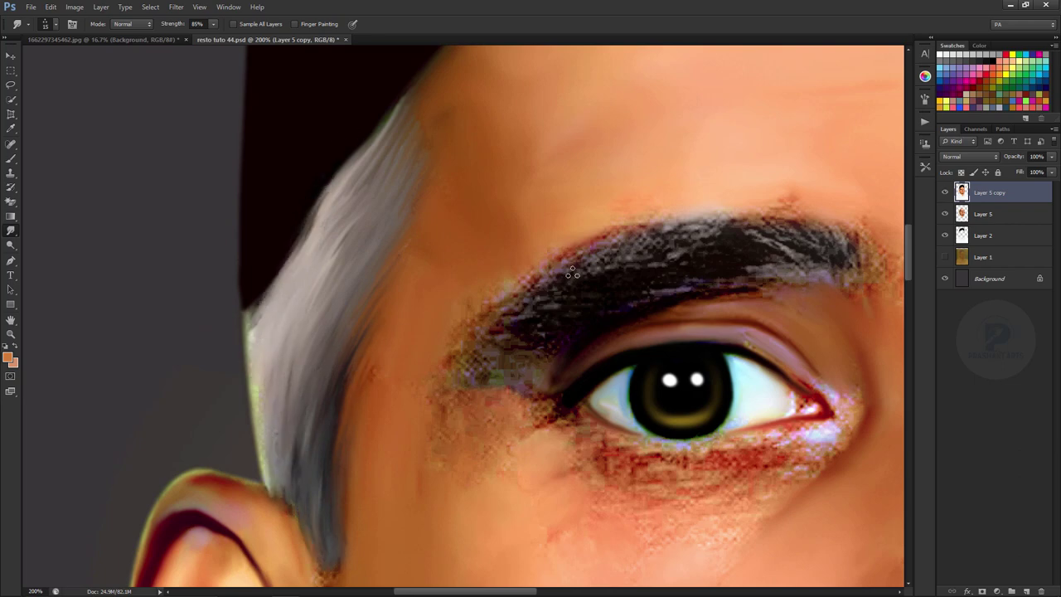
drag(829, 248, 228, 348)
Step: Smudge both eyebrows into smooth grey strokes along their length
drag(480, 381, 514, 319)
drag(502, 365, 745, 348)
mouse_move(655, 352)
mouse_down()
mouse_move(497, 390)
mouse_move(741, 355)
mouse_up()
mouse_move(505, 389)
mouse_down()
mouse_move(468, 323)
mouse_move(676, 356)
mouse_move(489, 397)
mouse_move(845, 439)
mouse_up()
drag(618, 406, 530, 365)
drag(589, 398, 489, 414)
mouse_move(241, 472)
mouse_down()
mouse_move(305, 423)
mouse_move(232, 522)
mouse_up()
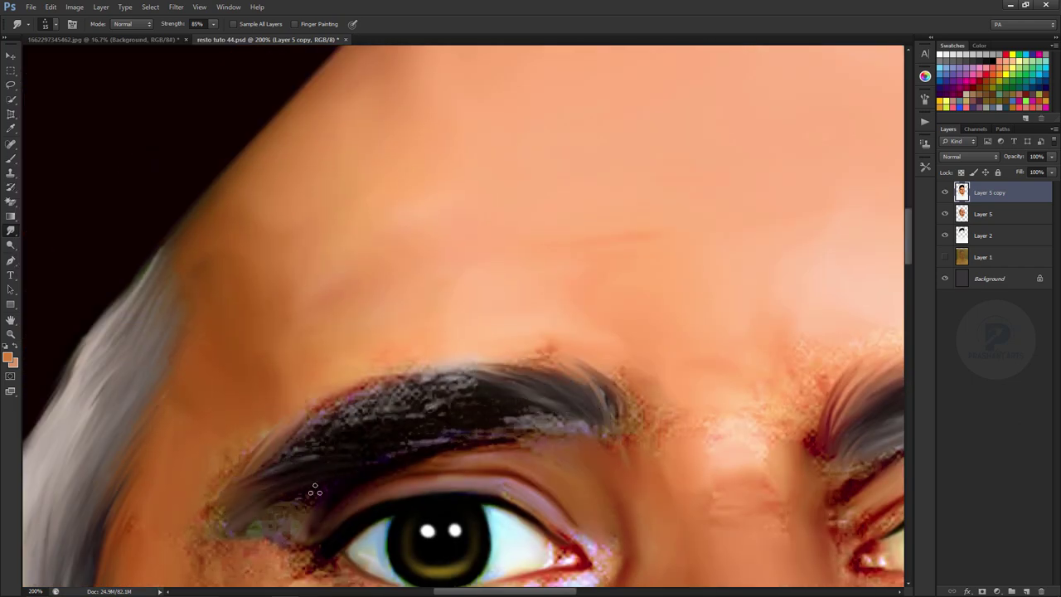
mouse_move(249, 448)
mouse_down()
mouse_move(207, 522)
mouse_move(307, 406)
mouse_up()
Step: Undo a stray stroke and smooth the eyebrow's hatched texture and outer end
key(ctrl+minus)
key(ctrl+minus)
key(ctrl+alt+z)
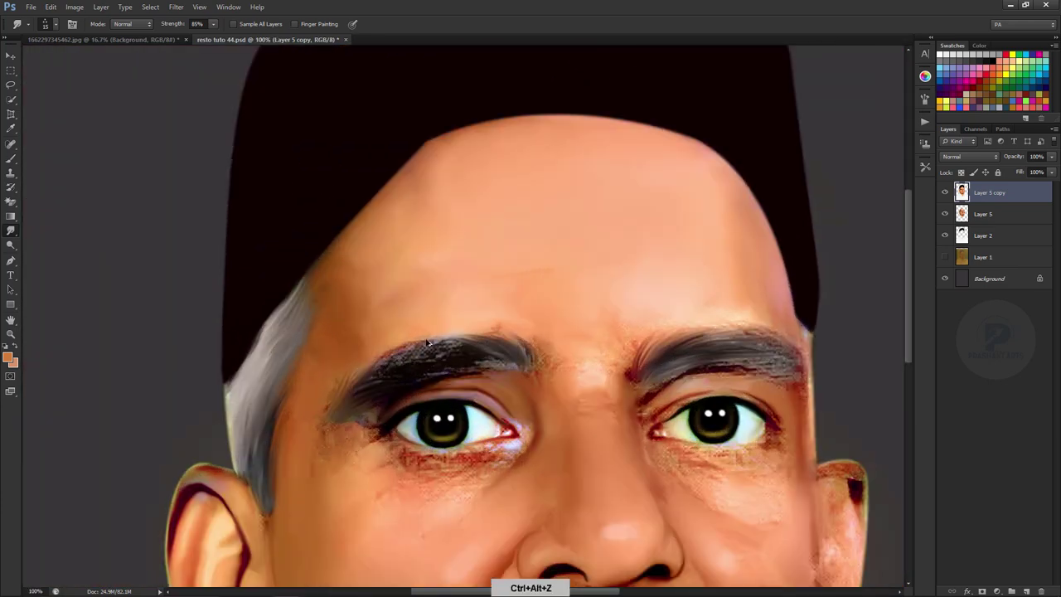
mouse_move(464, 353)
mouse_down()
mouse_move(431, 344)
mouse_move(401, 362)
mouse_move(521, 348)
mouse_up()
drag(758, 328, 799, 373)
drag(737, 365, 808, 379)
key(ctrl+minus)
key(ctrl+equal)
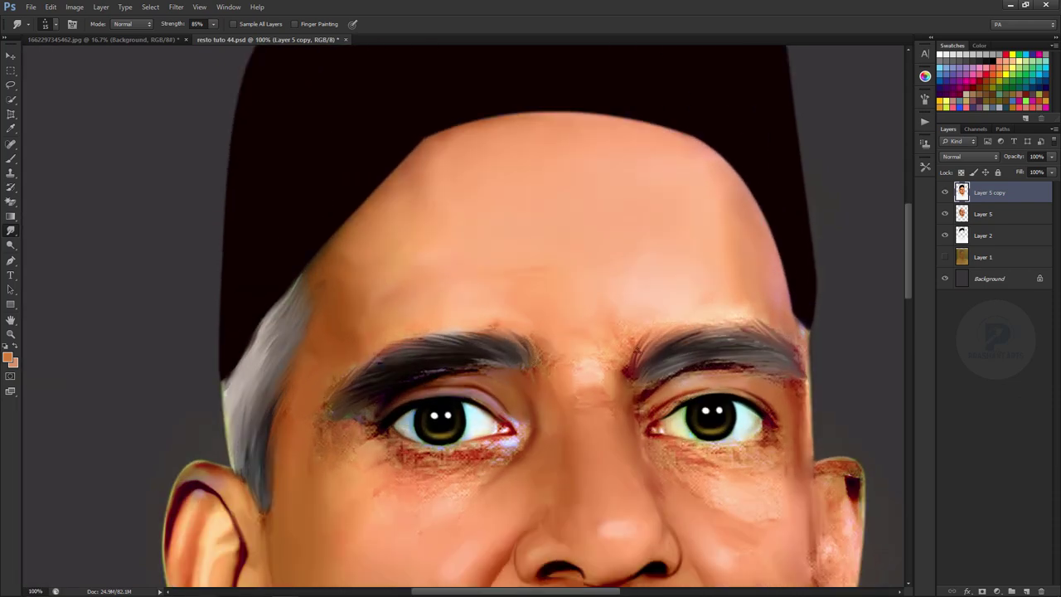
key(ctrl+minus)
key(ctrl+minus)
key(ctrl+minus)
key(ctrl+minus)
key(ctrl+equal)
key(ctrl+equal)
key(ctrl+equal)
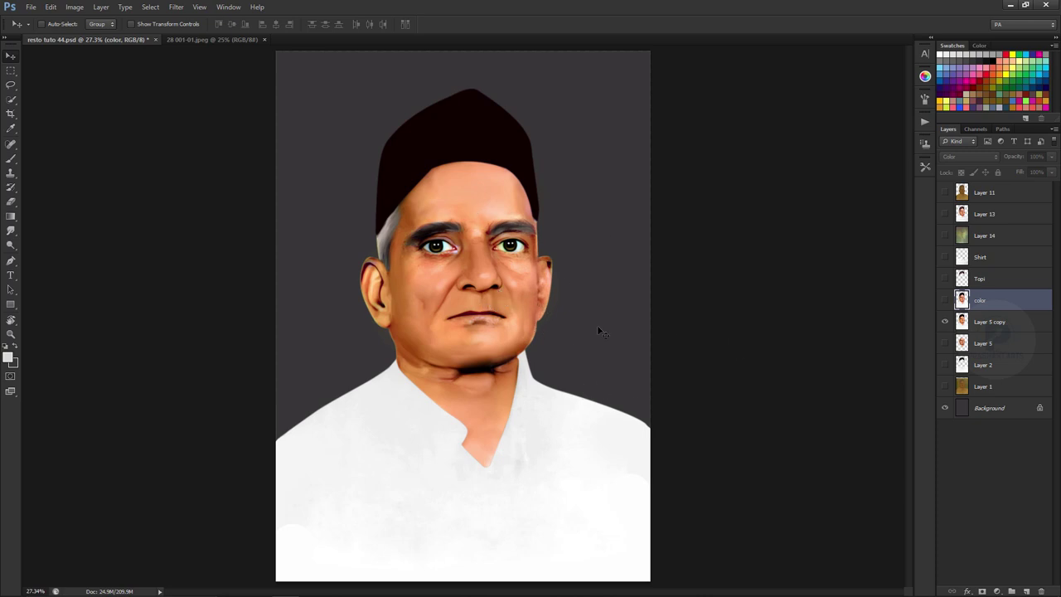
Step: Toggle the color layer off and on to compare, leaving it visible above Layer 5 copy
click(945, 301)
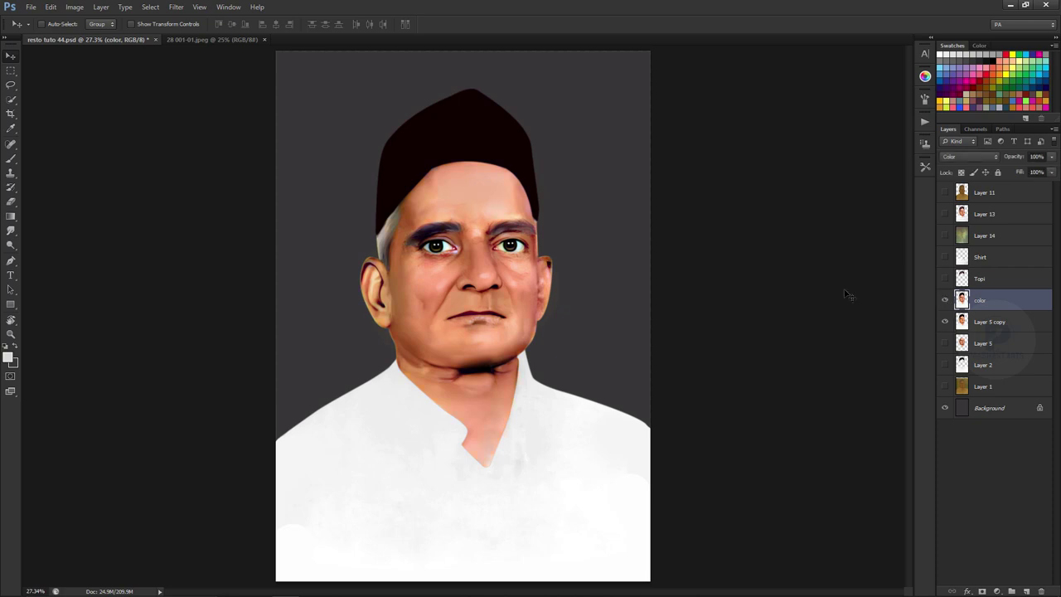
click(947, 300)
click(946, 300)
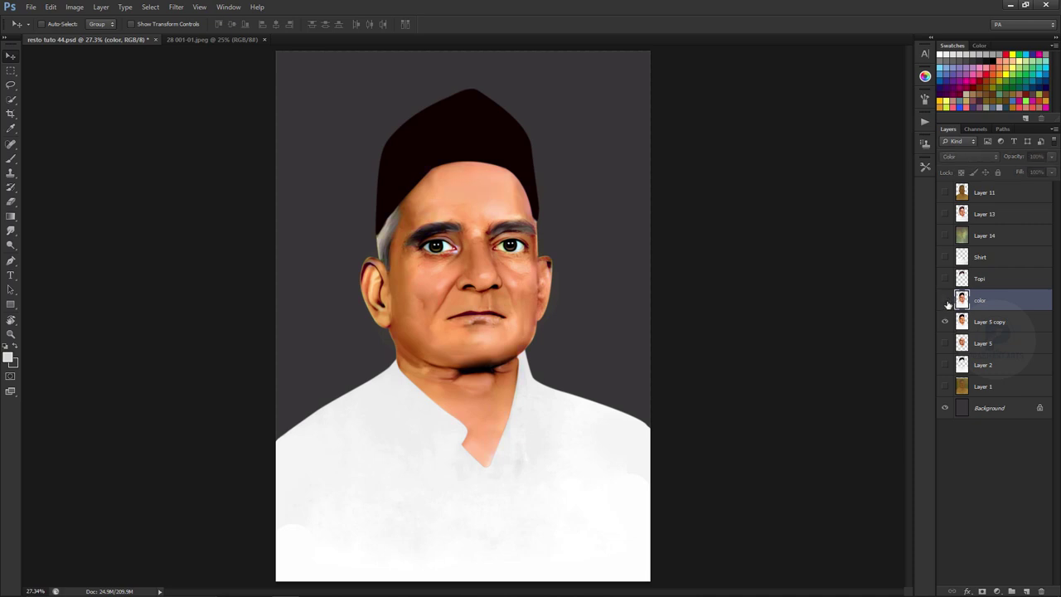
click(946, 302)
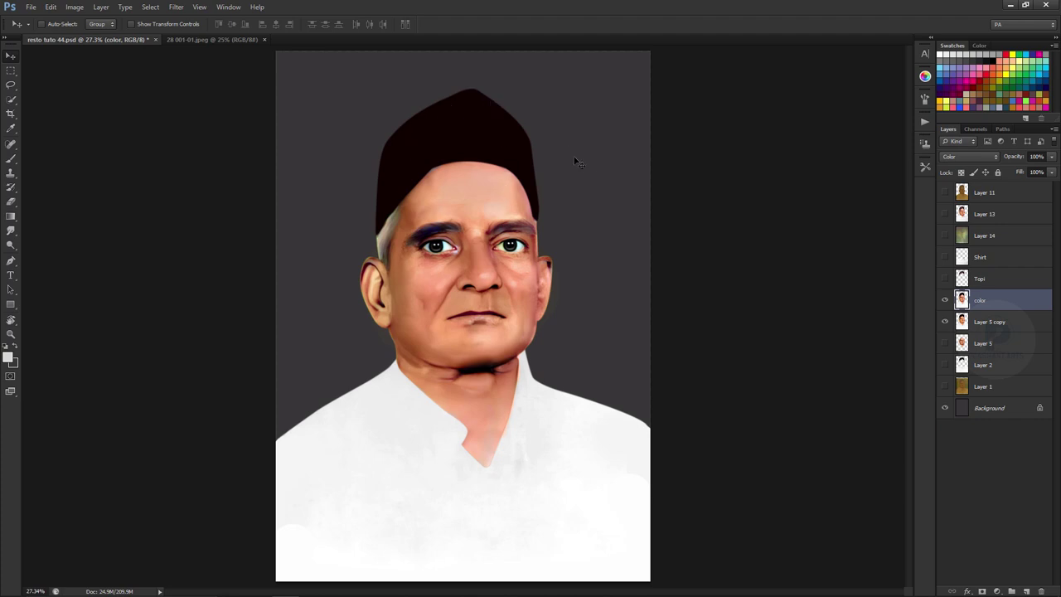
Step: Show the Topi layer's maroon cap and the Shirt layer's collared white shirt
click(944, 280)
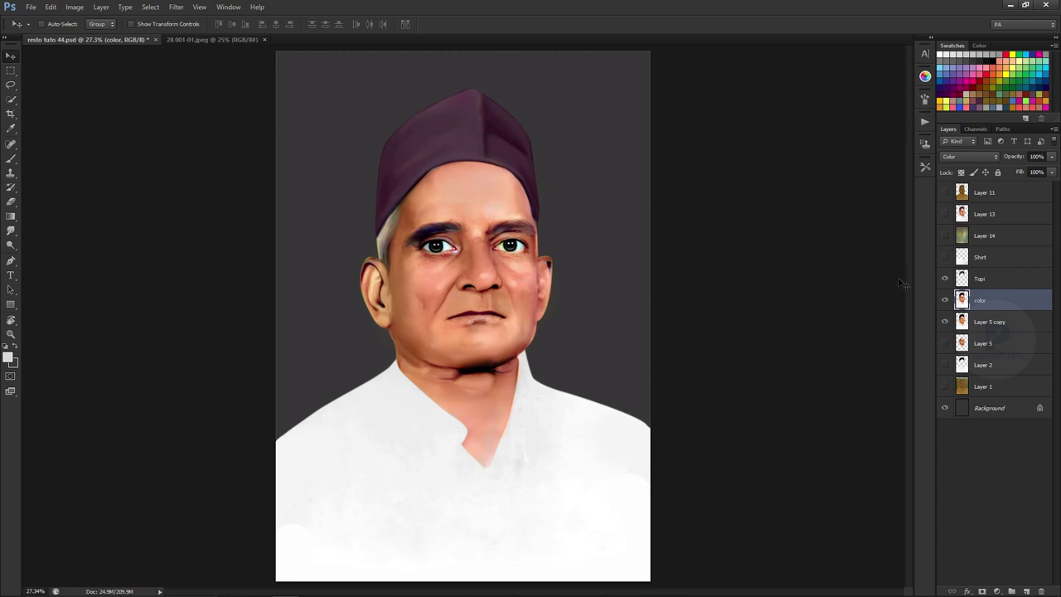
click(943, 278)
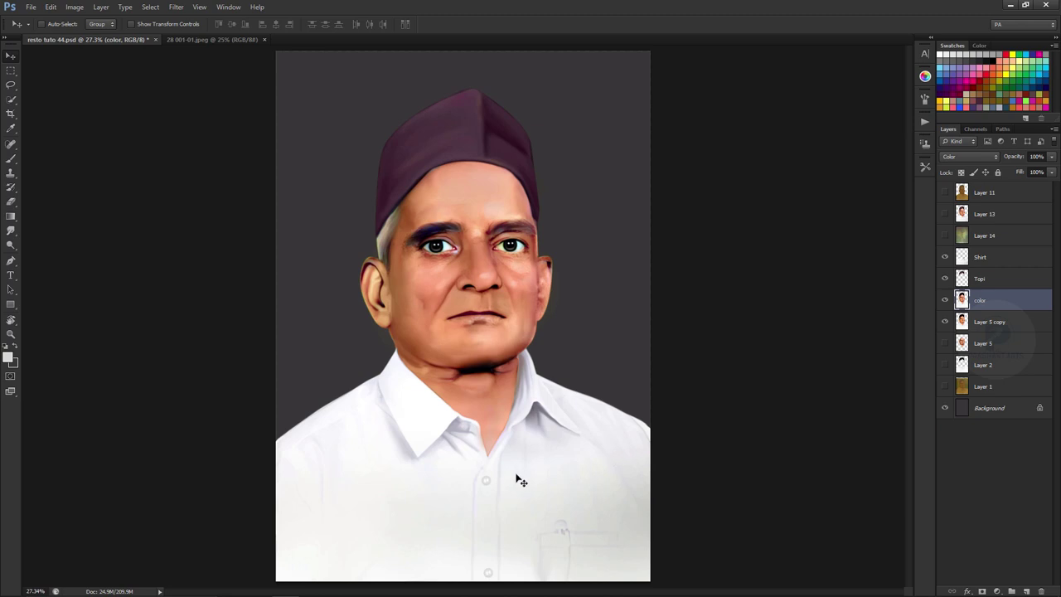
Step: Toggle the blurred green background layer and Layer 13 on and off to compare, leaving both visible
click(935, 243)
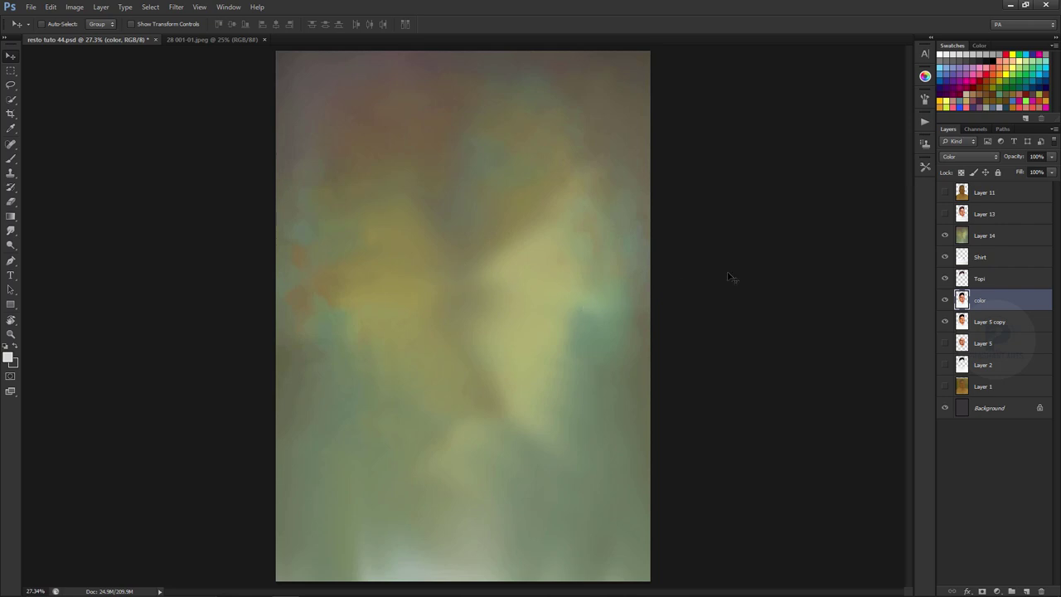
click(944, 236)
click(946, 236)
click(944, 215)
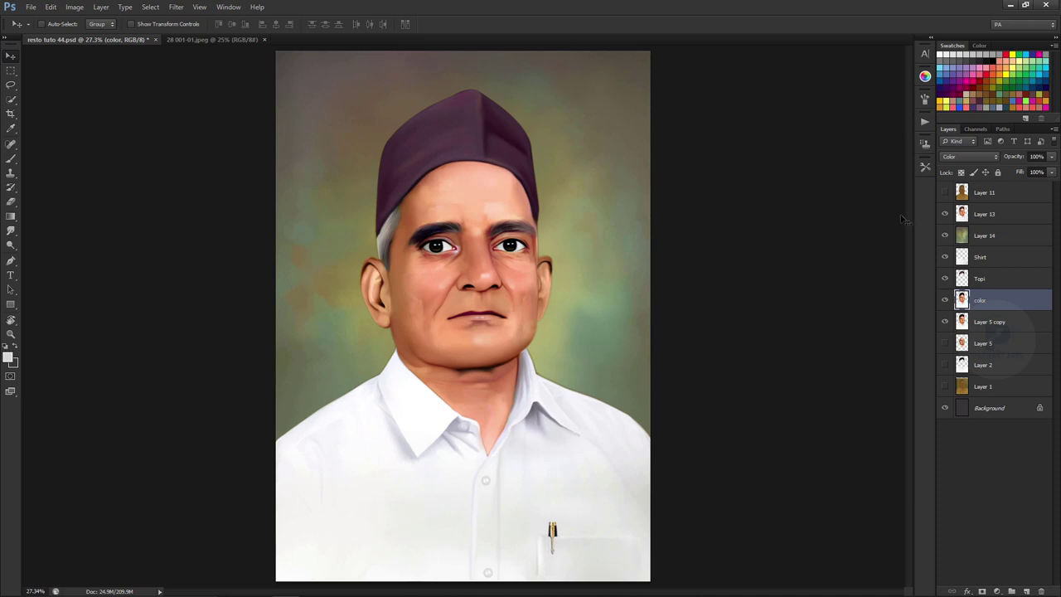
click(945, 215)
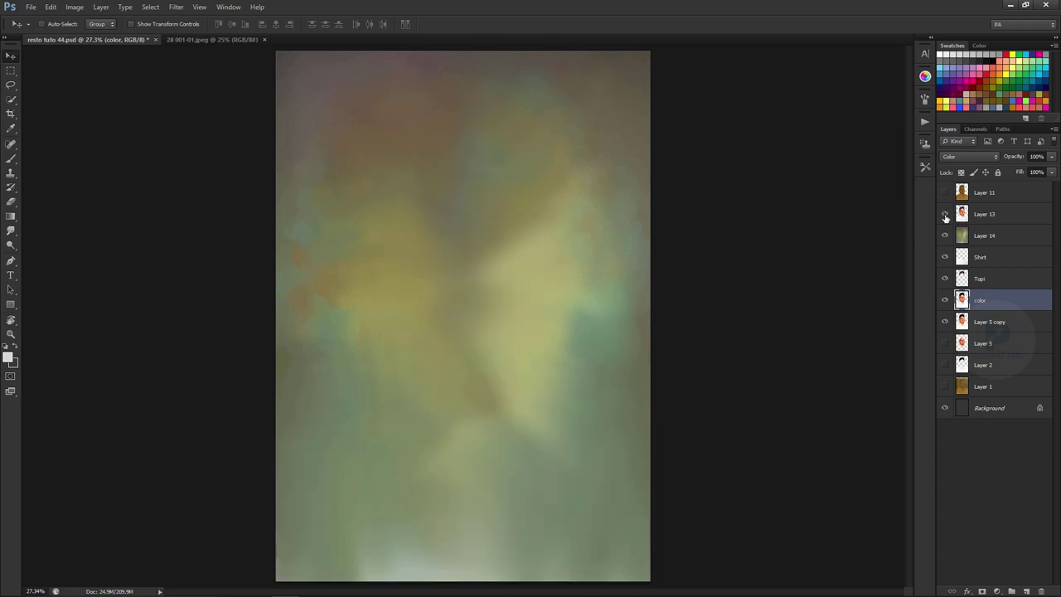
click(984, 219)
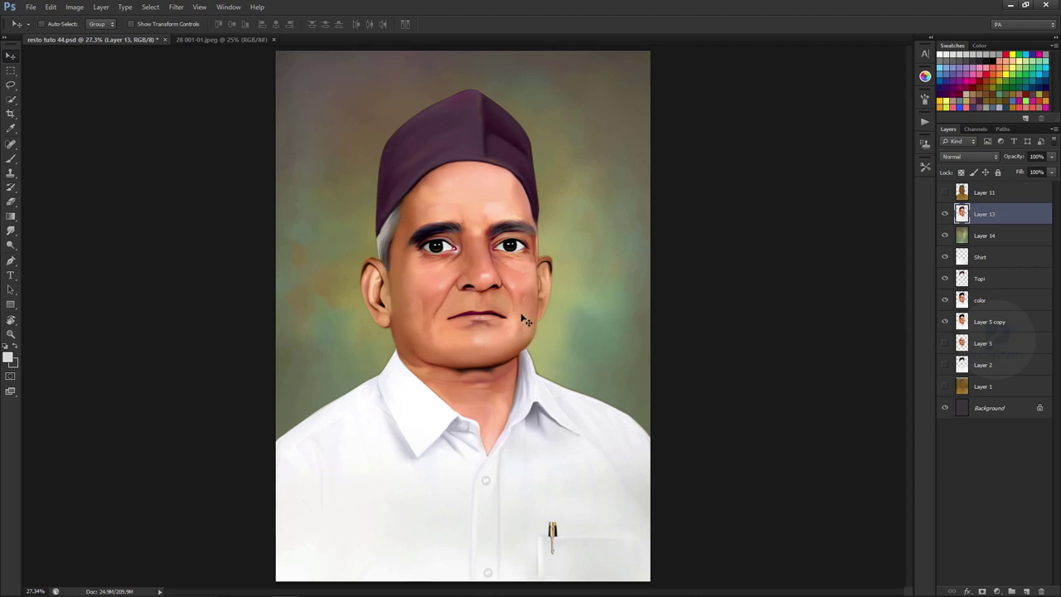
Step: Show Layer 11, the original faded sepia photo, over the colorized portrait
click(944, 194)
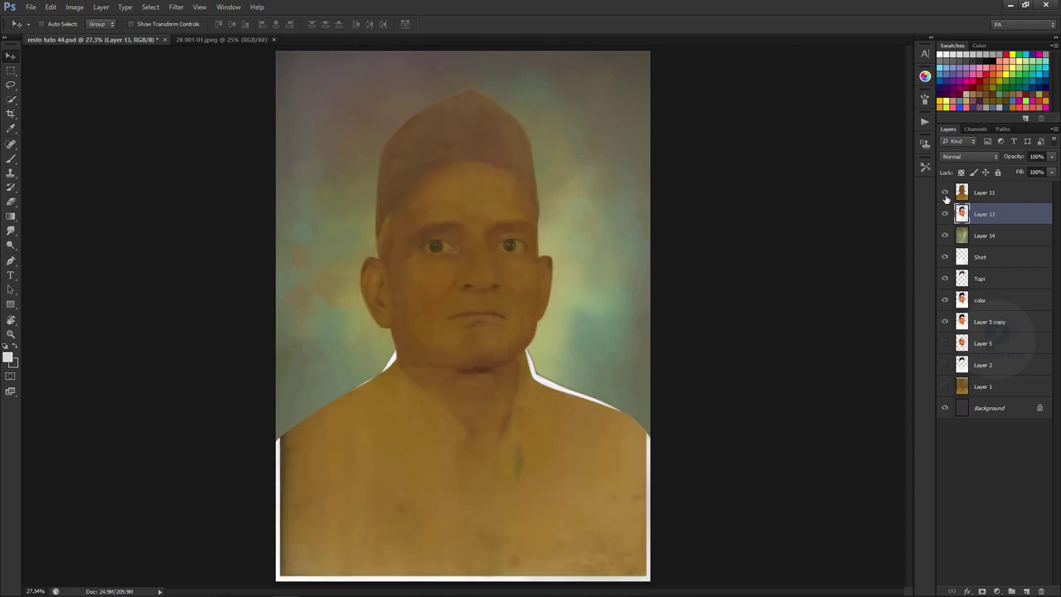
Step: Hide Layer 11 and make resto tuto 44.psd active, tiled beside the original 28 001-01.jpeg
click(945, 197)
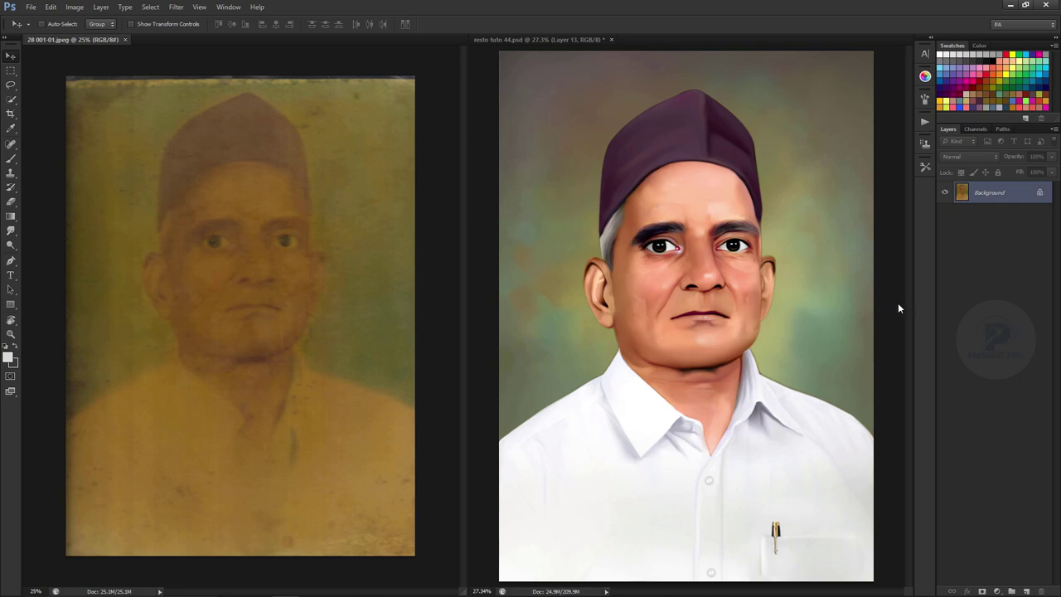
click(896, 305)
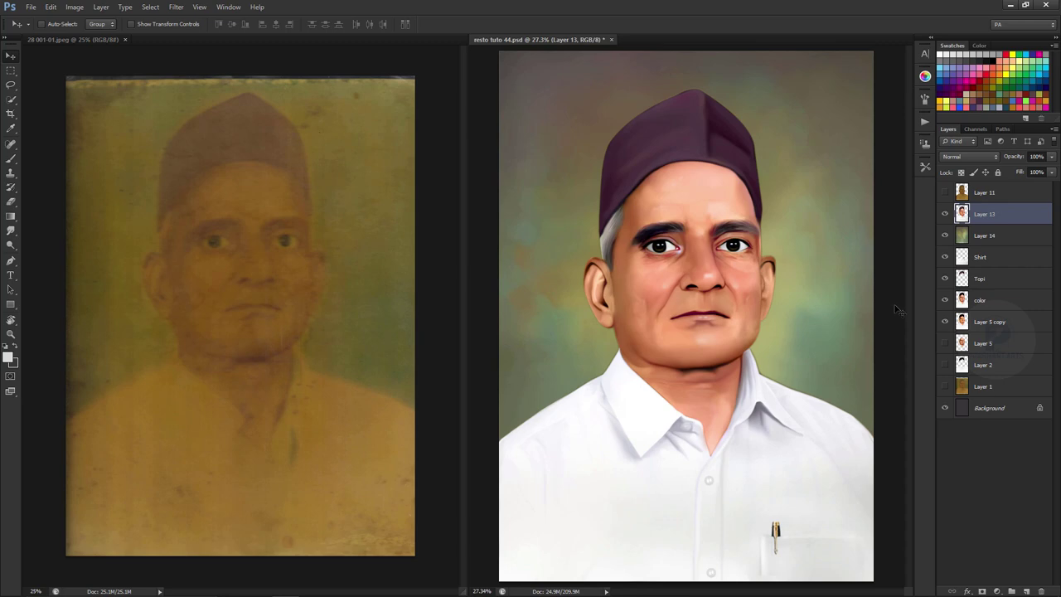